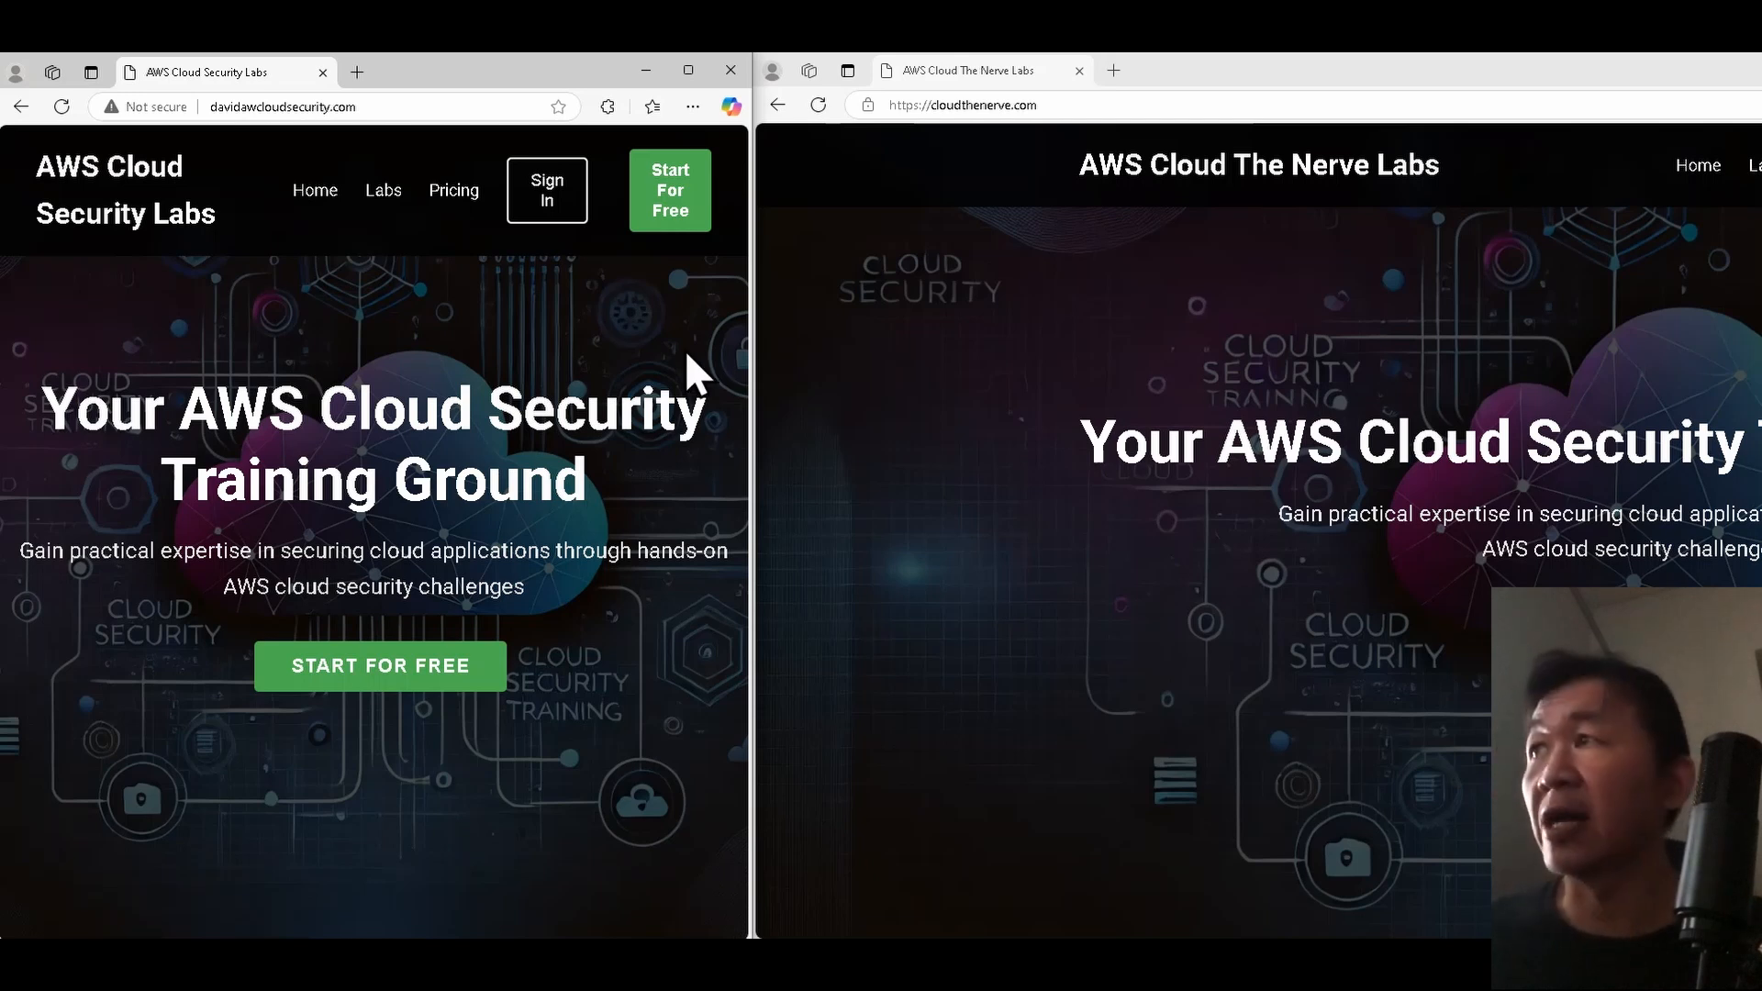
Check the addresses of the two cloud lab websites and close the AWS Cloud Security Labs browser window.
left_click(366, 107)
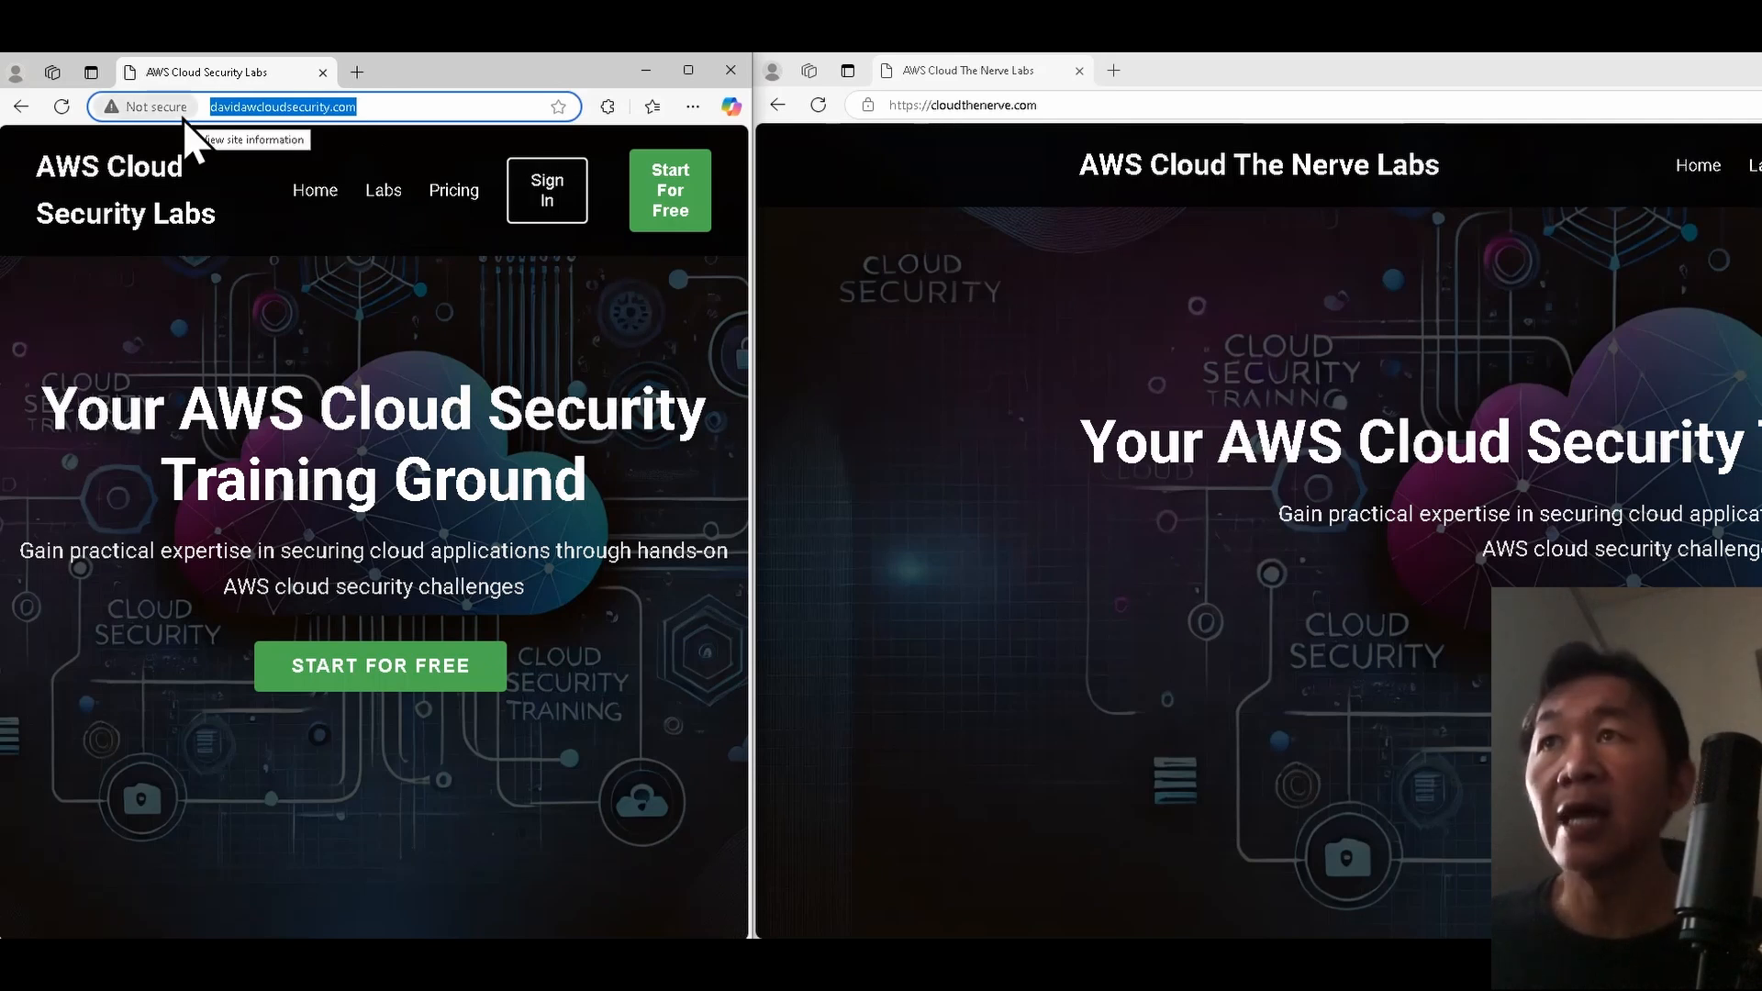
left_click(1002, 106)
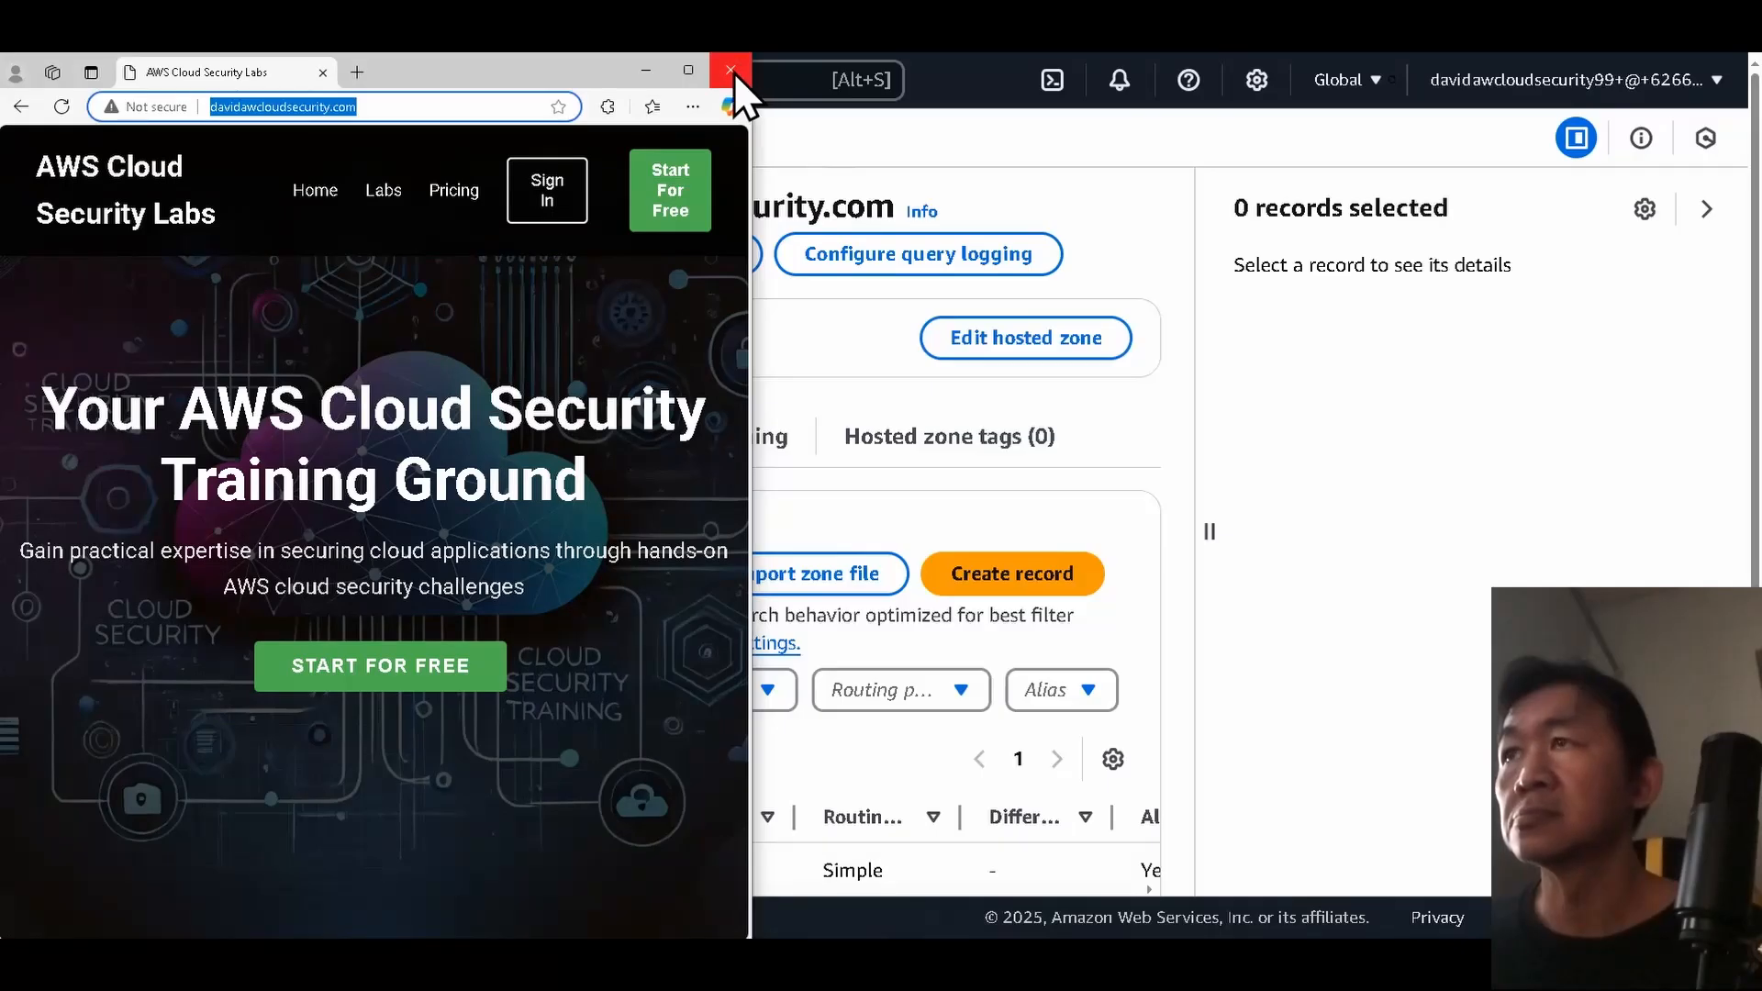
left_click(730, 71)
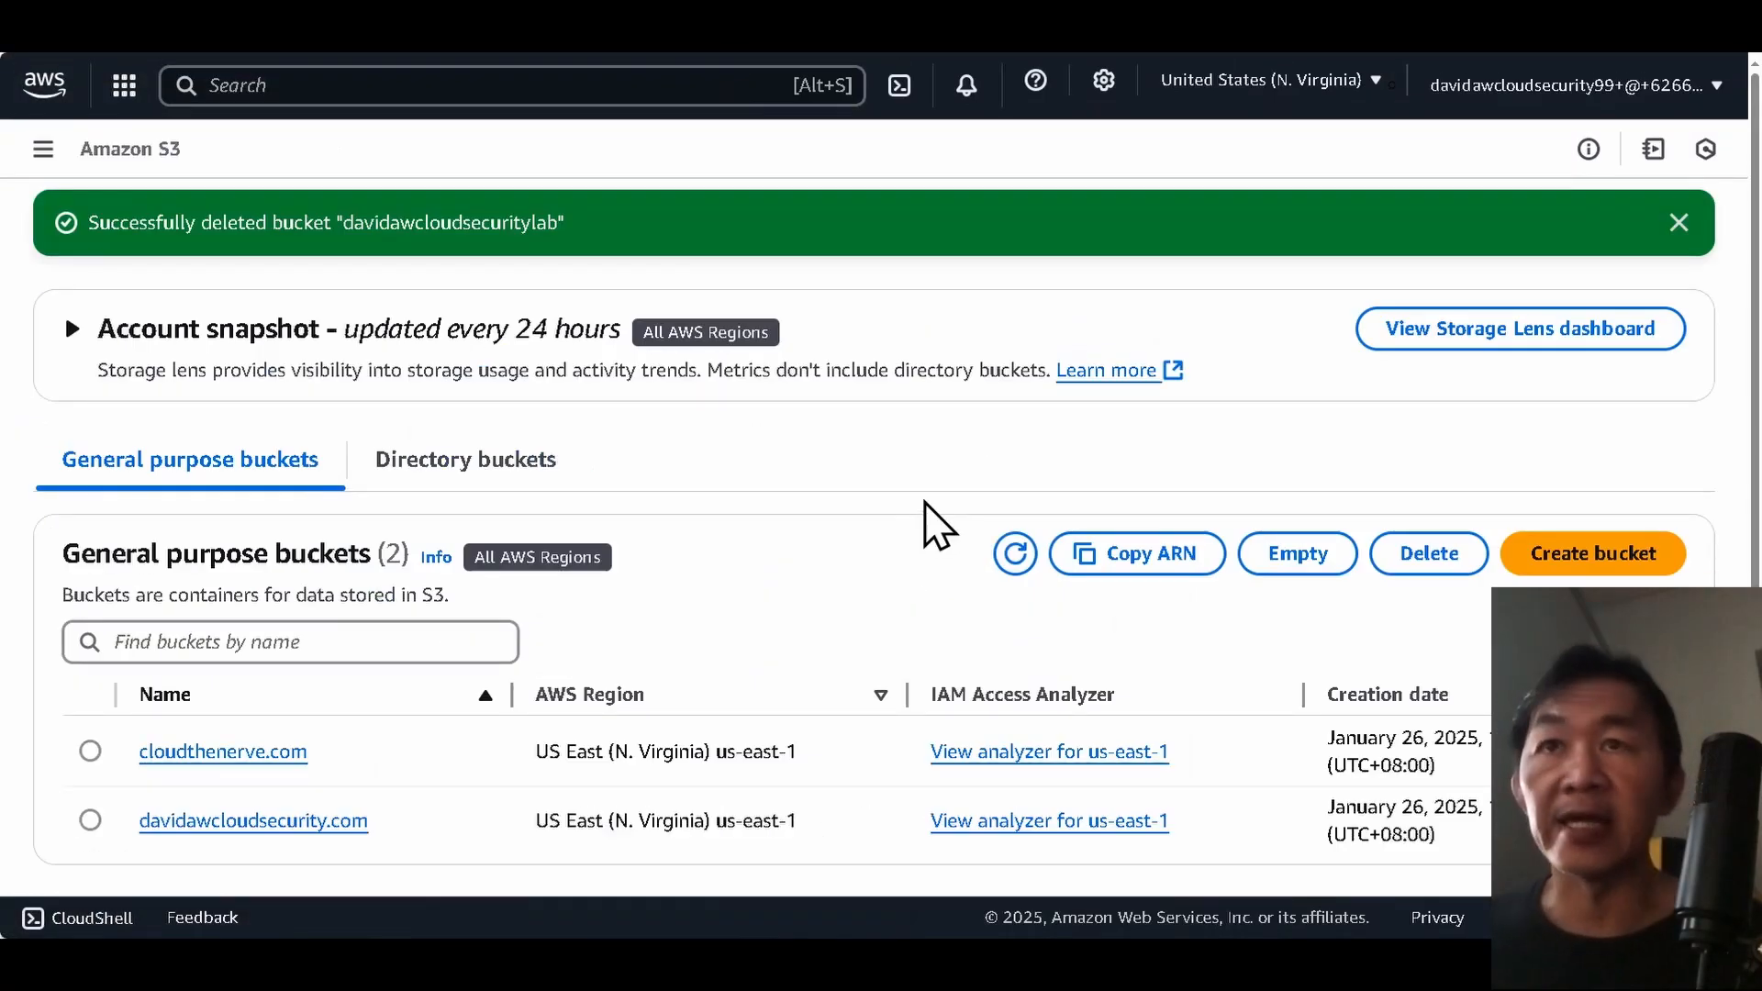
Start a bucket named my-first-web-app with Block all public access off, blocking only public access granted through new and any ACLs.
left_click(1595, 555)
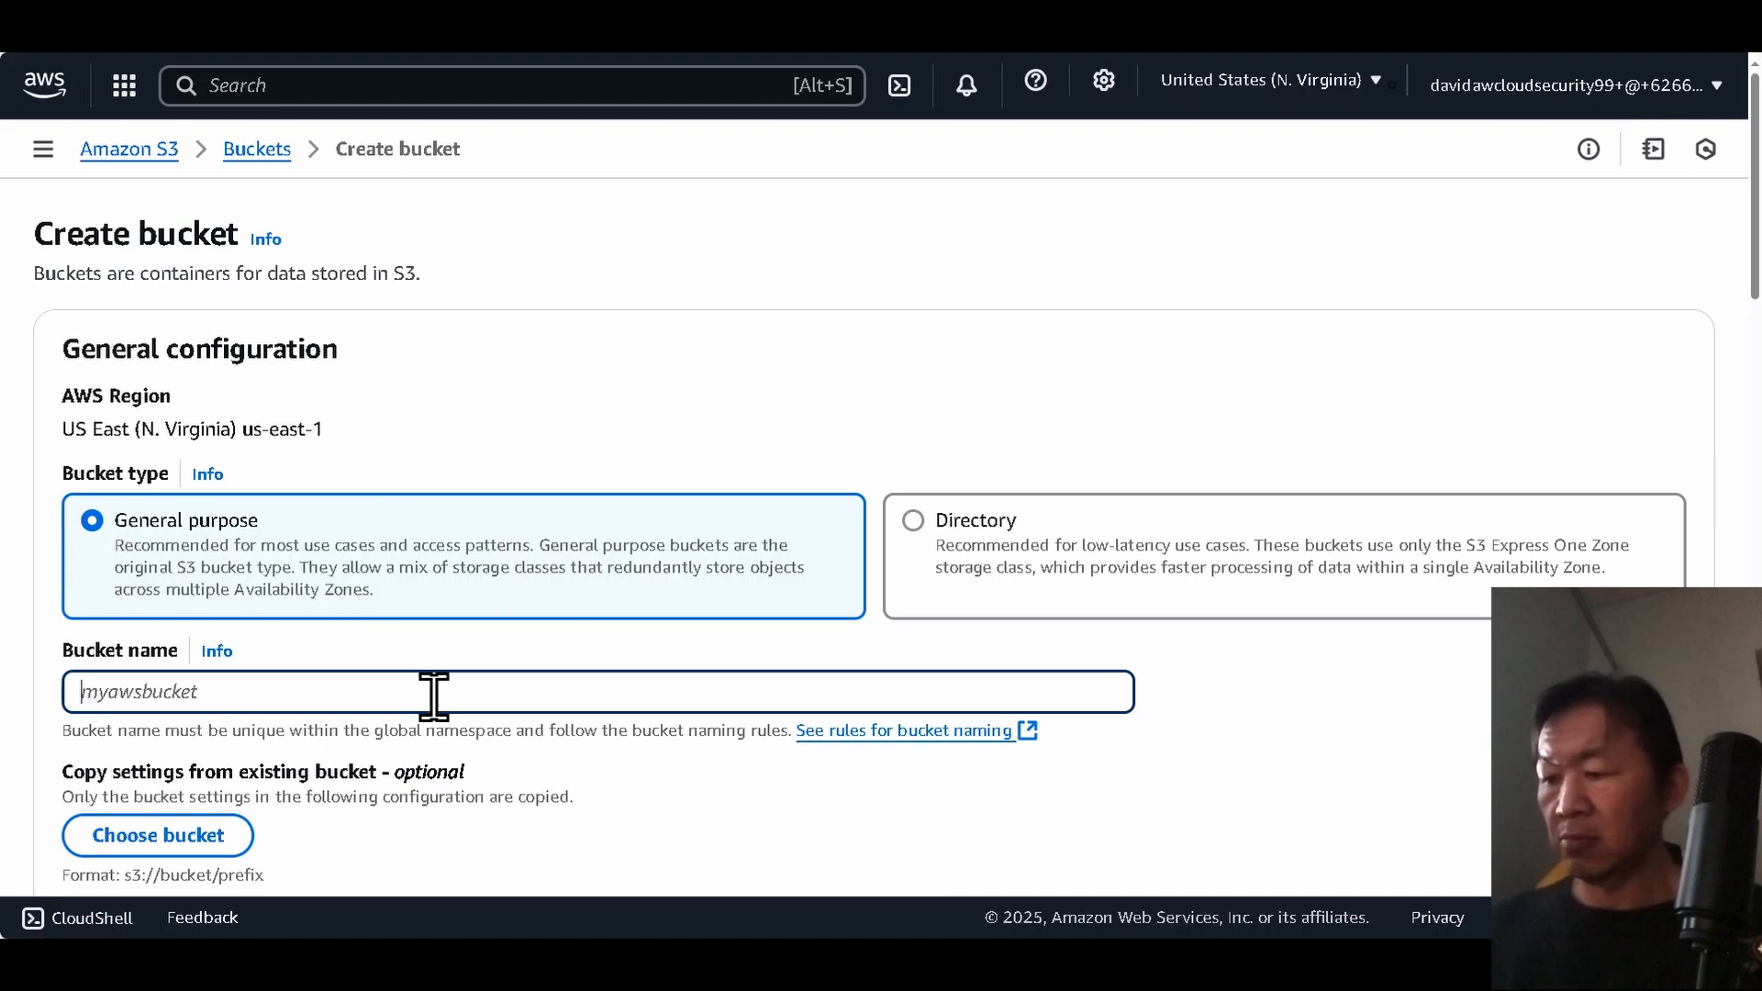
type("my-first-web-app")
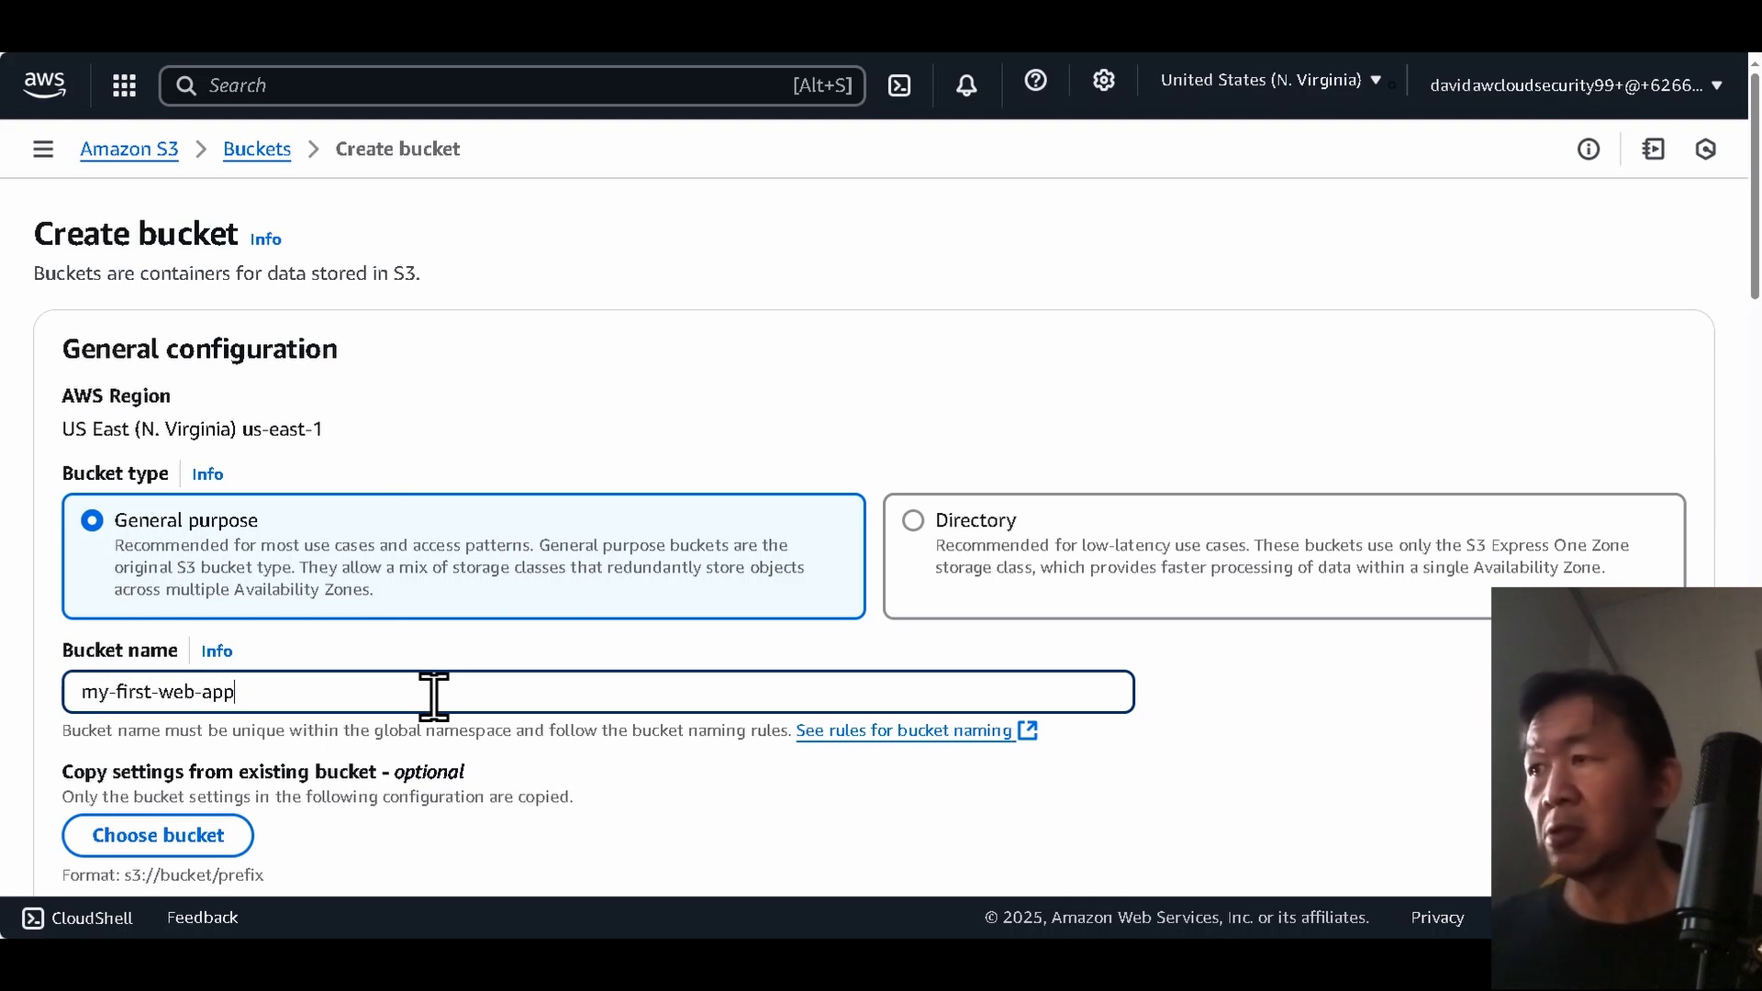
scroll(806, 480, "down", 8)
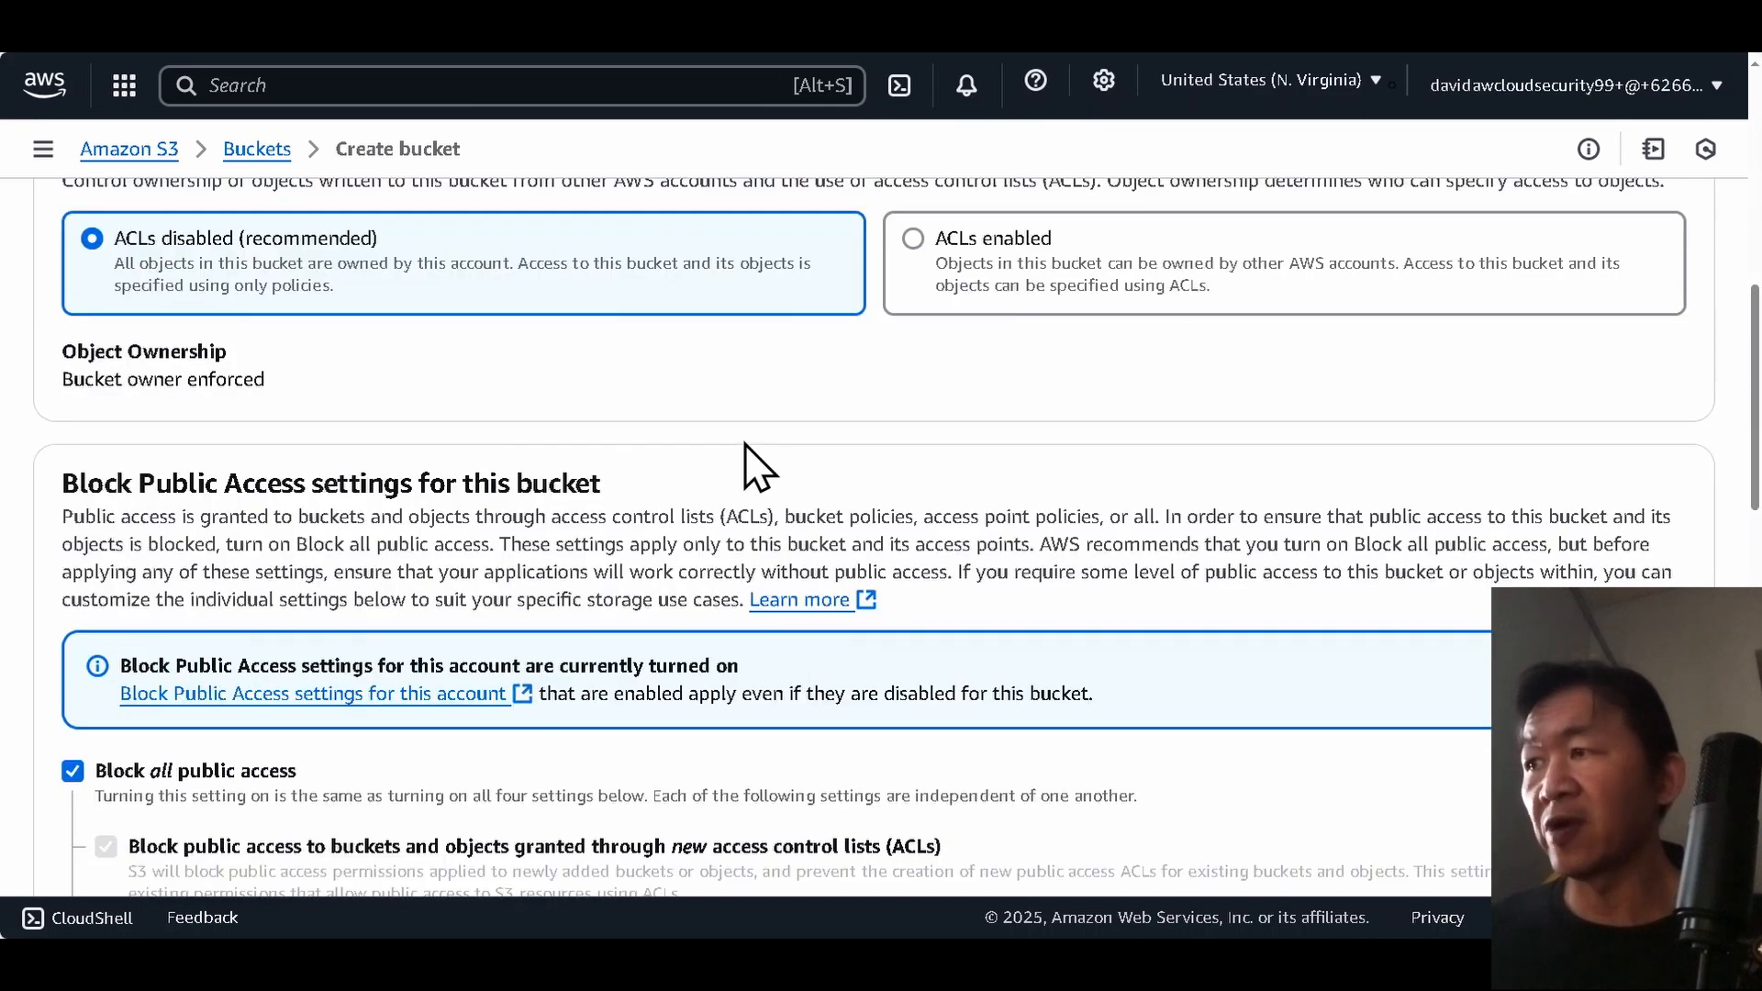
scroll(739, 456, "down", 3)
left_click(195, 498)
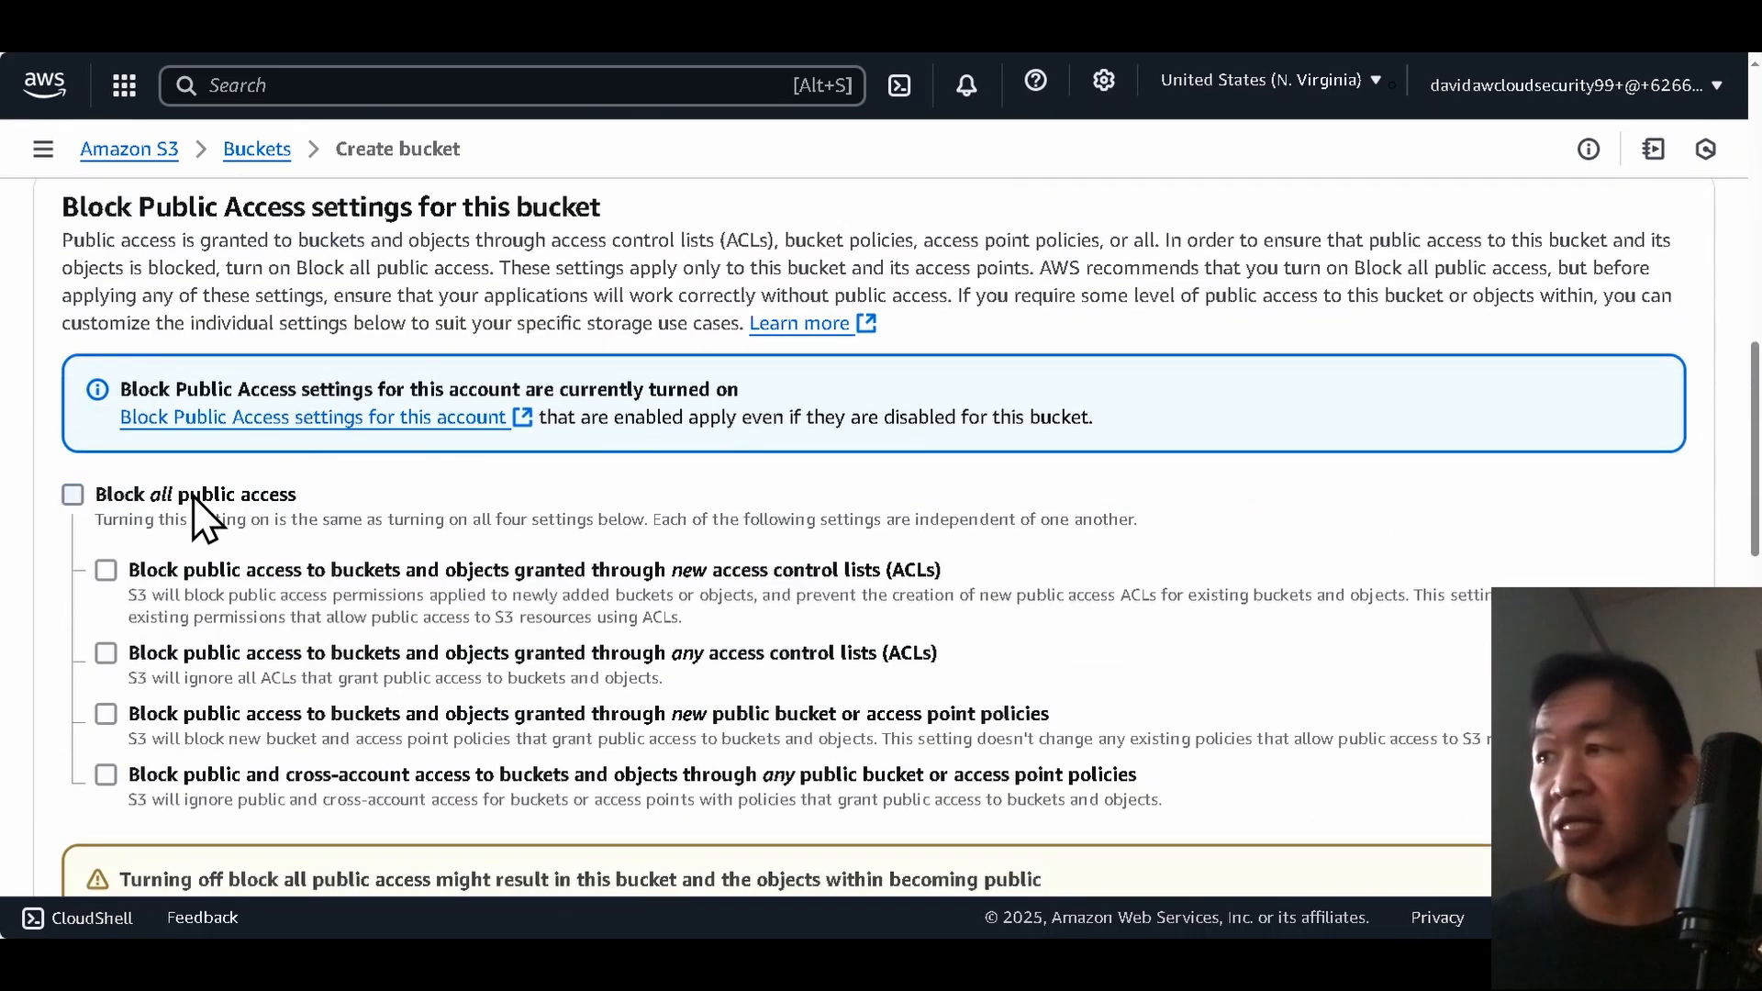
left_click(220, 654)
left_click(252, 571)
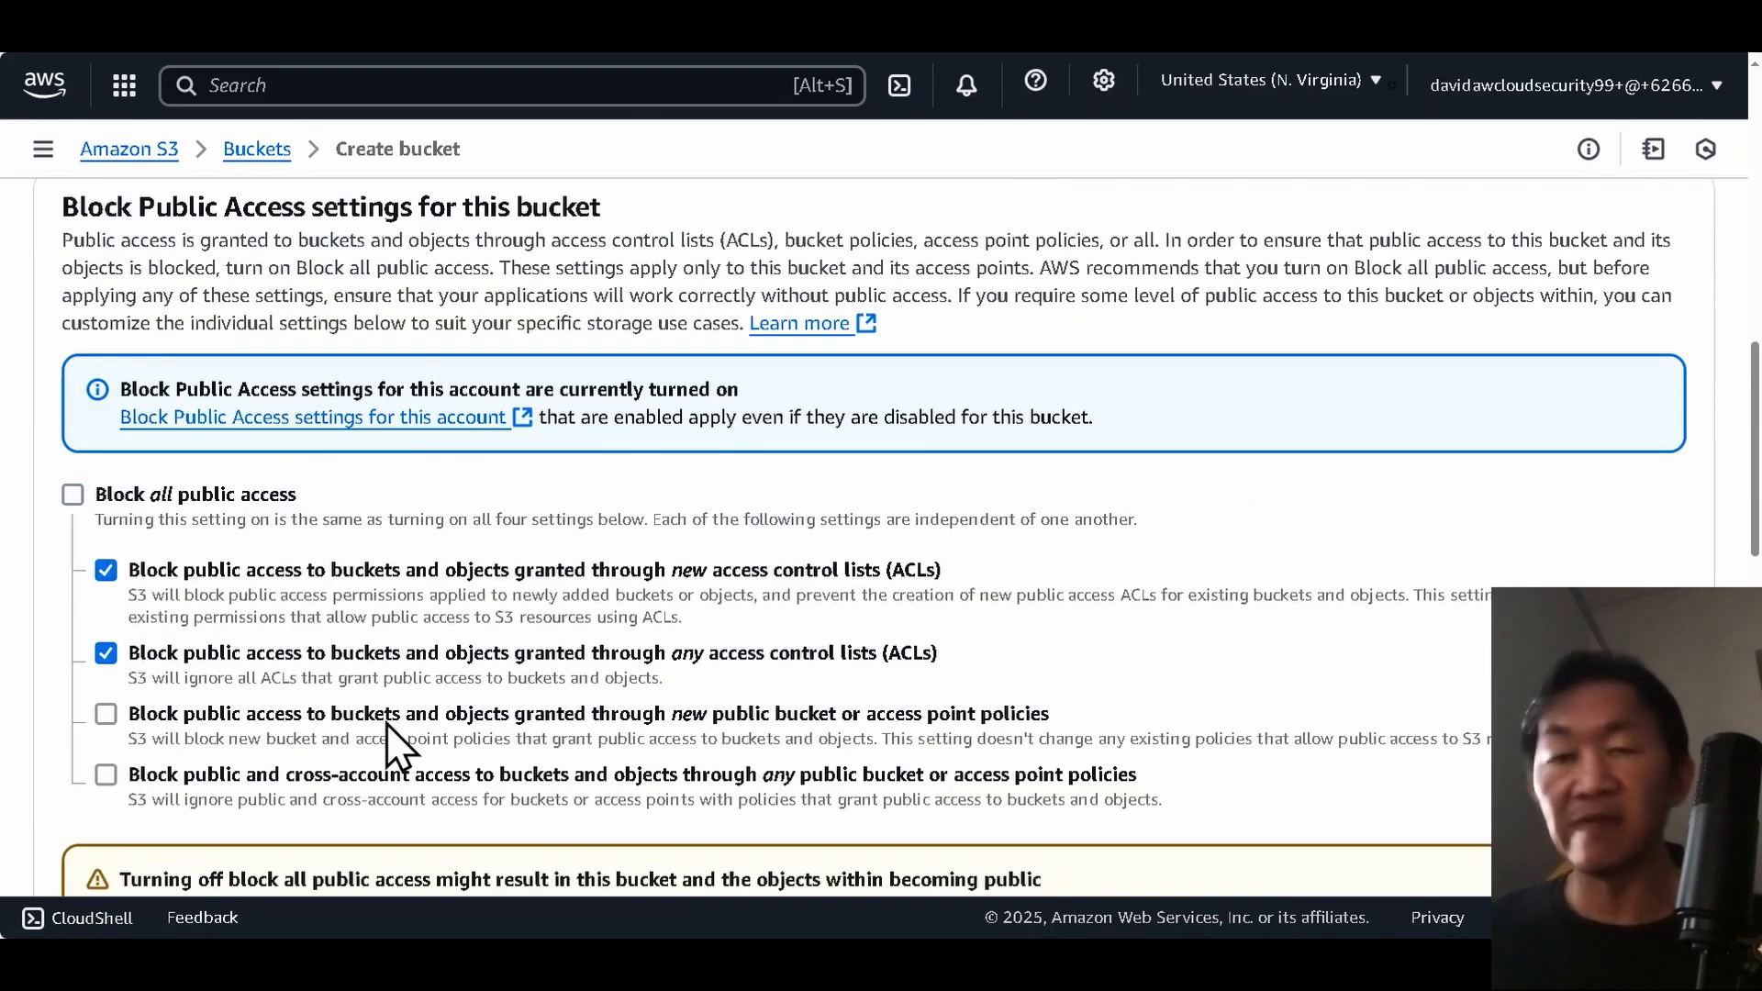
Acknowledge that the bucket and its objects might become public, create the bucket, and check it in the bucket list.
scroll(812, 800, "down", 12)
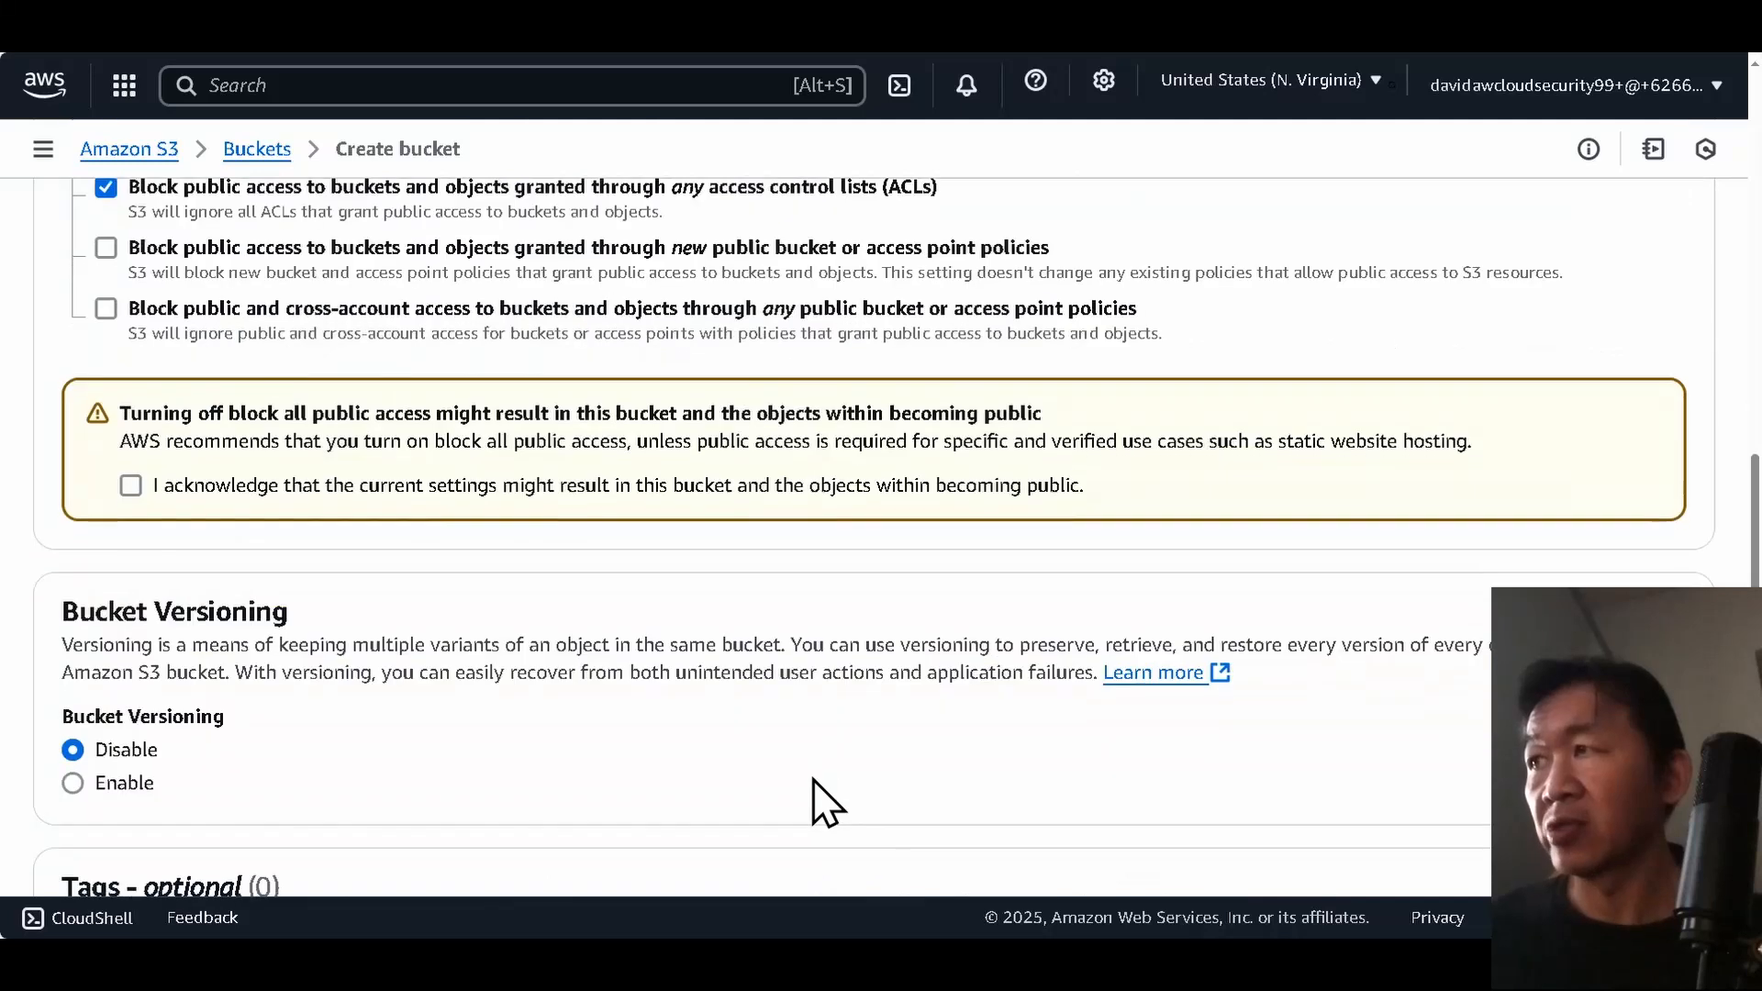
scroll(823, 800, "down", 4)
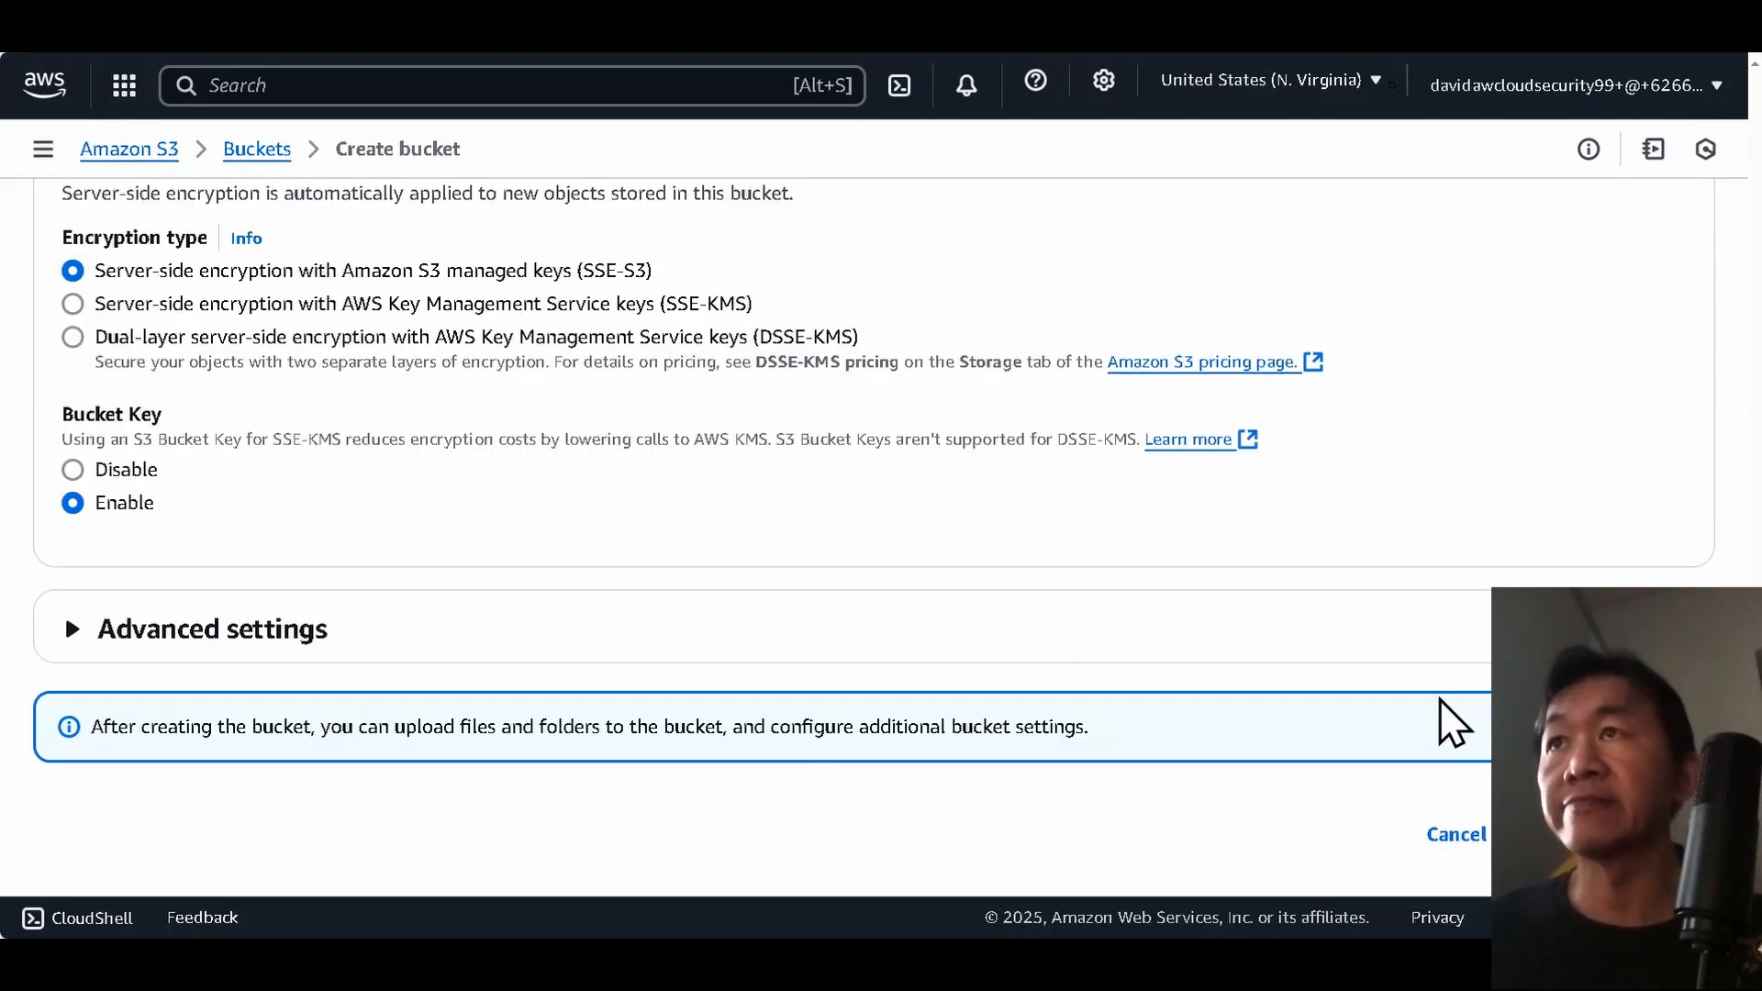
scroll(1070, 405, "up", 10)
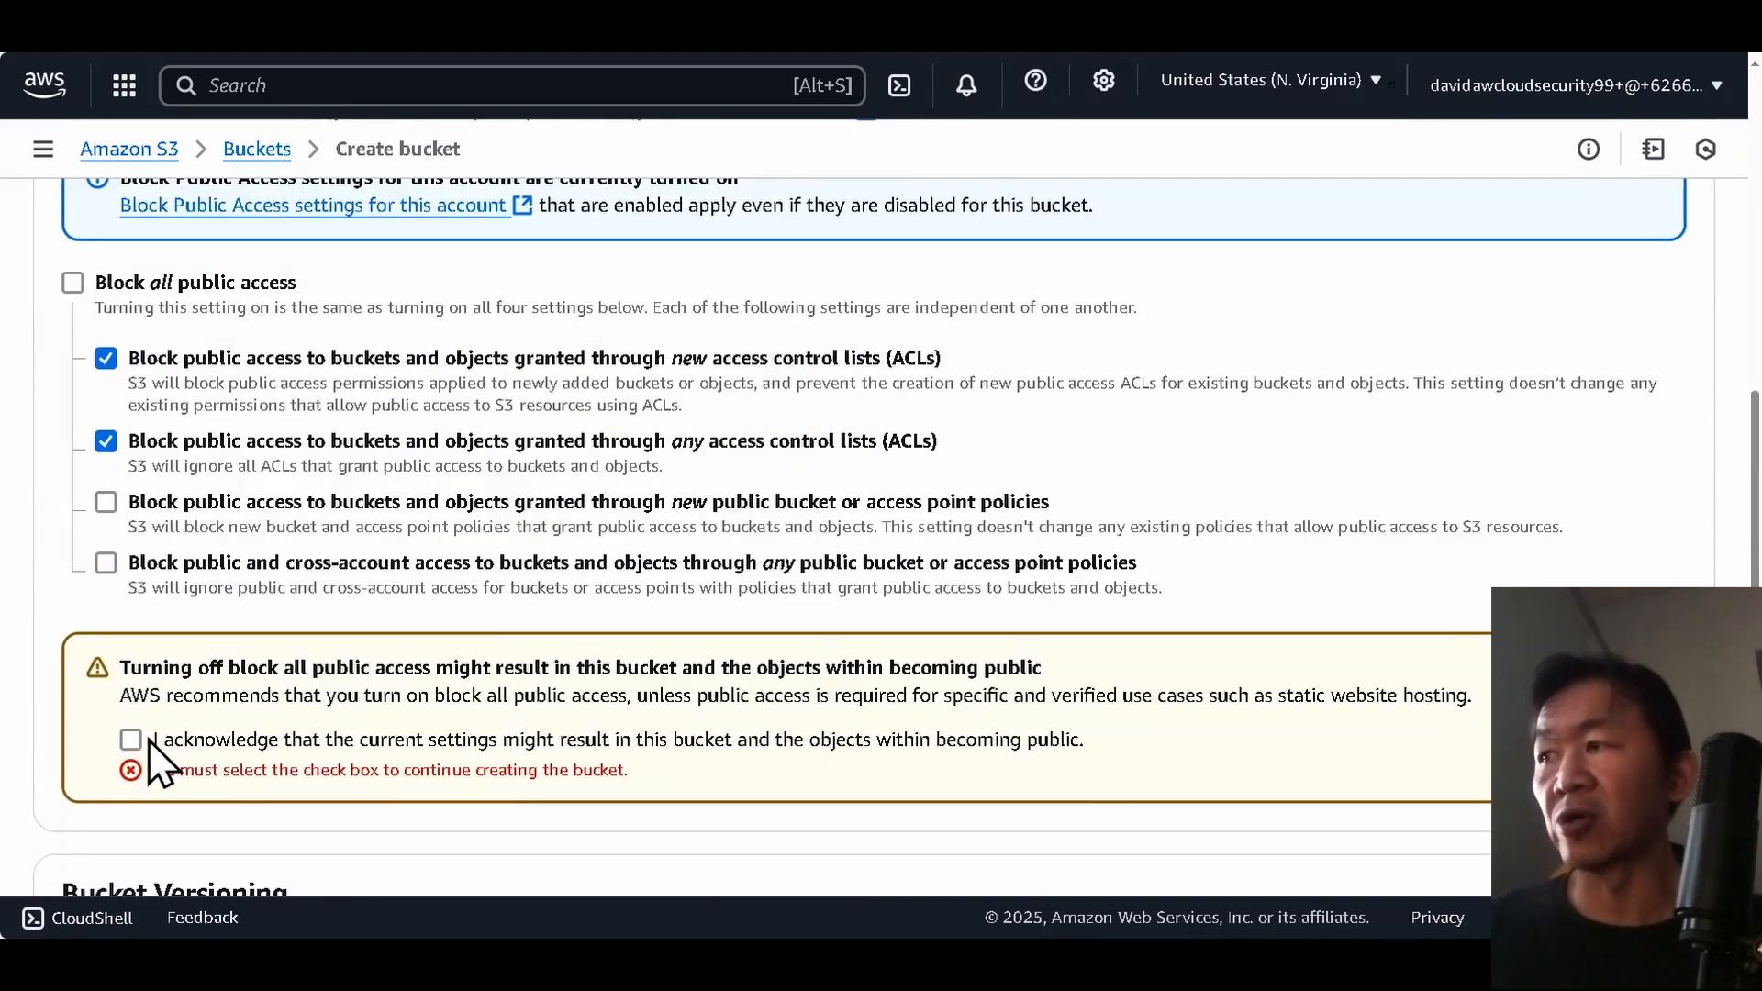
left_click(136, 740)
scroll(1055, 669, "down", 10)
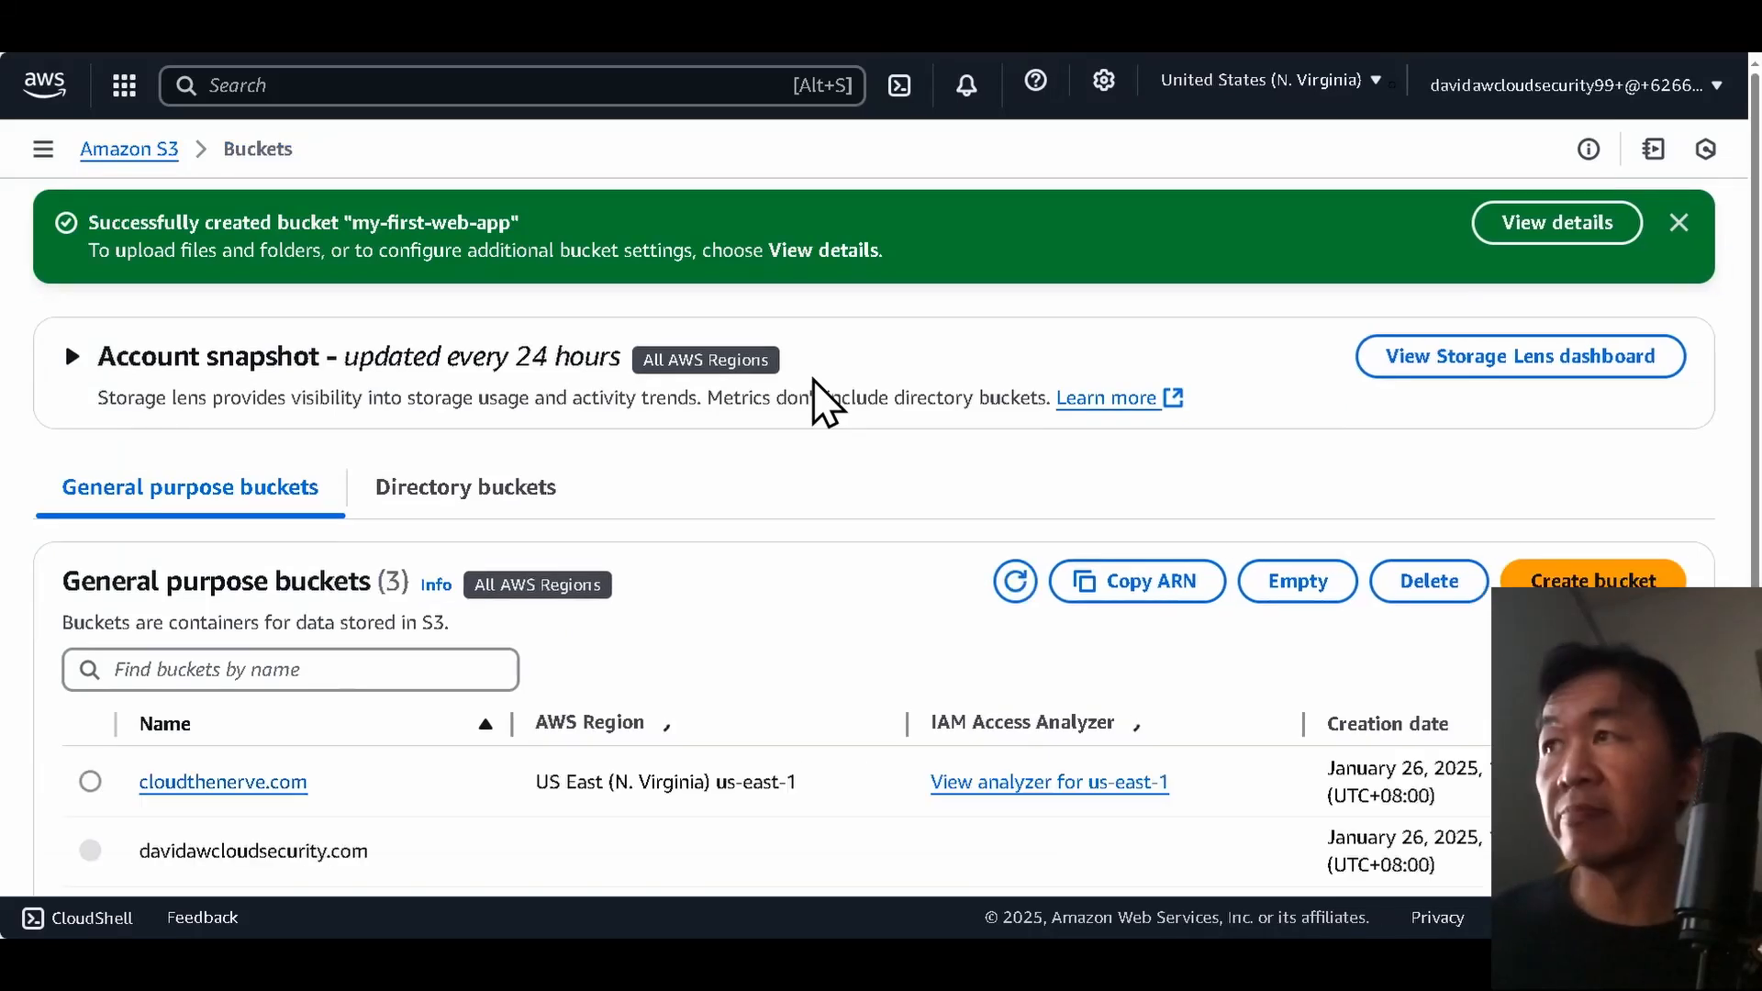
scroll(816, 380, "down", 2)
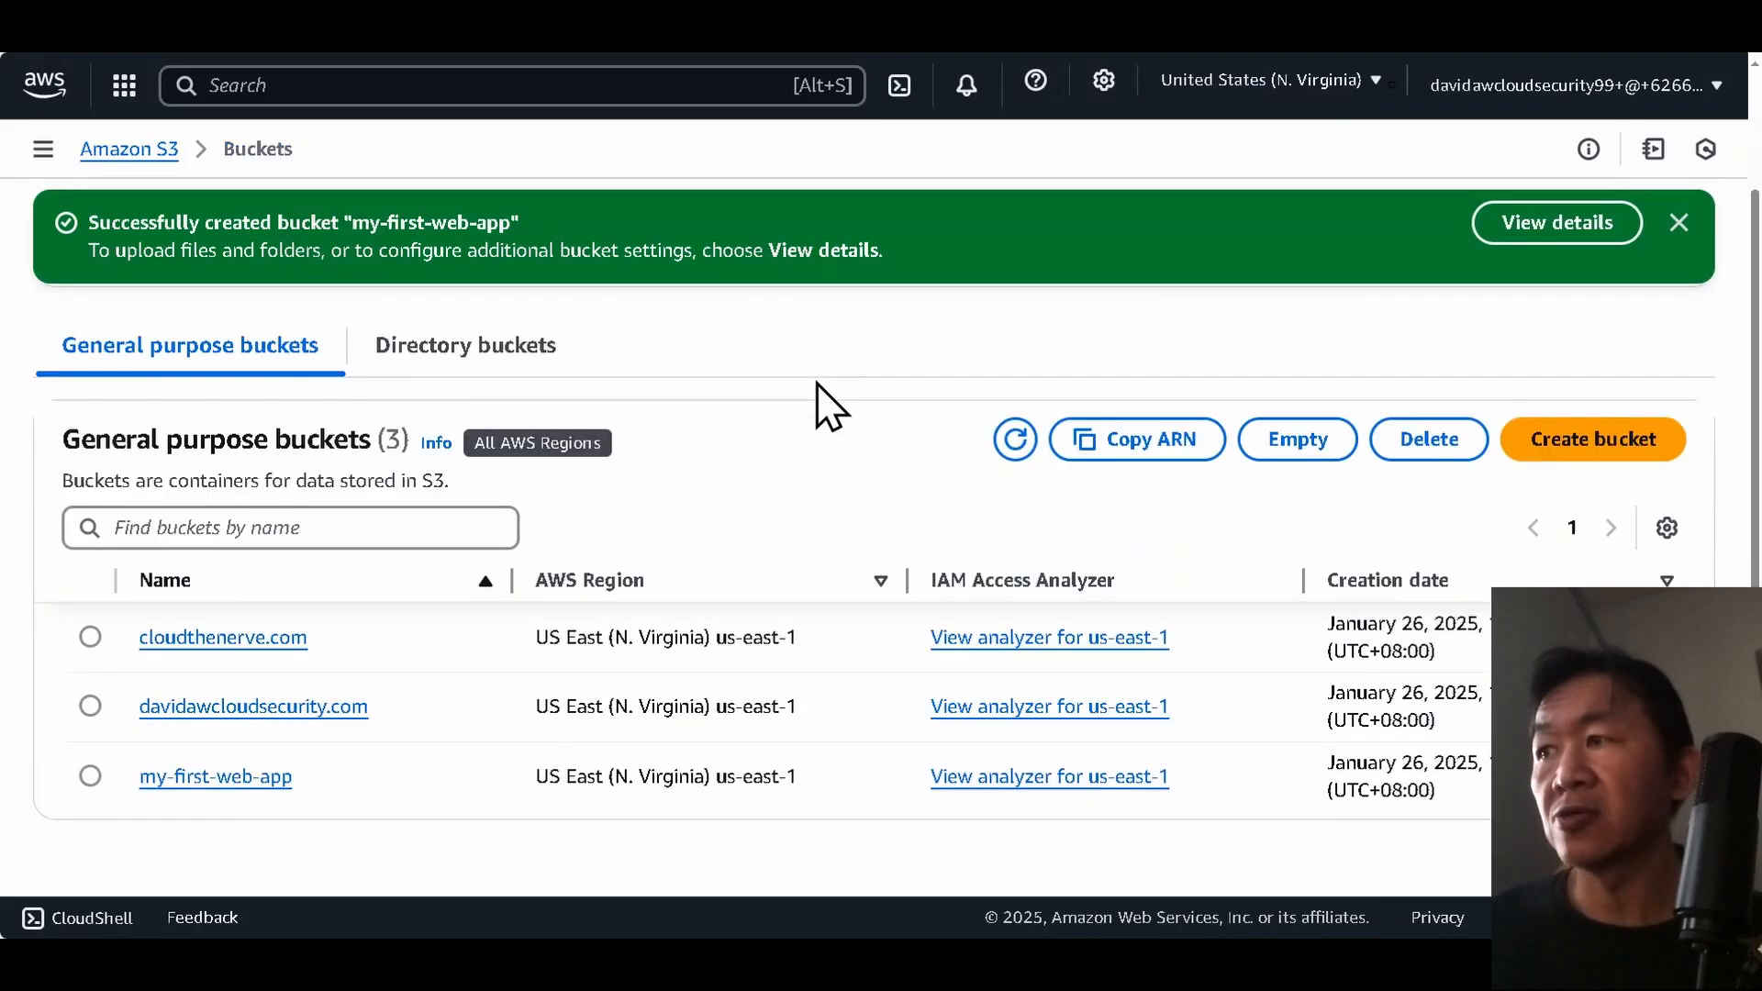
scroll(816, 382, "up", 2)
scroll(732, 477, "down", 2)
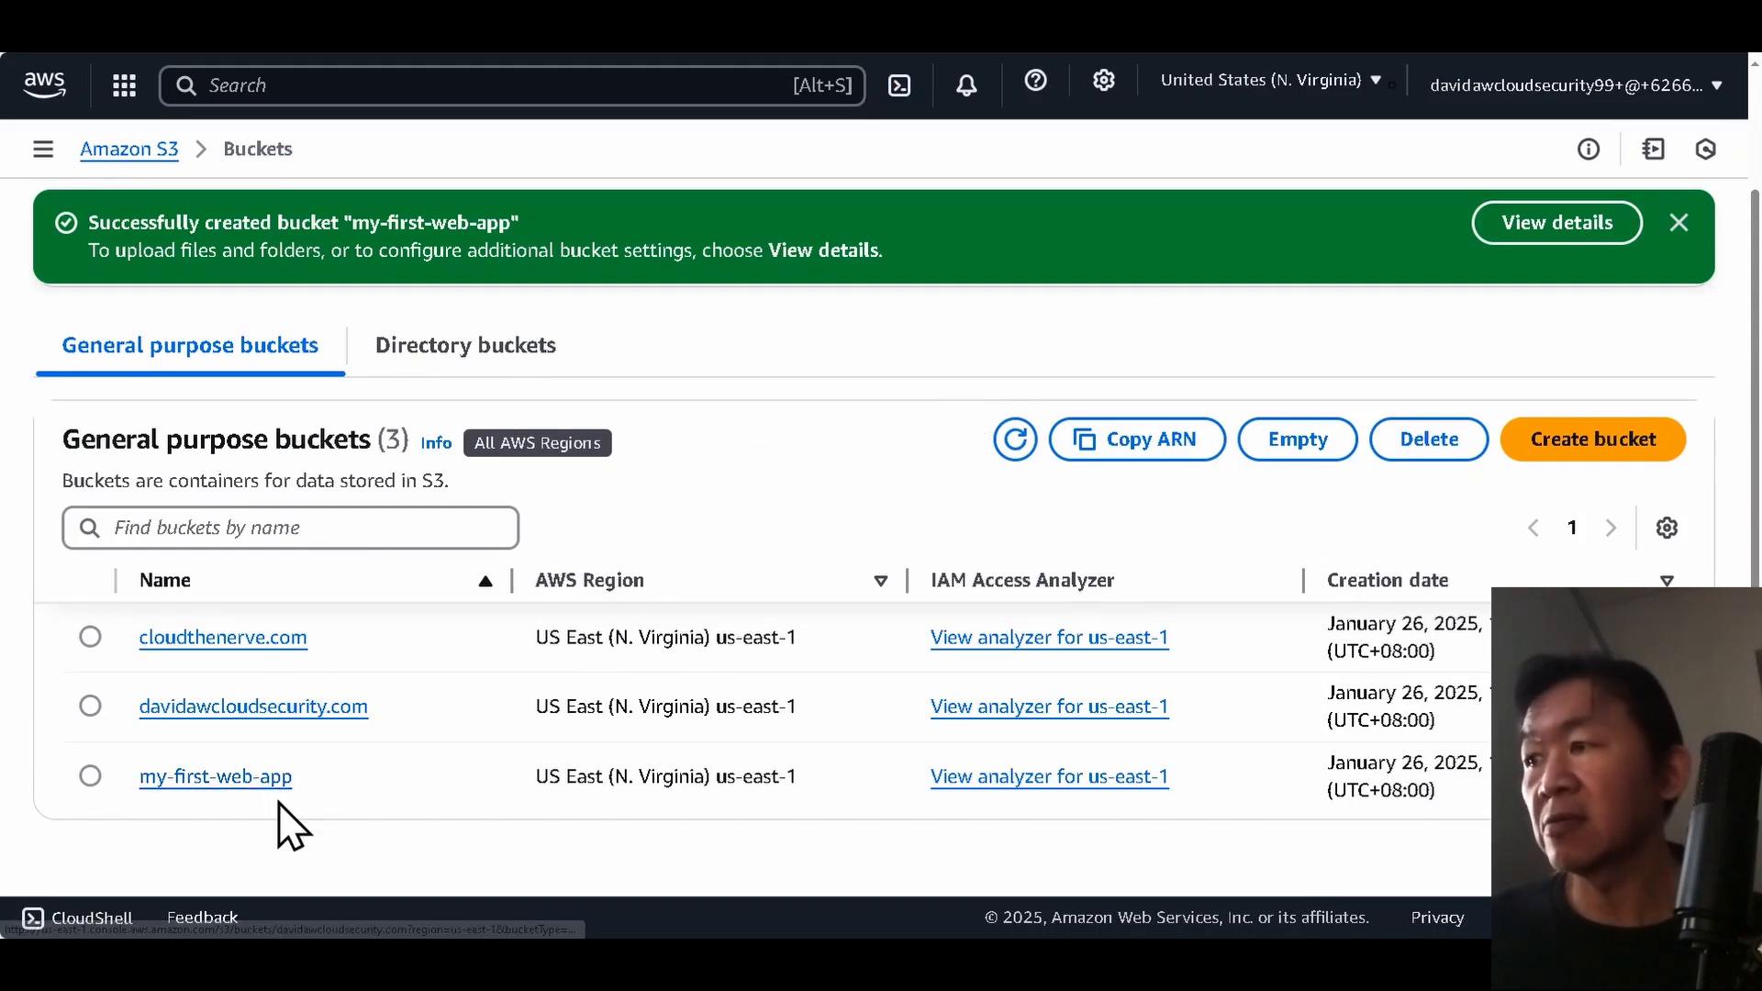
Review the bucket policy in the repository's GitHub README and the website files in its Gitpod workspace.
mouse_move(174, 961)
left_click(145, 903)
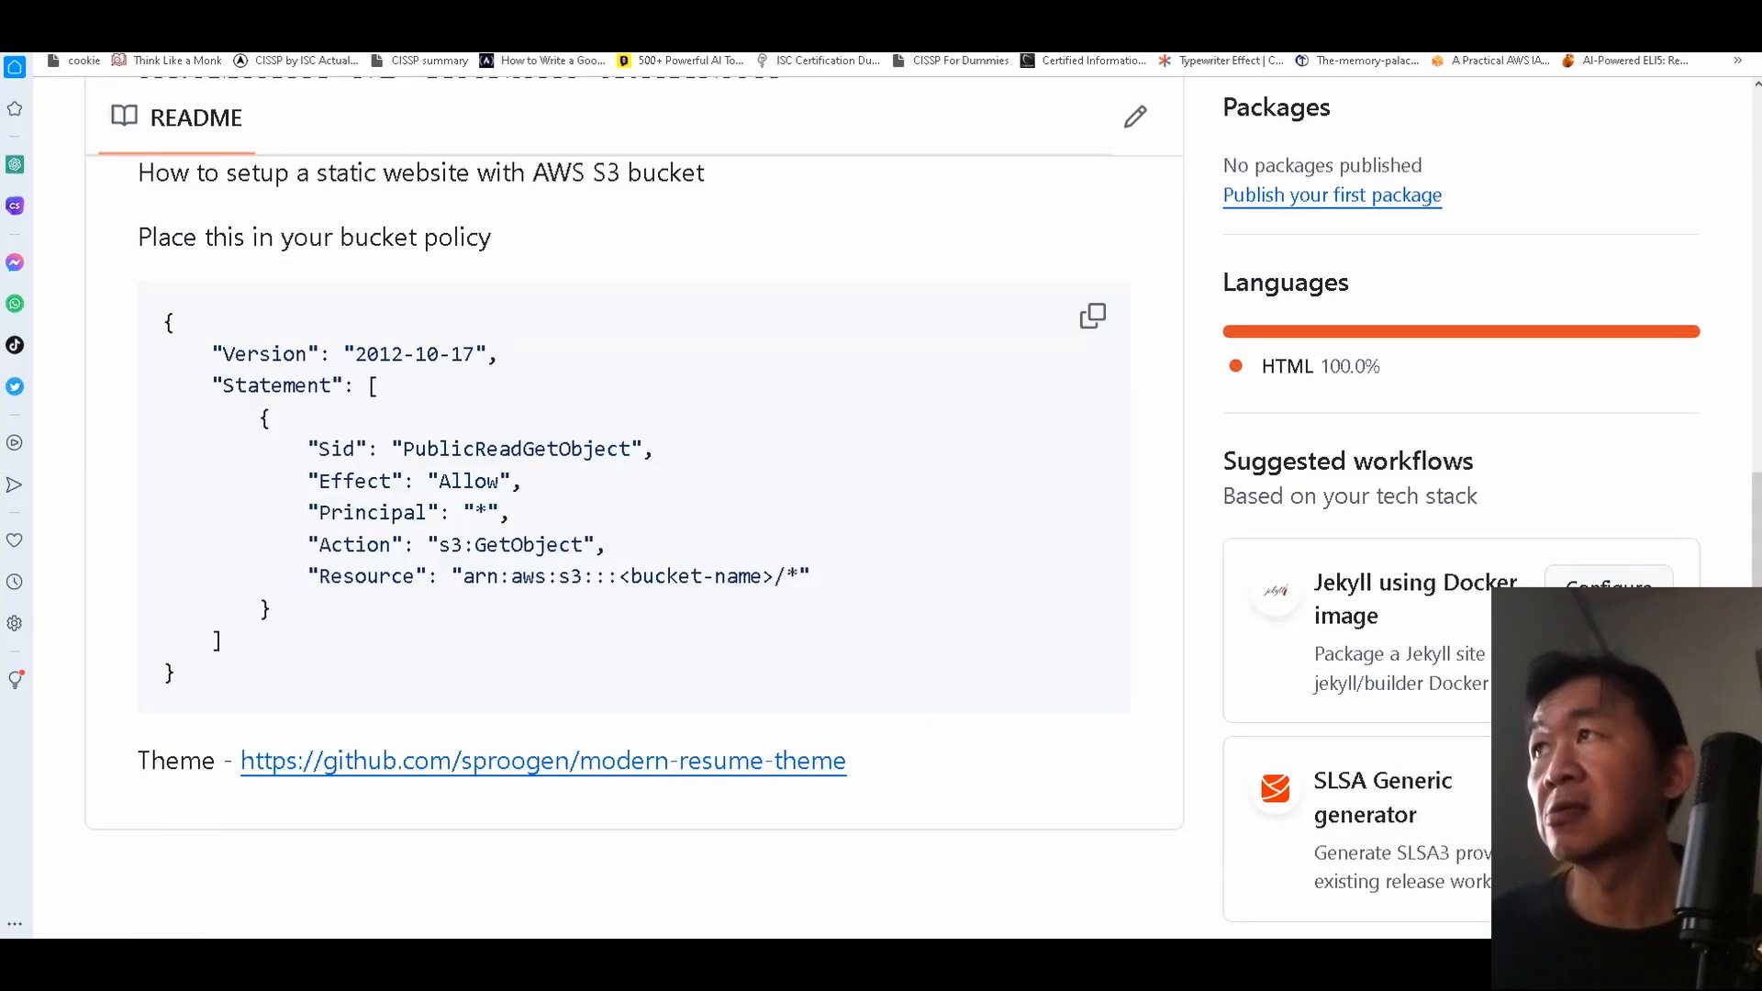
left_click(261, 13)
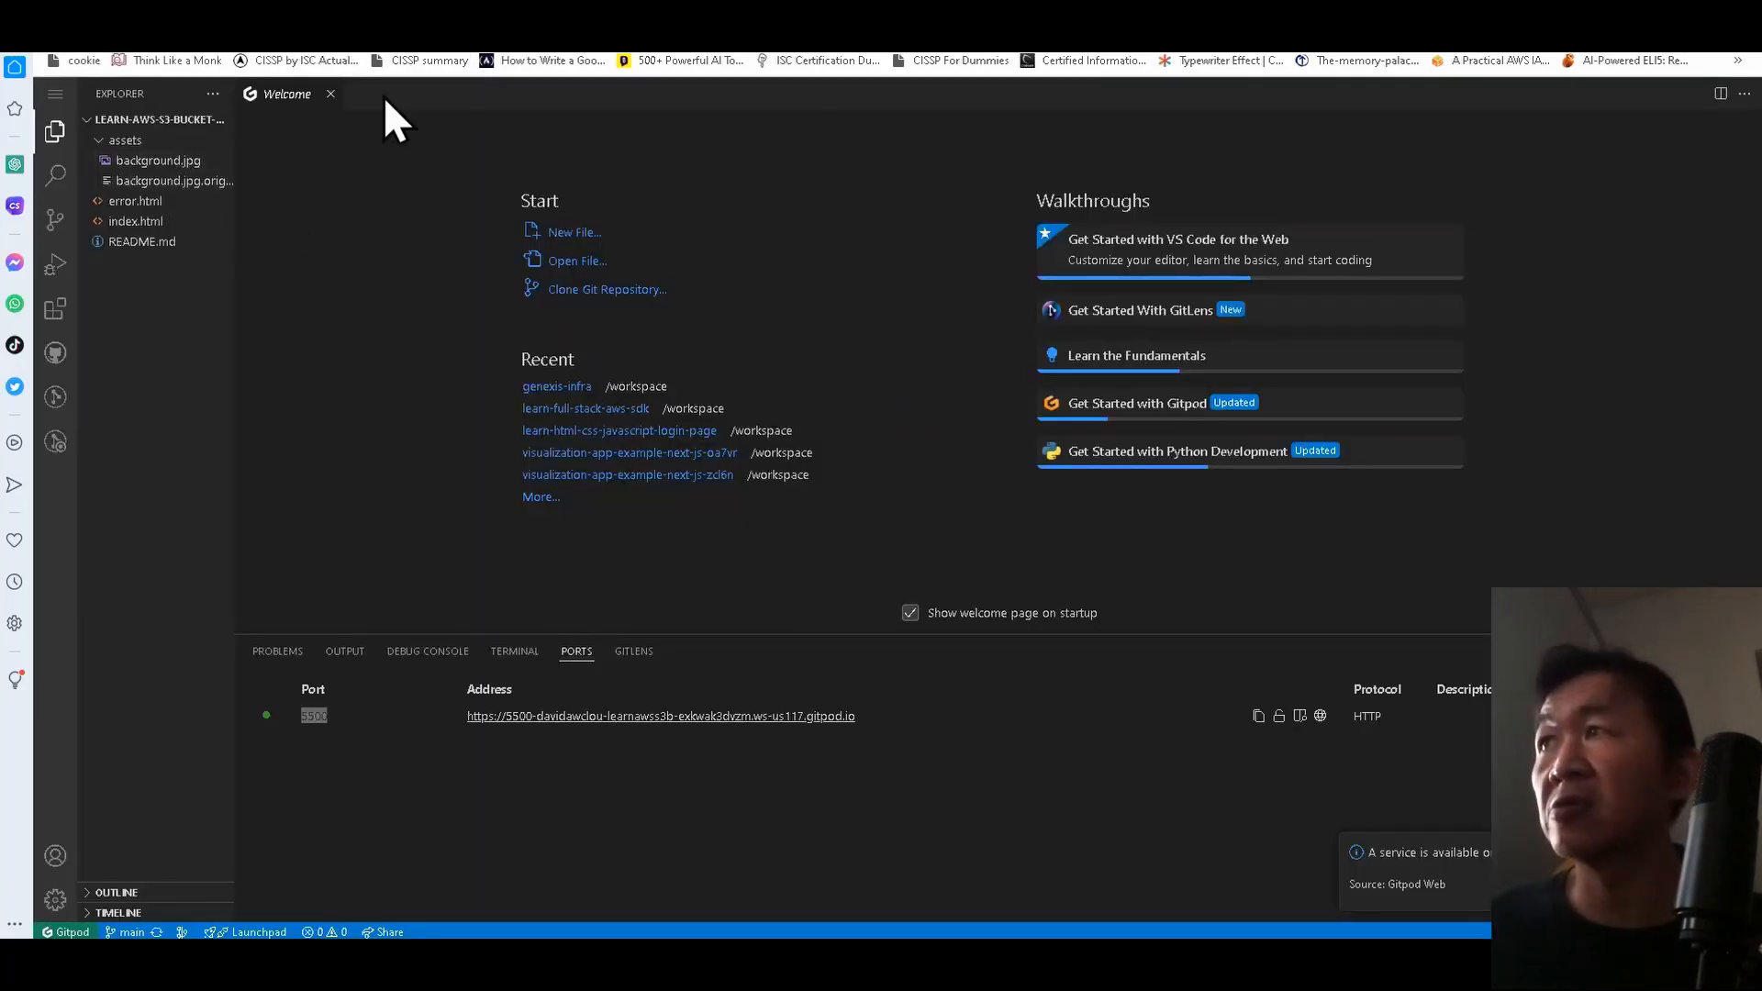
left_click(404, 14)
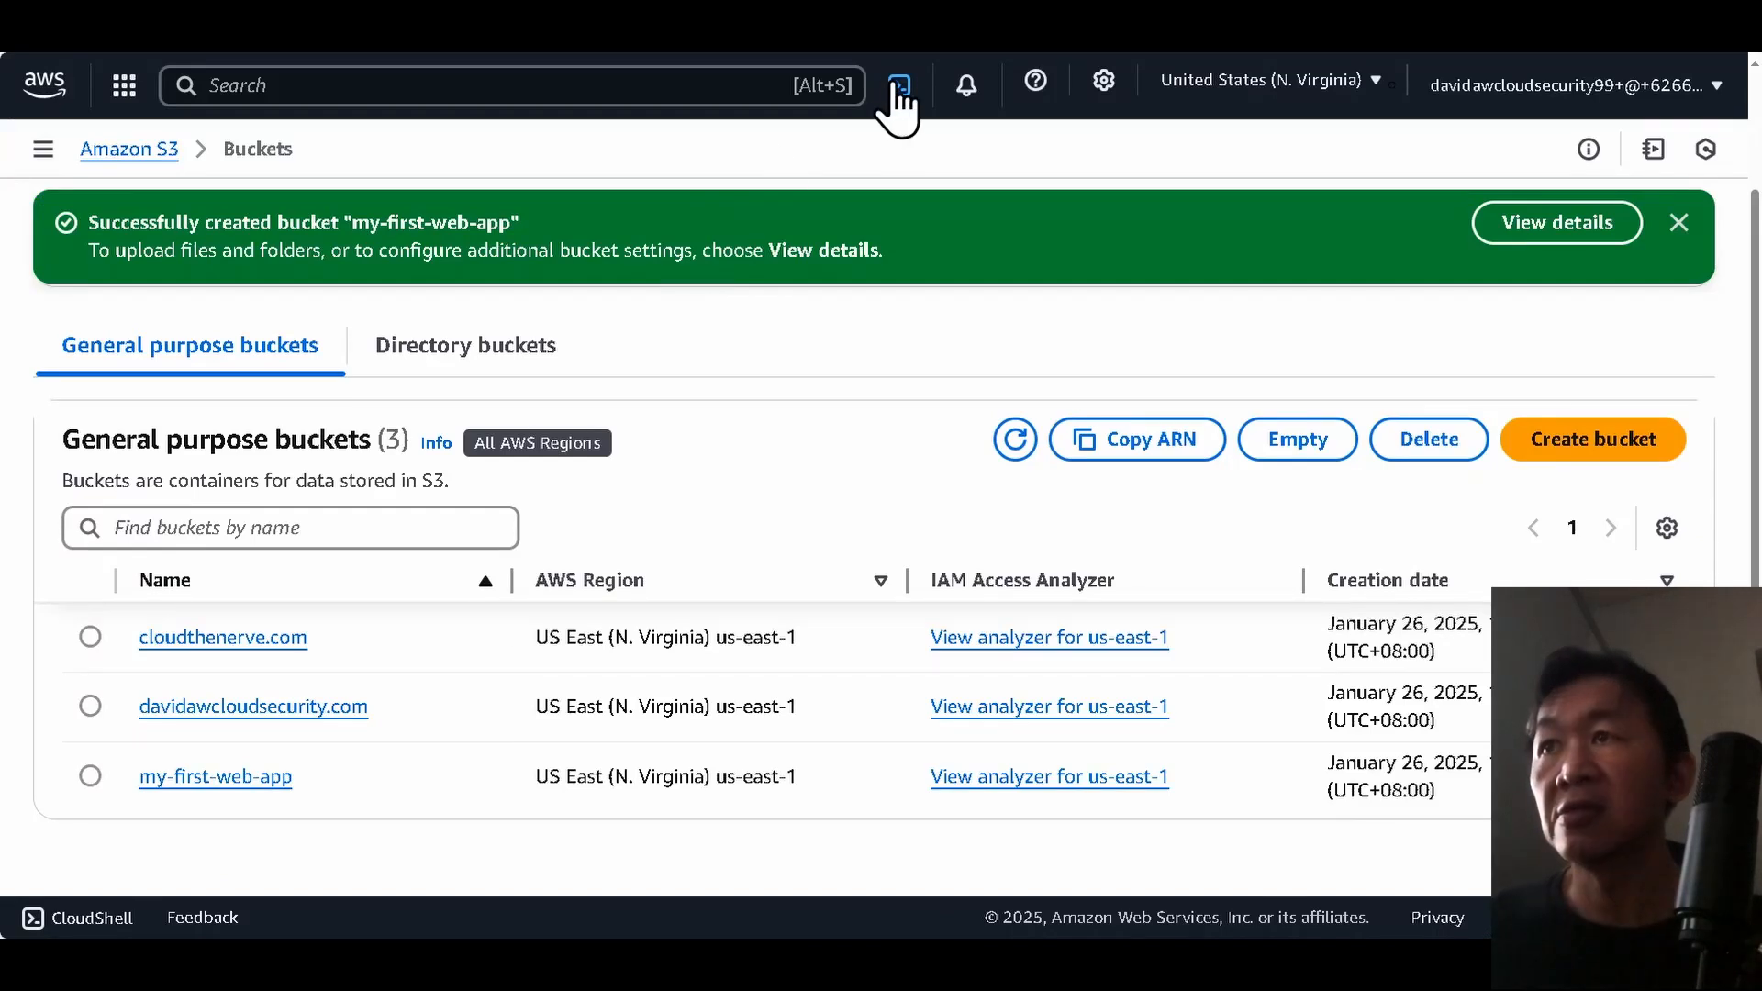
Open CloudShell in the AWS console and list the home directory contents with ll.
left_click(894, 84)
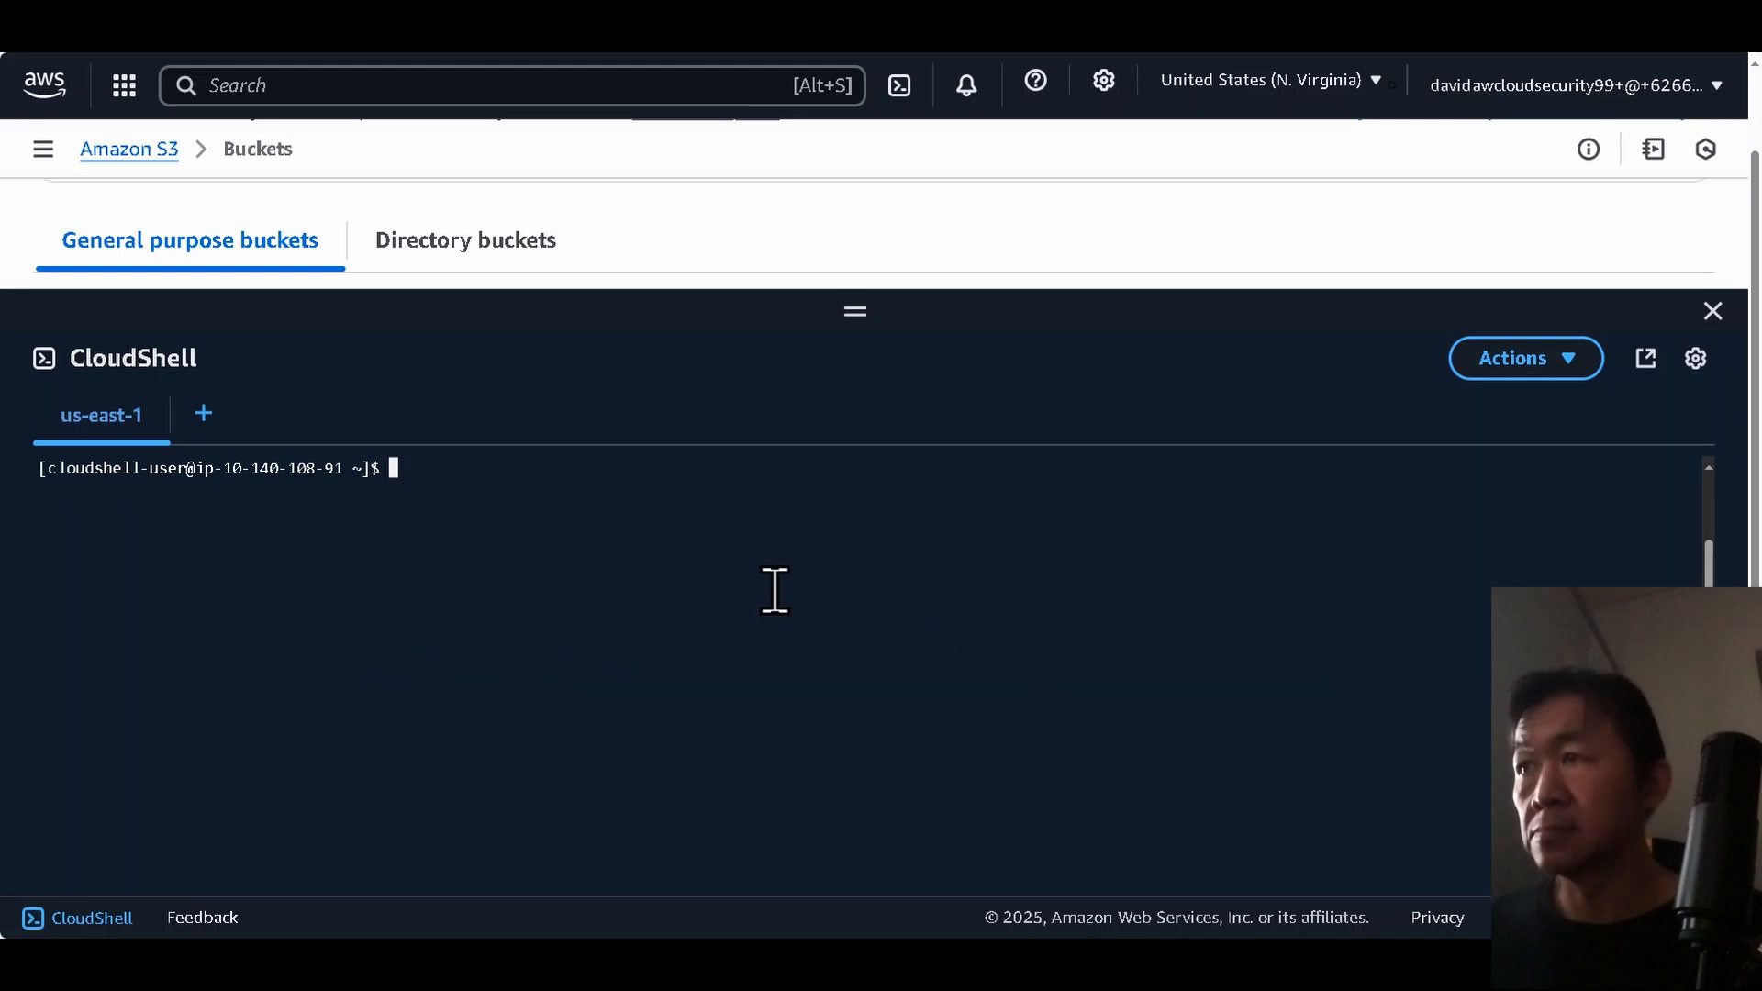
type("ll")
key("Return")
Change into the learn-aws-s3-bucket-website directory and list its files with ll.
type("cd")
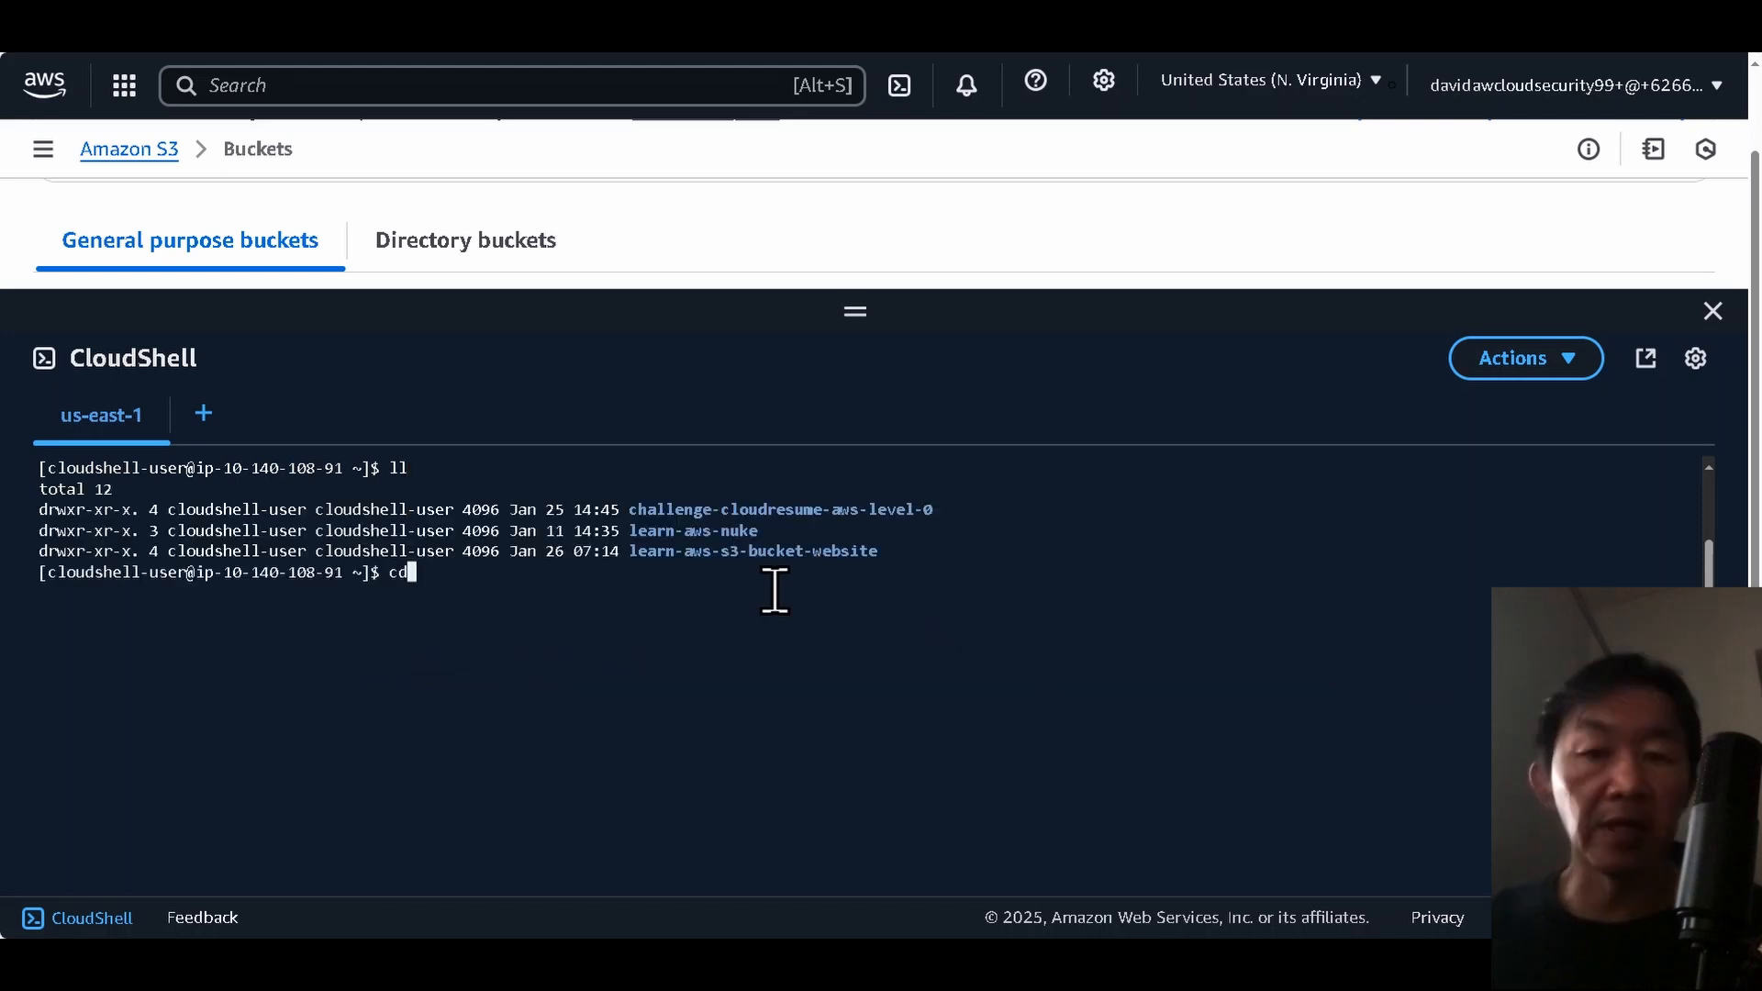
key("BackSpace")
key("BackSpace")
key("BackSpace")
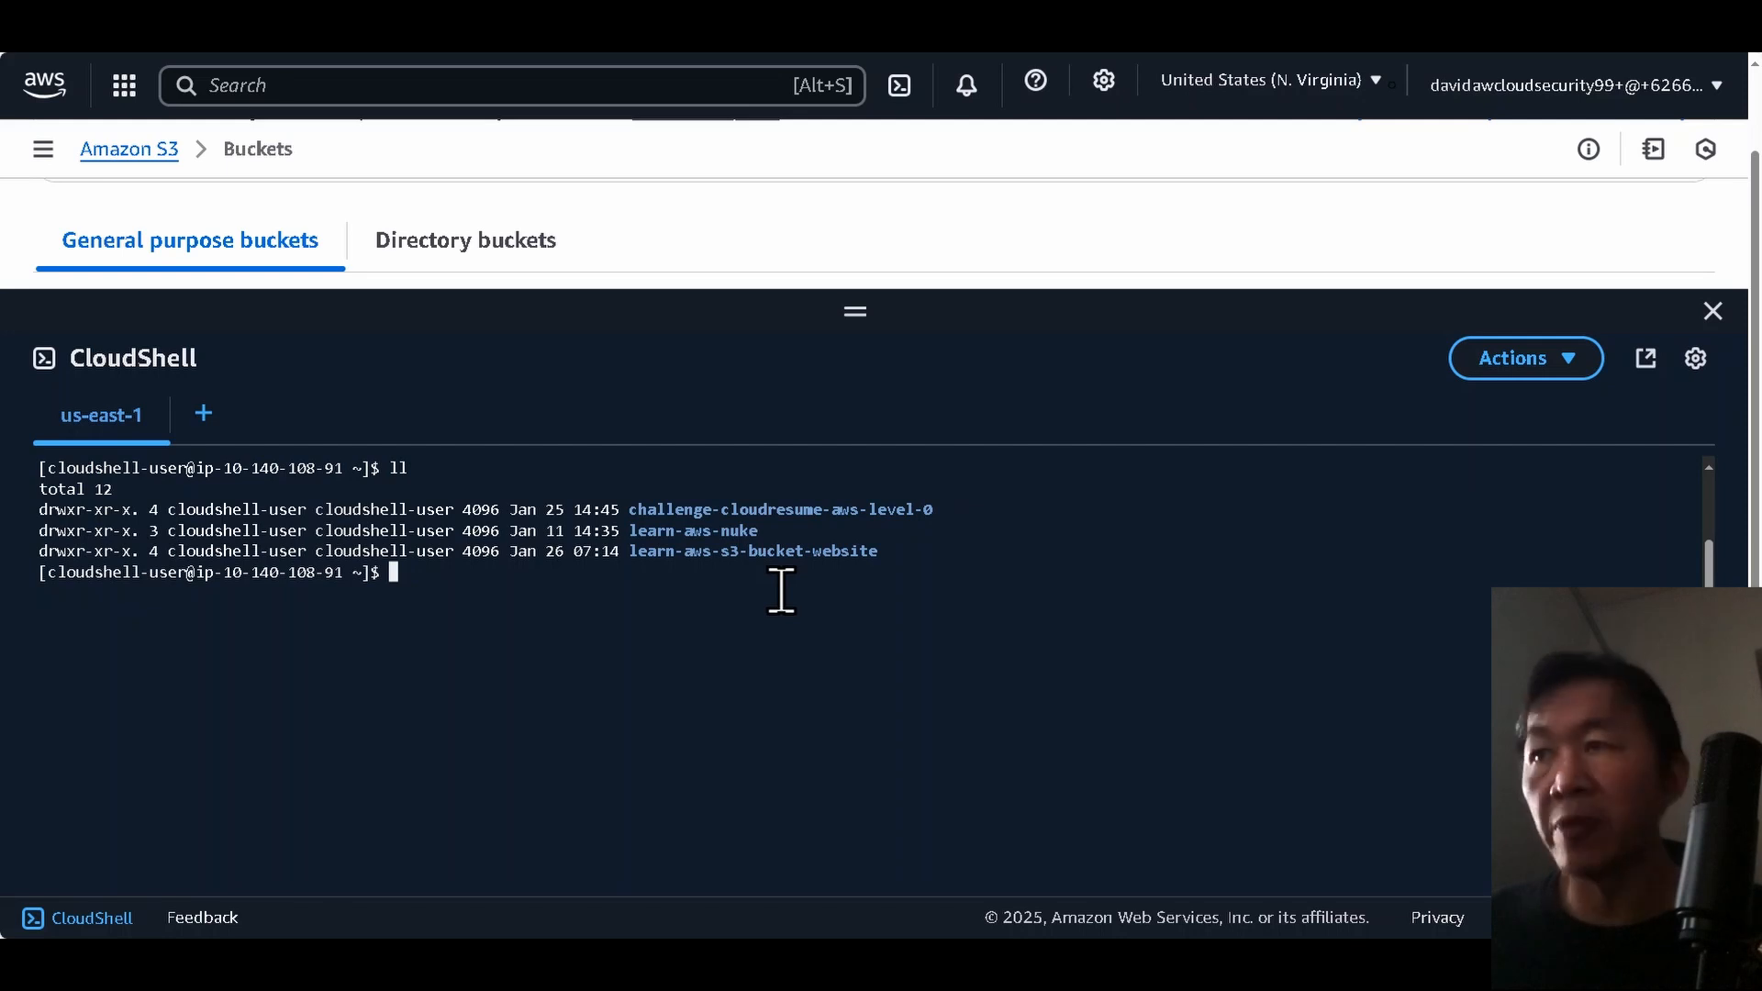
type("cd lean")
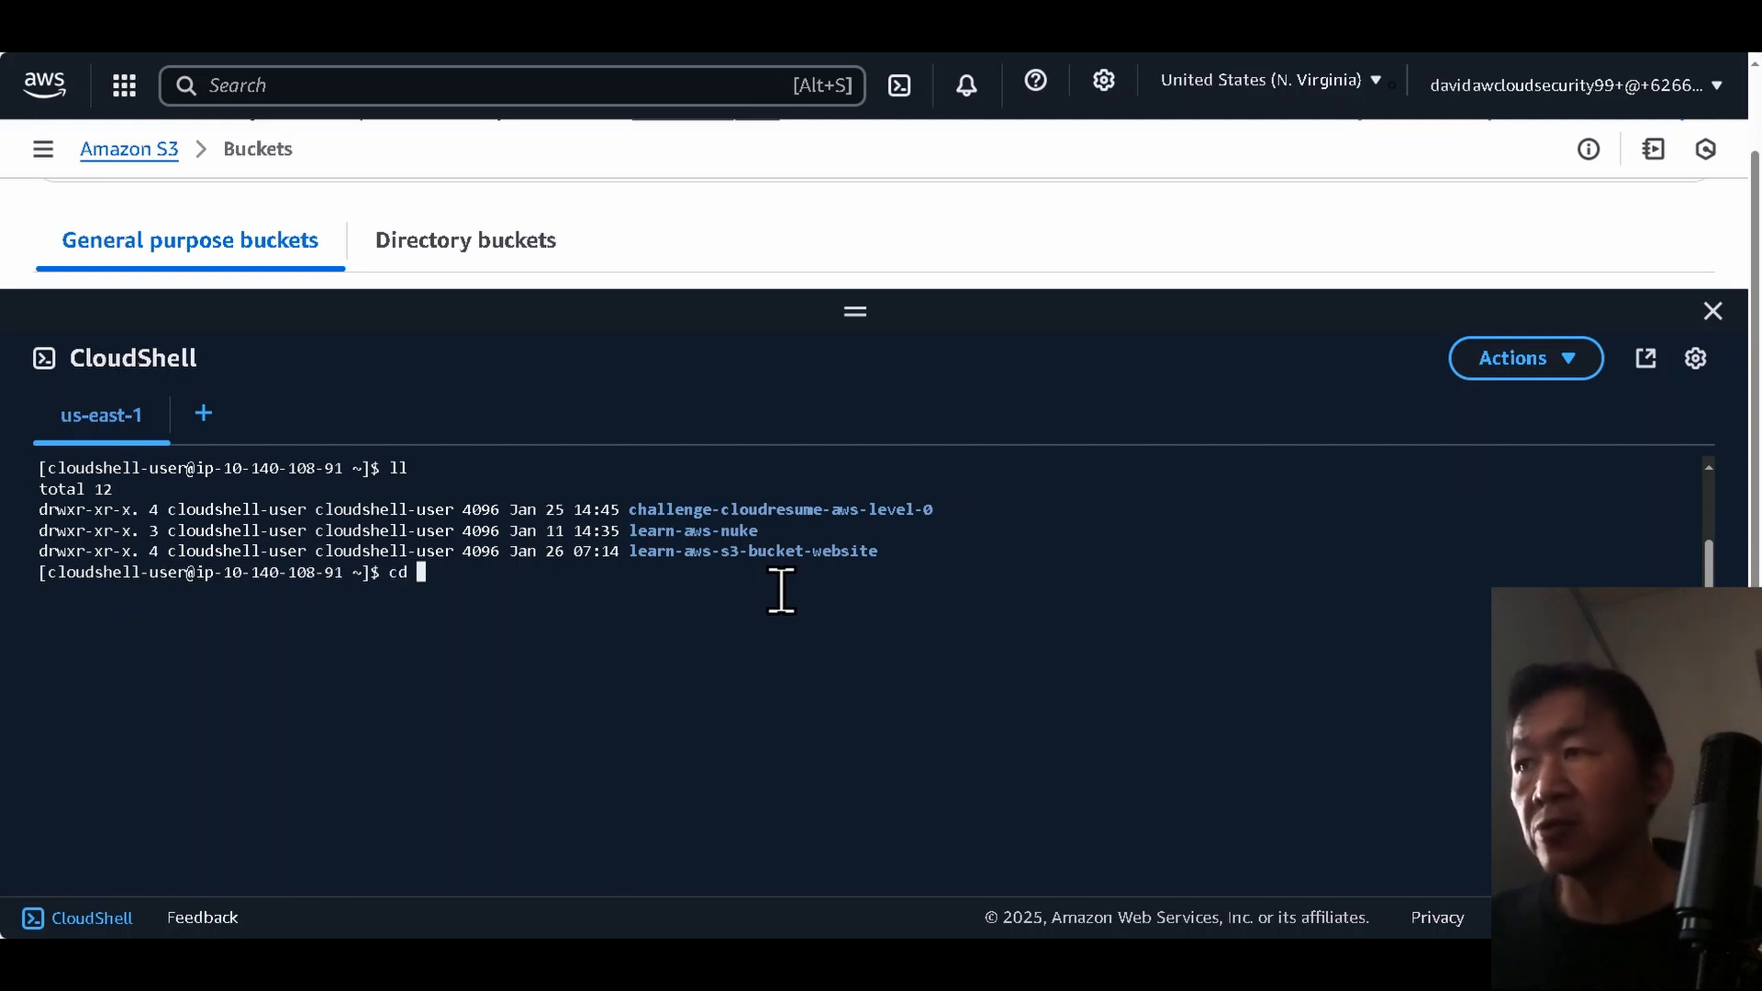
key("BackSpace")
key("BackSpace")
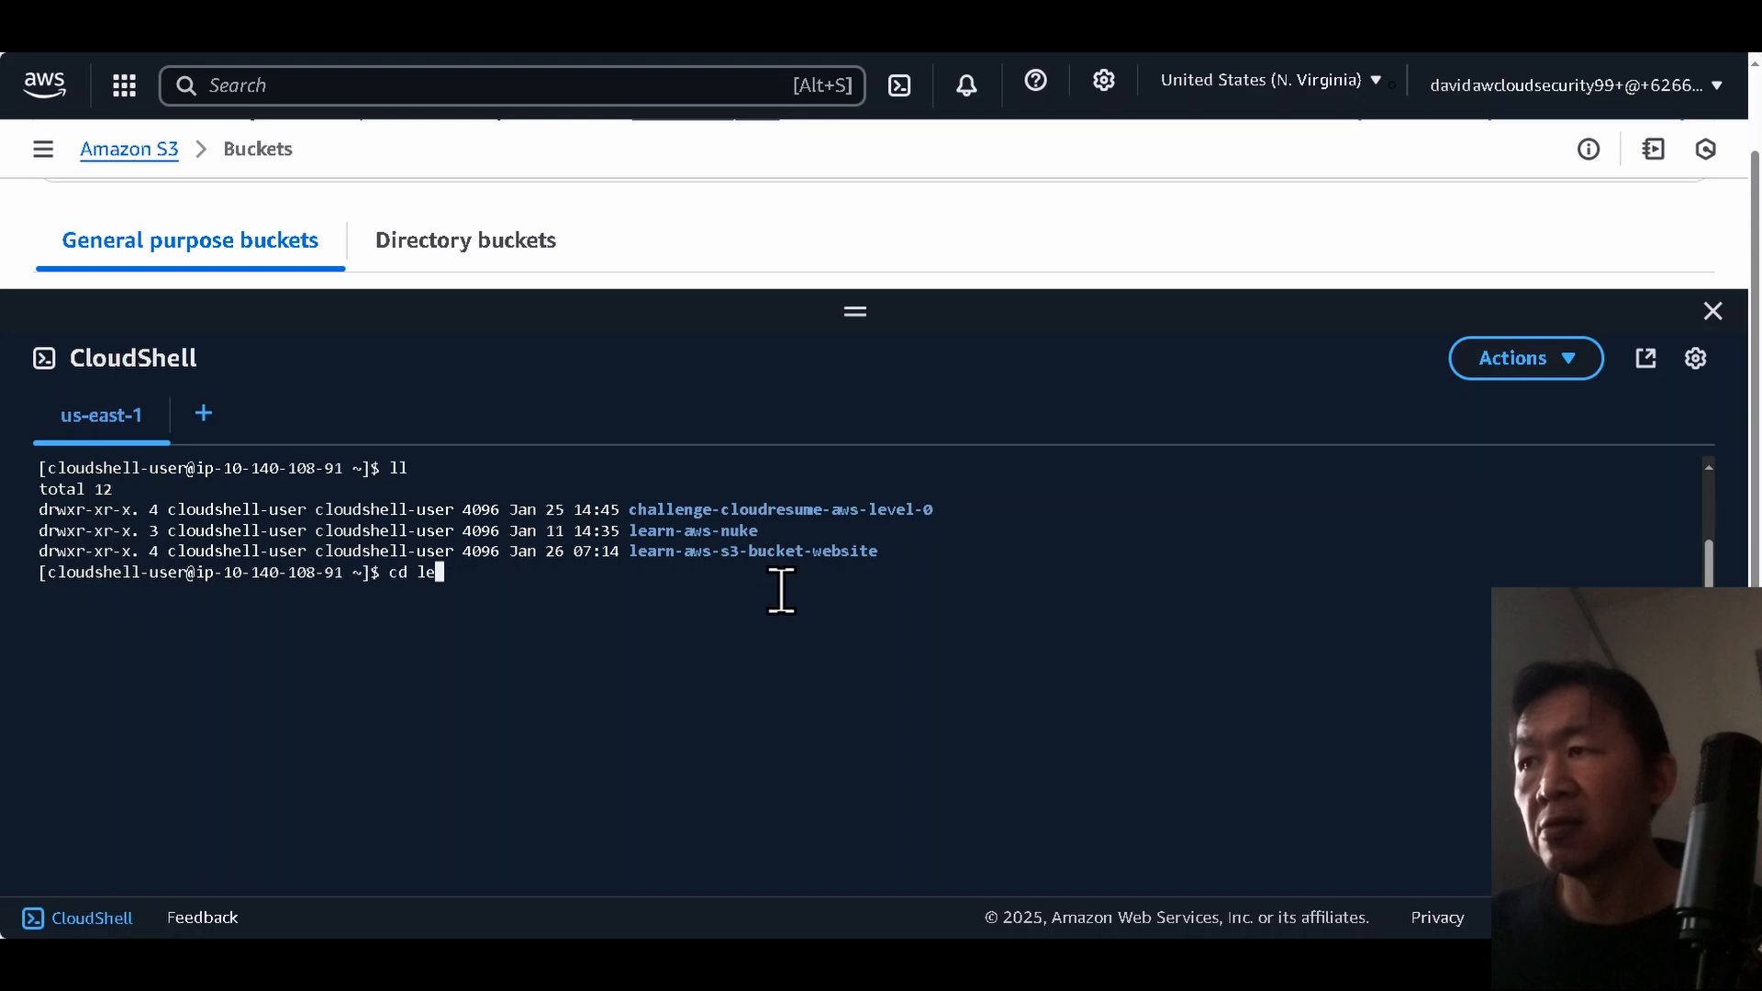
type("r")
key("BackSpace")
type("a")
key("Tab")
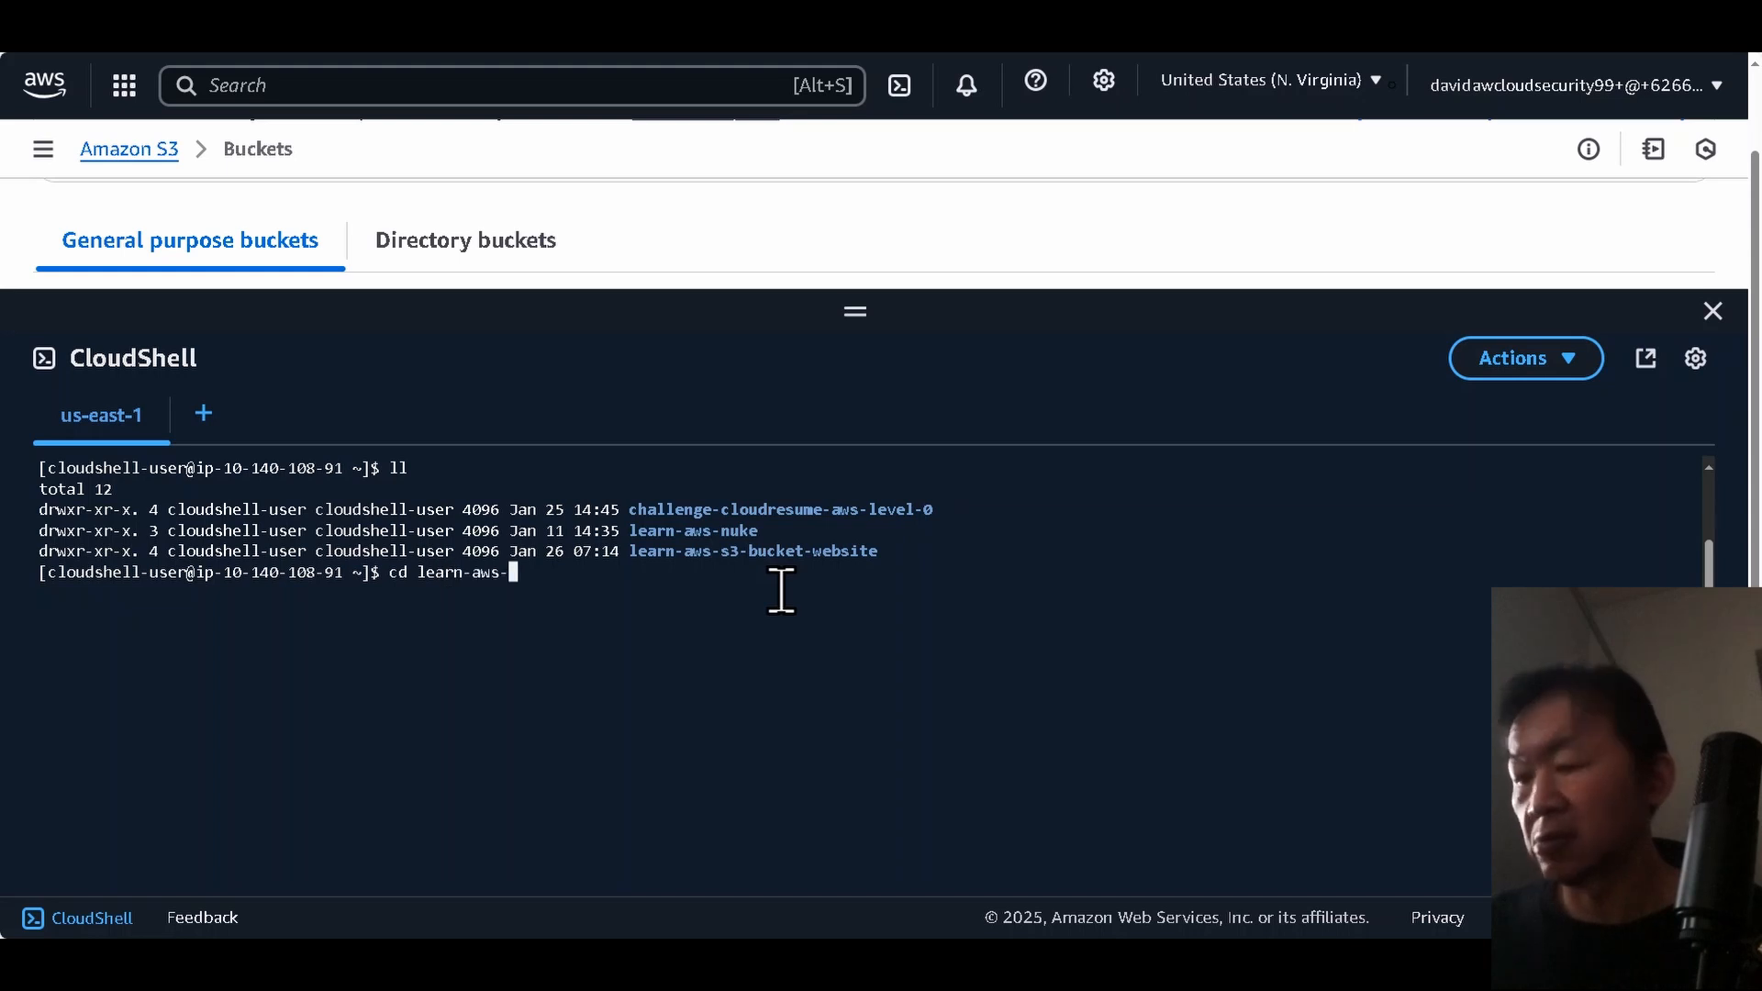
type("bu")
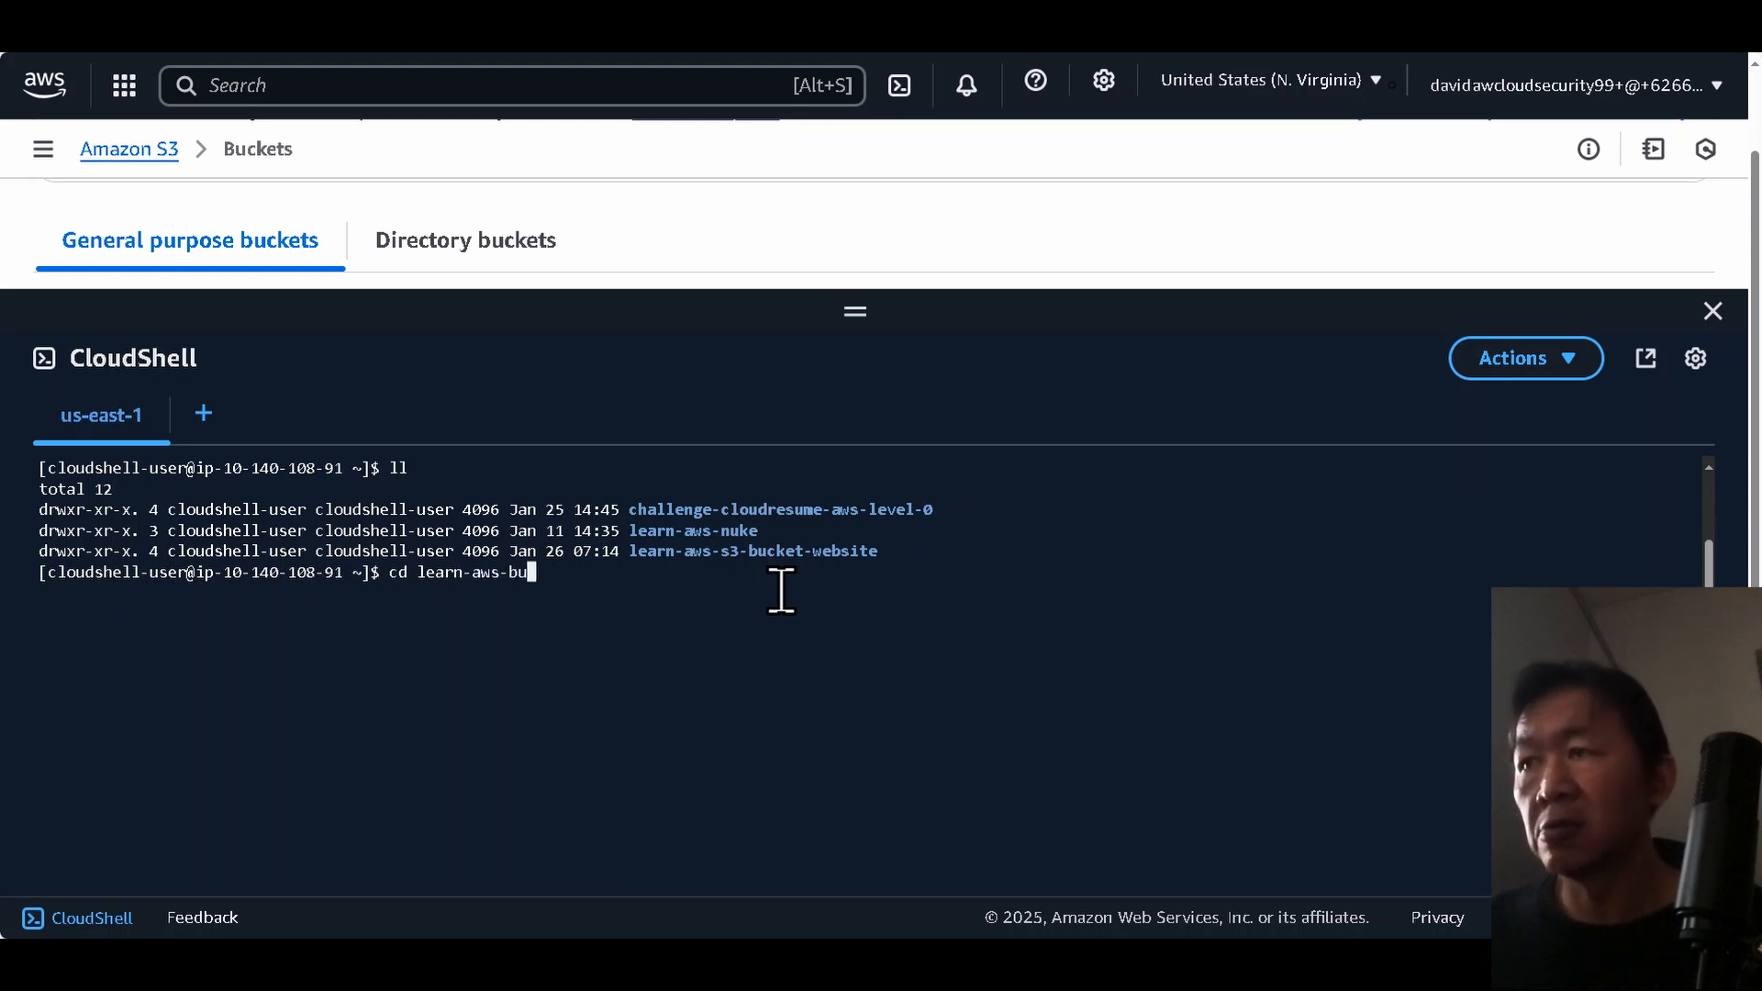
type("c")
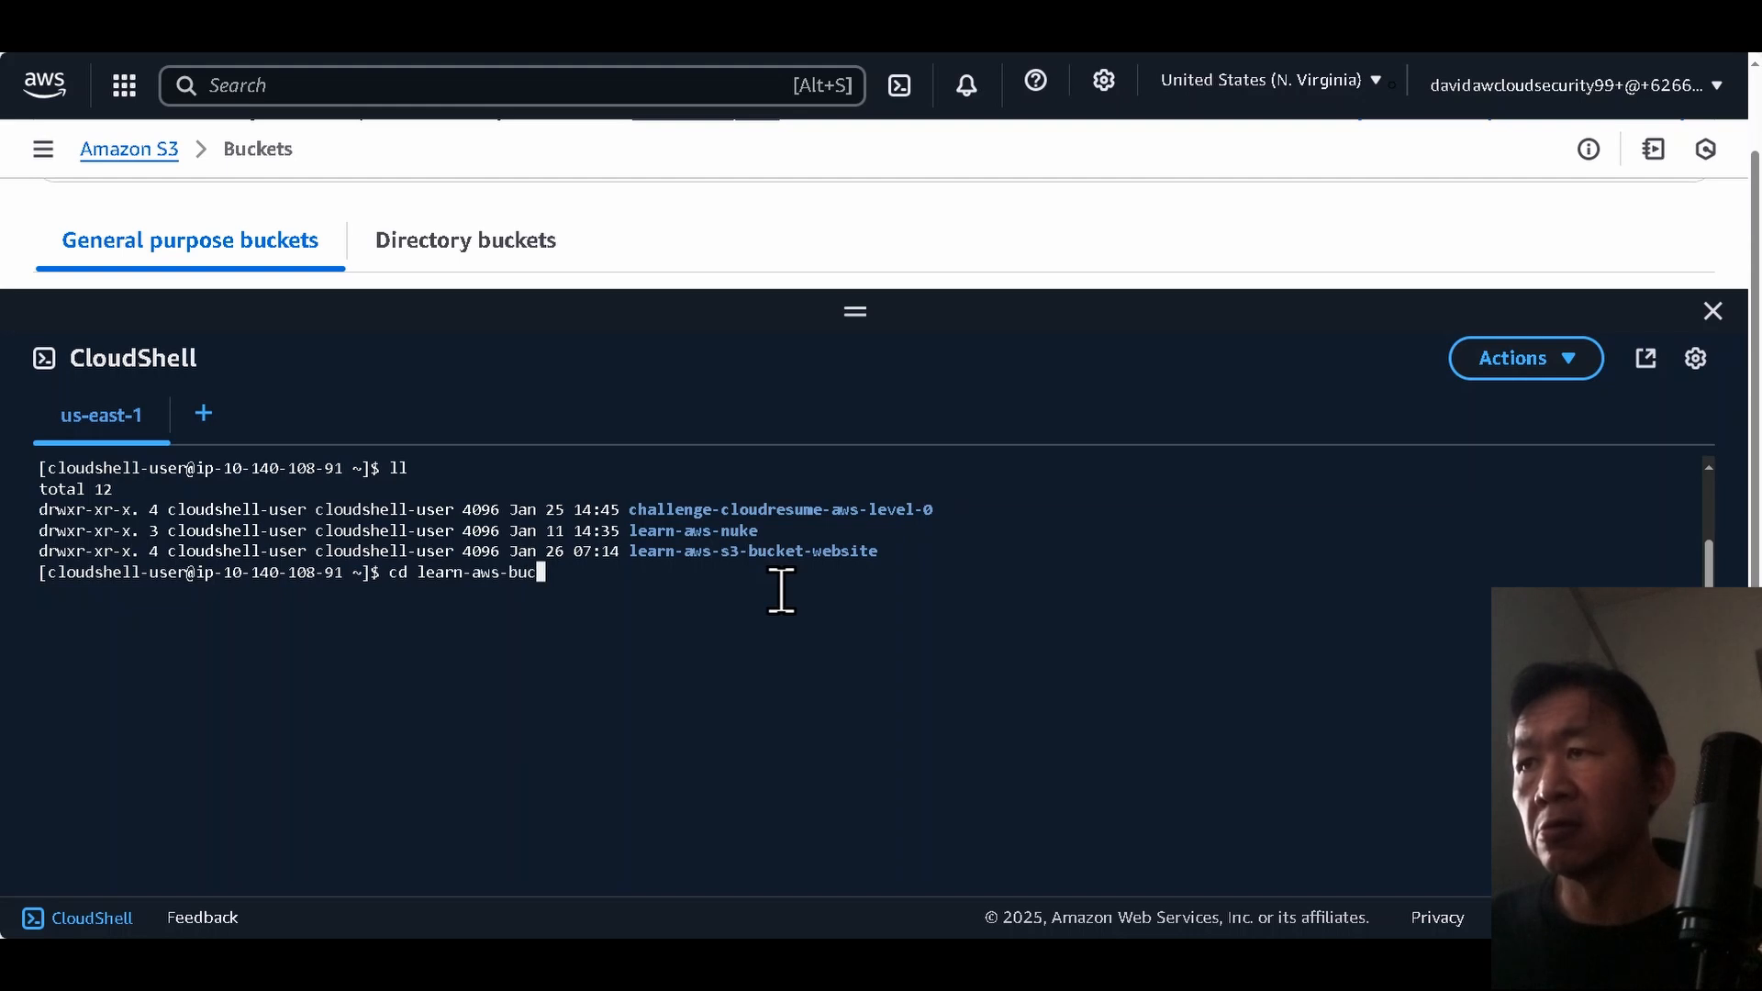
key("BackSpace")
key("BackSpace")
key("BackSpace")
type("s")
key("Tab")
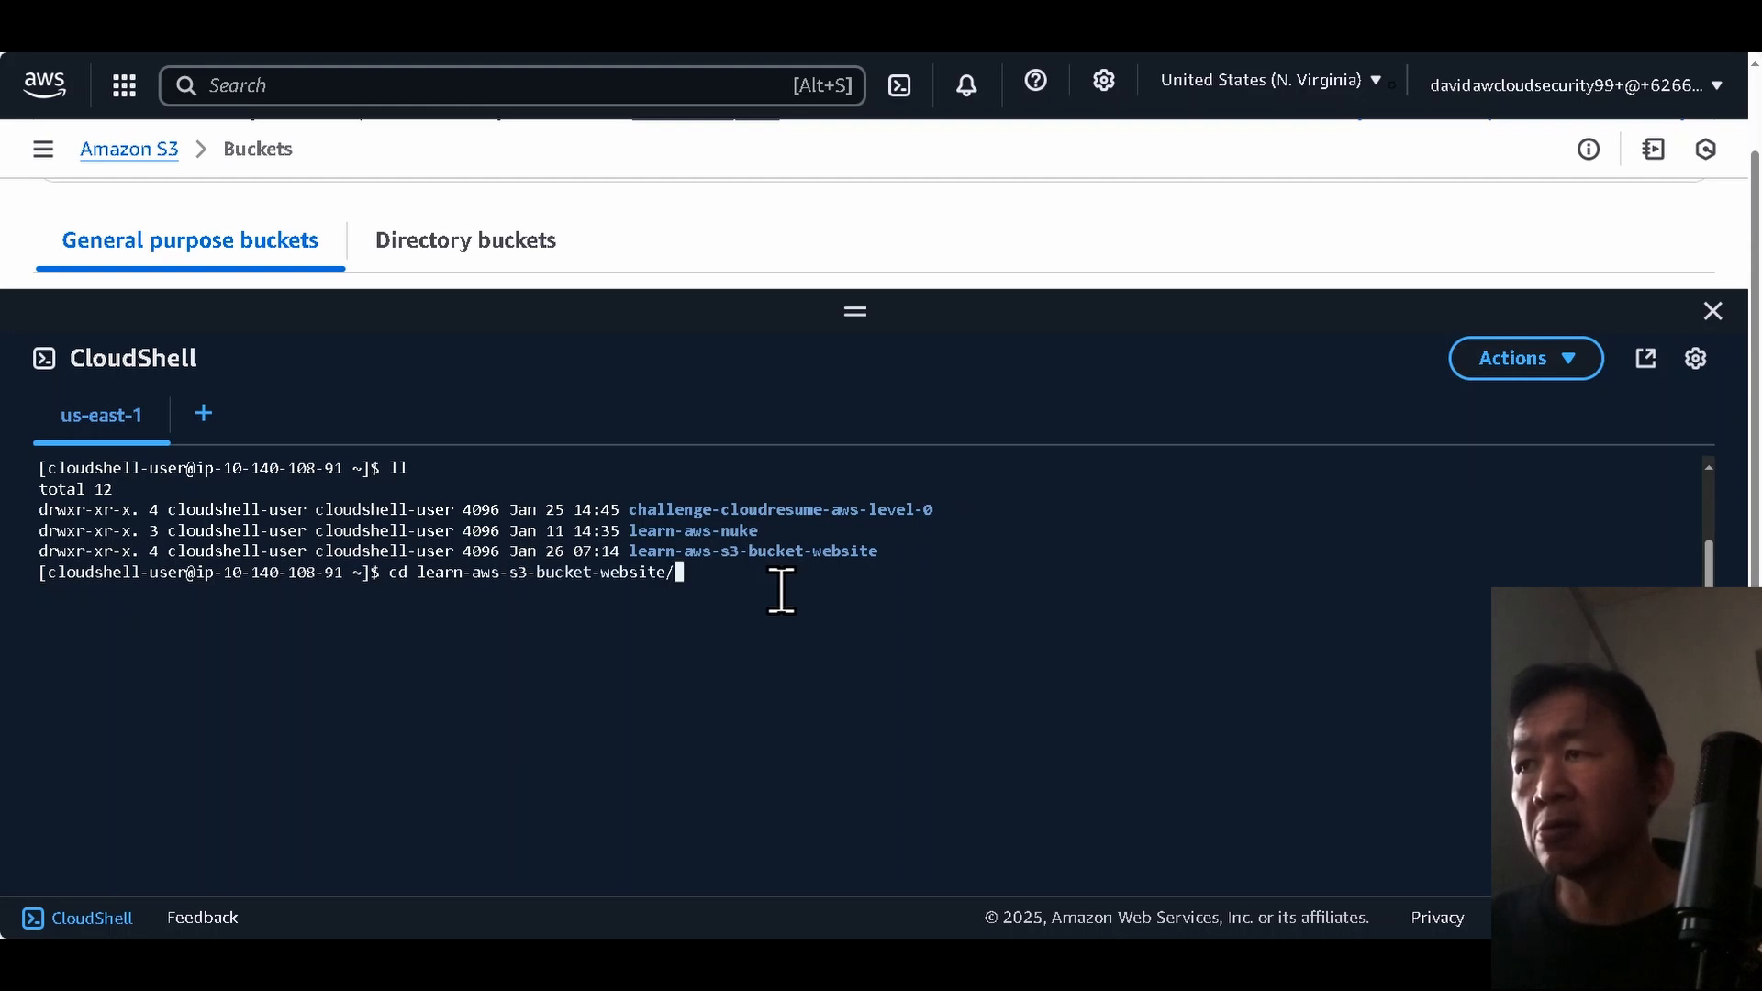
key("Return")
type("ll")
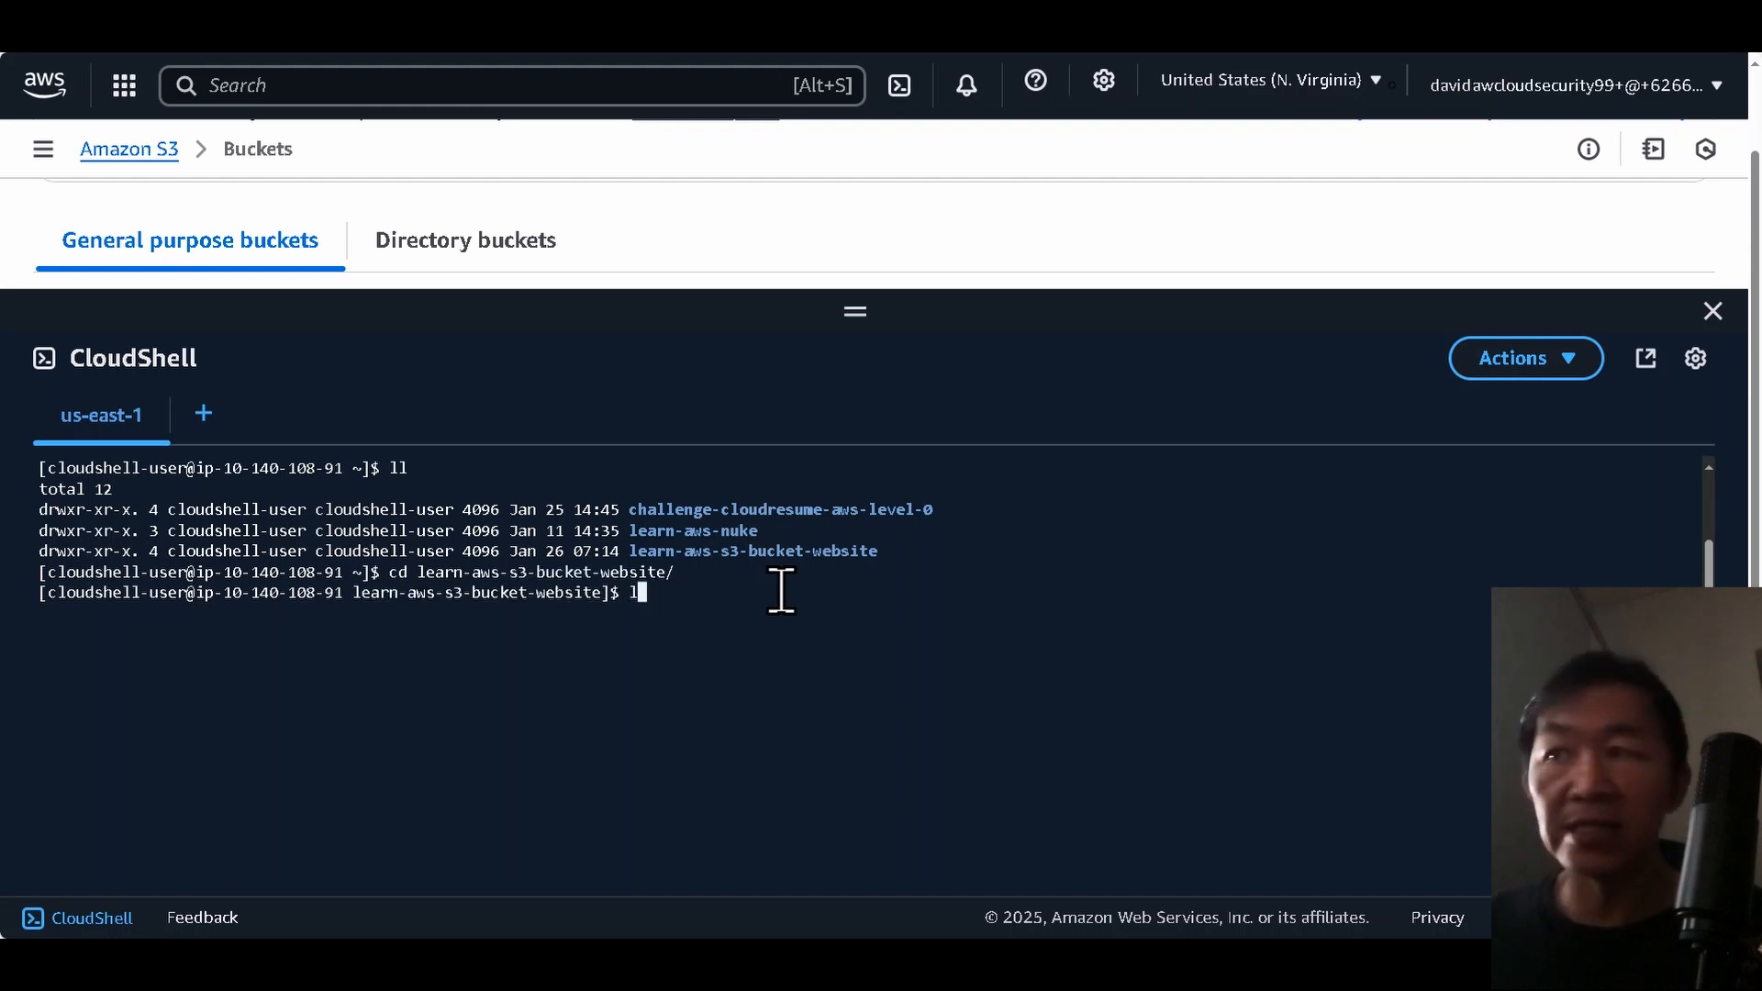
key("Return")
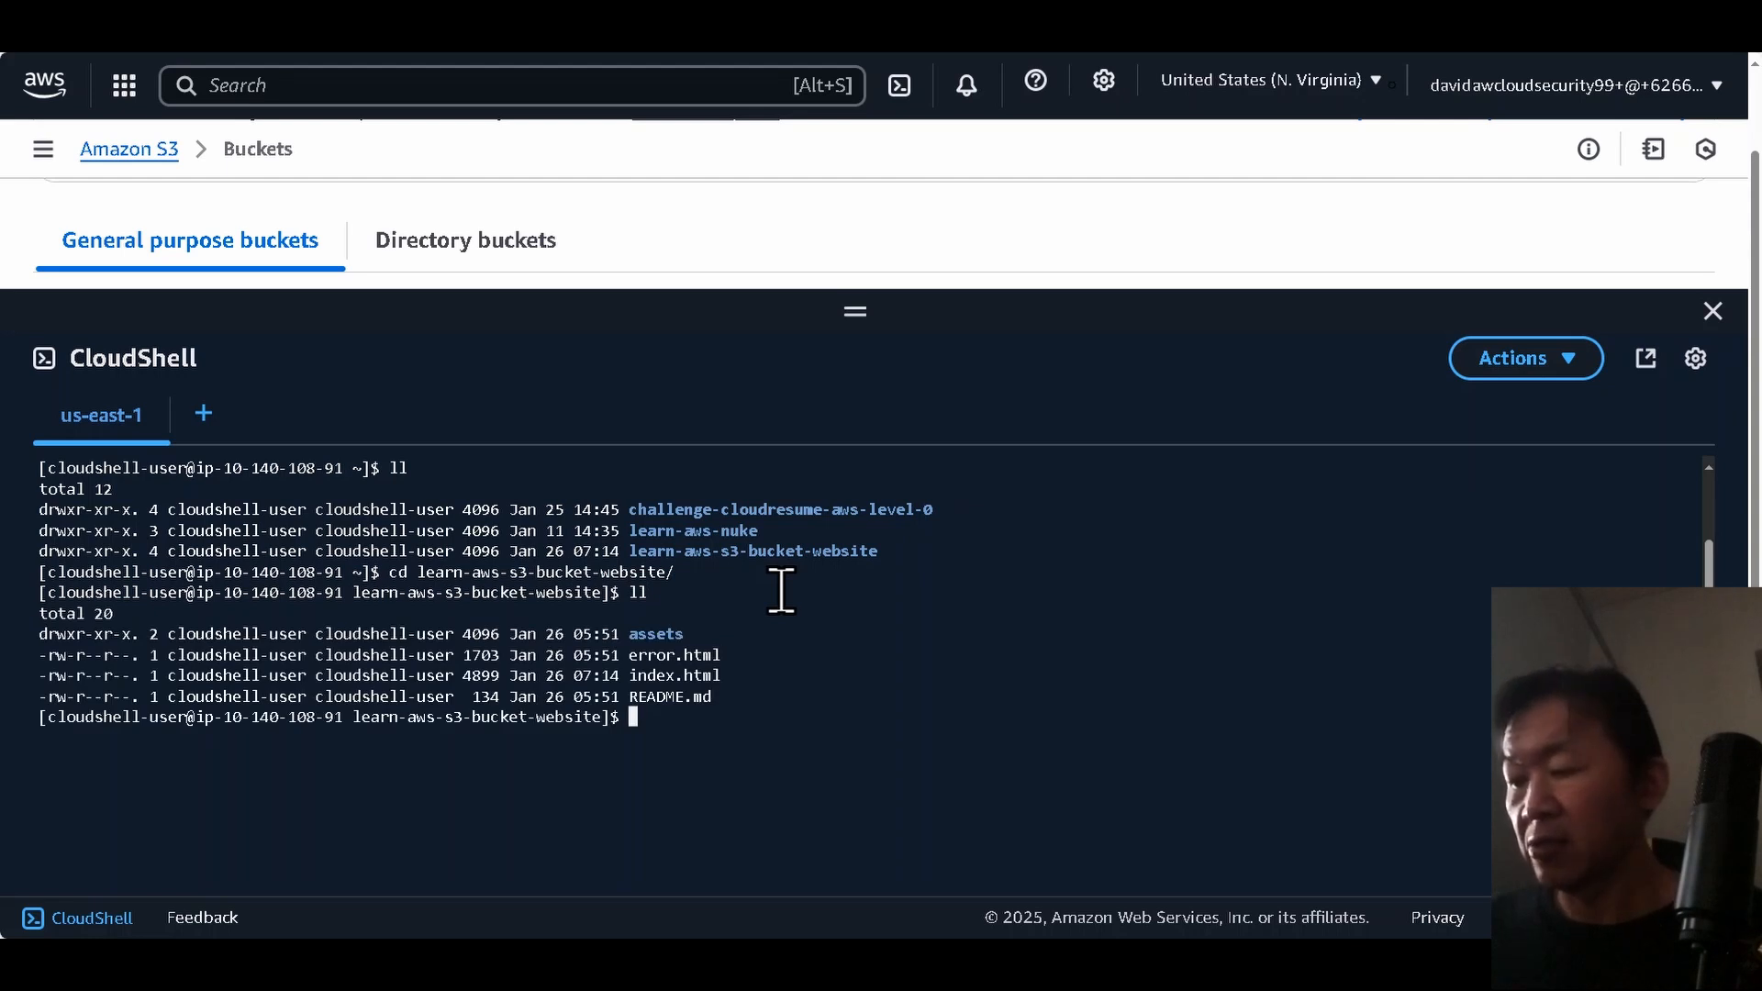
type("aws ")
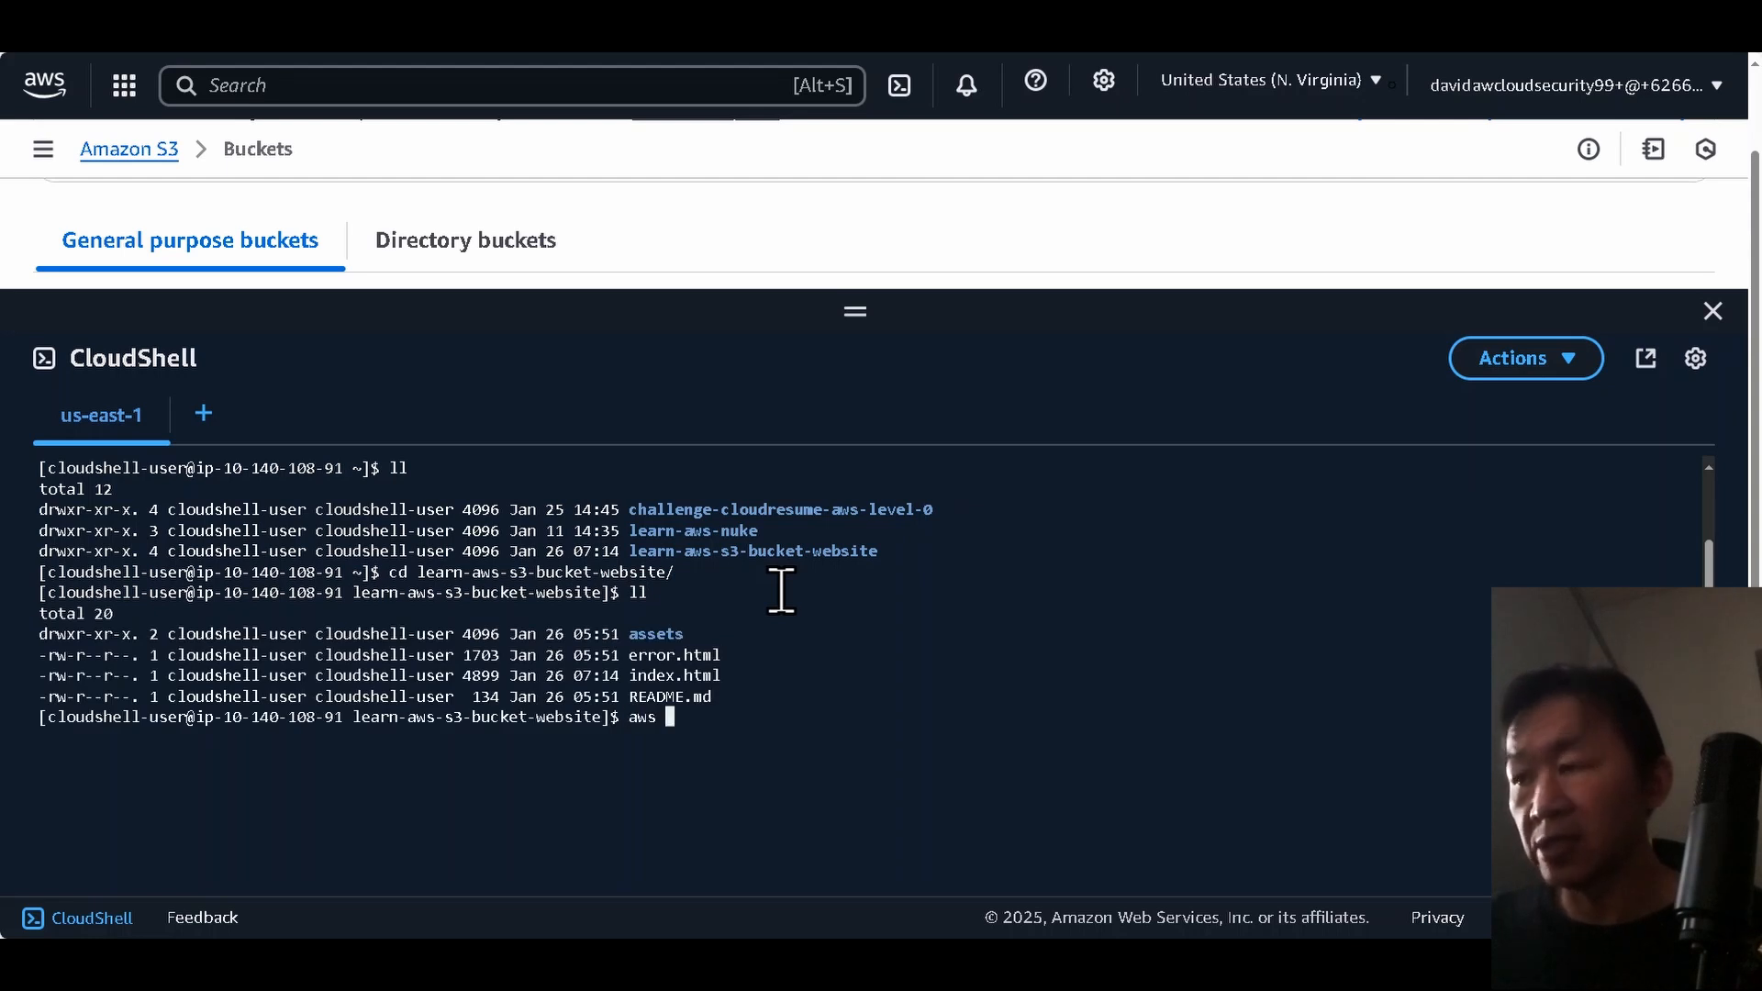
type("s3 ")
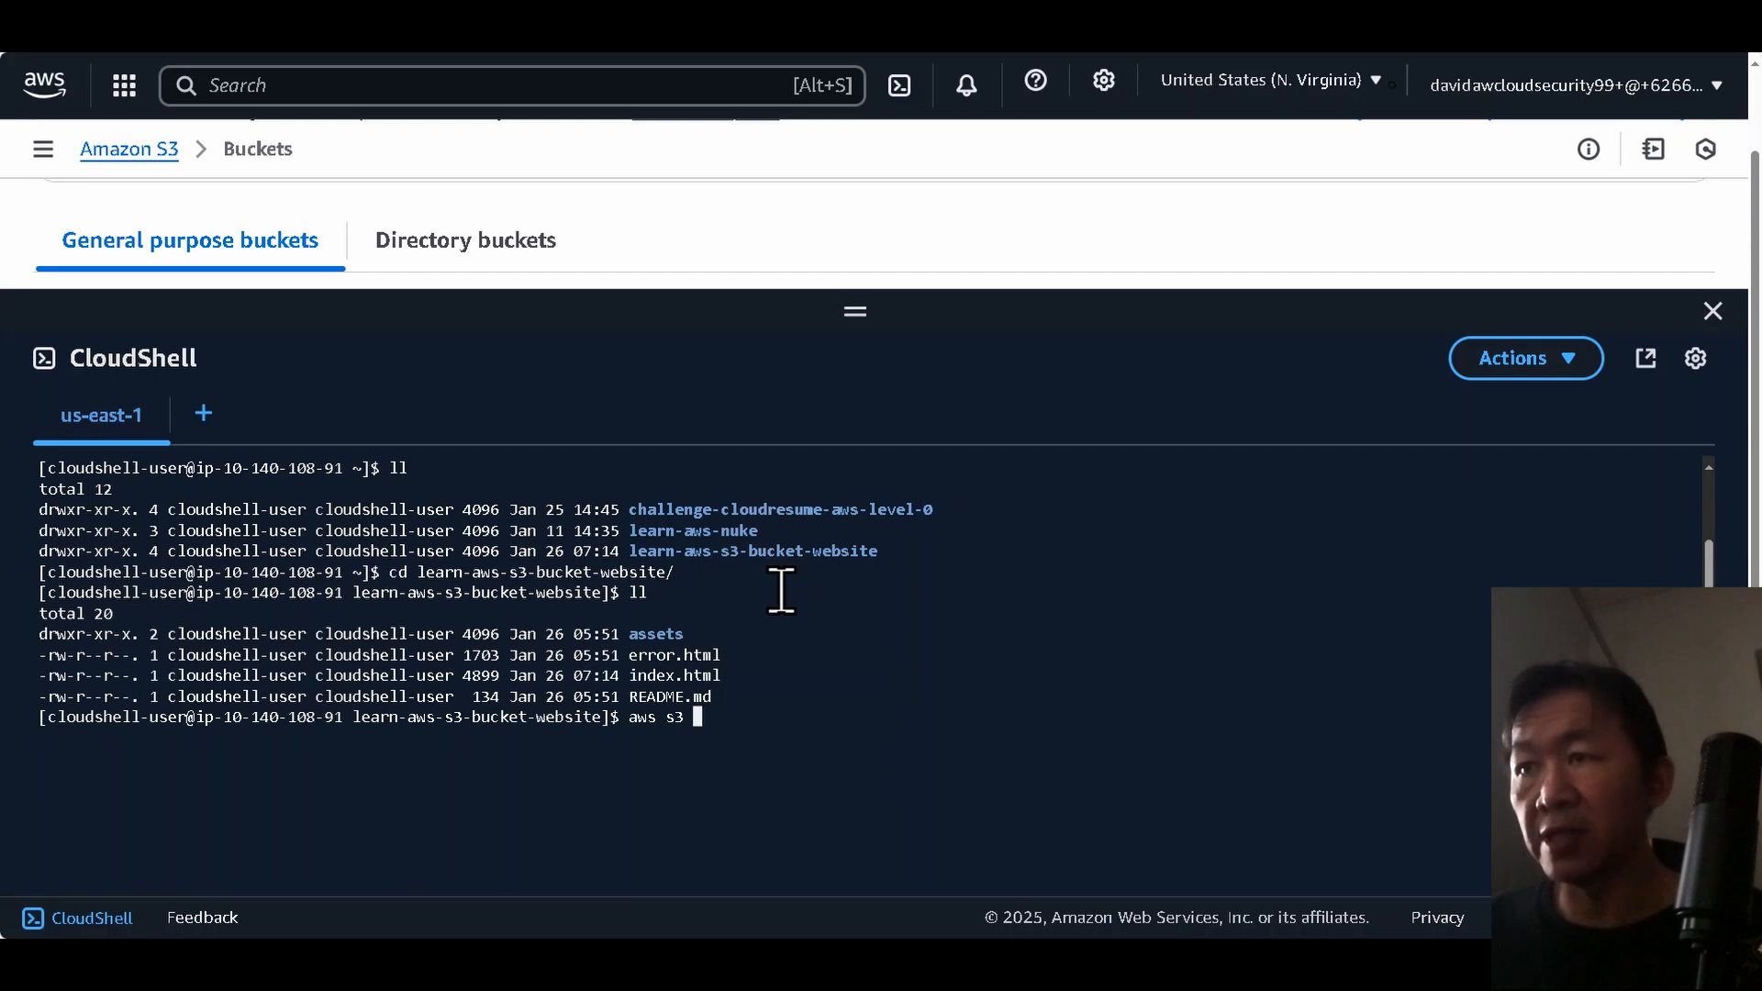
type("cp")
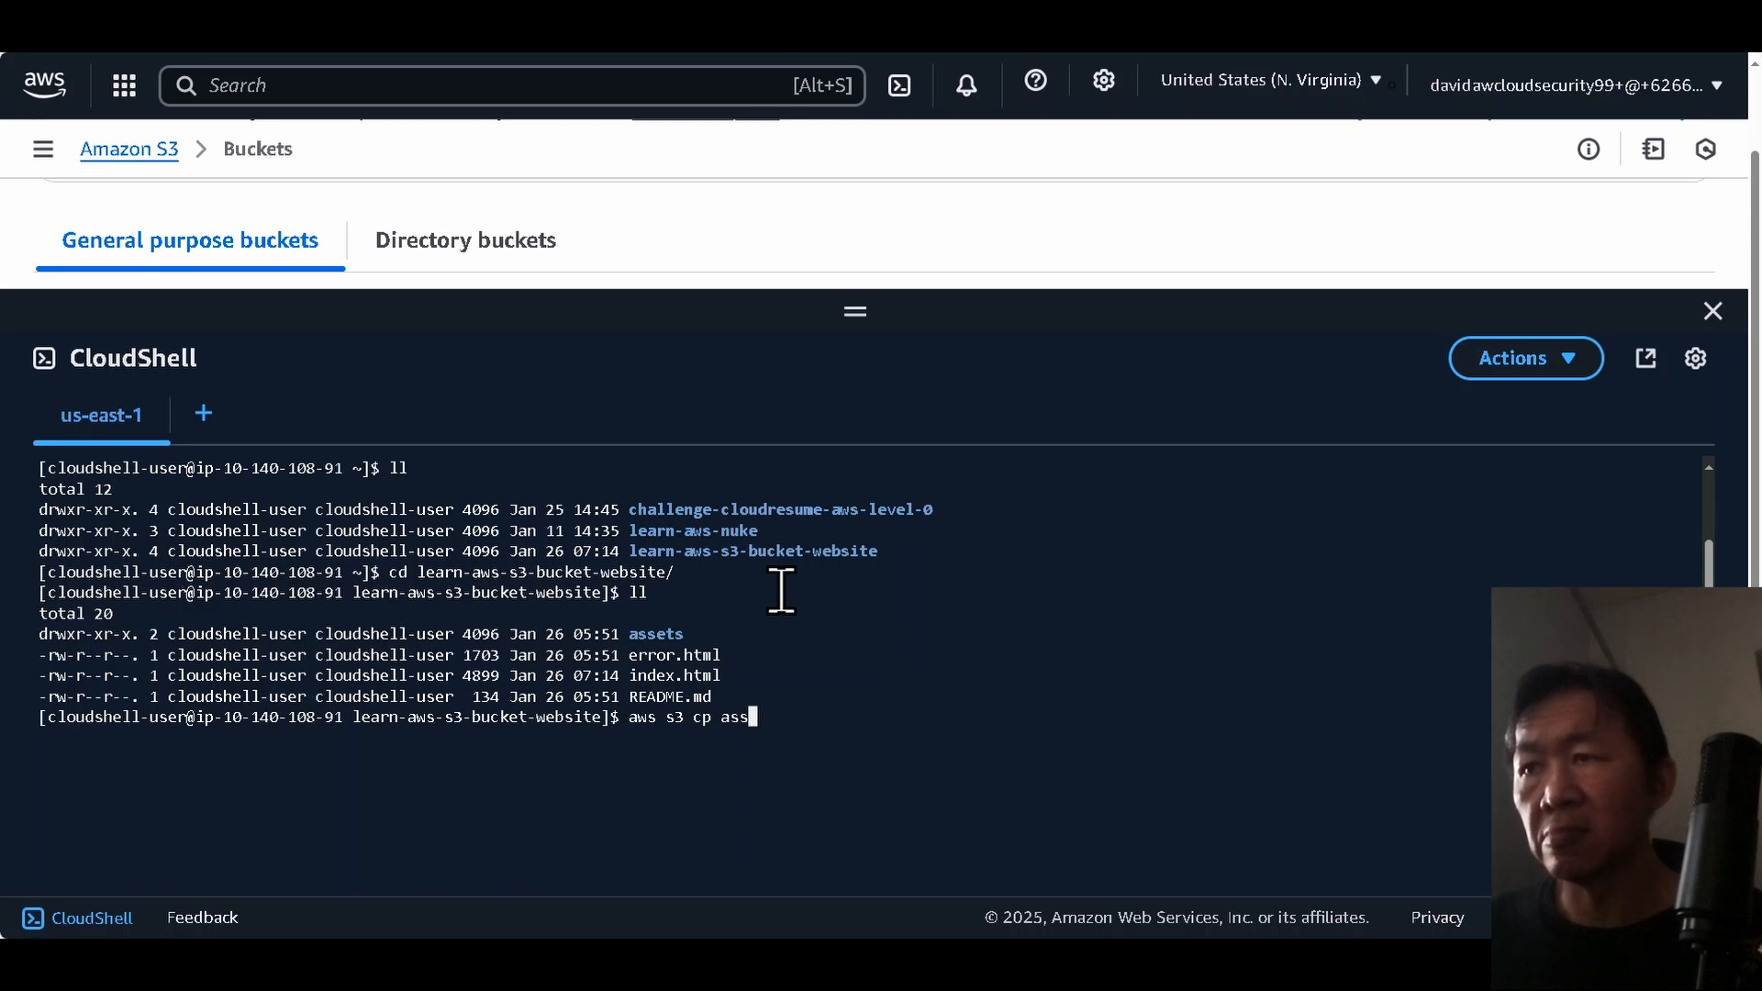
type("assets ")
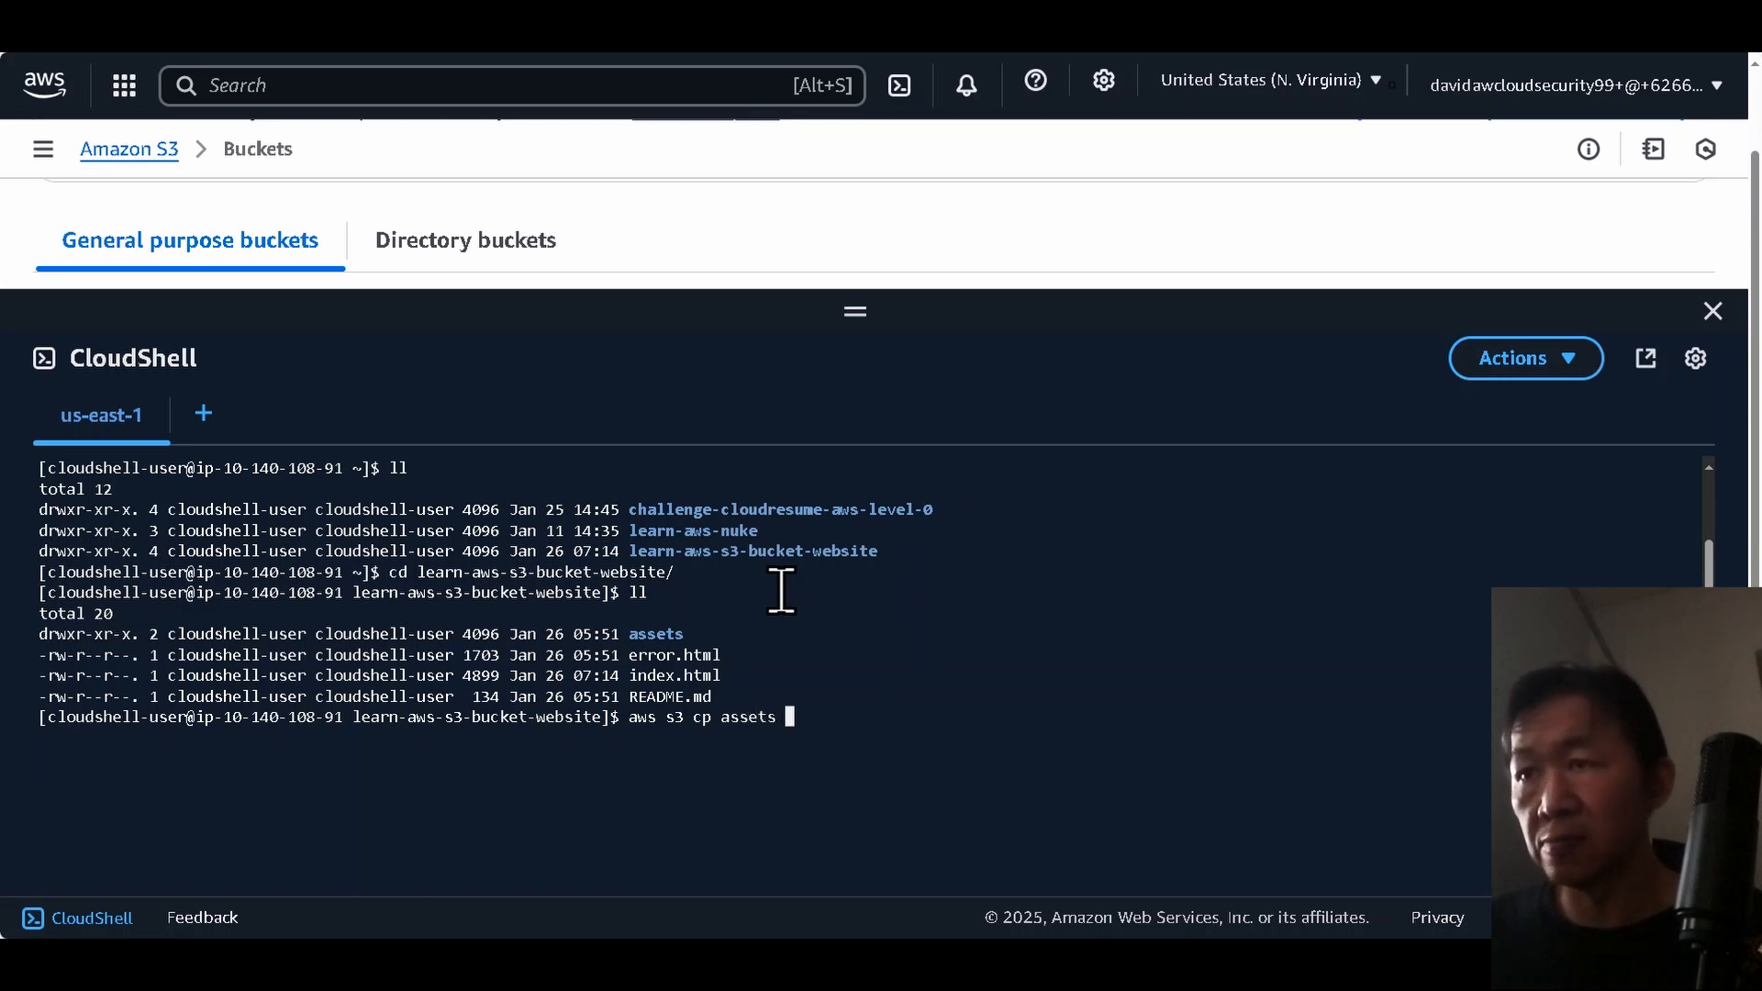
type("s")
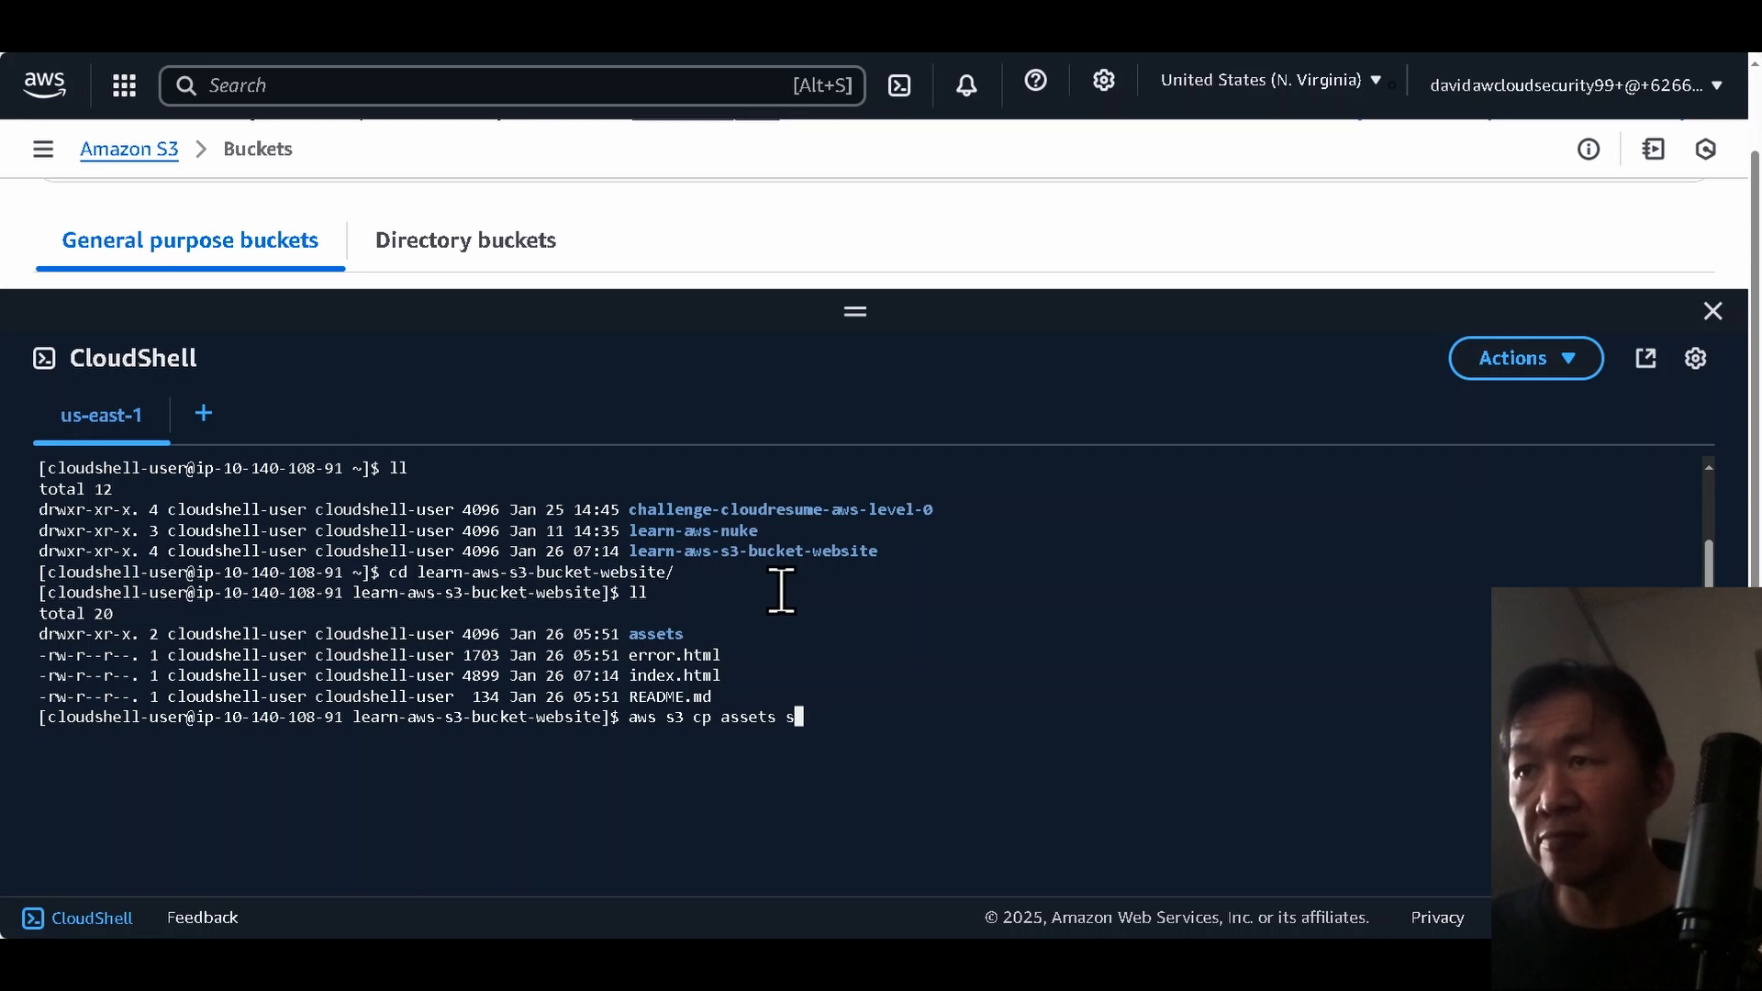
type("3:")
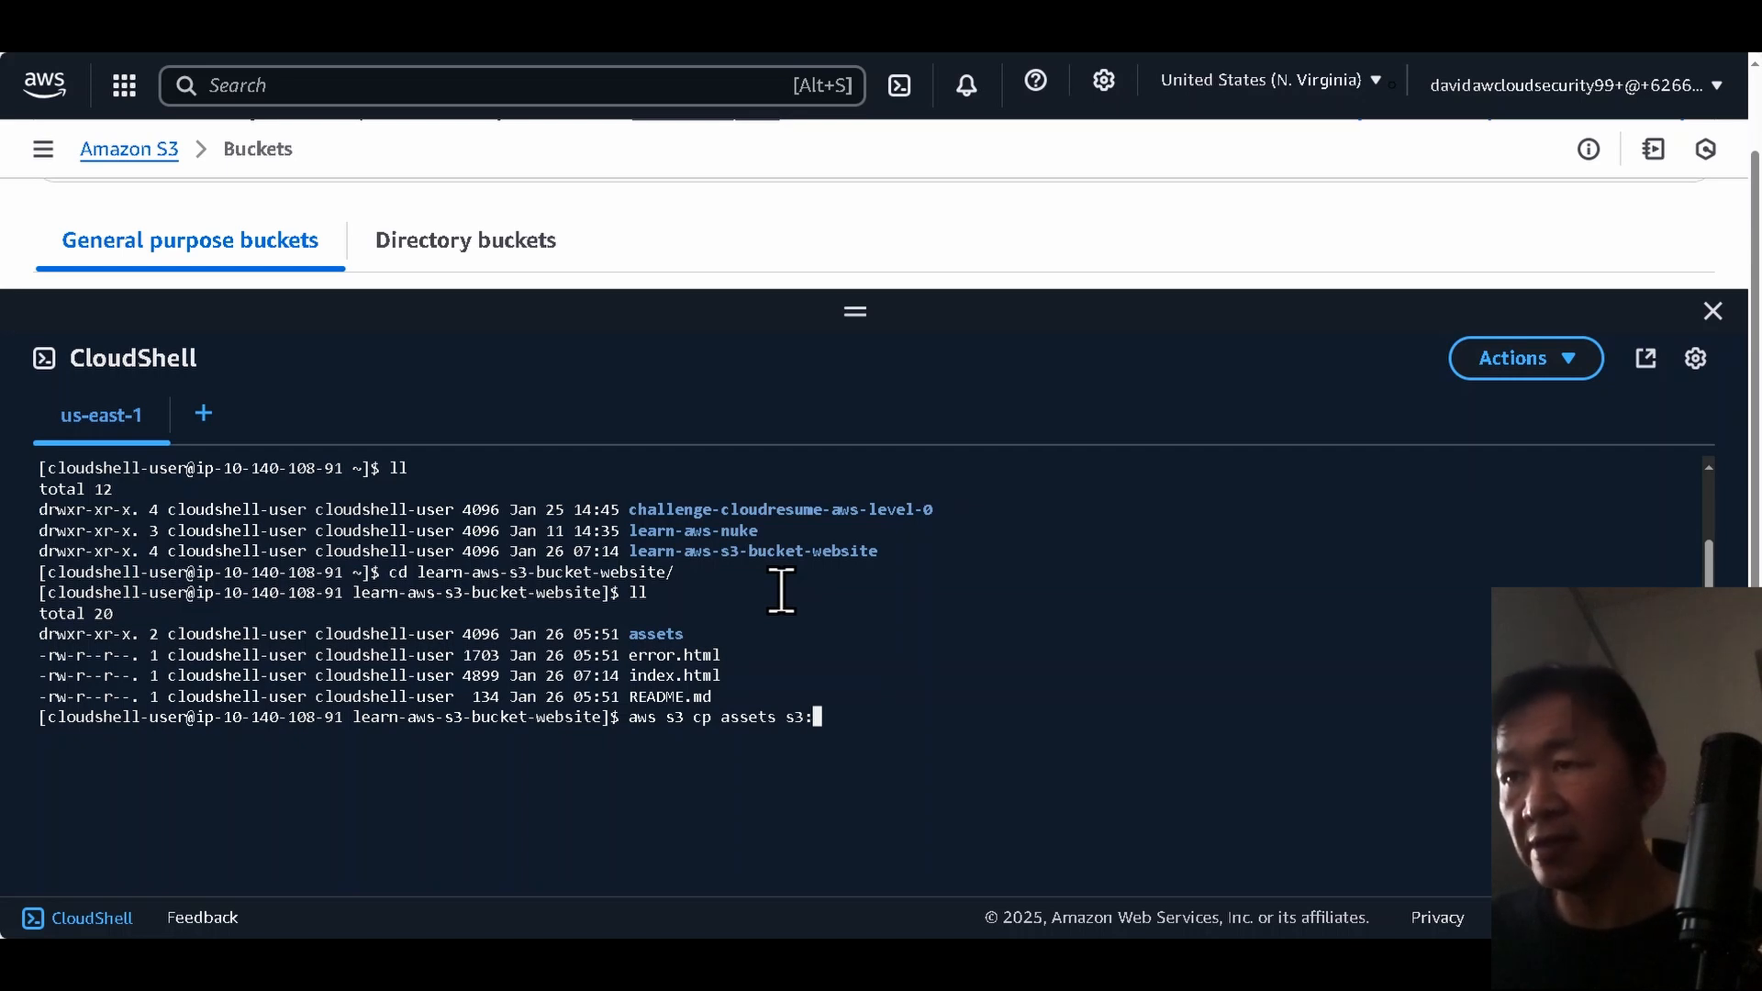
key("ctrl+c")
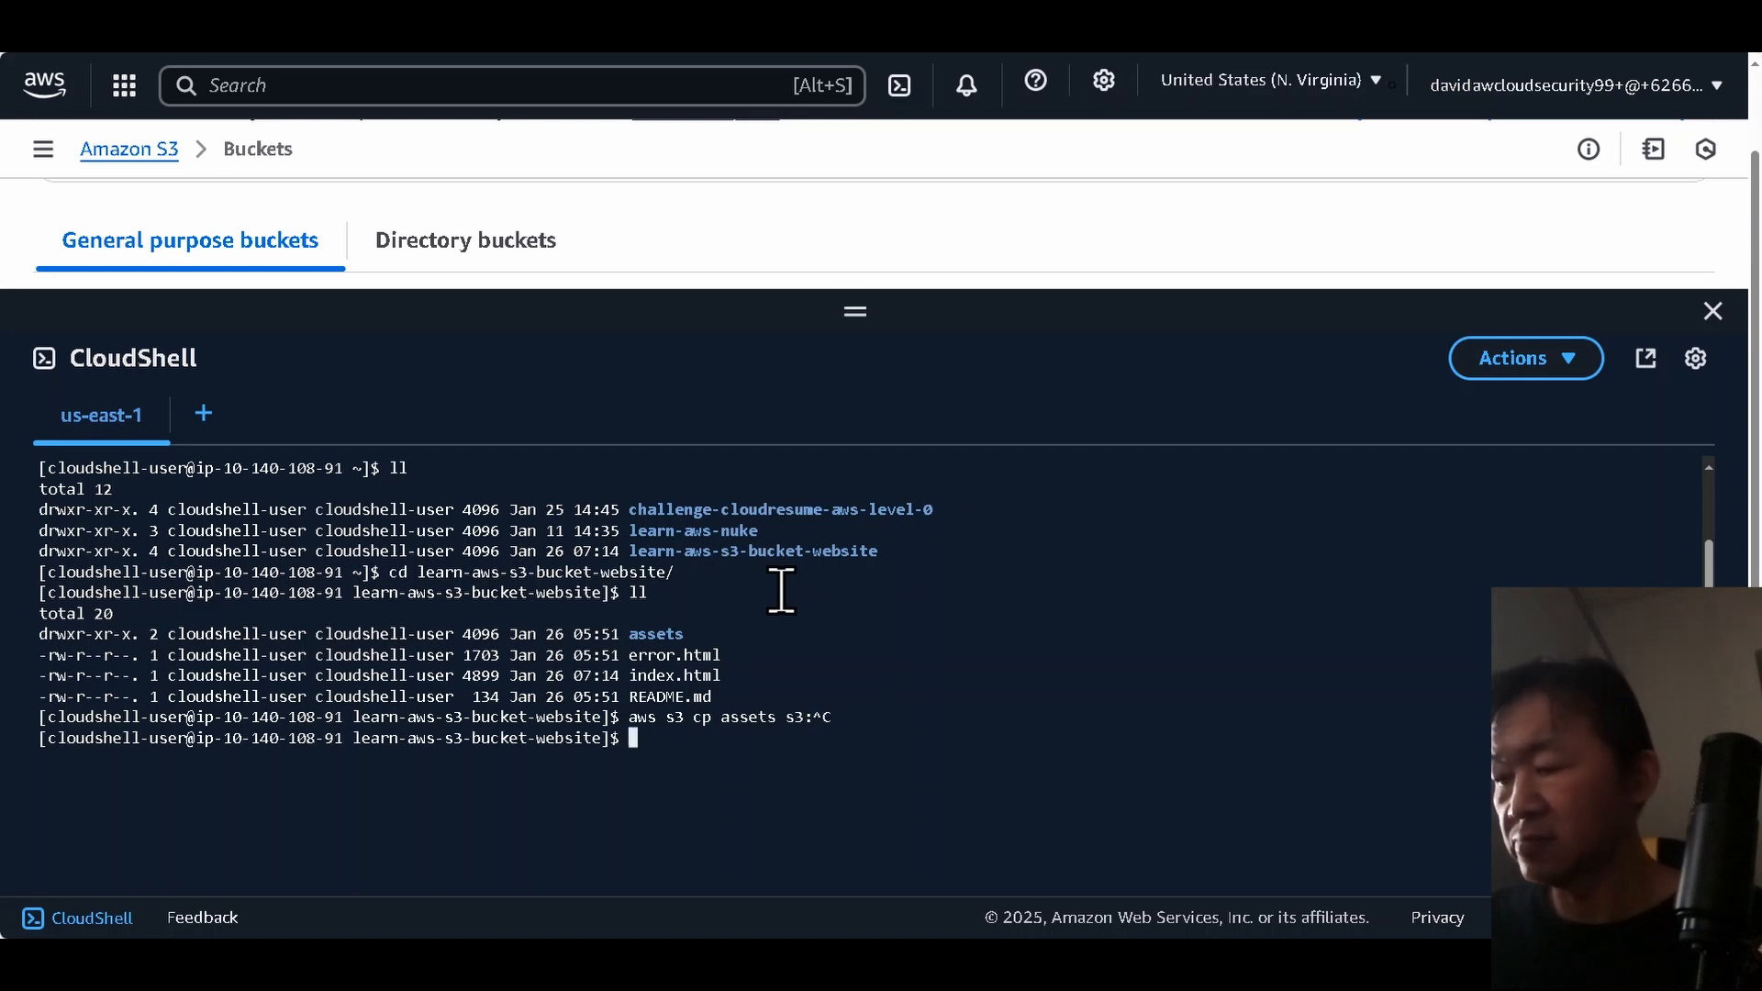
List the S3 buckets, then try to copy the assets folder to s3://my-first-web-app/assets with aws s3 cp.
type("aws s3 ls")
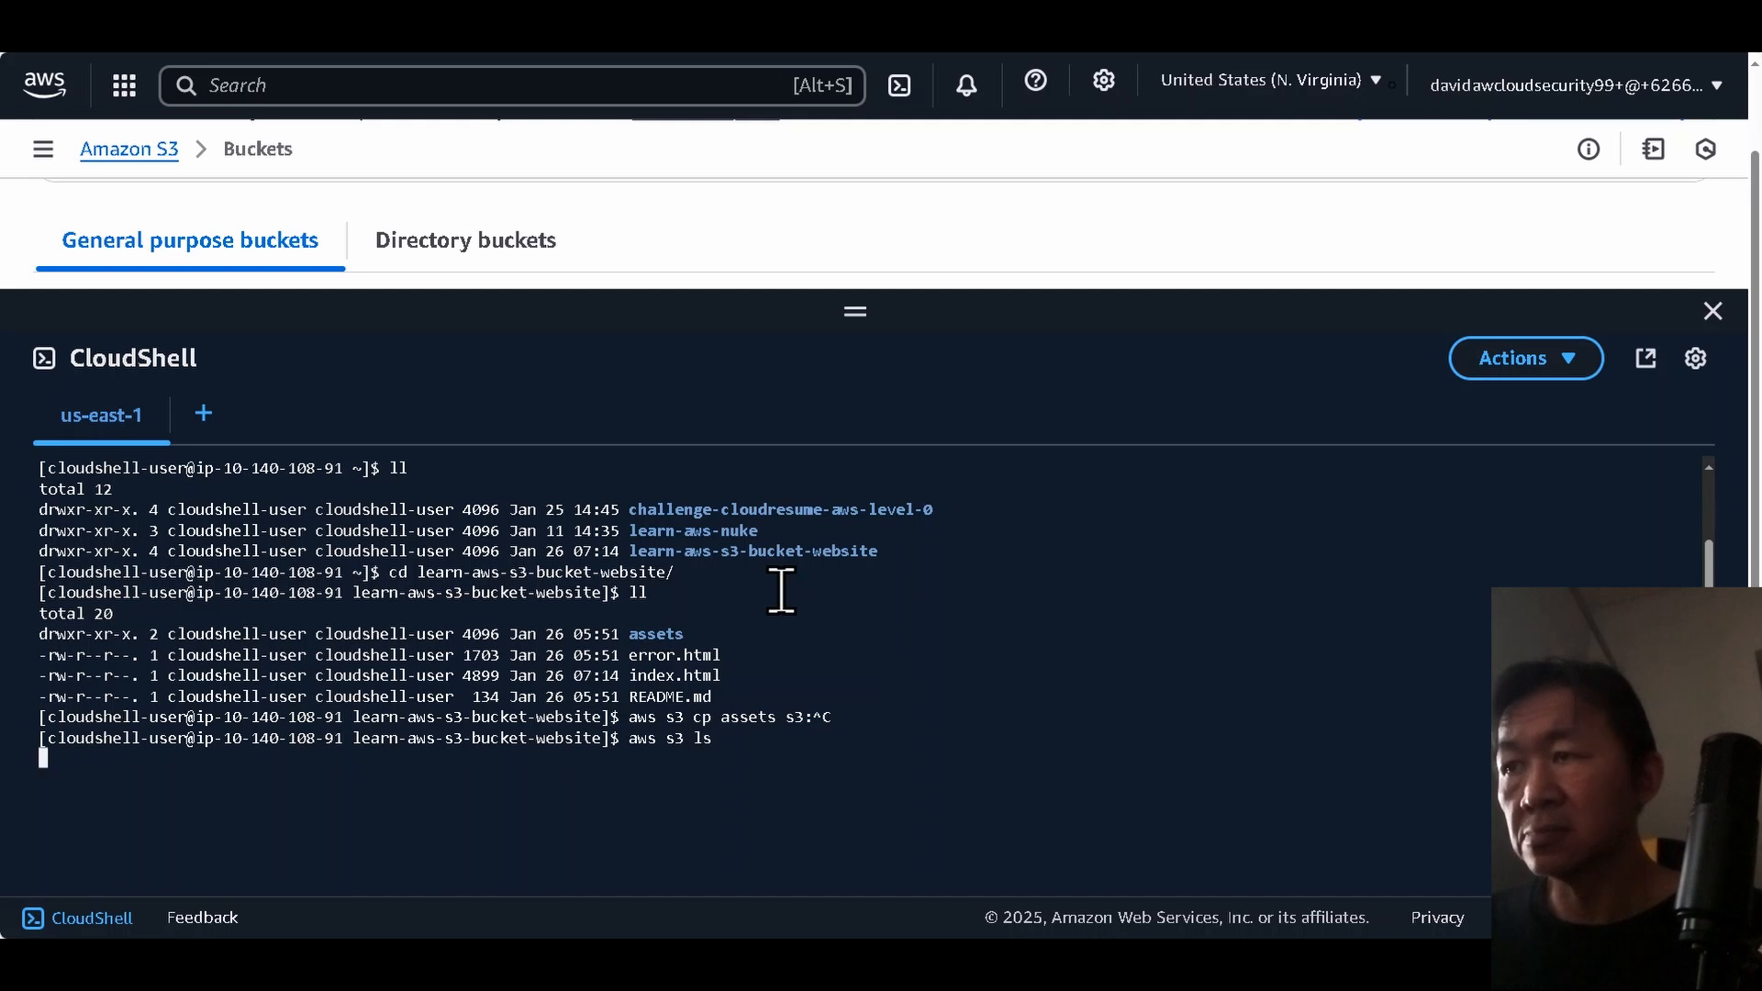
type("aws ")
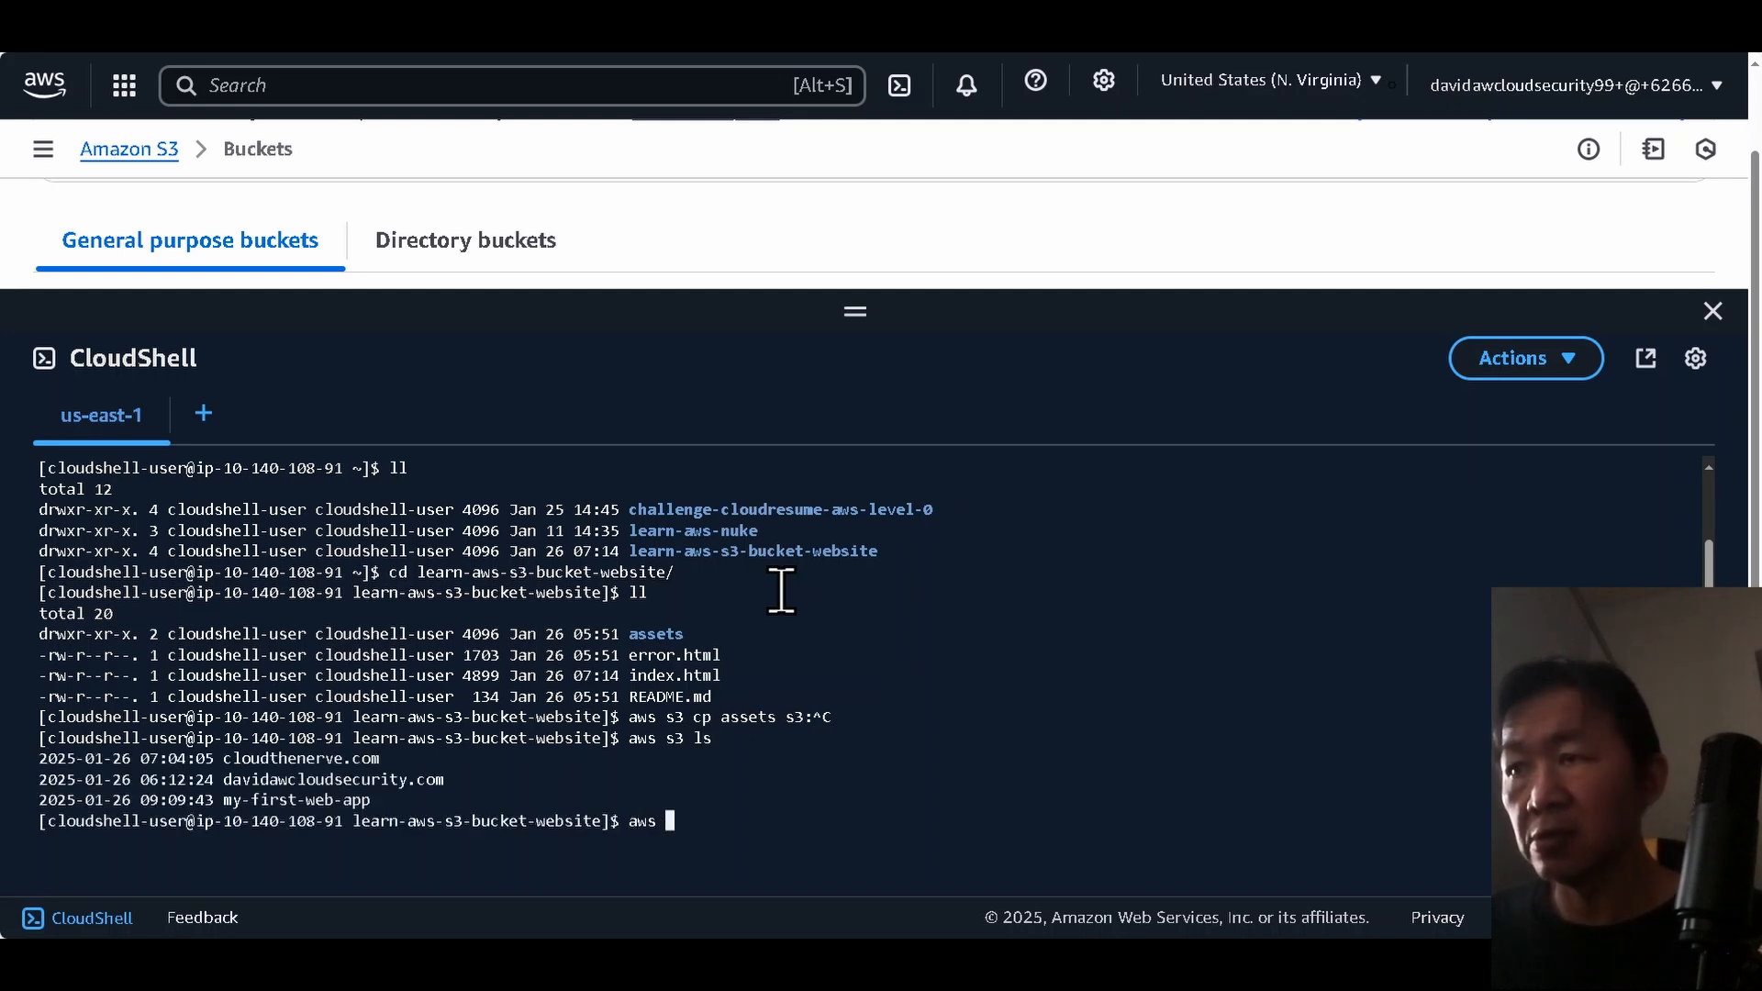
type("33 cp")
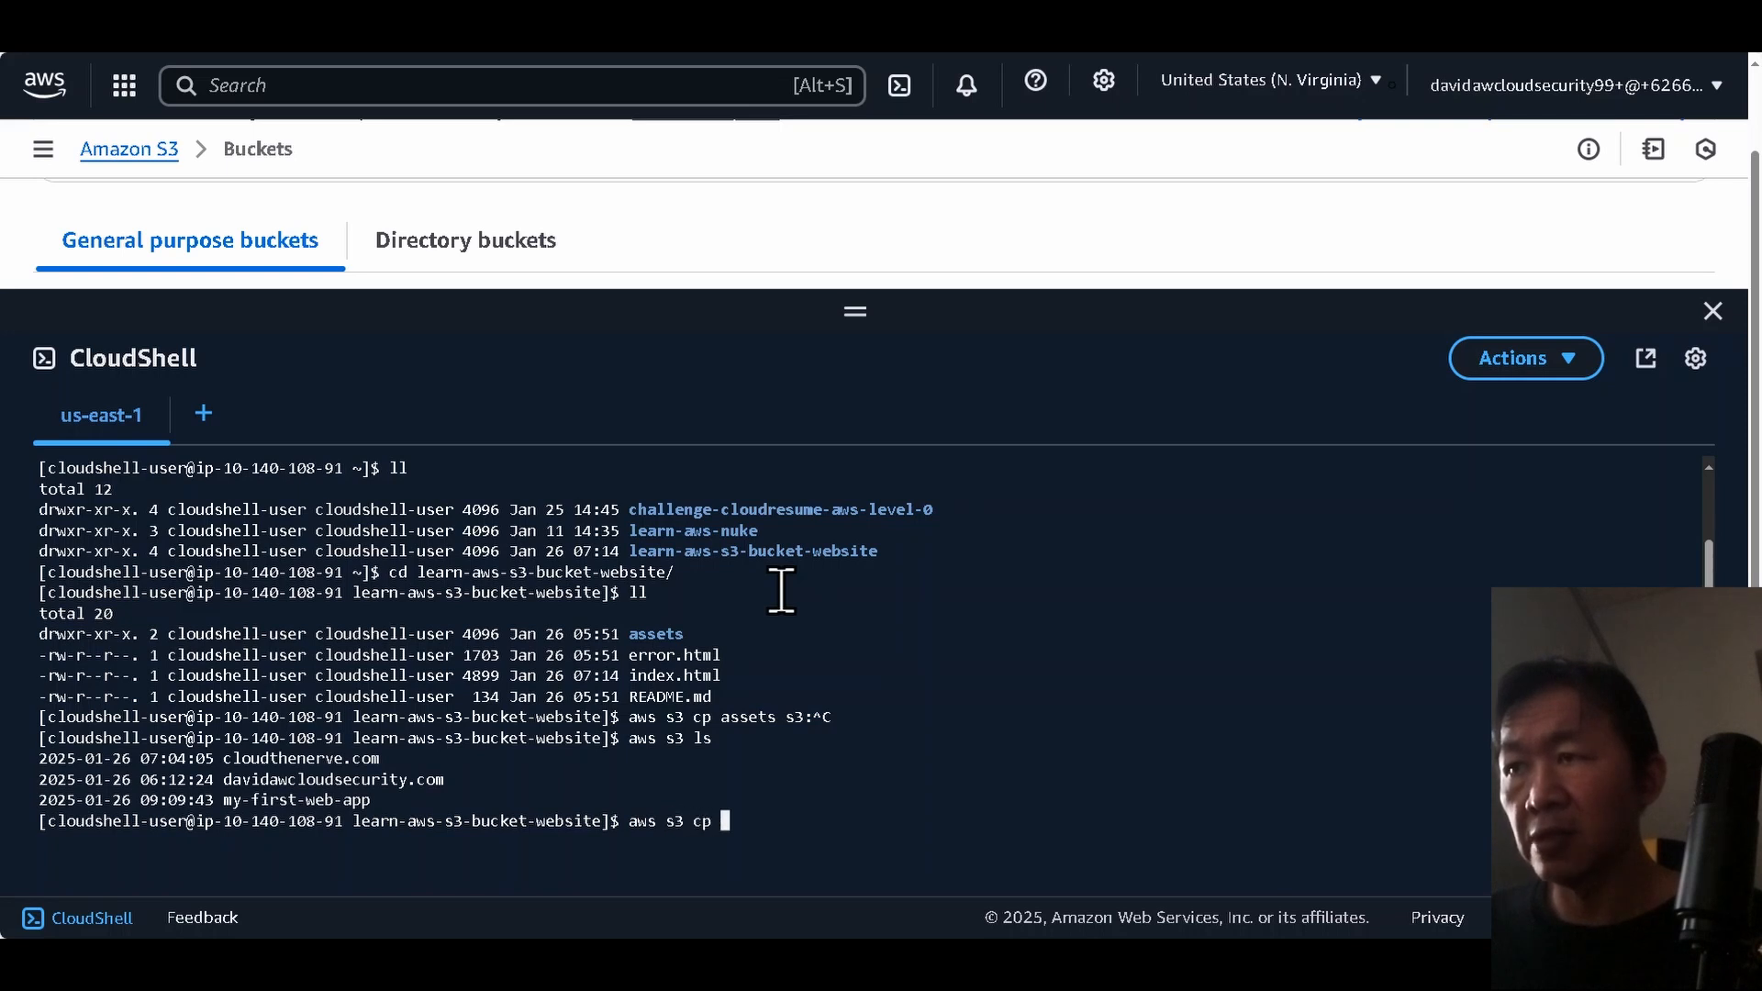
type(" assets ")
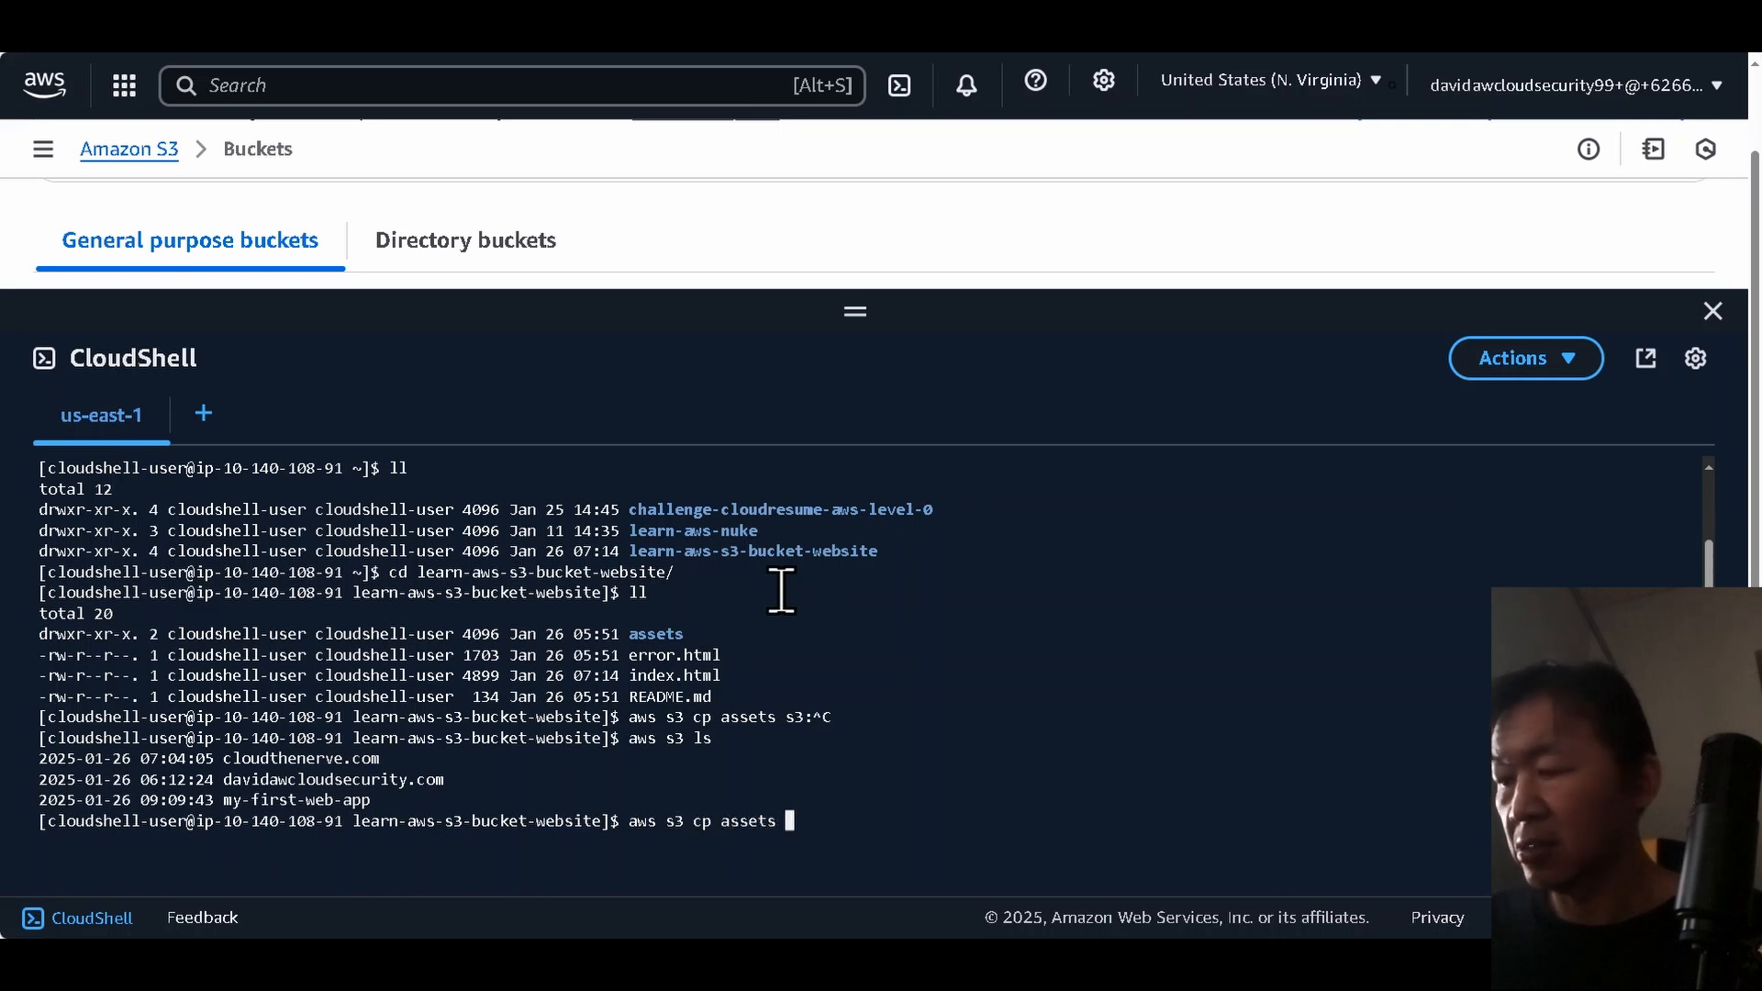
type("s3://")
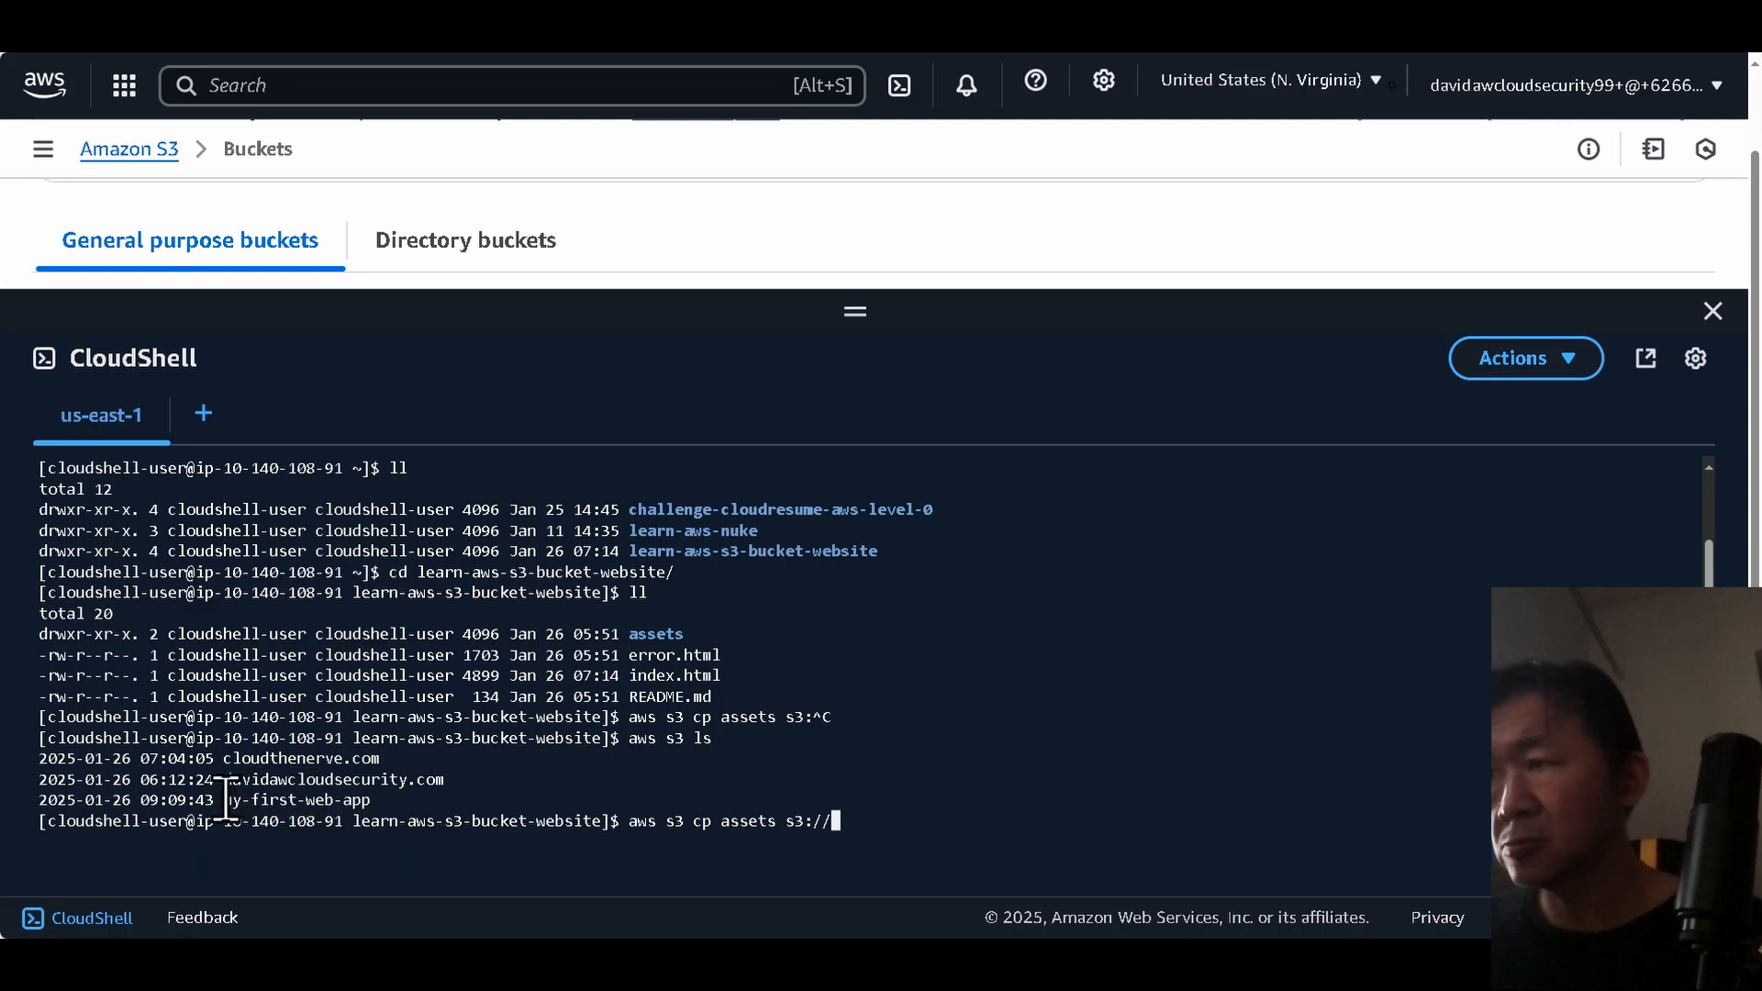
left_click_drag(223, 800, 372, 800)
key("ctrl+c")
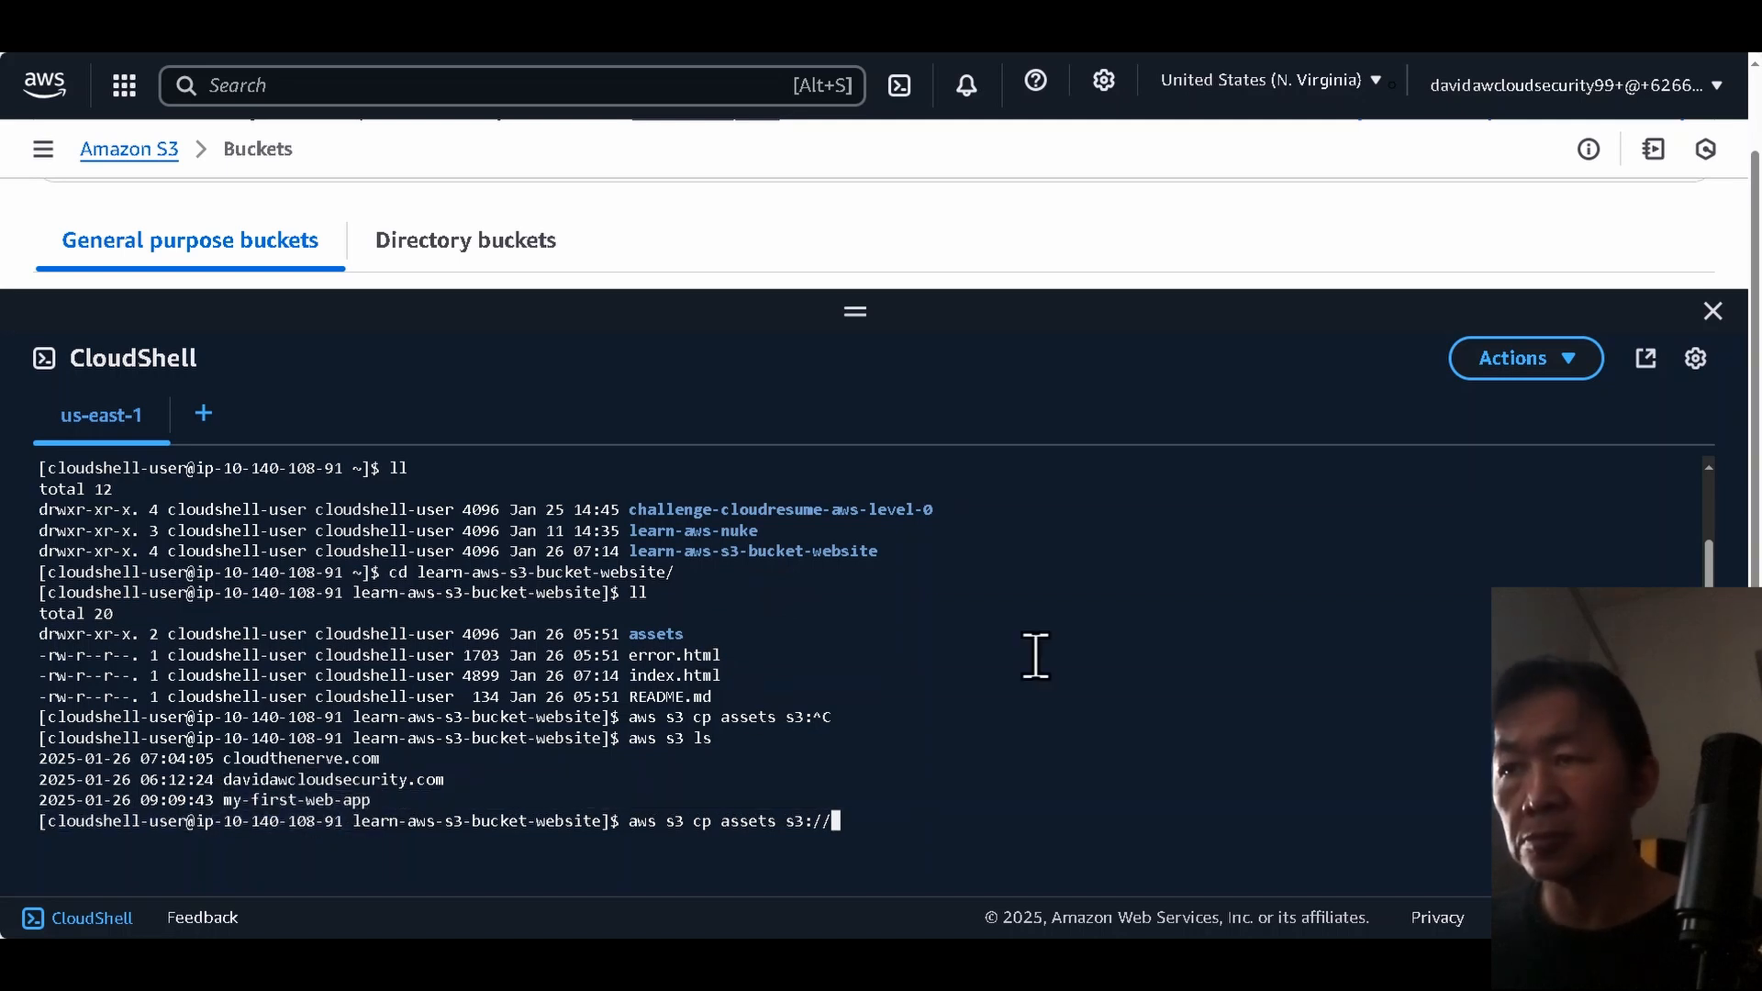
key("ctrl+v")
type("/as")
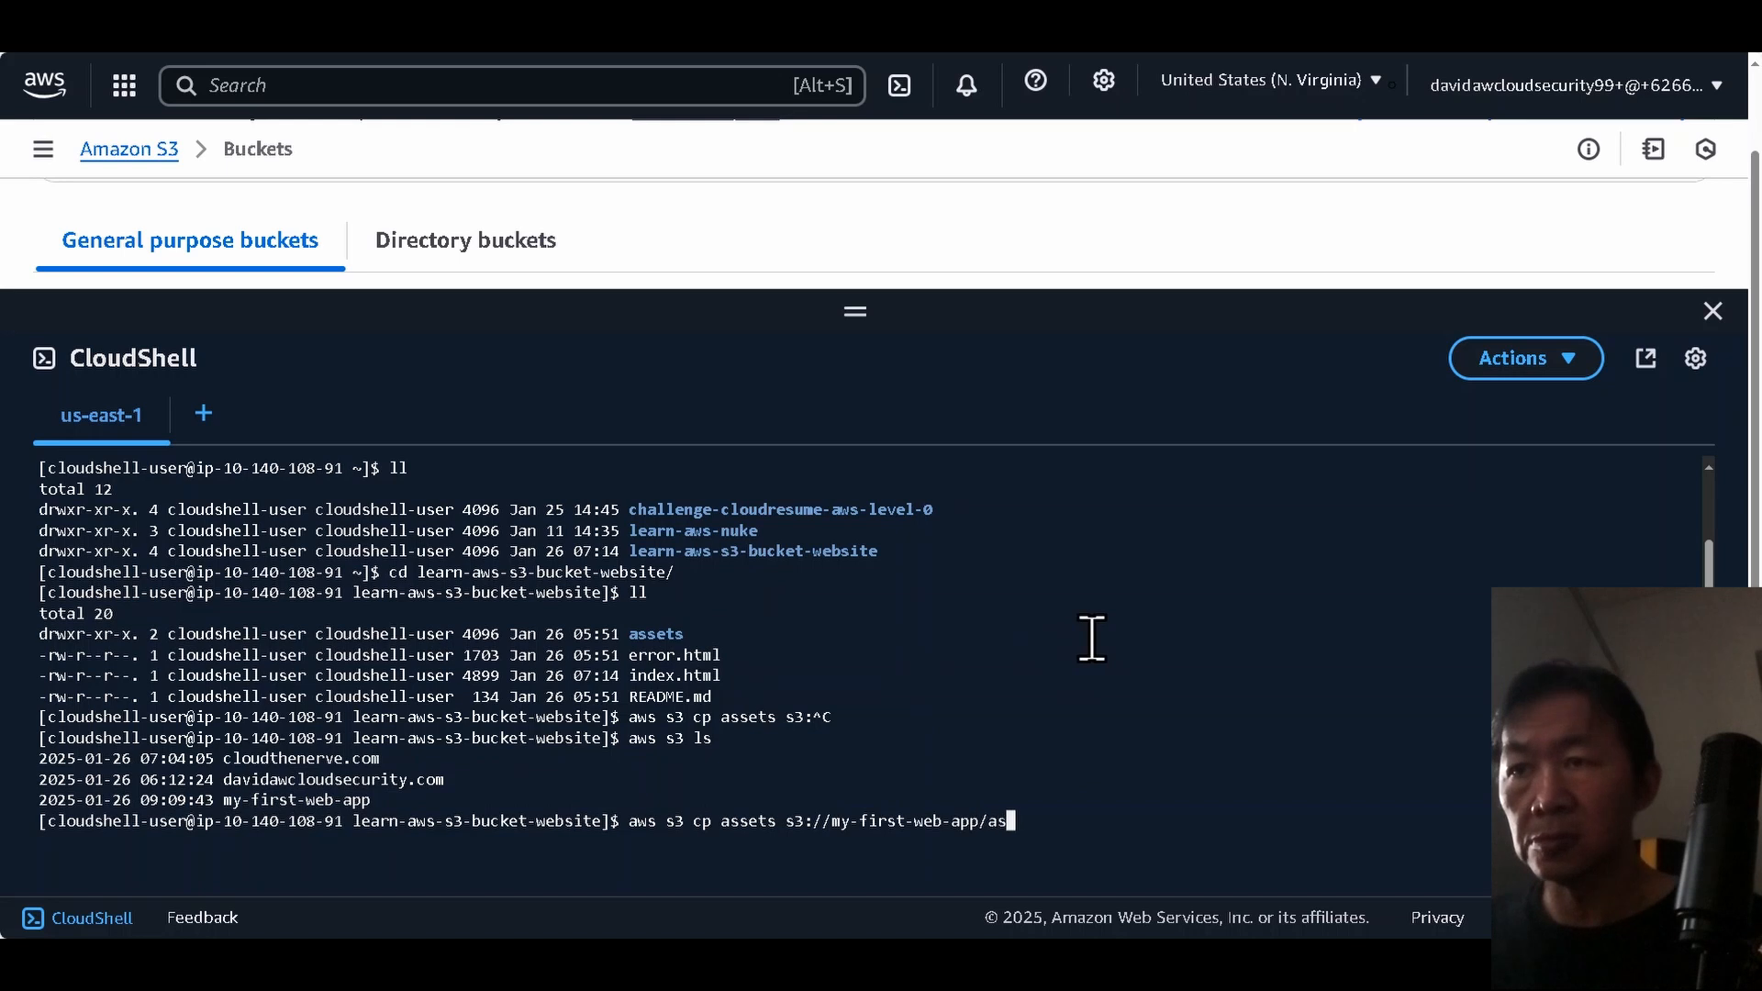
type("sets")
key("Return")
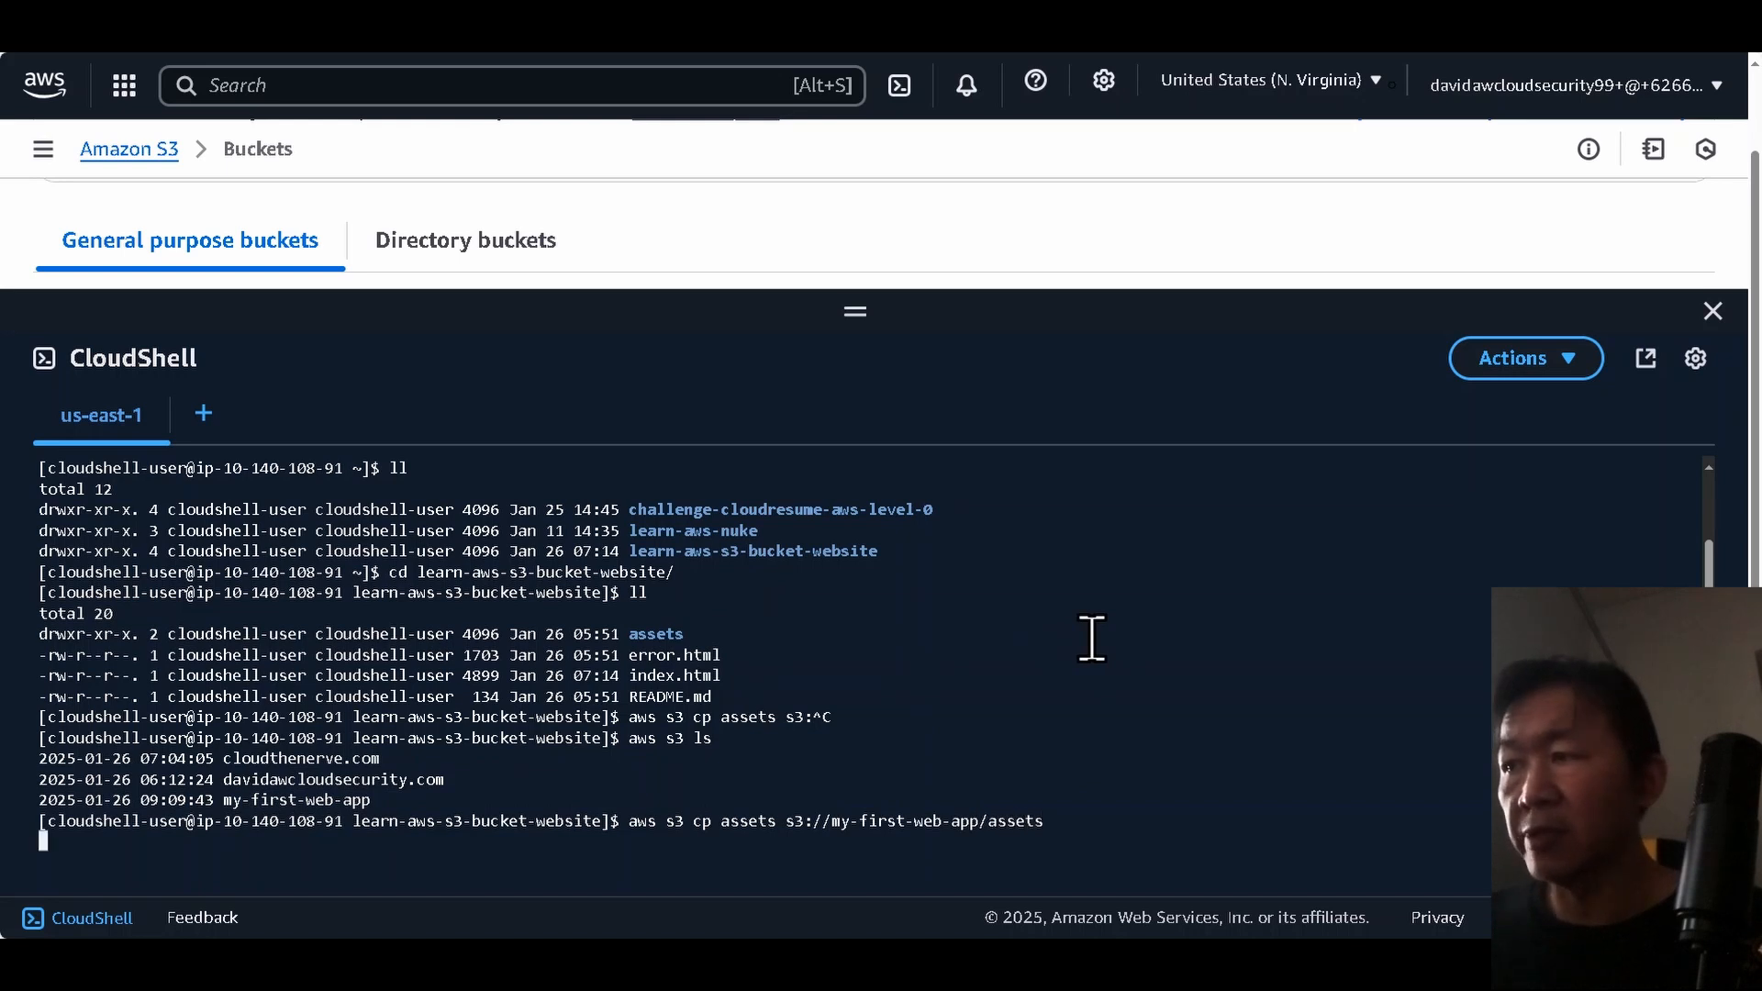
Copy the assets folder to s3://my-first-web-app/assets/ using aws s3 cp with the --recursive option.
key("Up")
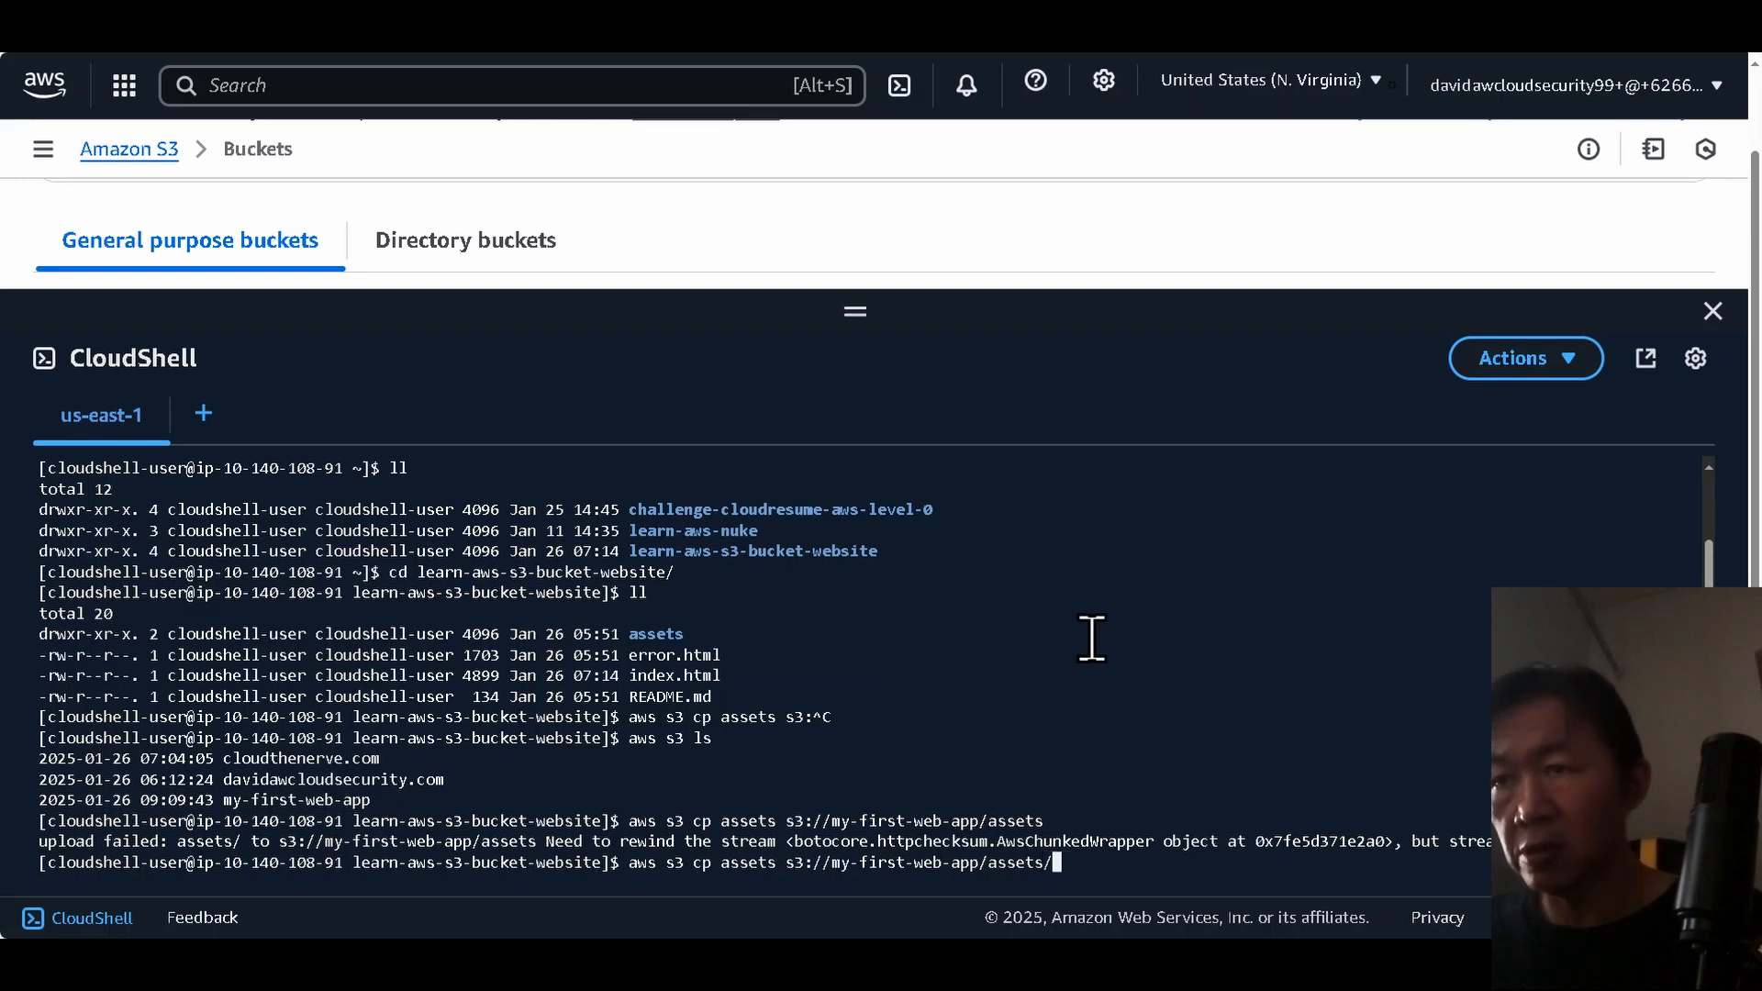
type("--recu")
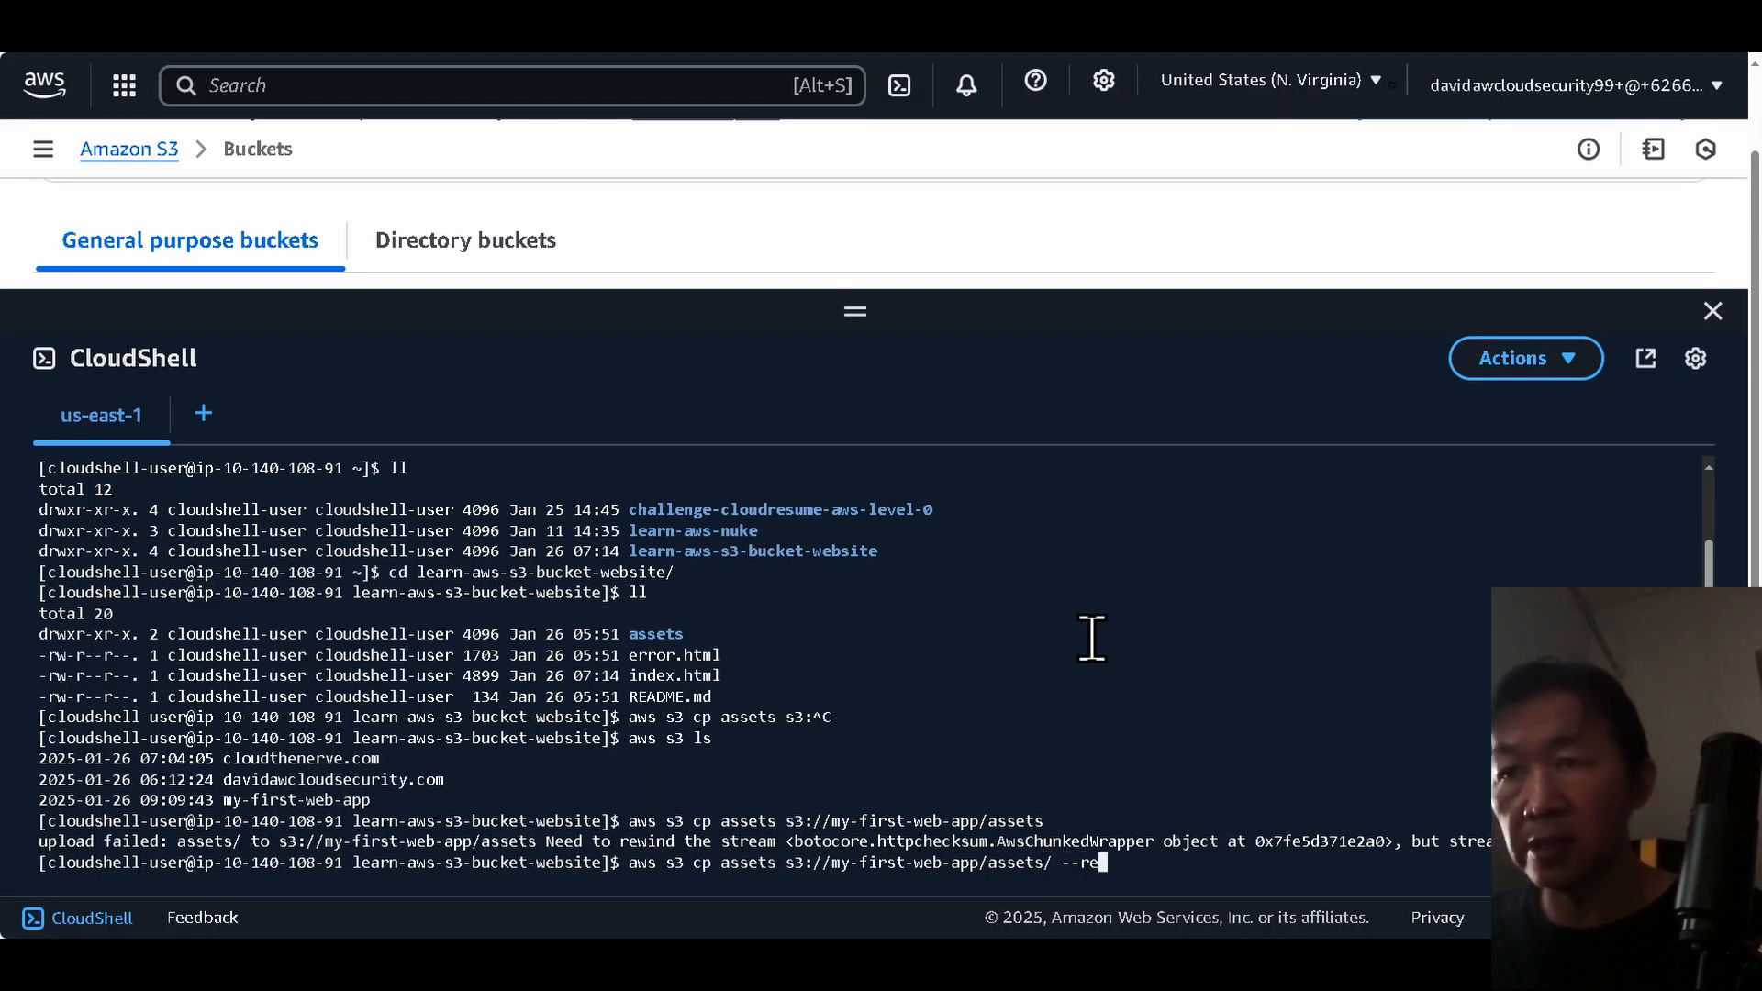
type("rsive")
key("Return")
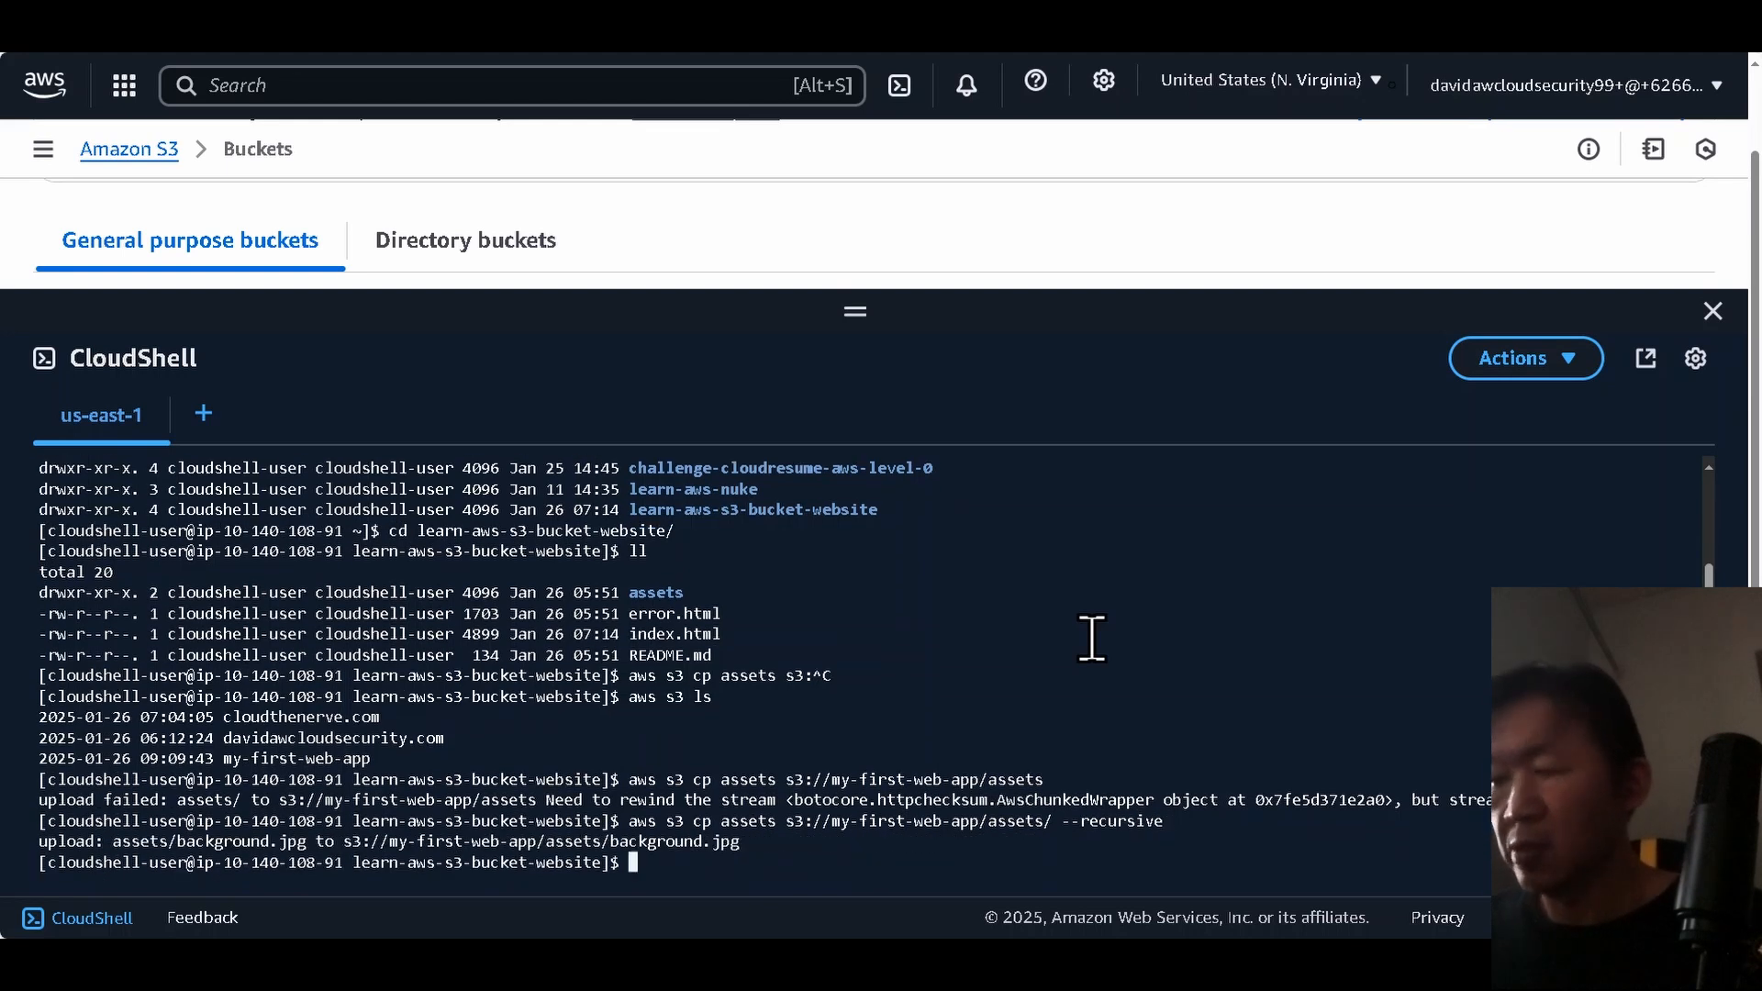
Rework the previous copy command to upload index.html to s3://my-first-web-app/ and run it.
key("Up")
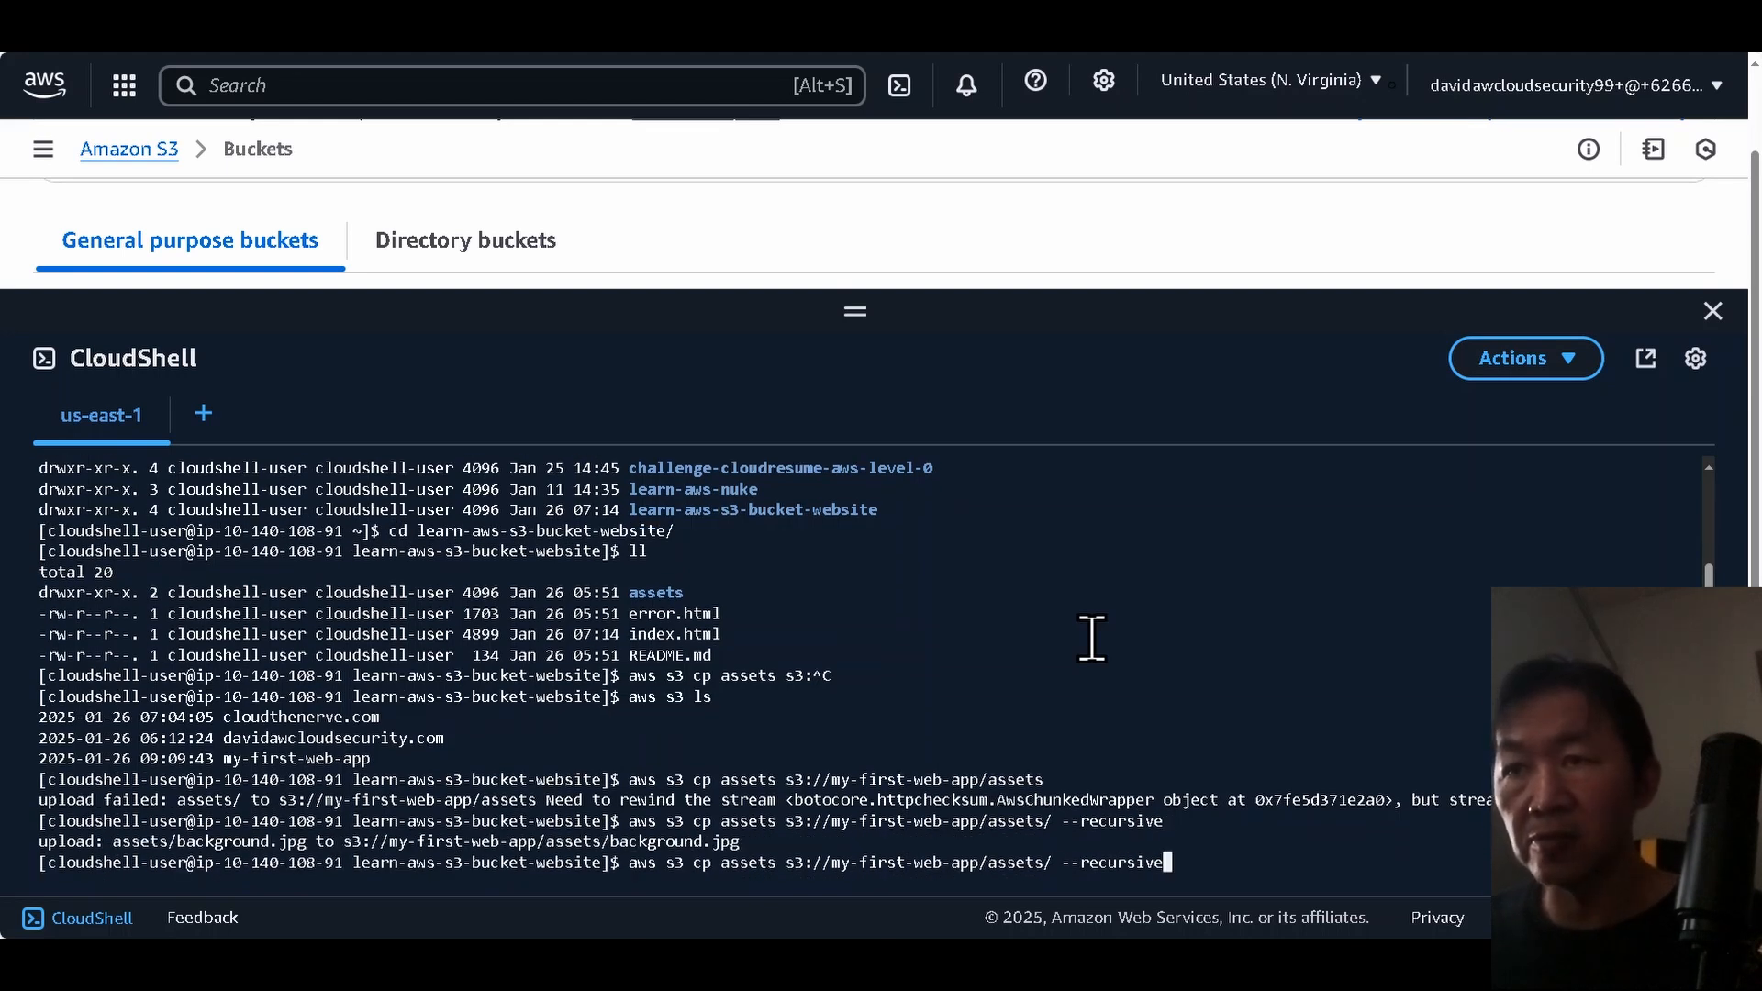
key("BackSpace")
key("BackSpace")
key("BackSpace")
key("BackSpace")
key("BackSpace")
key("BackSpace")
key("BackSpace")
key("BackSpace")
key("BackSpace")
key("BackSpace")
key("BackSpace")
key("BackSpace")
key("BackSpace")
key("BackSpace")
key("BackSpace")
key("BackSpace")
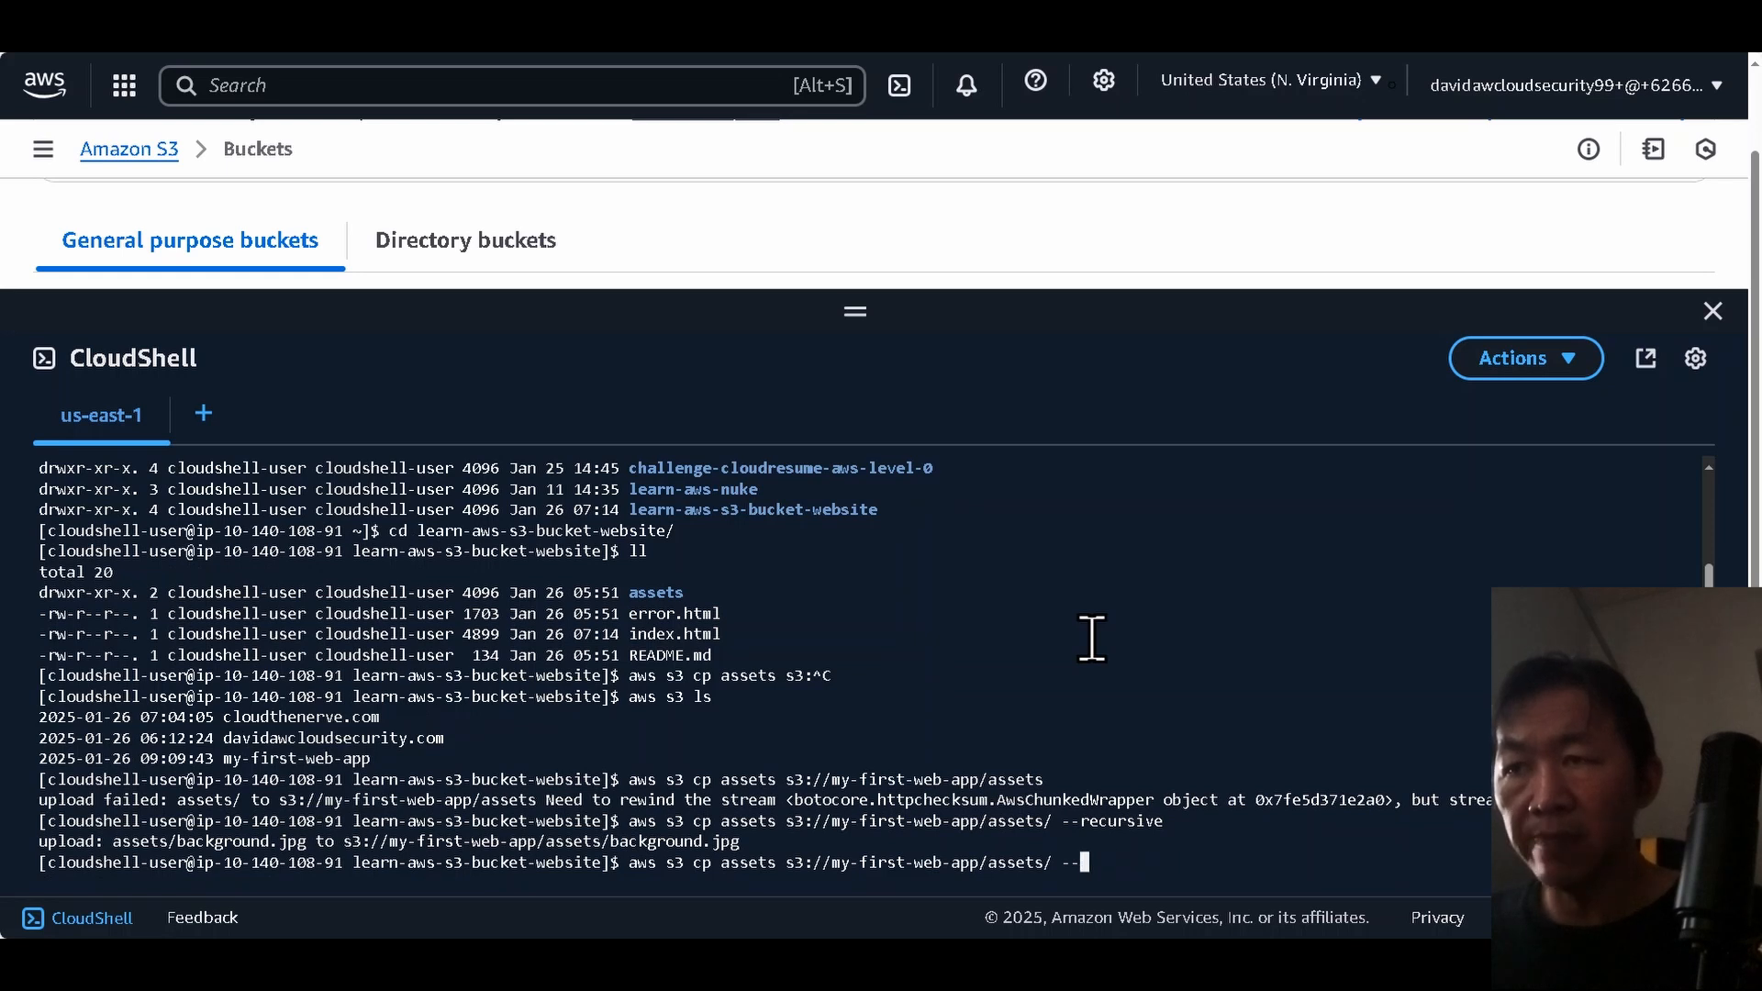
key("BackSpace")
key("BackSpace")
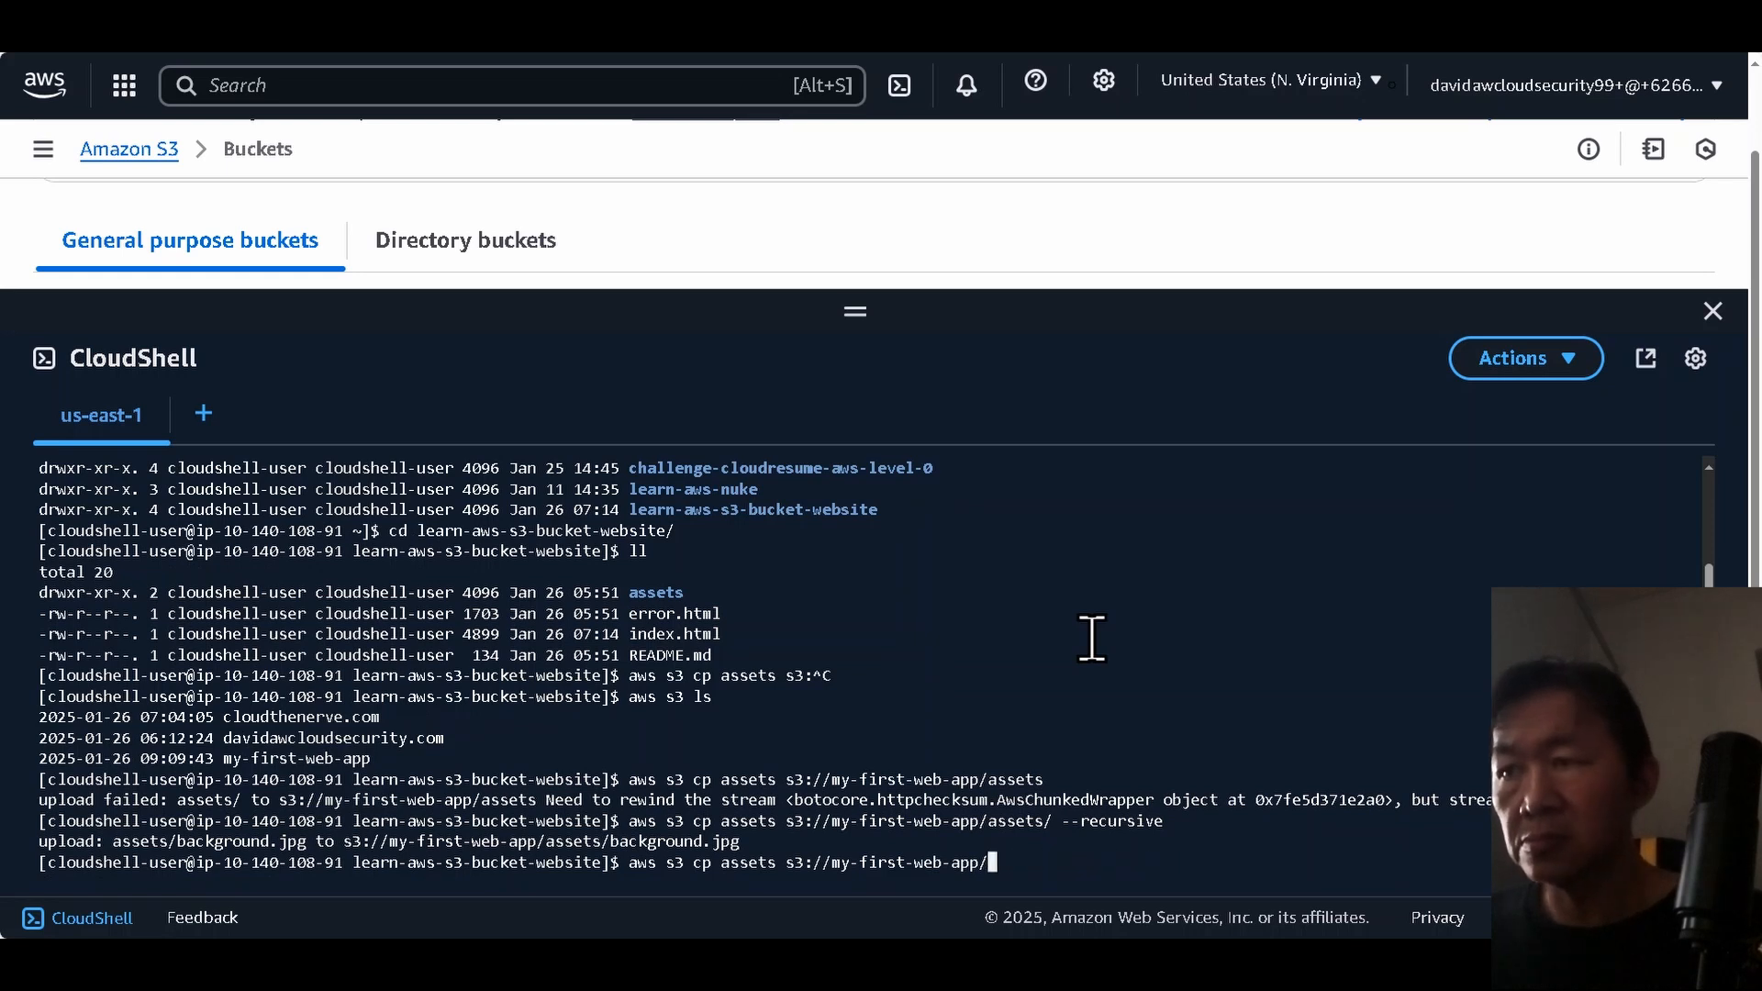
key("Home")
key("Right")
key("Right")
key("Right")
key("Right")
key("Right")
key("Right")
key("Right")
key("Right")
key("Right")
key("Right")
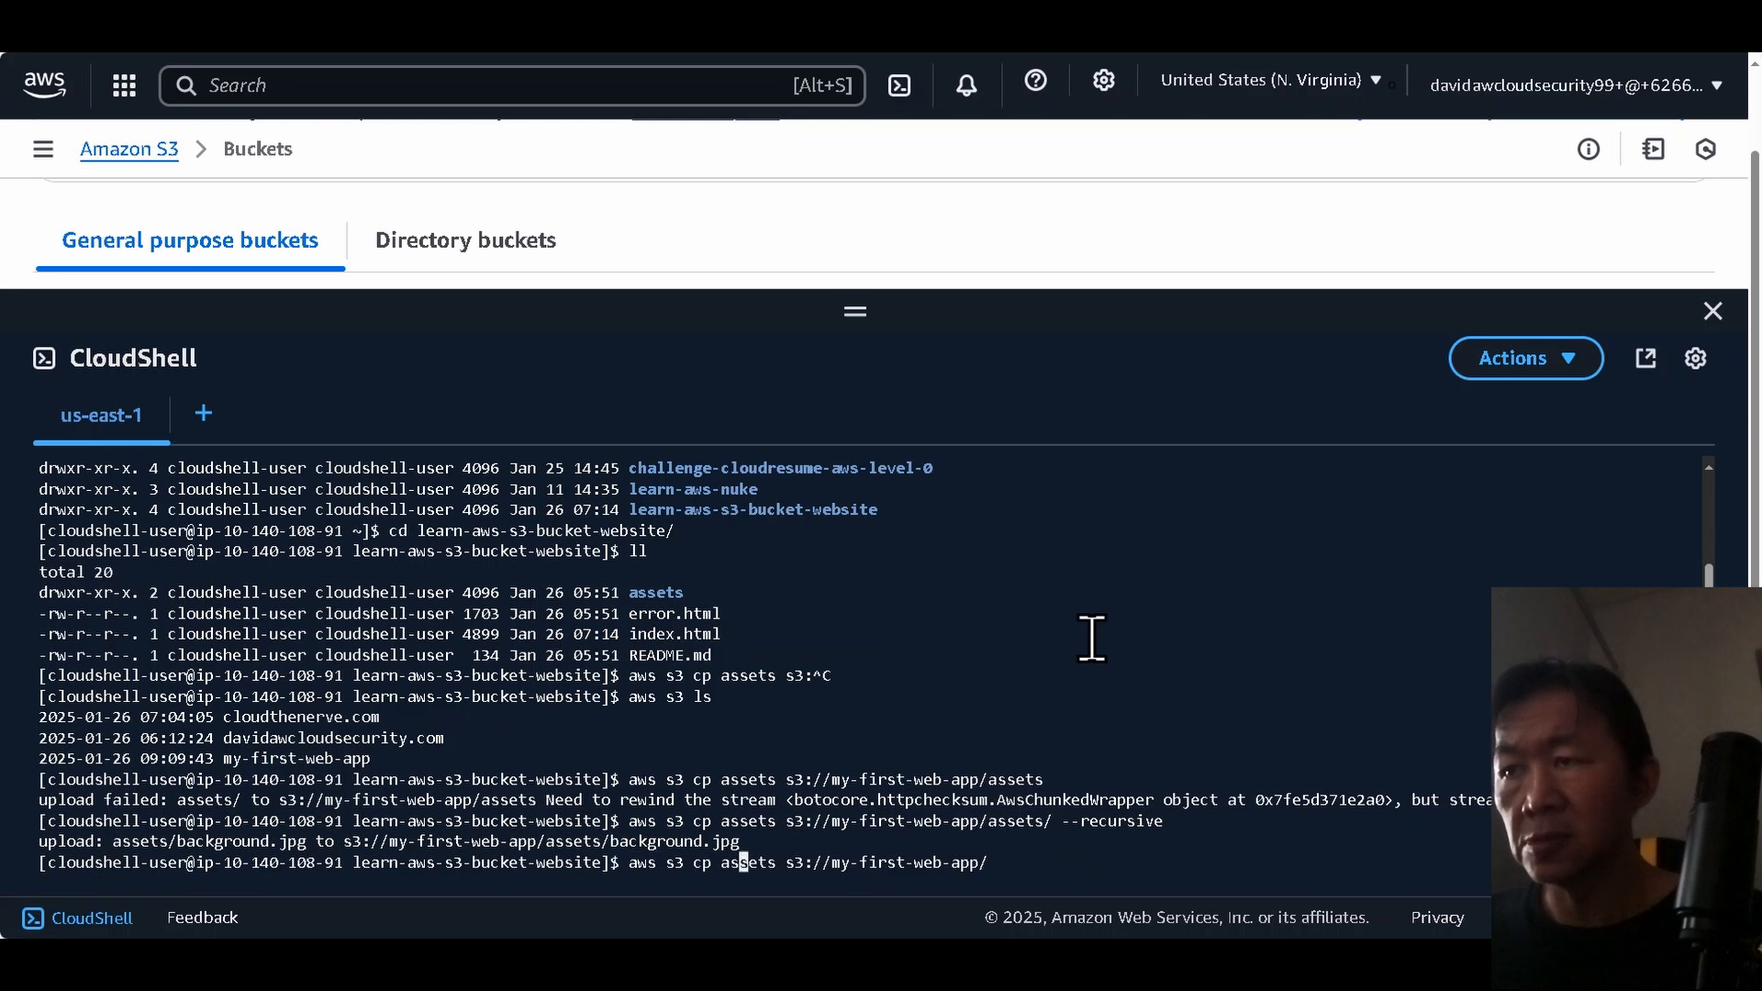
key("Left")
key("Left")
key("Left")
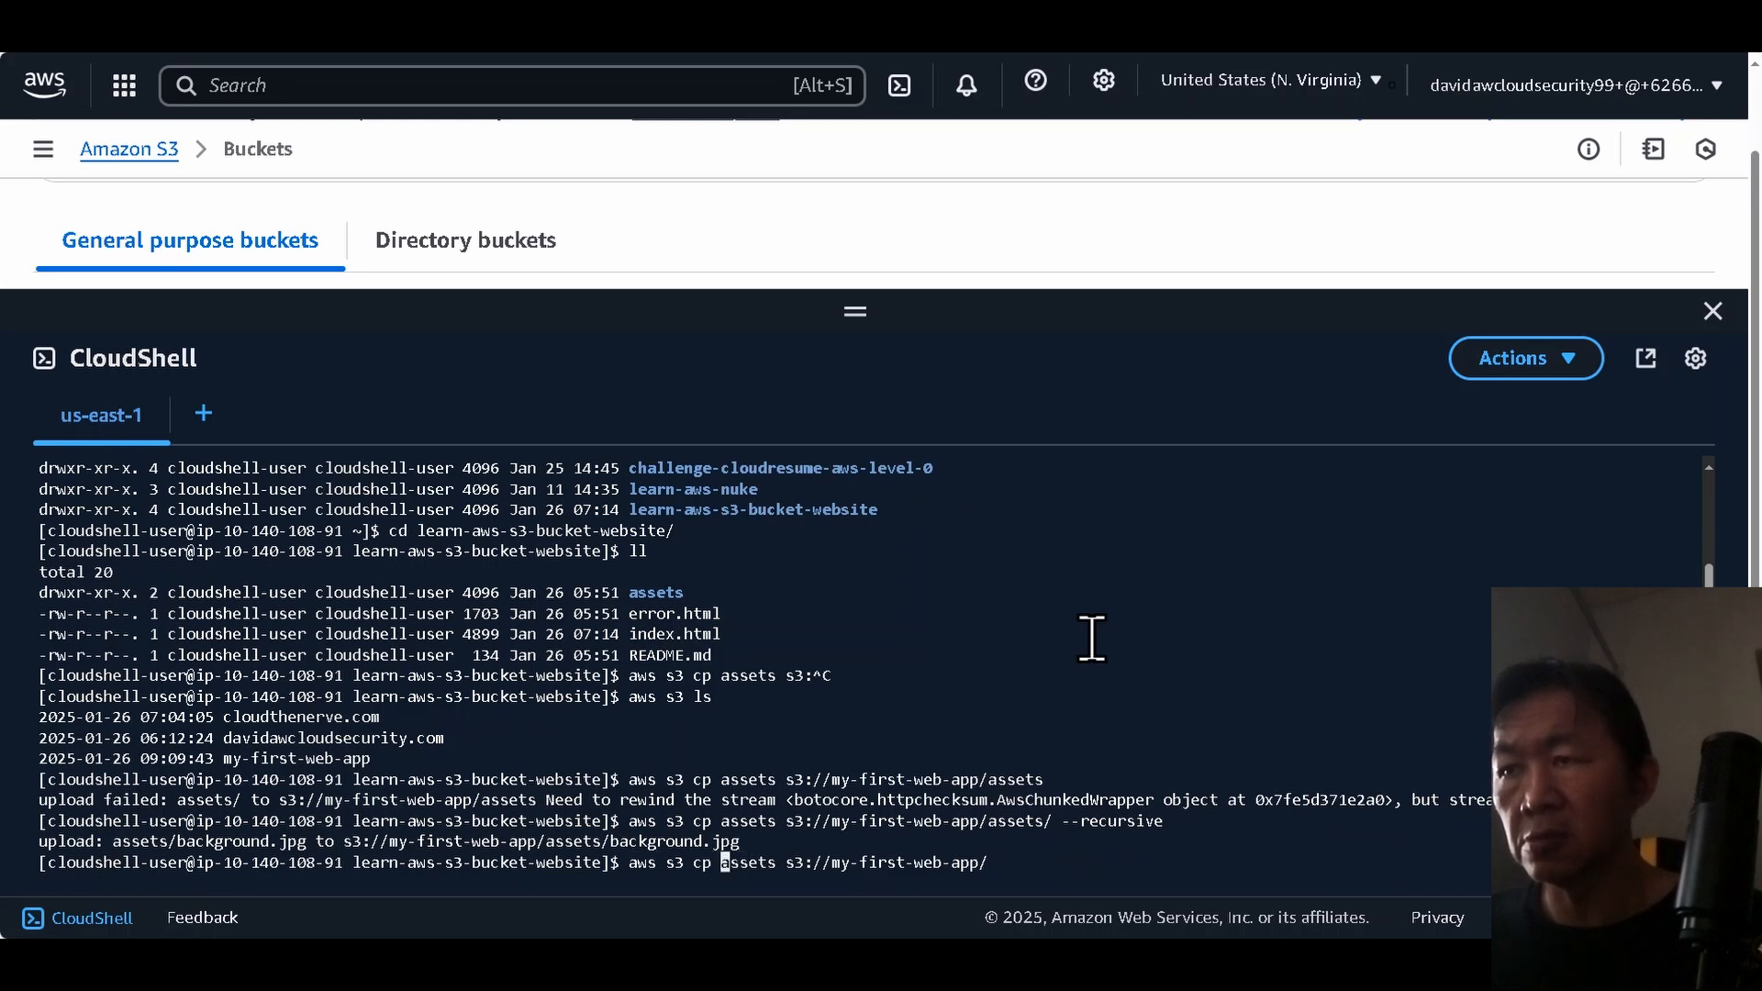
key("Delete")
key("Delete")
key("Delete")
key("Delete")
key("Delete")
key("Delete")
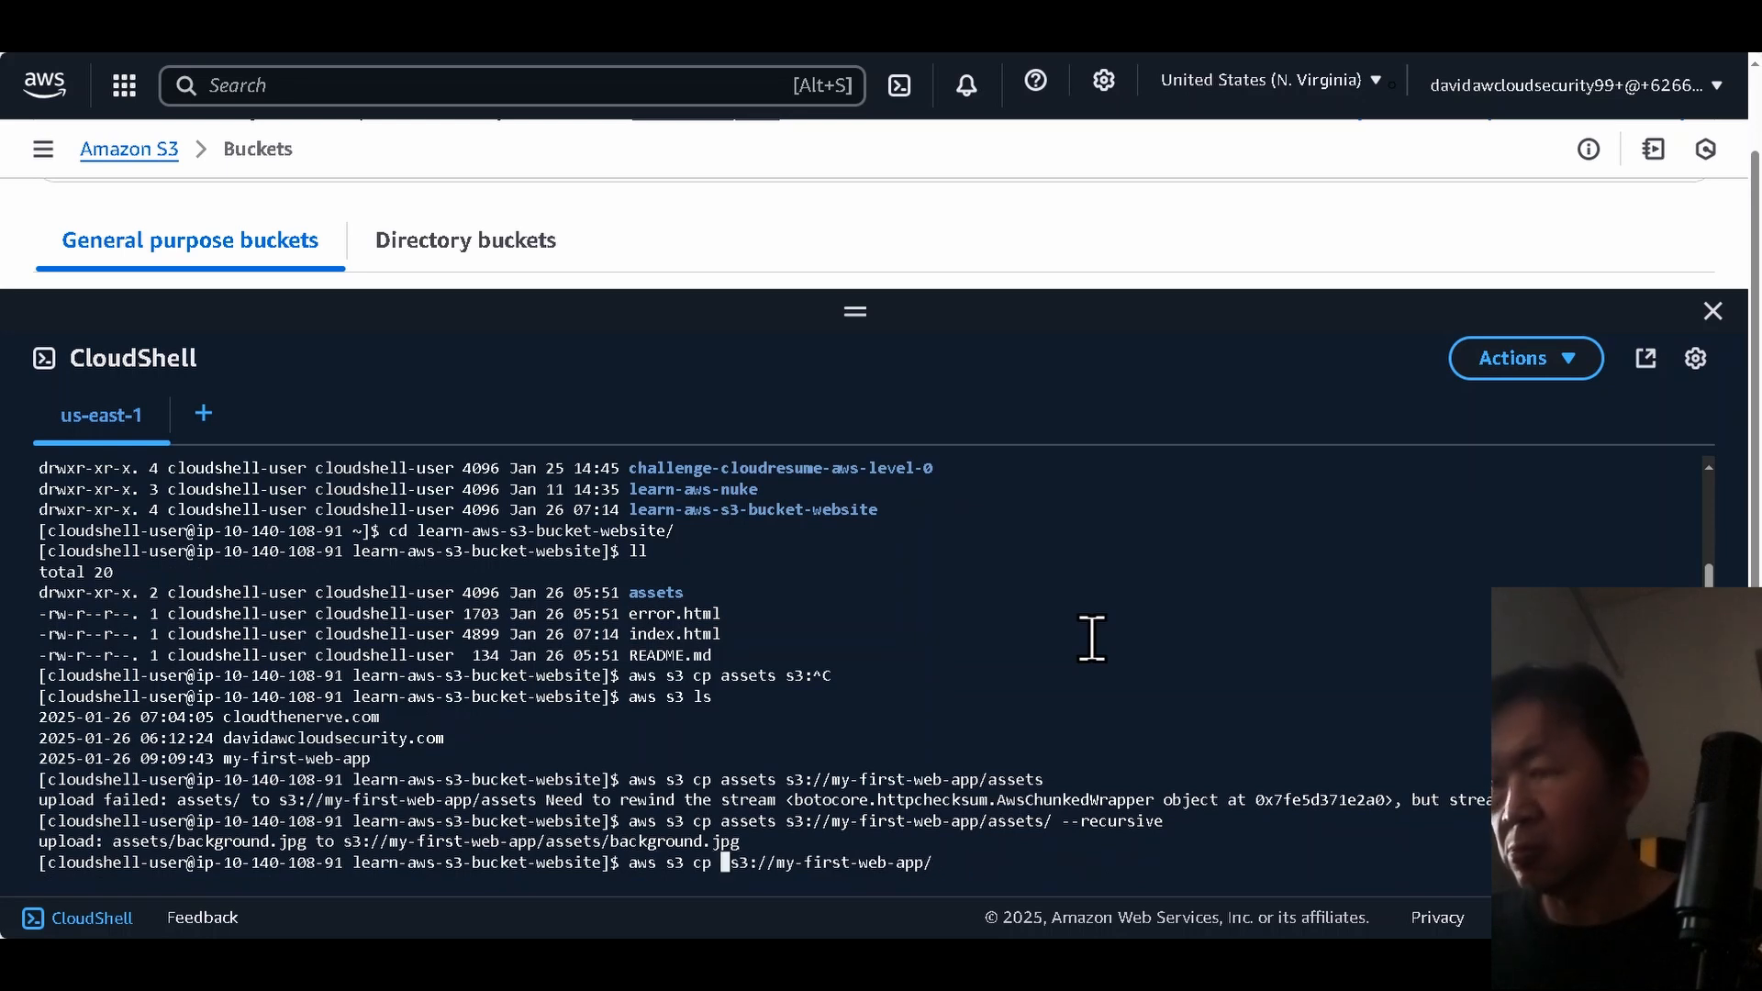
type("index.htm")
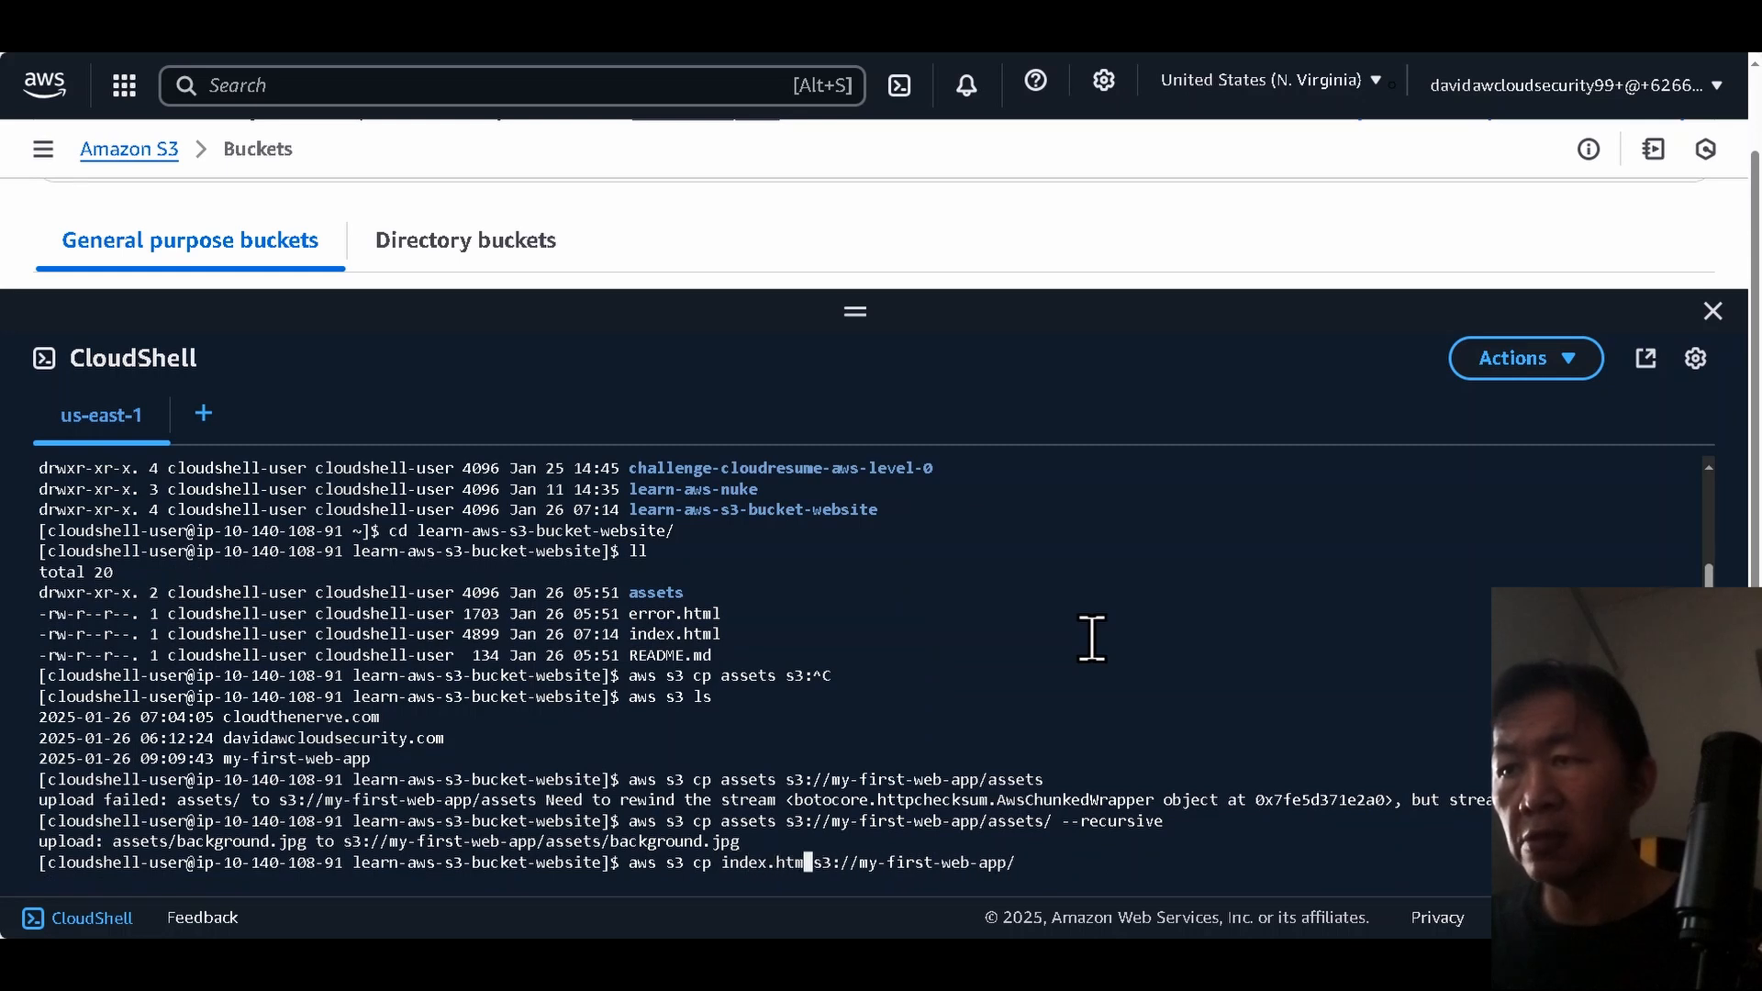
type("l")
key("Return")
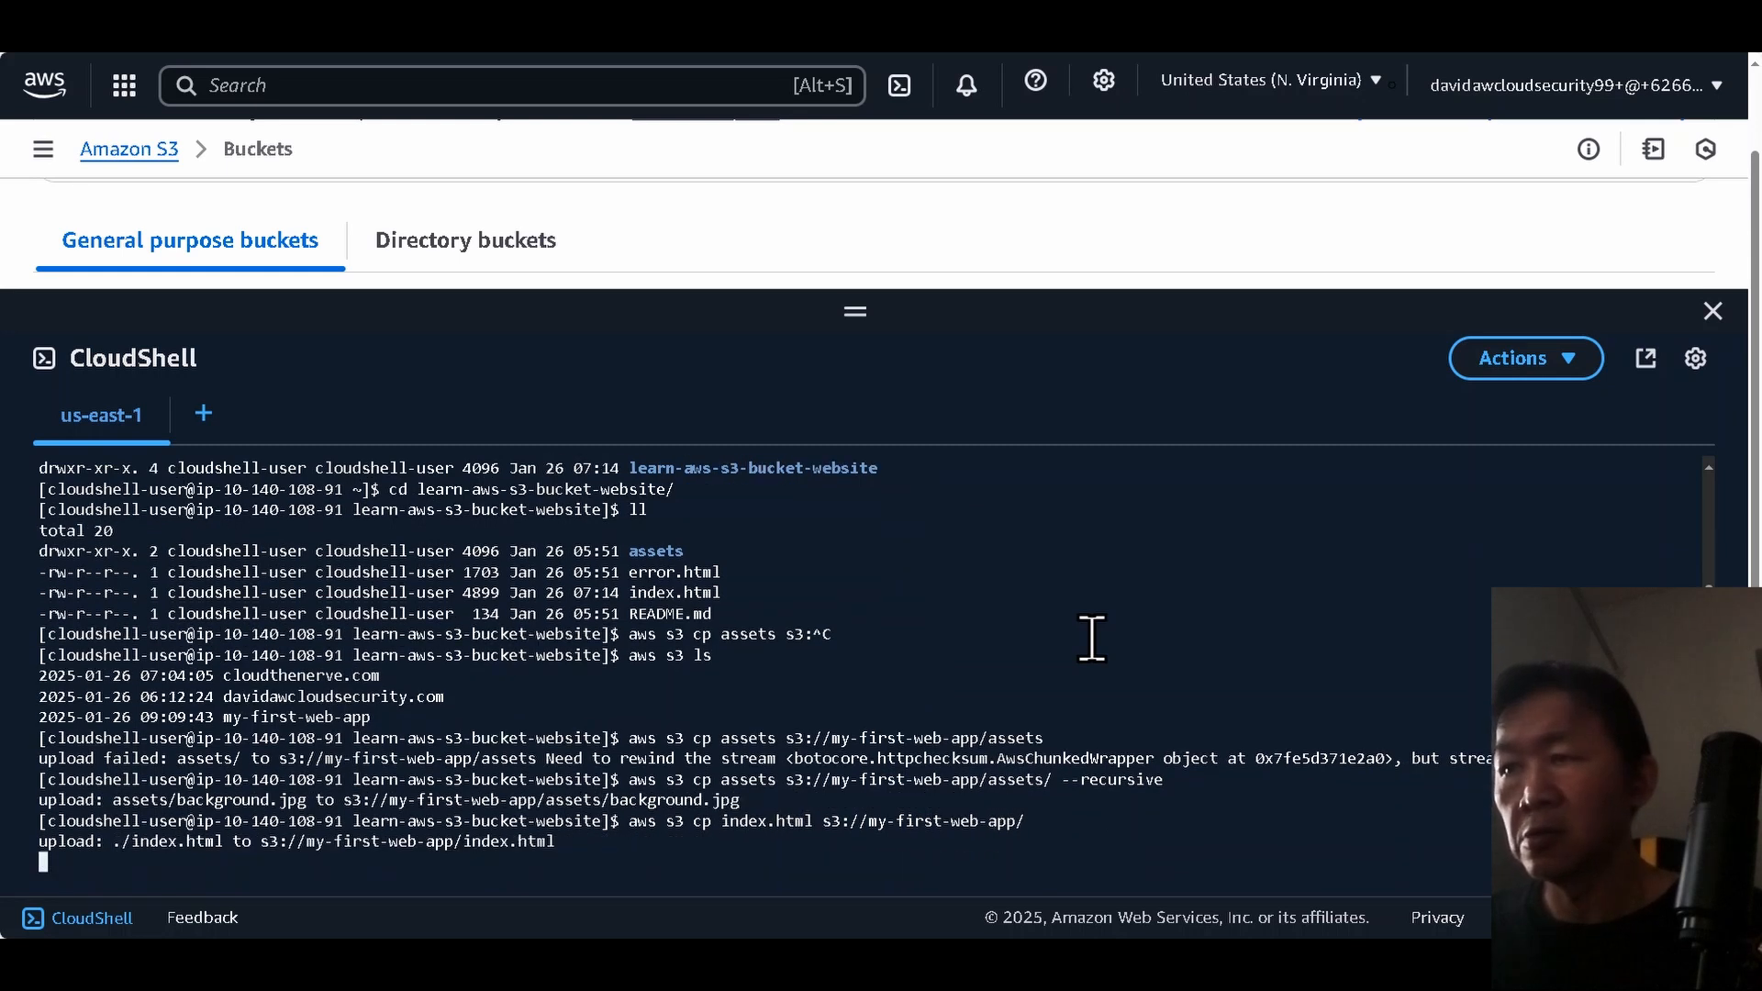
Reuse the last copy command with error.html as the source to upload it to s3://my-first-web-app/.
key("Up")
key("Left")
key("Left")
key("Left")
key("Left")
key("Left")
key("Left")
key("Left")
key("Left")
key("Left")
key("Left")
key("Left")
key("Left")
key("Left")
key("Left")
key("Left")
key("Left")
key("Left")
key("Left")
key("Left")
key("Left")
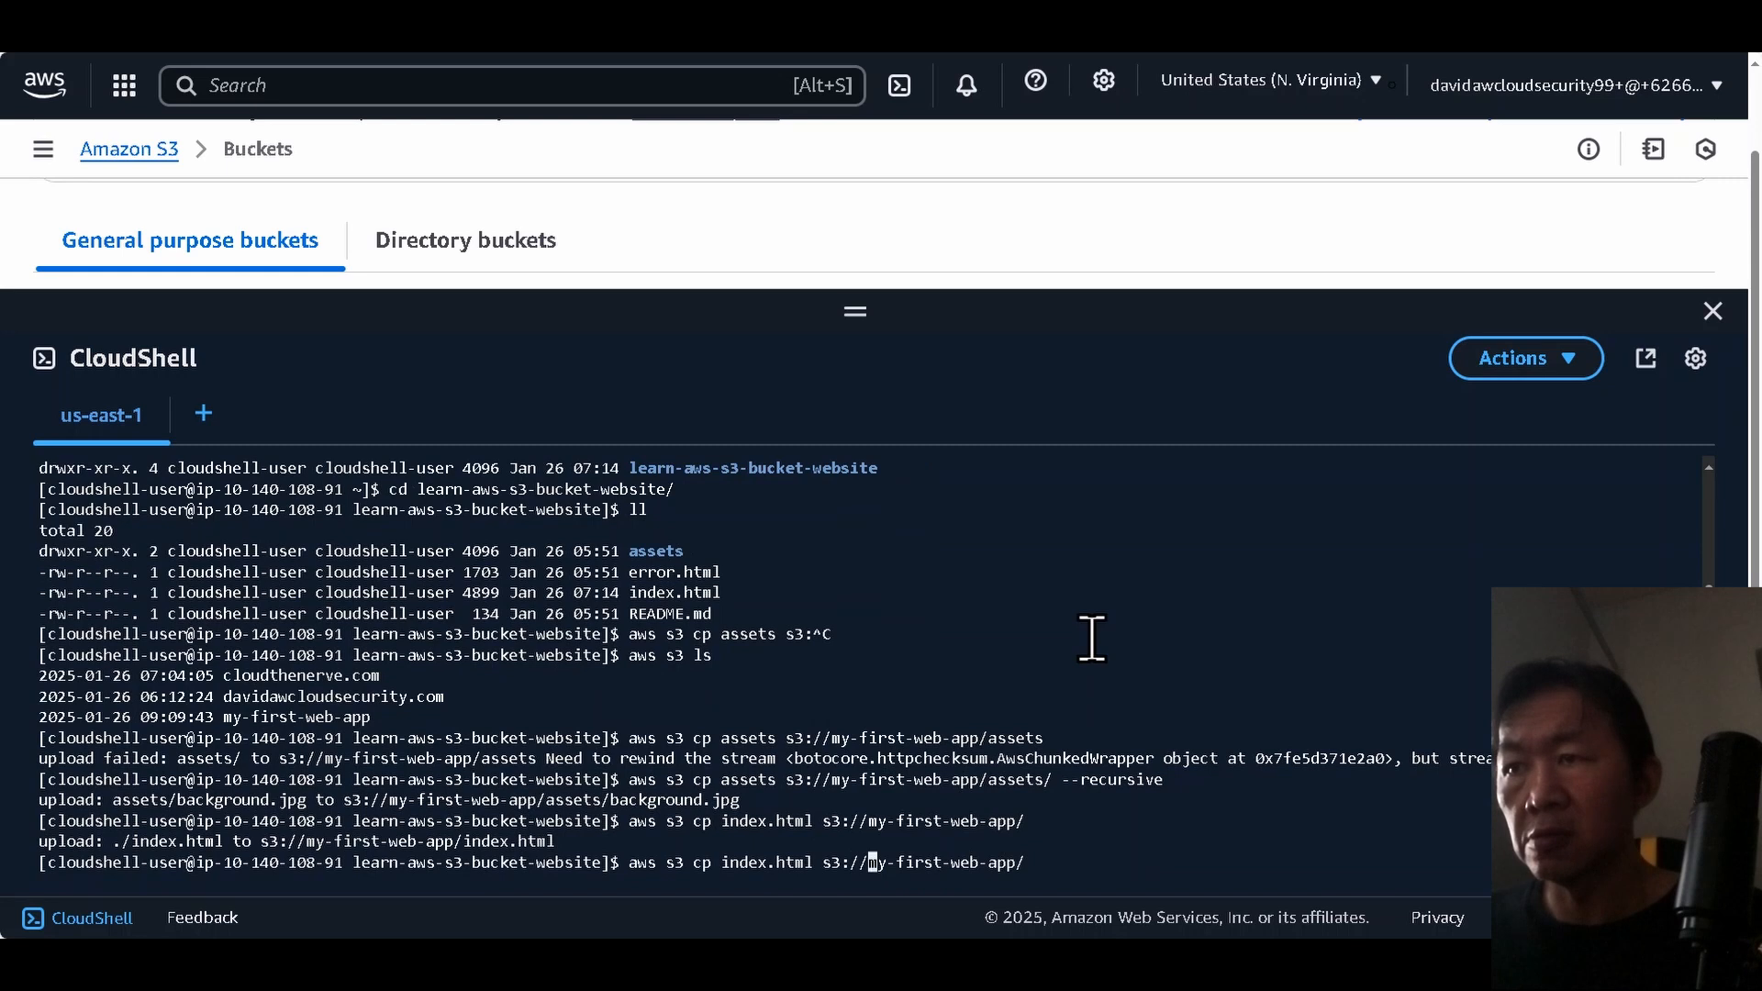
key("Right")
key("Right")
key("Right")
key("Right")
key("Right")
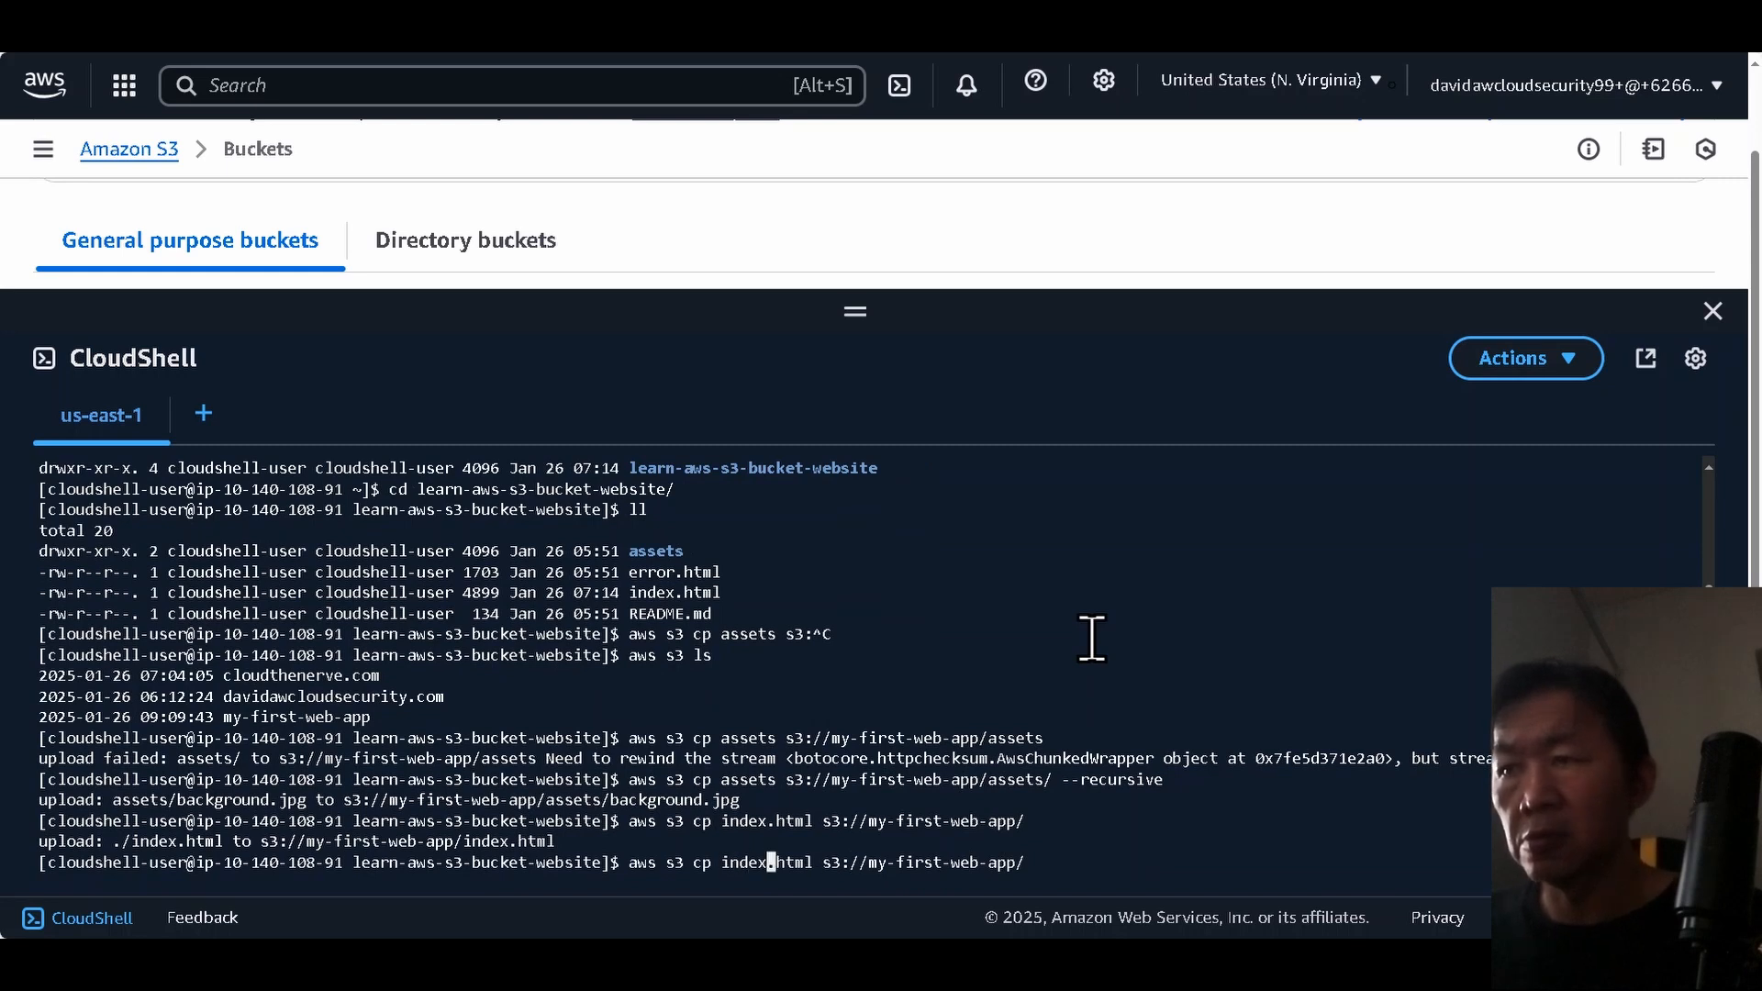
key("BackSpace")
key("BackSpace")
key("BackSpace")
key("BackSpace")
key("BackSpace")
type("error")
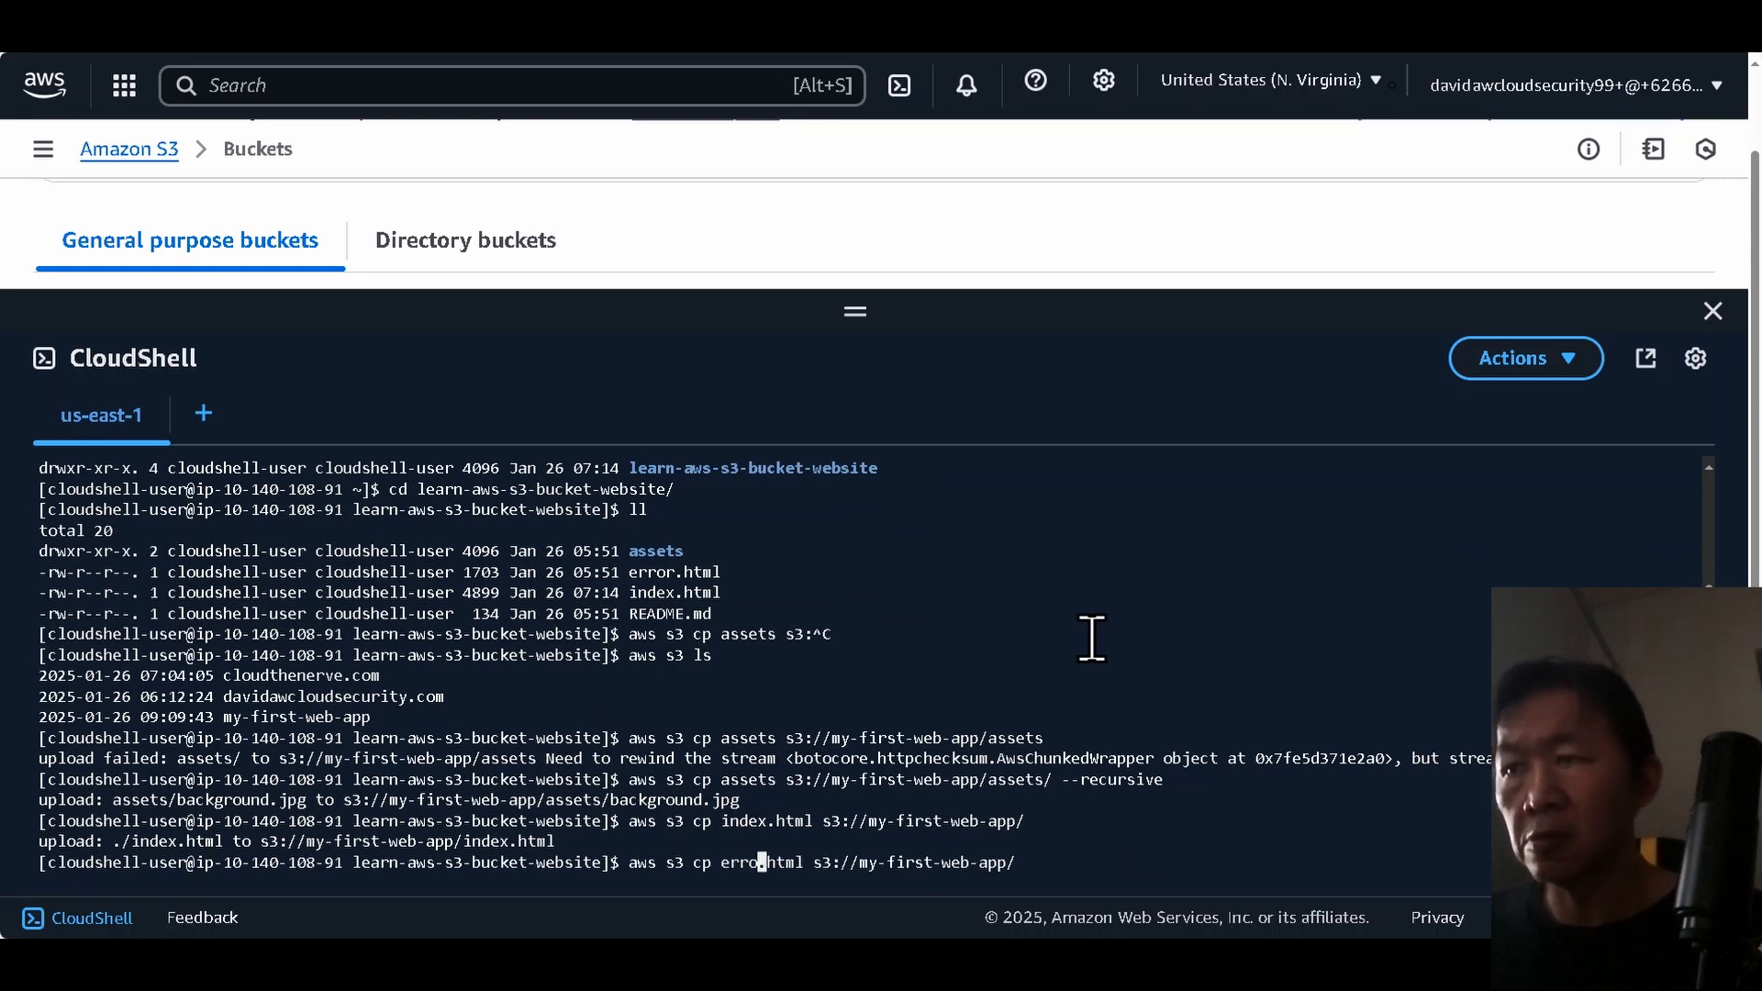
key("Return")
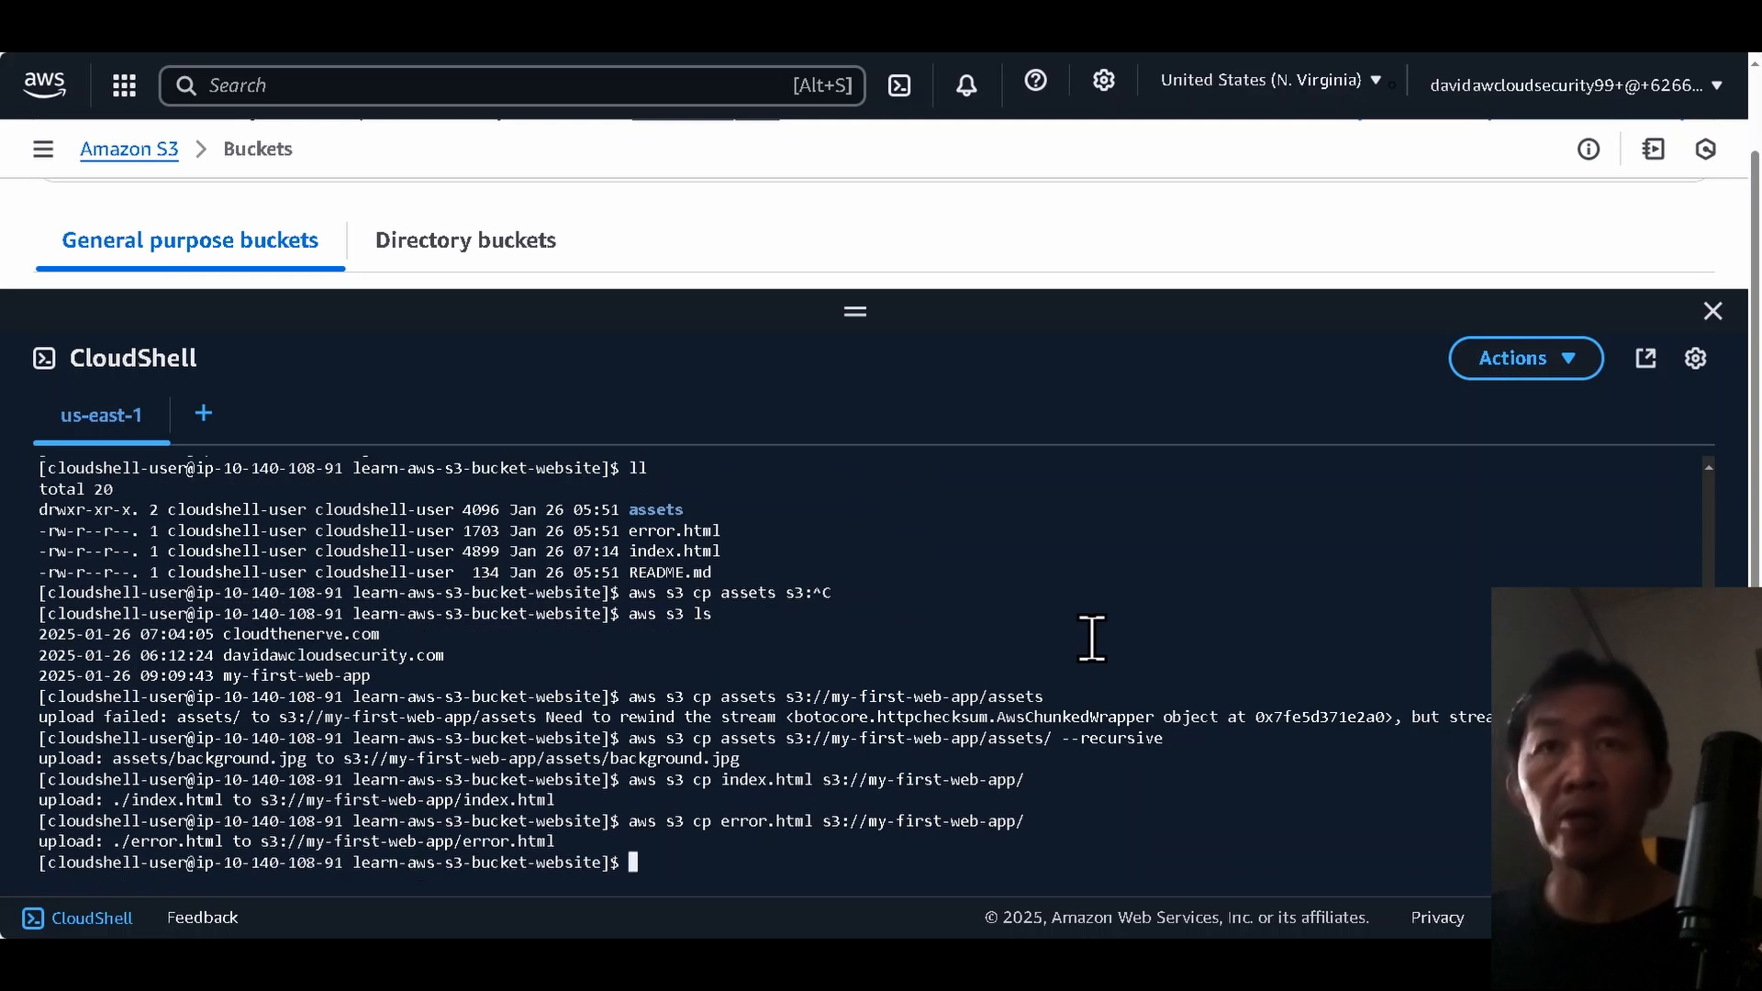
Close CloudShell and check the uploaded objects in the my-first-web-app bucket, including the contents of its assets folder.
left_click(1712, 312)
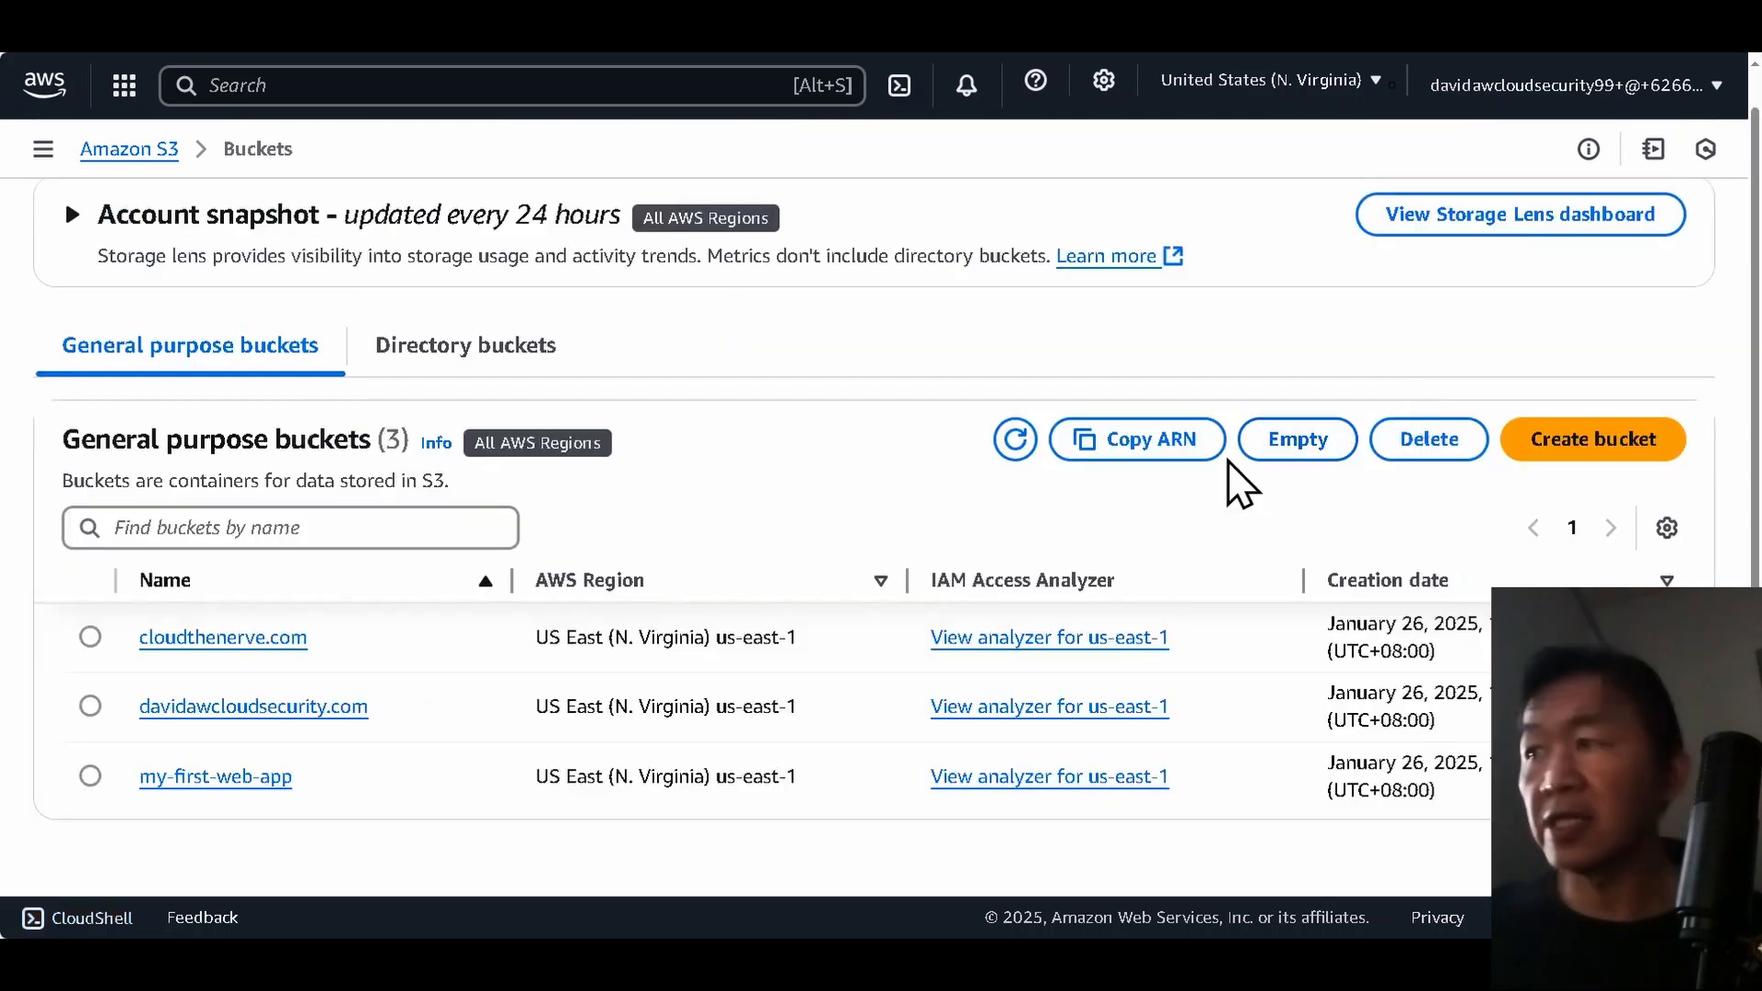
left_click(227, 778)
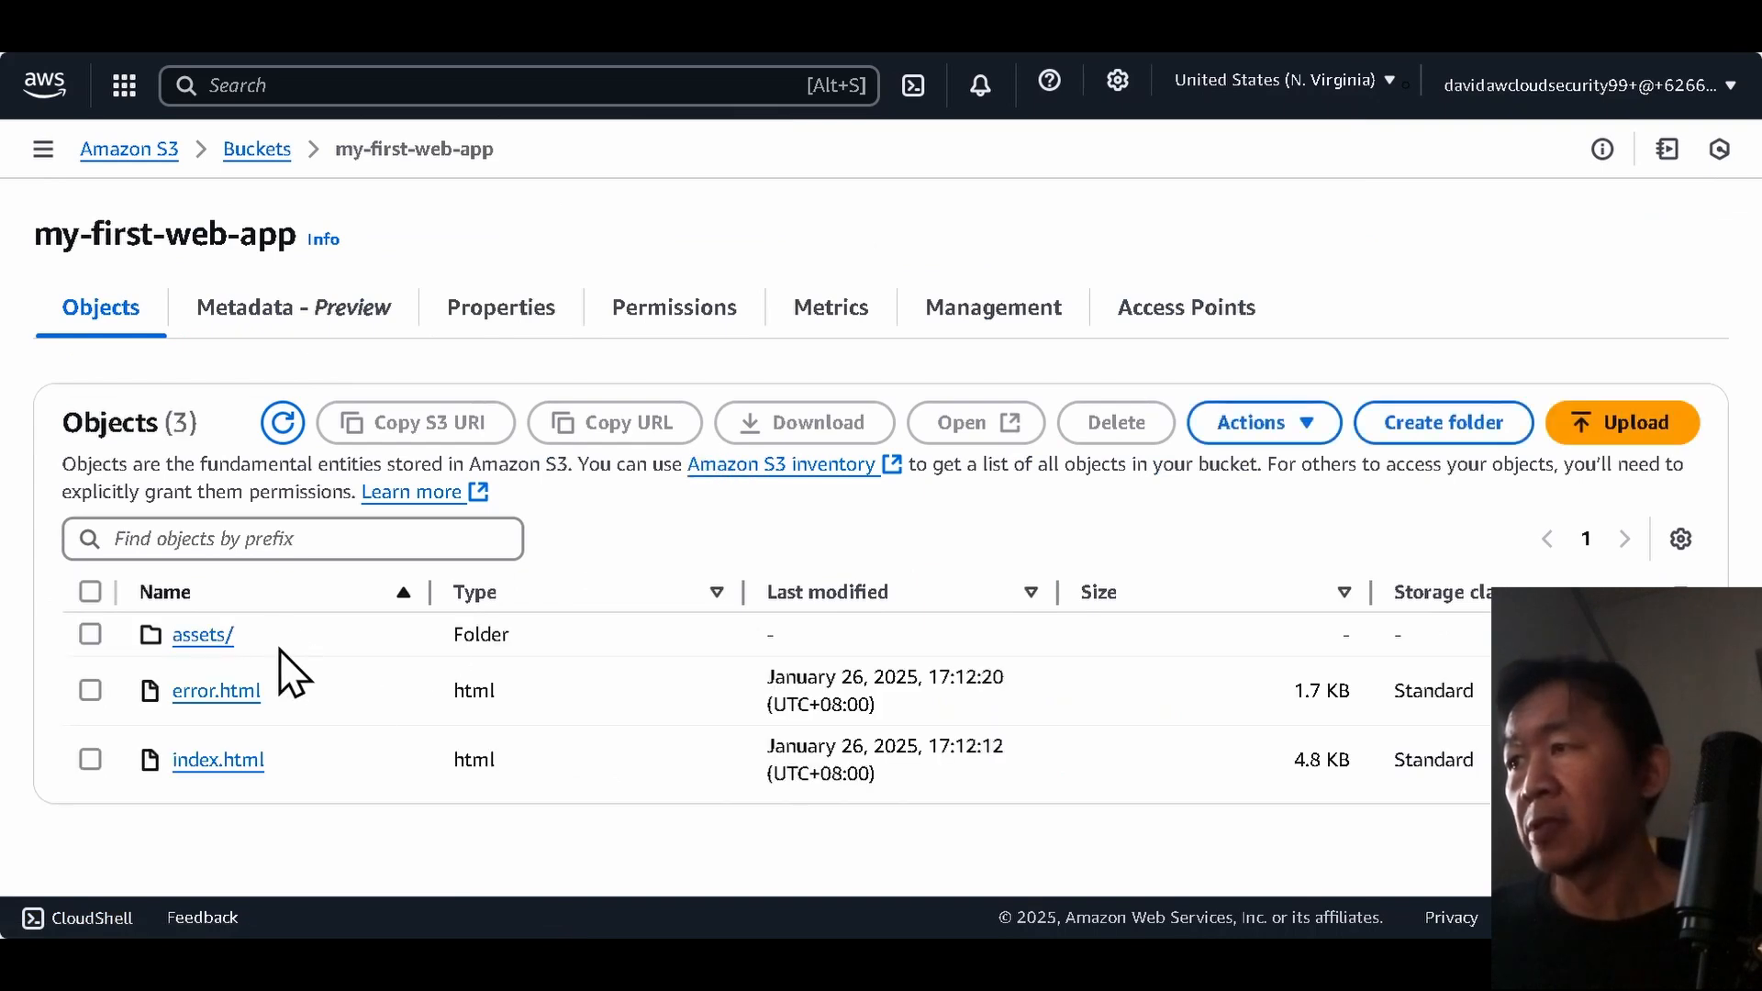
left_click(202, 637)
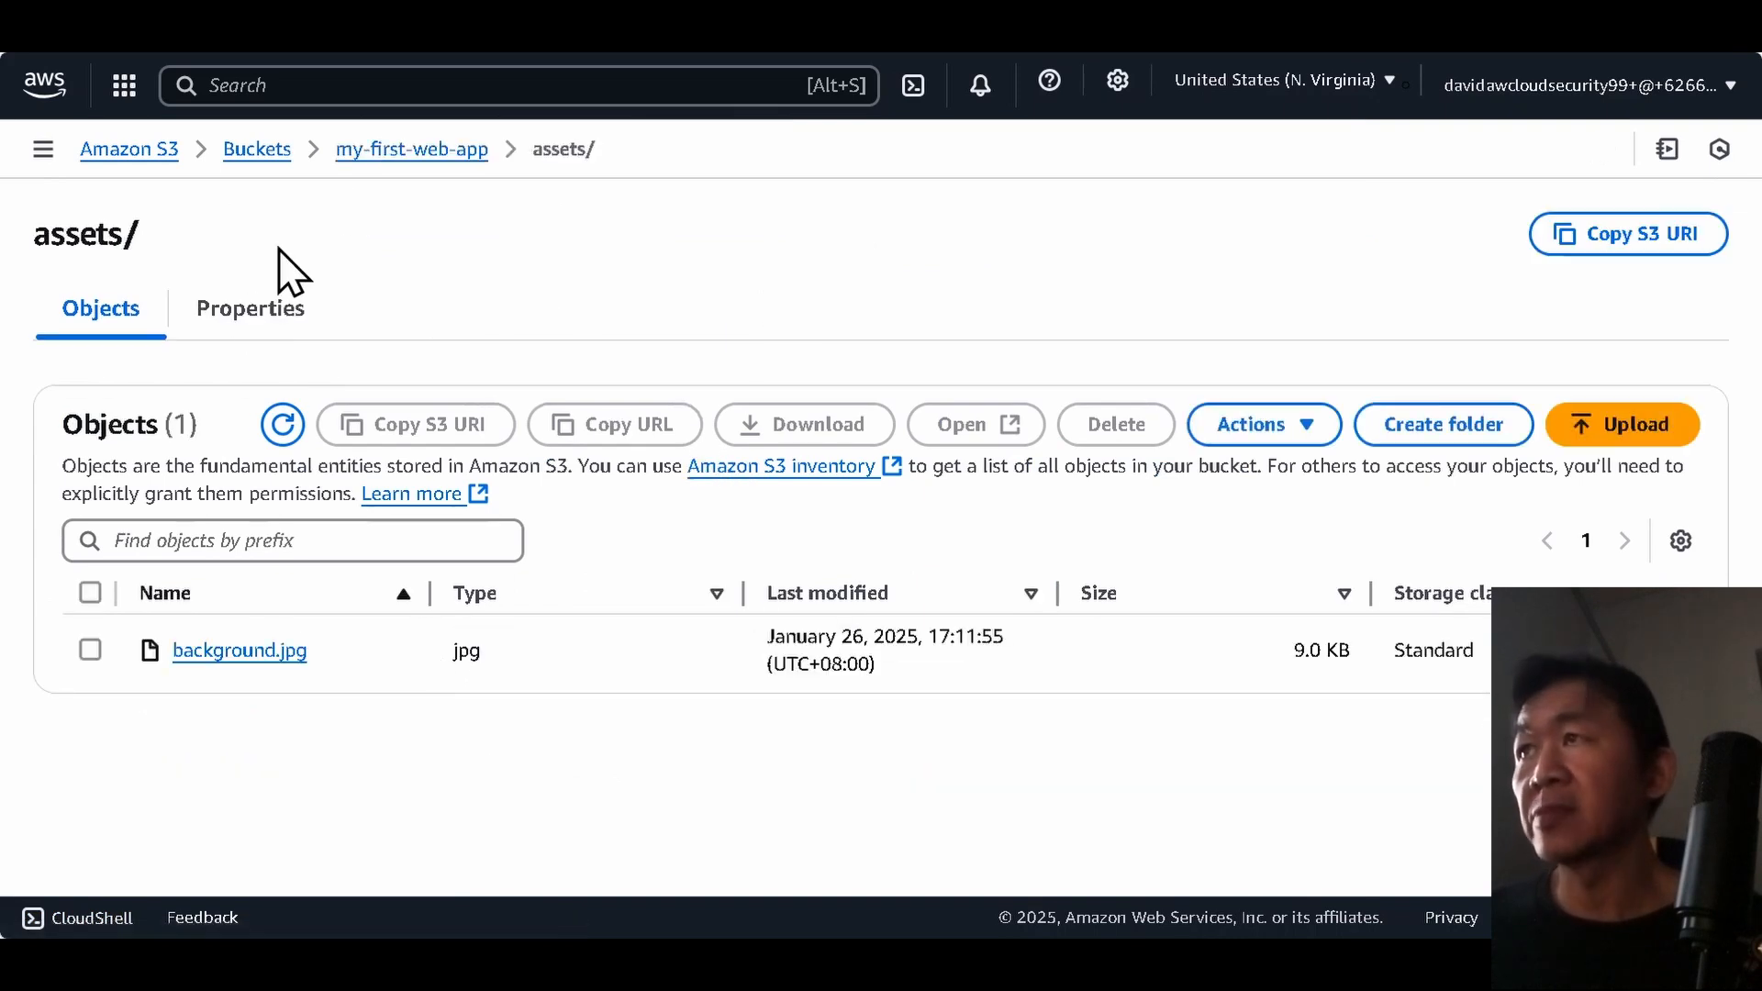
left_click(415, 151)
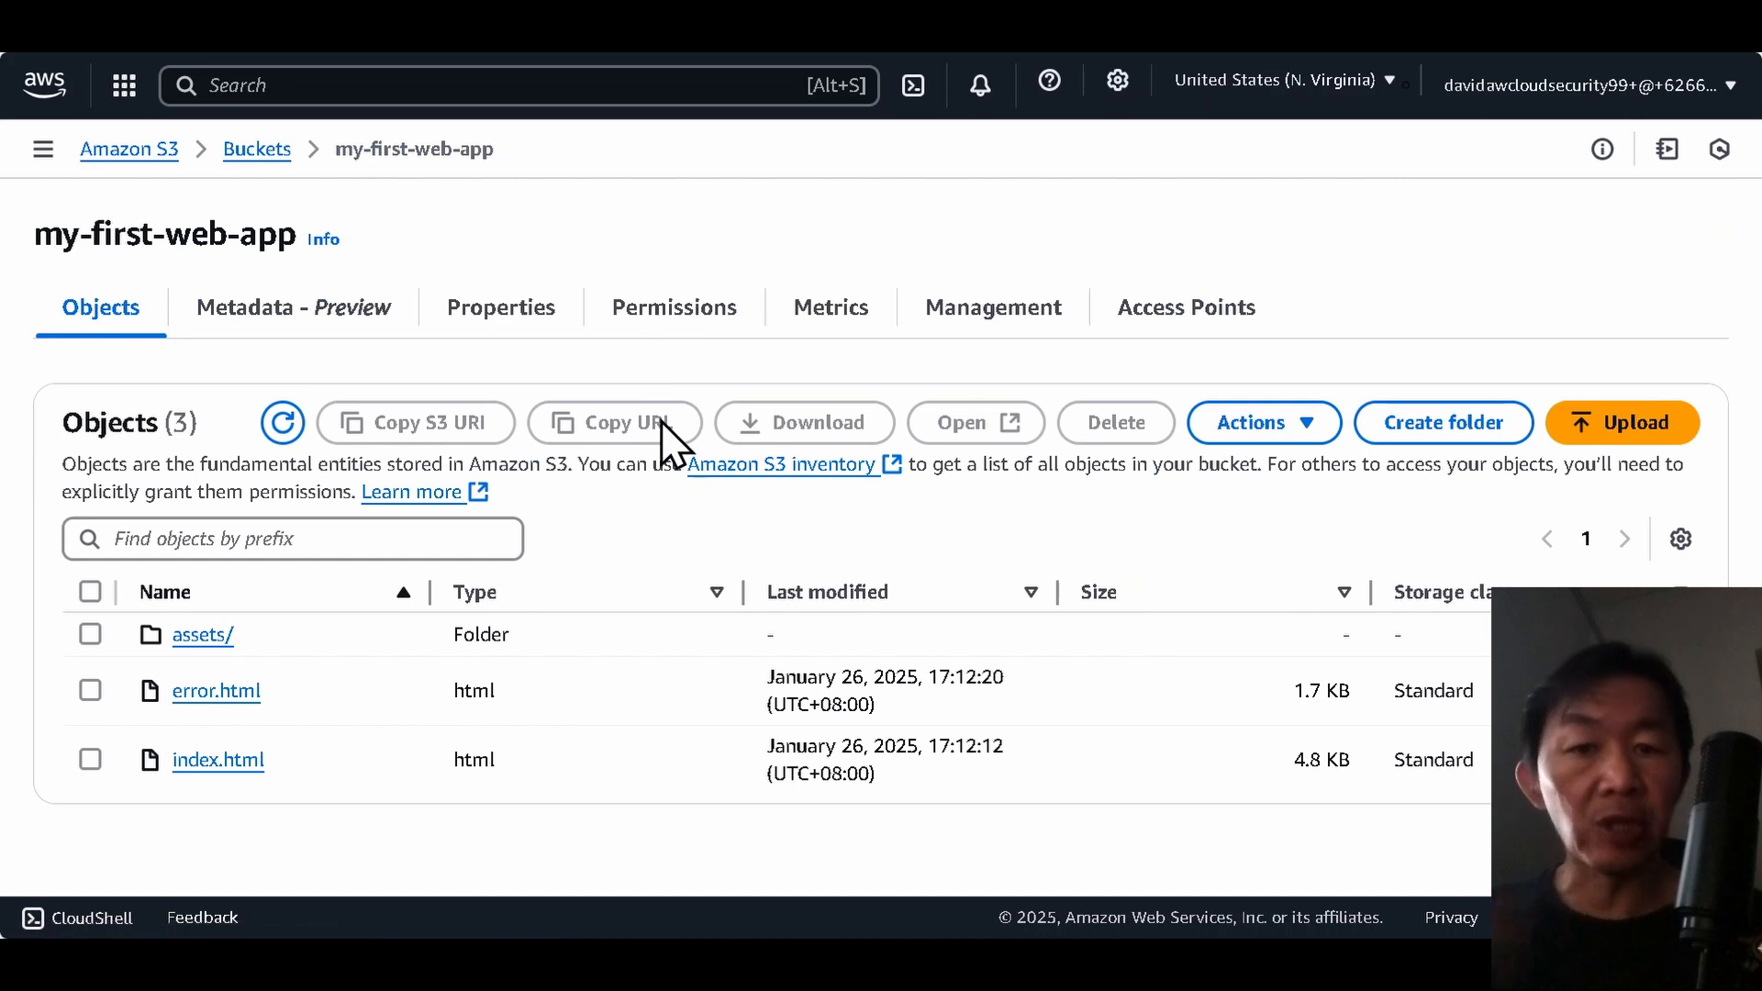
Edit static website hosting in the my-first-web-app bucket's properties and set it to Enable.
left_click(486, 316)
scroll(895, 323, "down", 5)
scroll(895, 330, "down", 20)
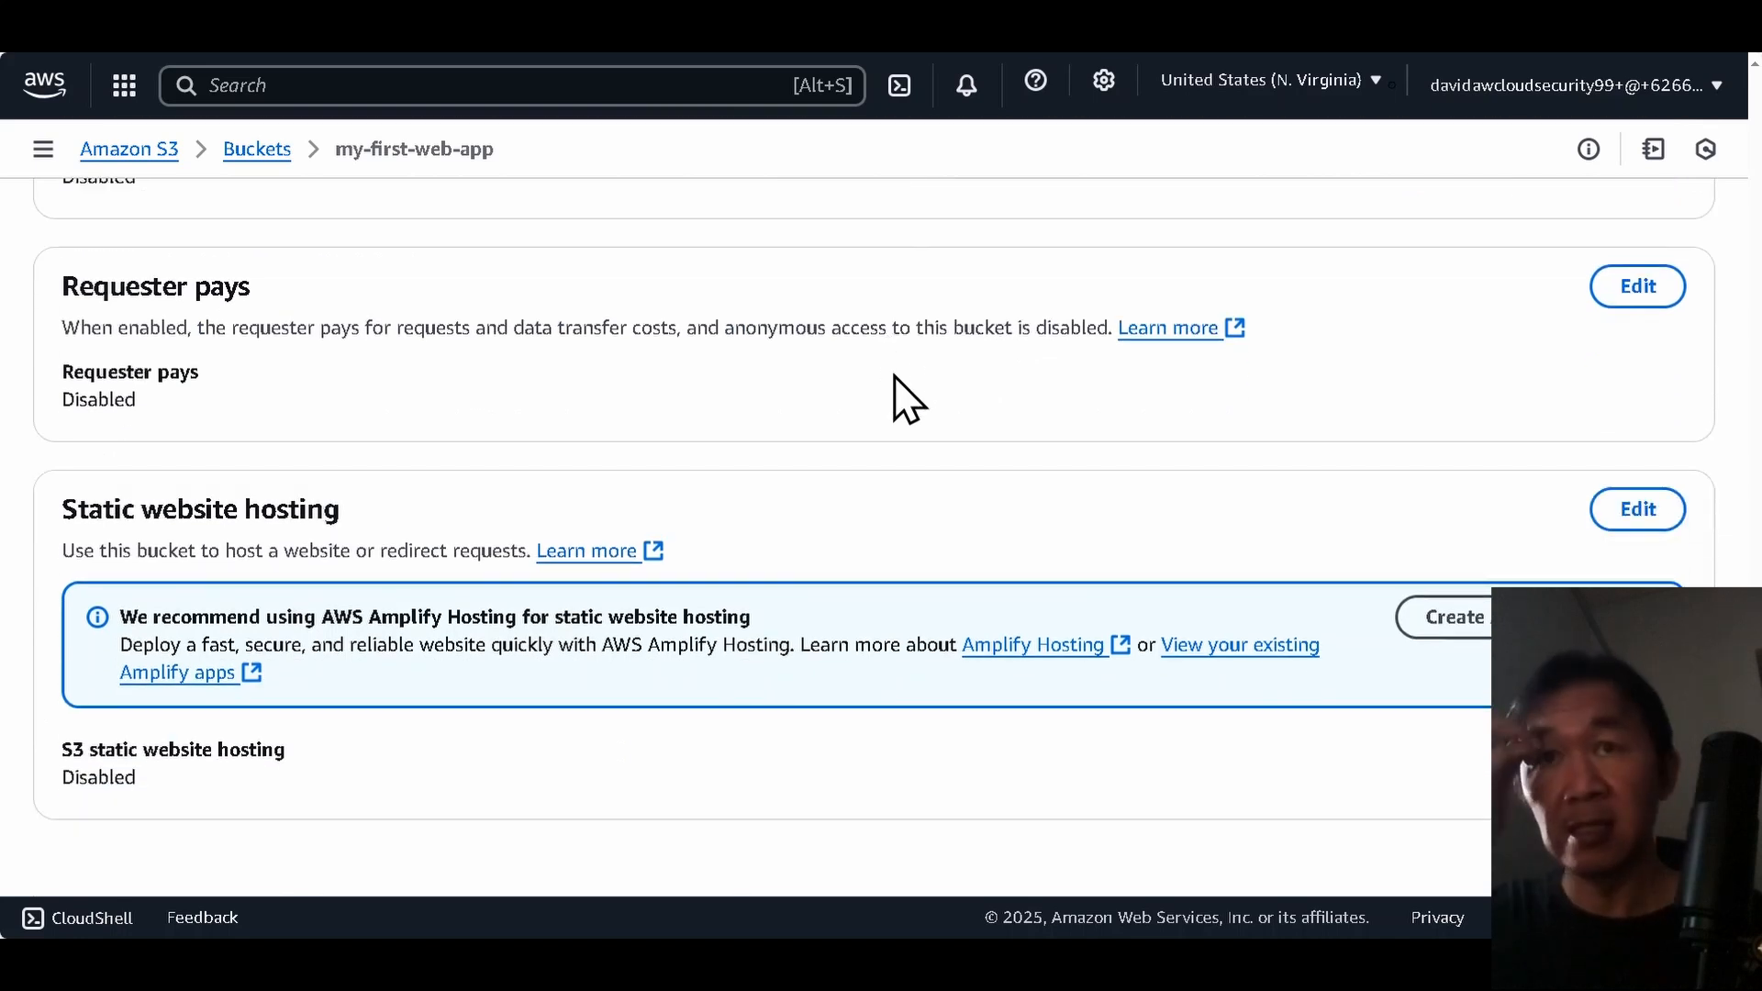
left_click(1663, 510)
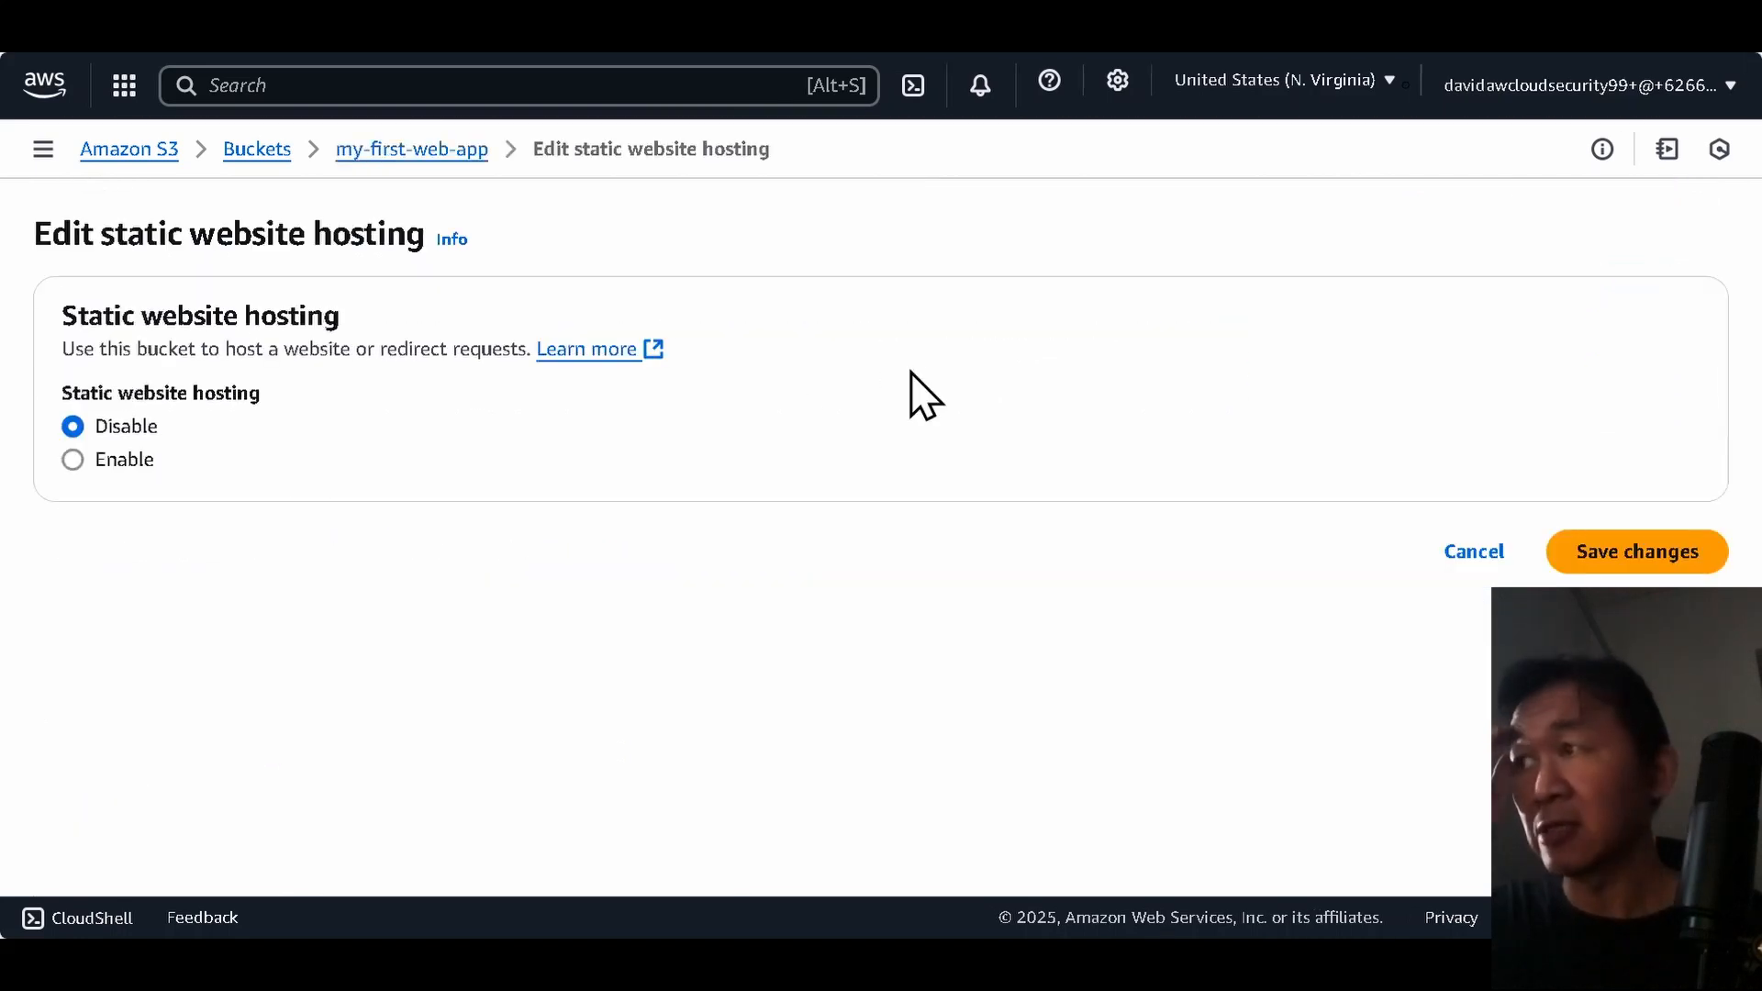
left_click(90, 457)
Set the index document to index.html and the error document to error.html, save the changes, and locate the bucket website endpoint.
scroll(618, 512, "down", 4)
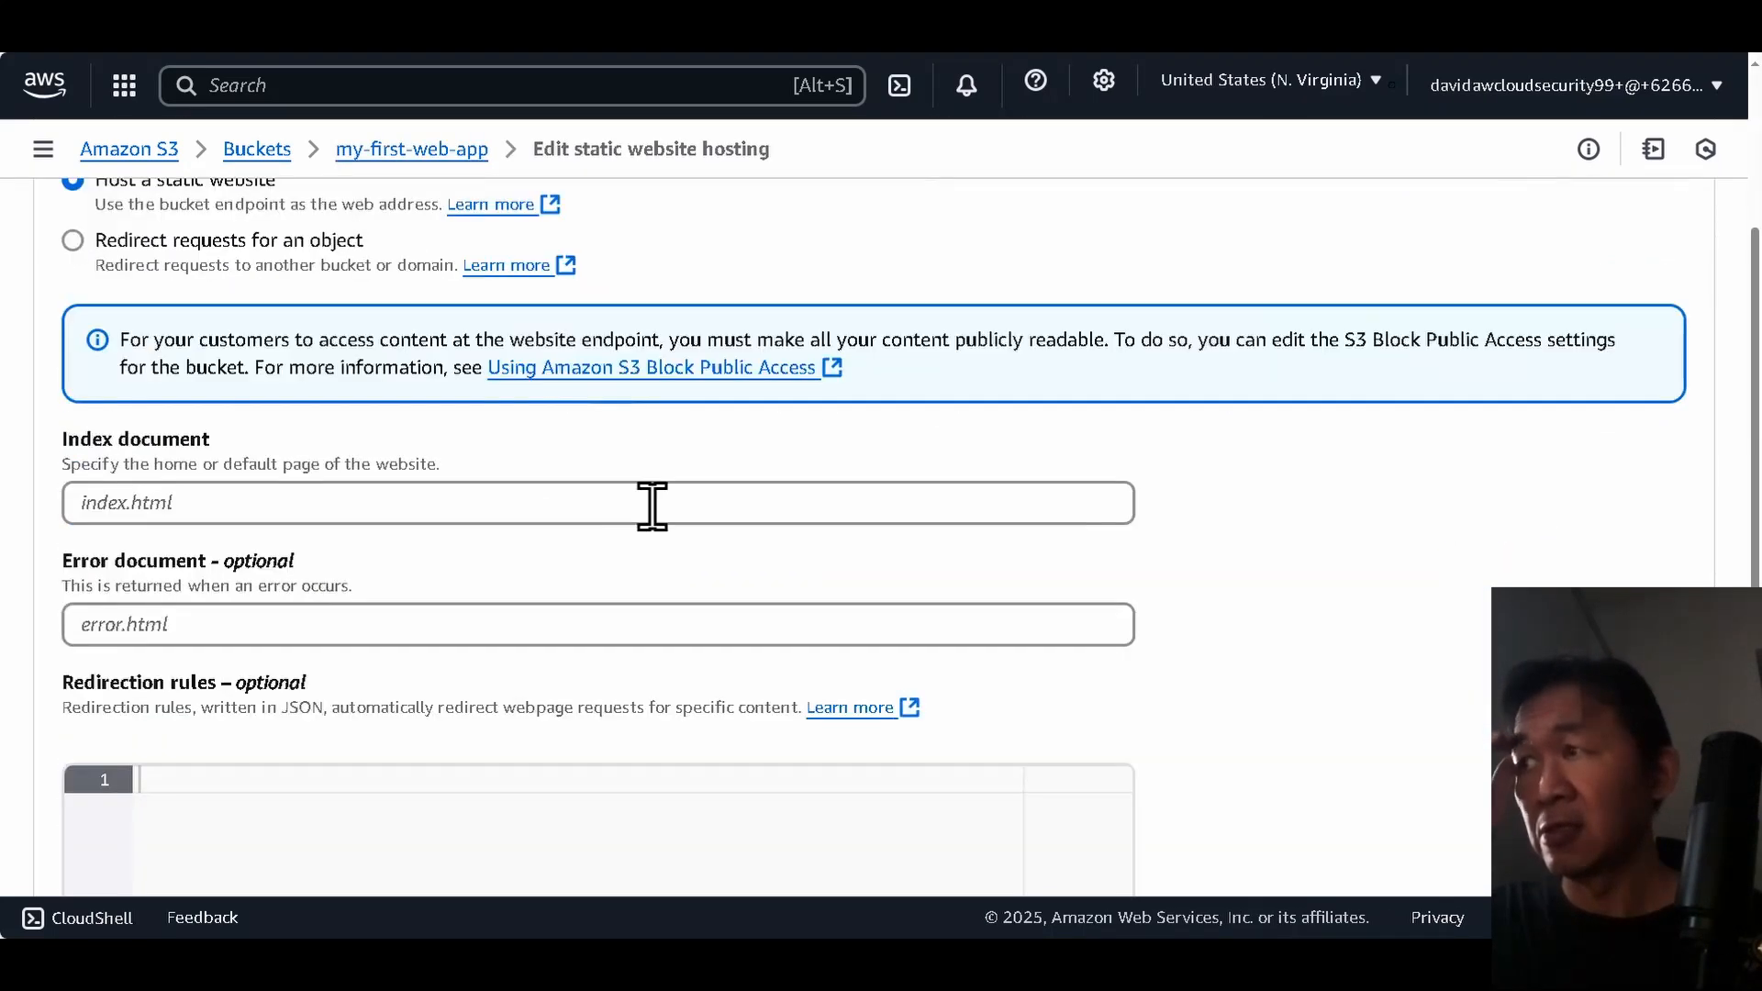
left_click(528, 502)
type("in")
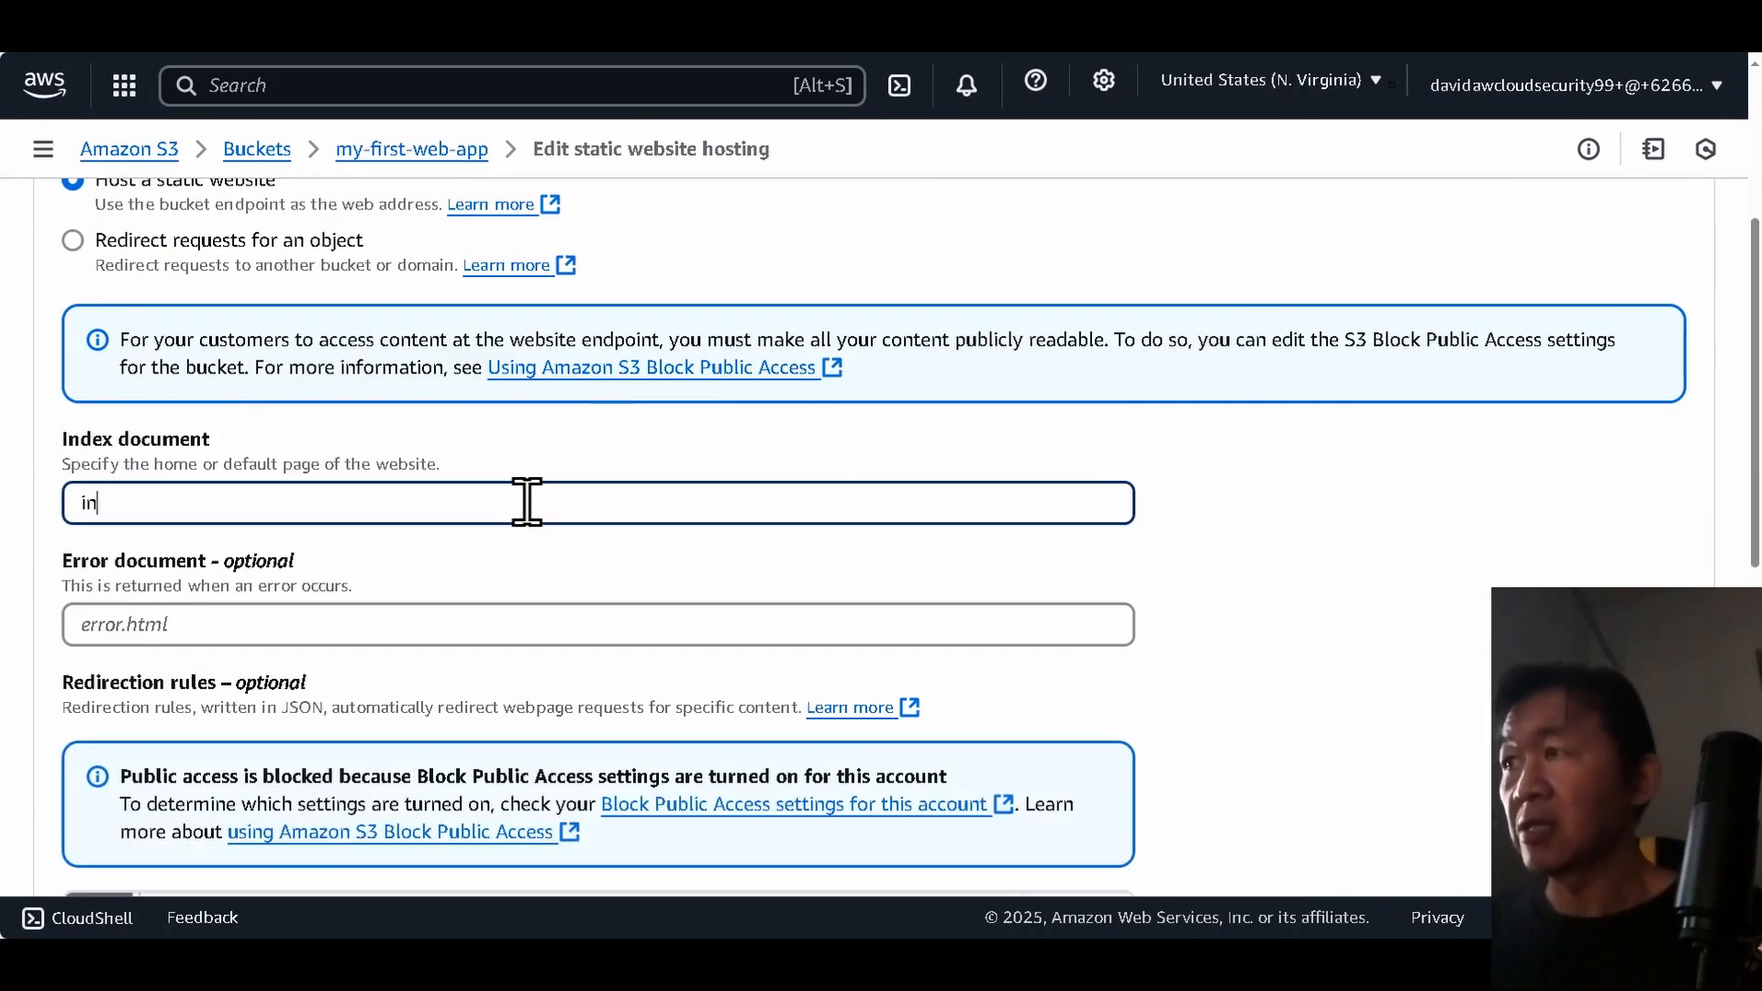
type("dex.html")
key("Tab")
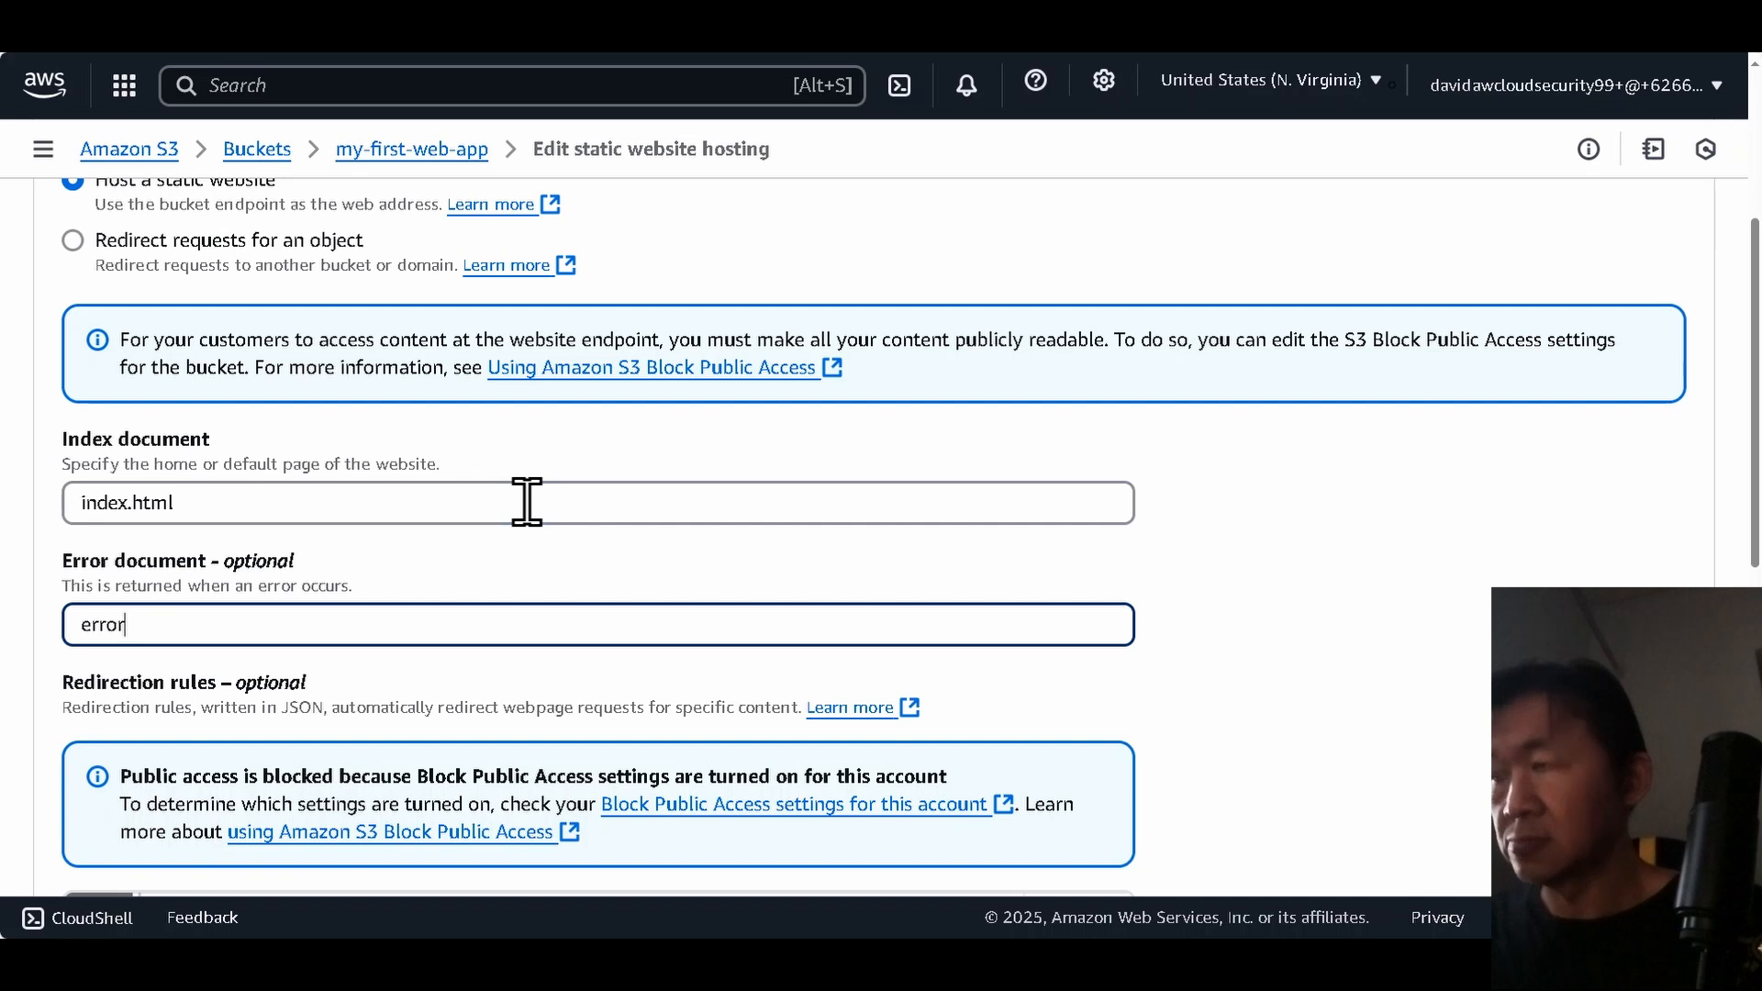
scroll(897, 472, "down", 10)
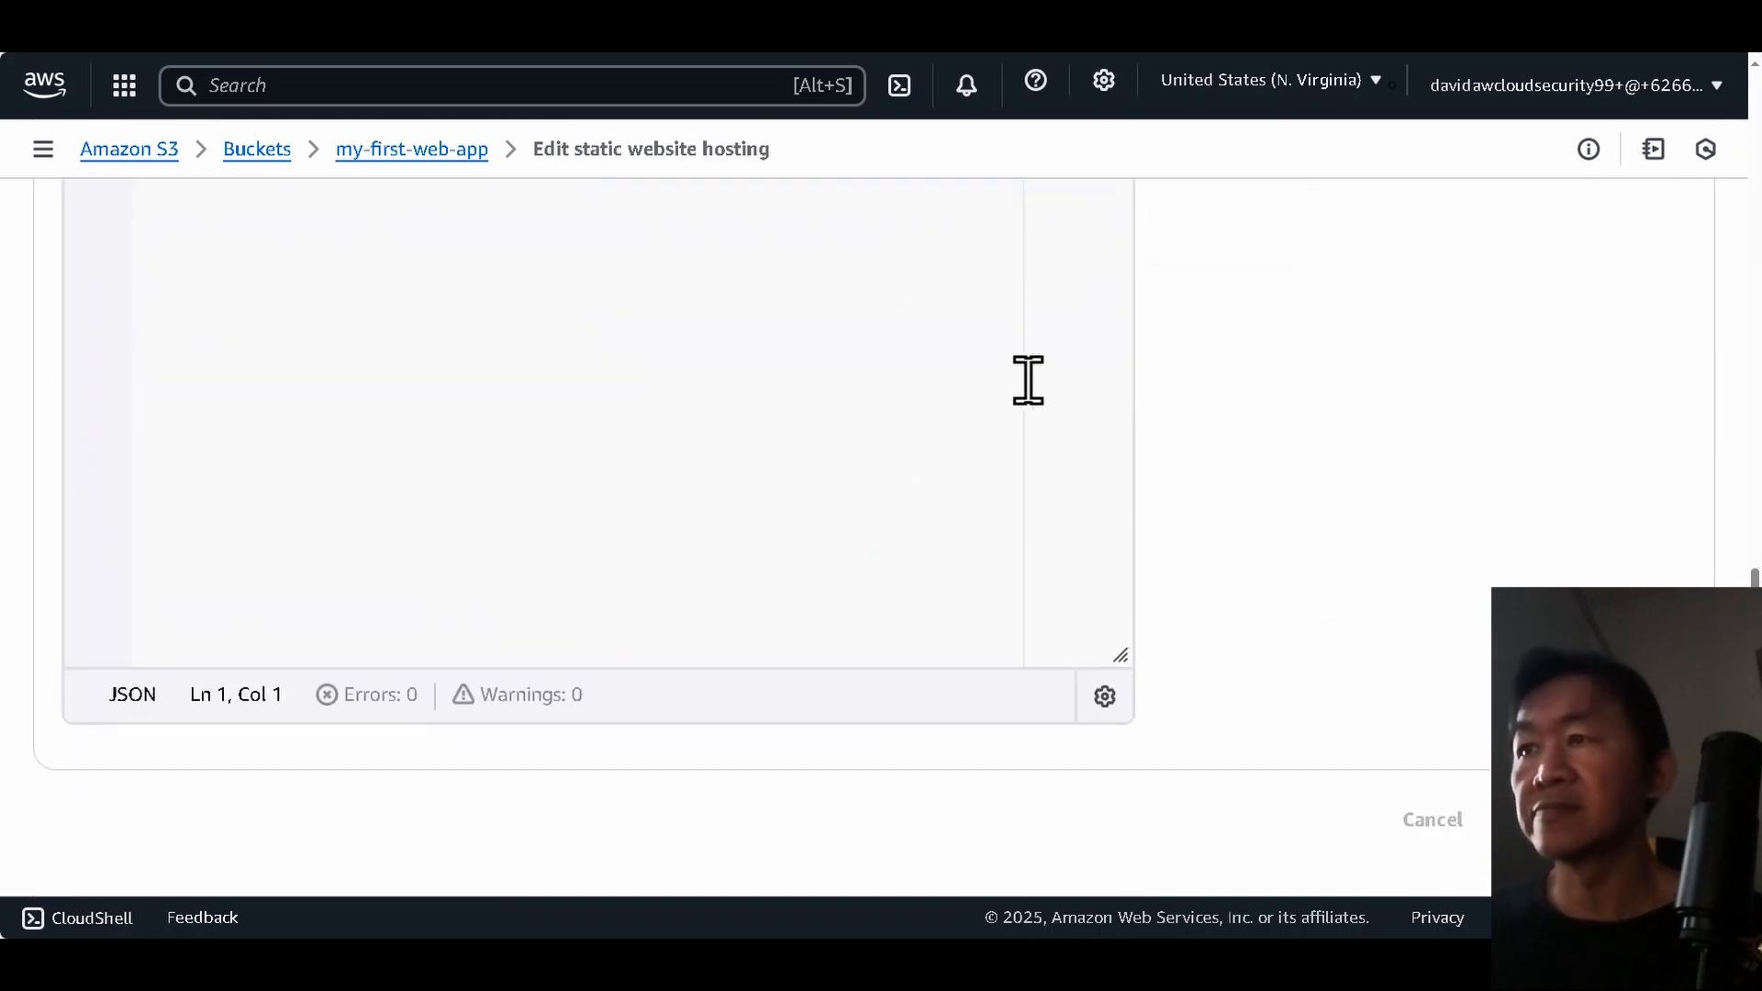
scroll(1029, 383, "down", 1)
scroll(1028, 404, "down", 20)
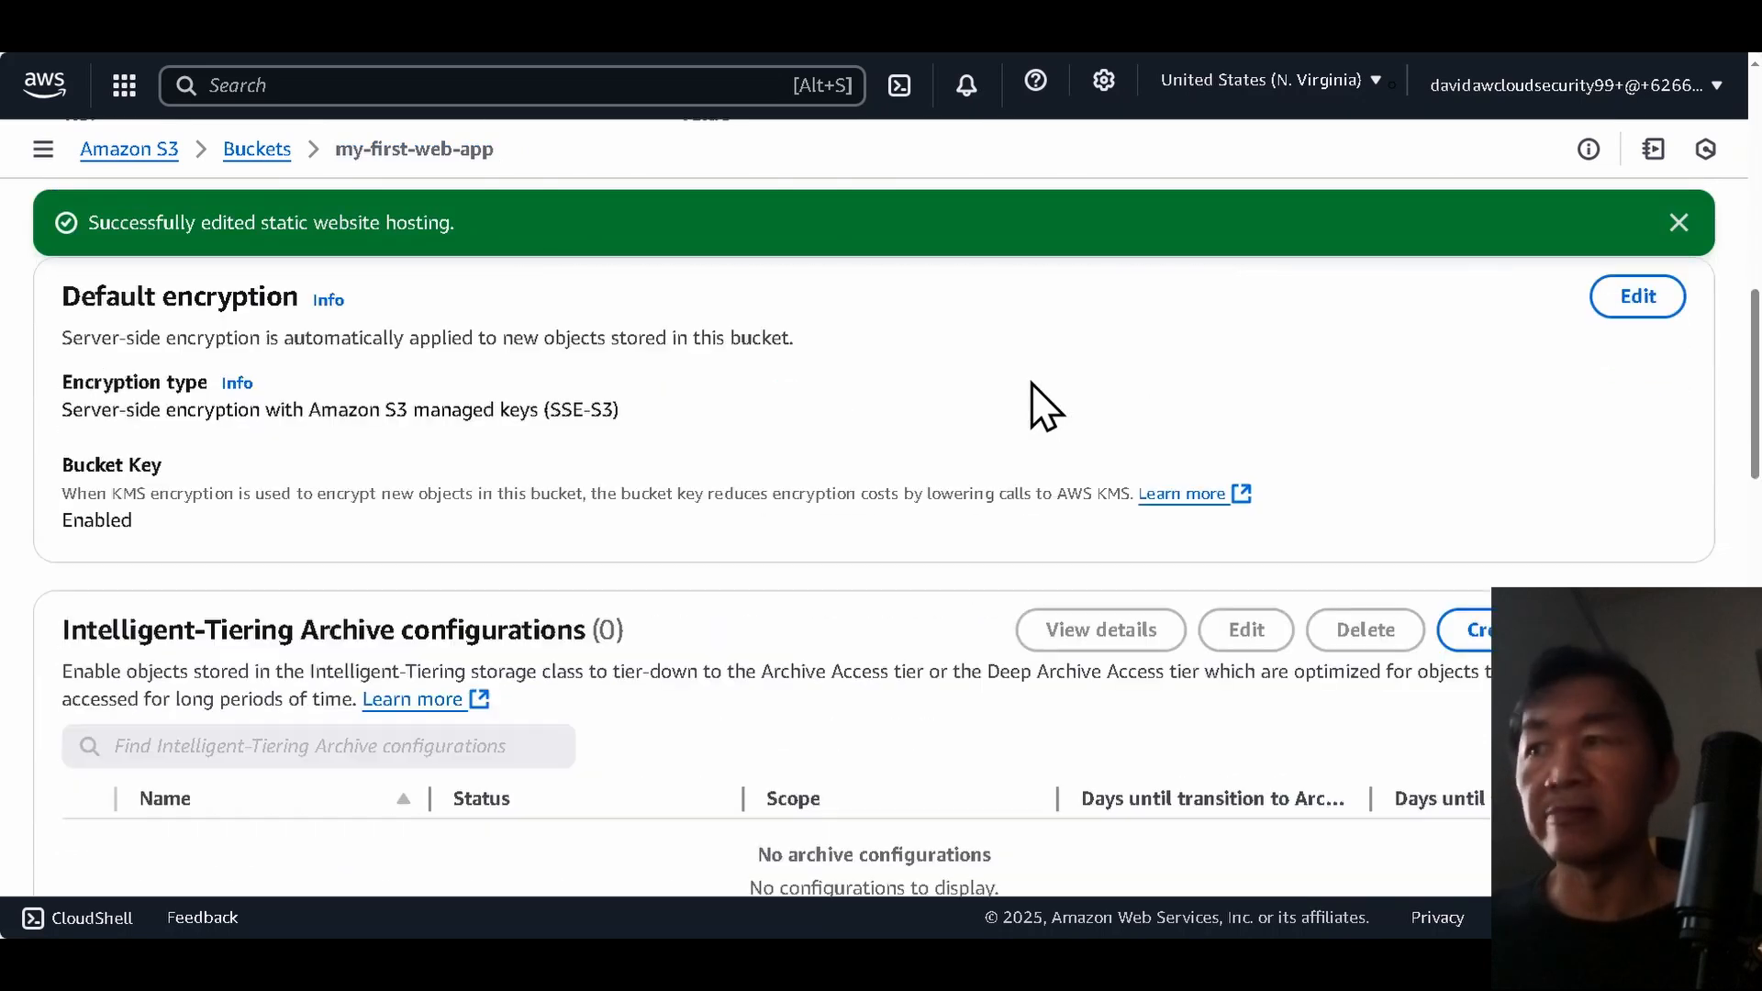
scroll(1026, 407, "down", 1)
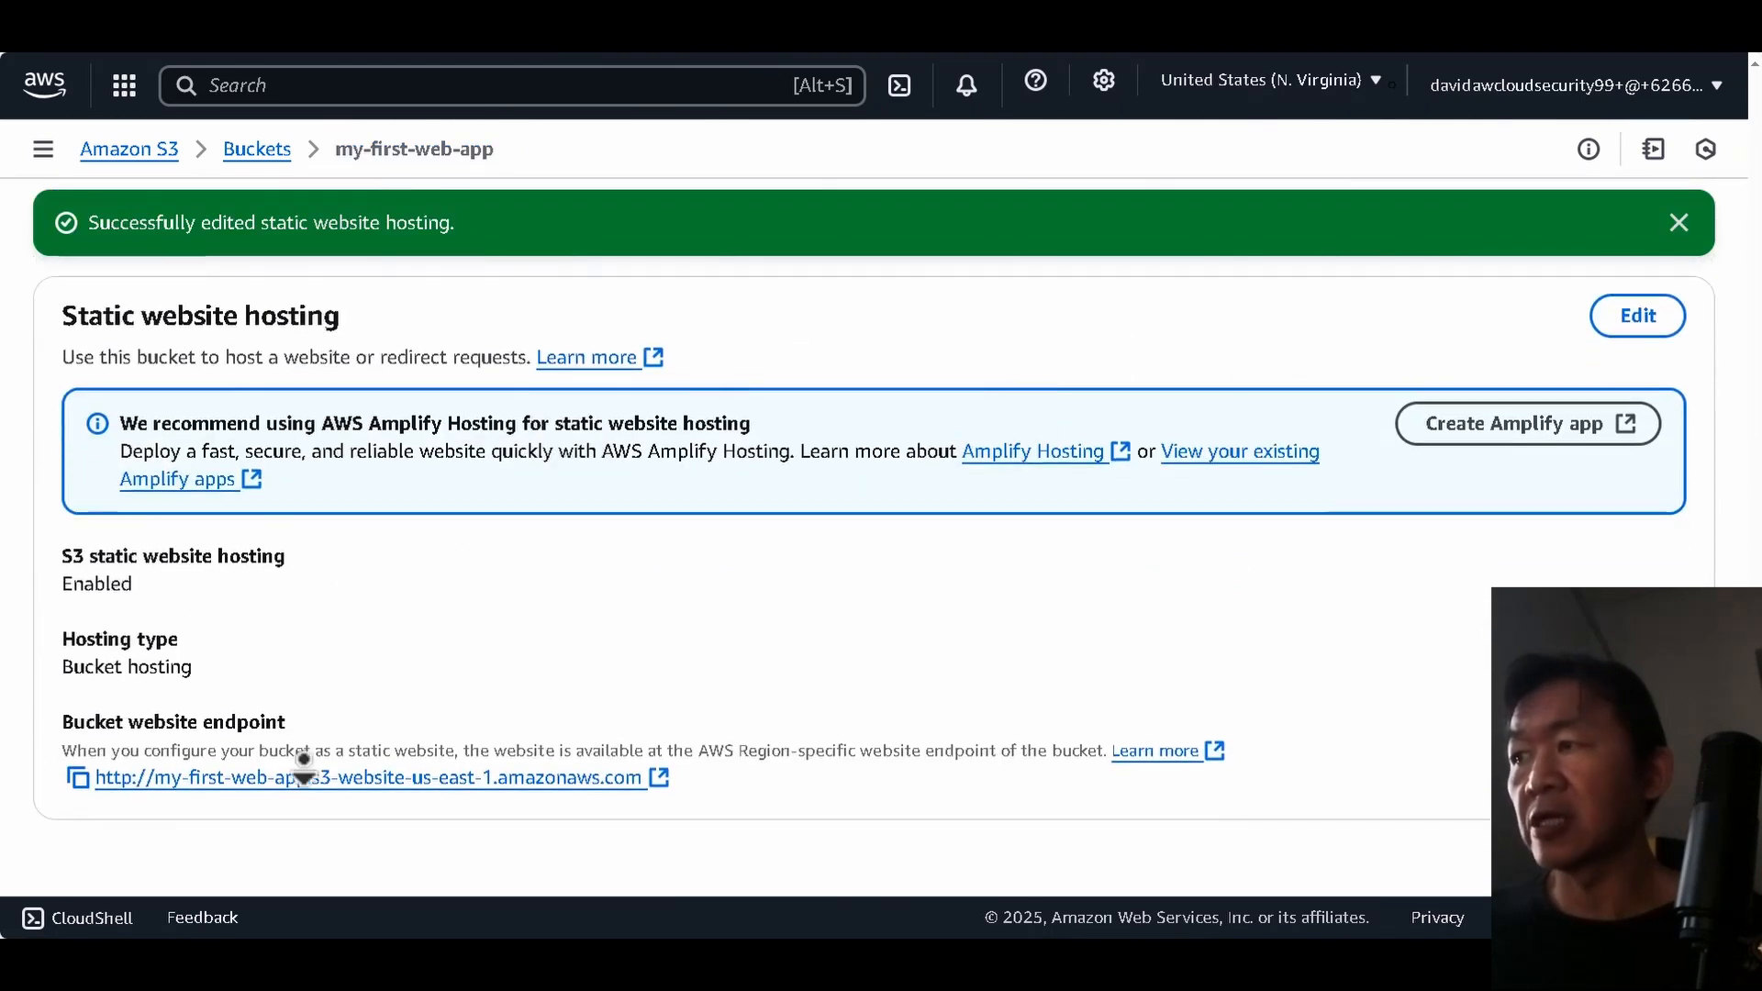
Copy the my-first-web-app bucket website endpoint and open it in a new browser tab.
left_click(78, 779)
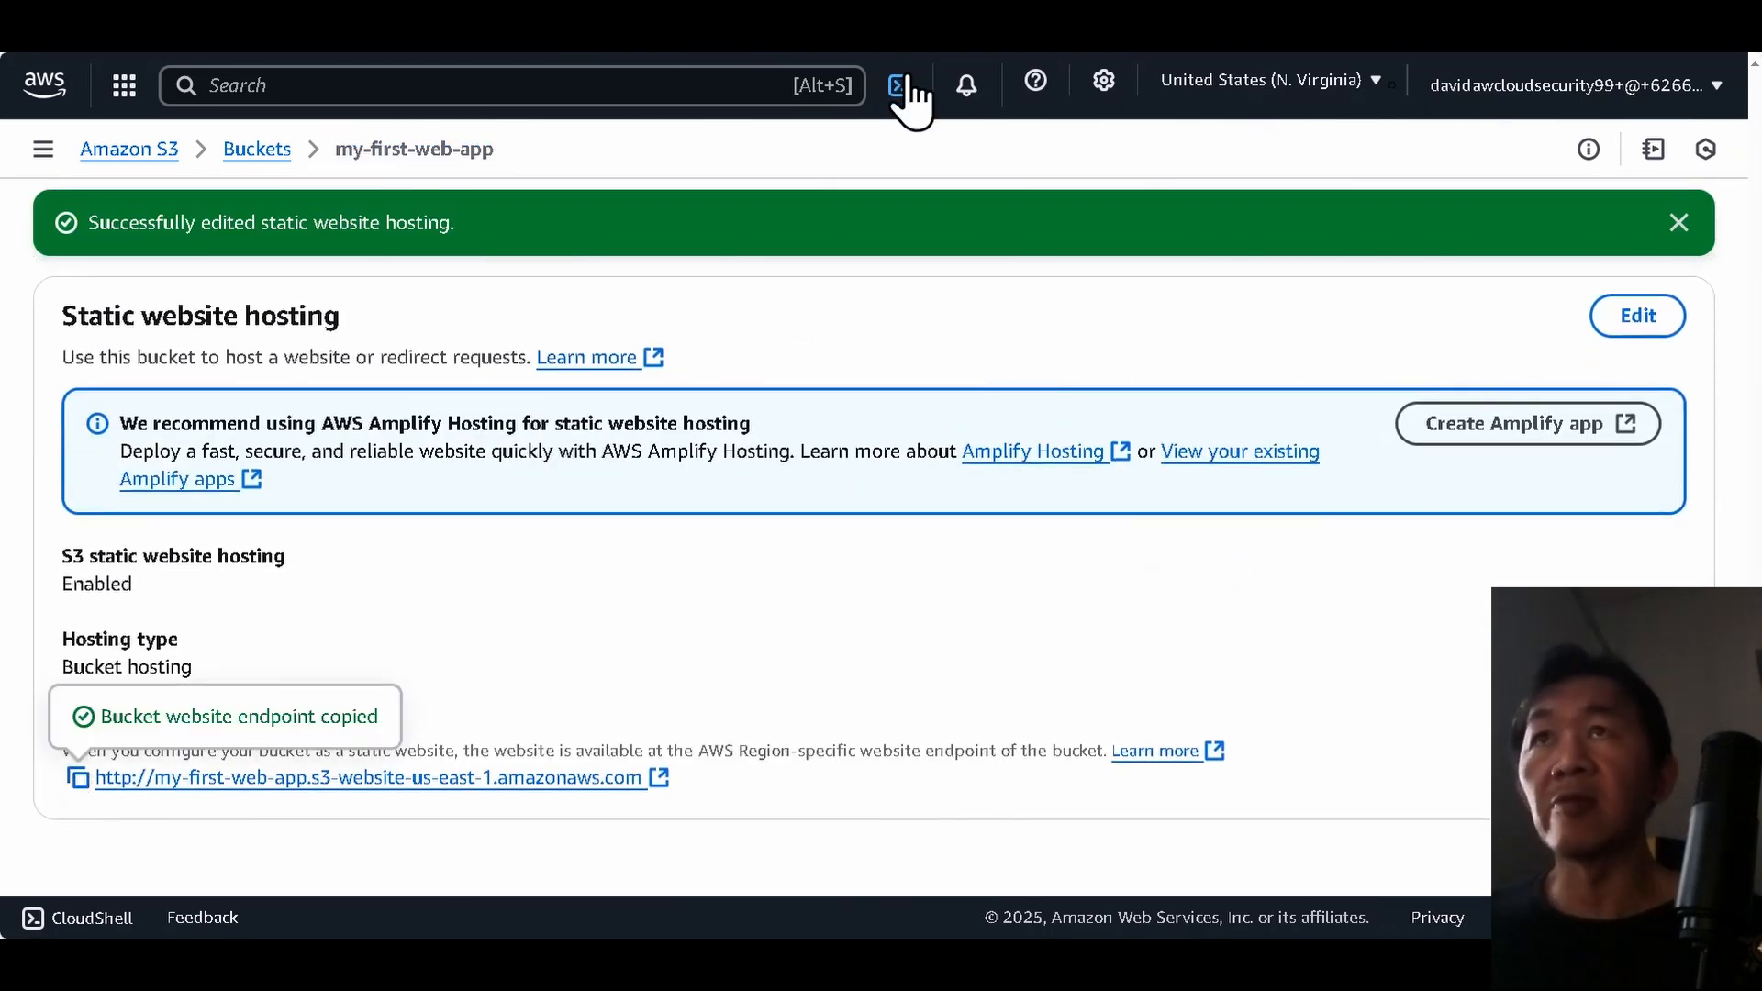
key("ctrl+t")
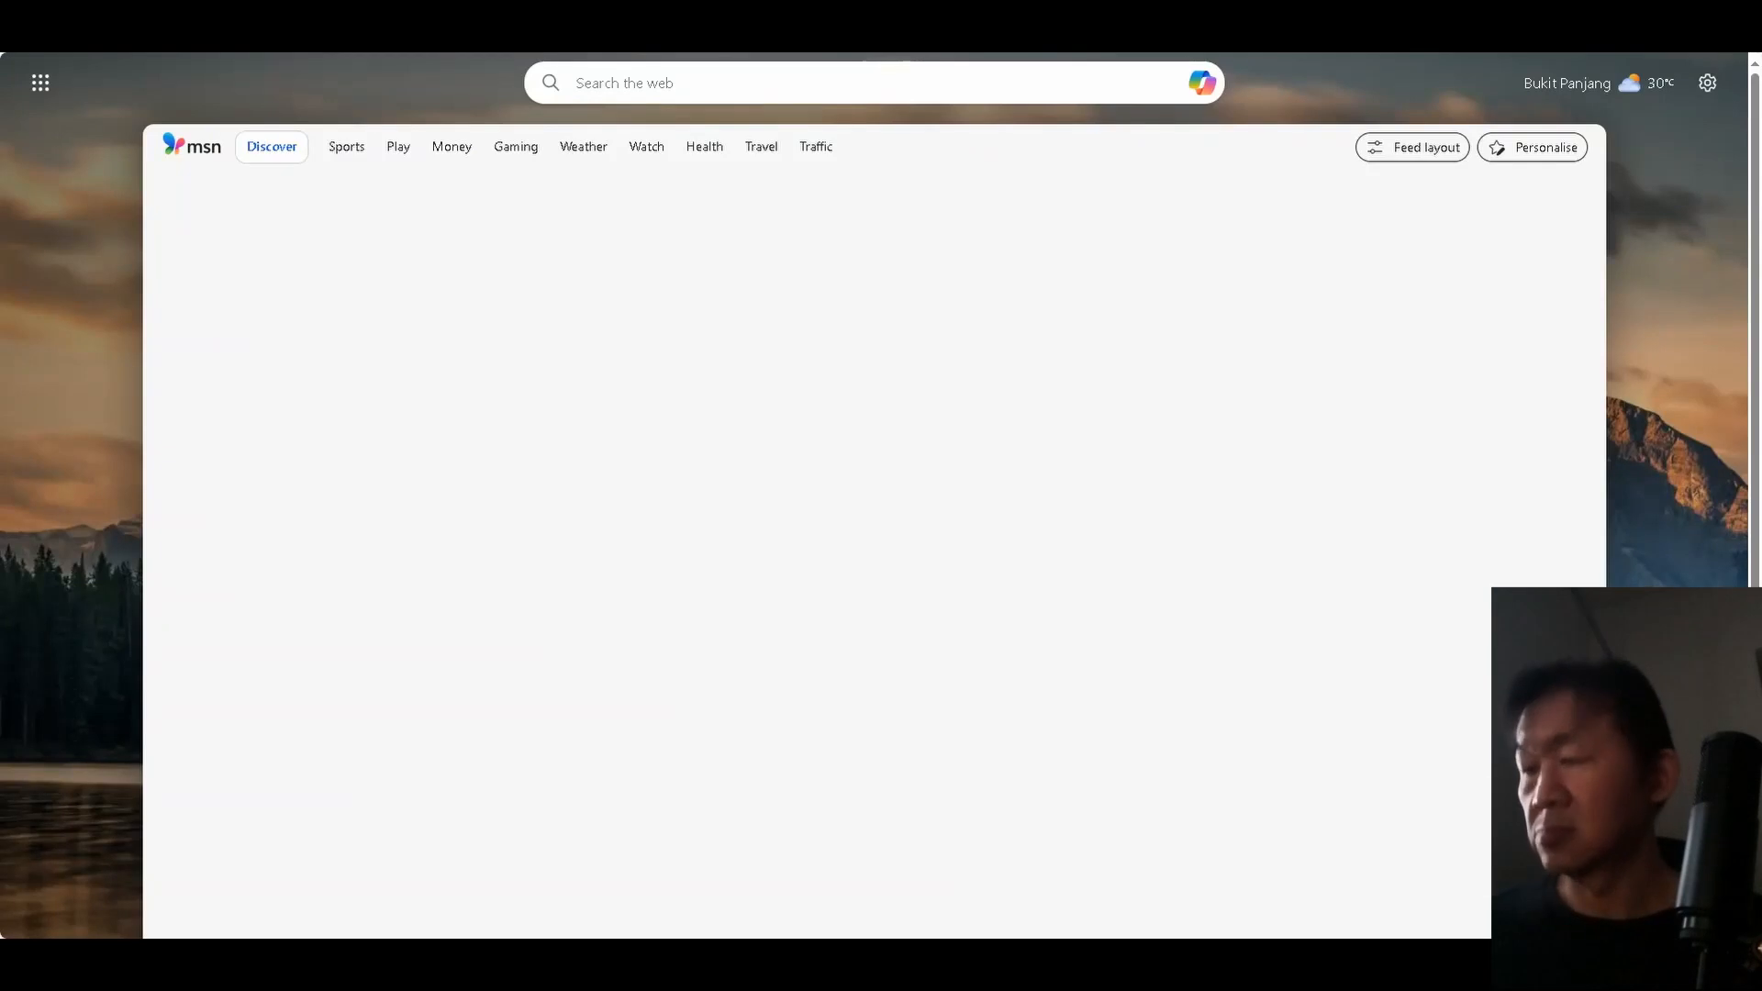
key("ctrl+v")
key("Return")
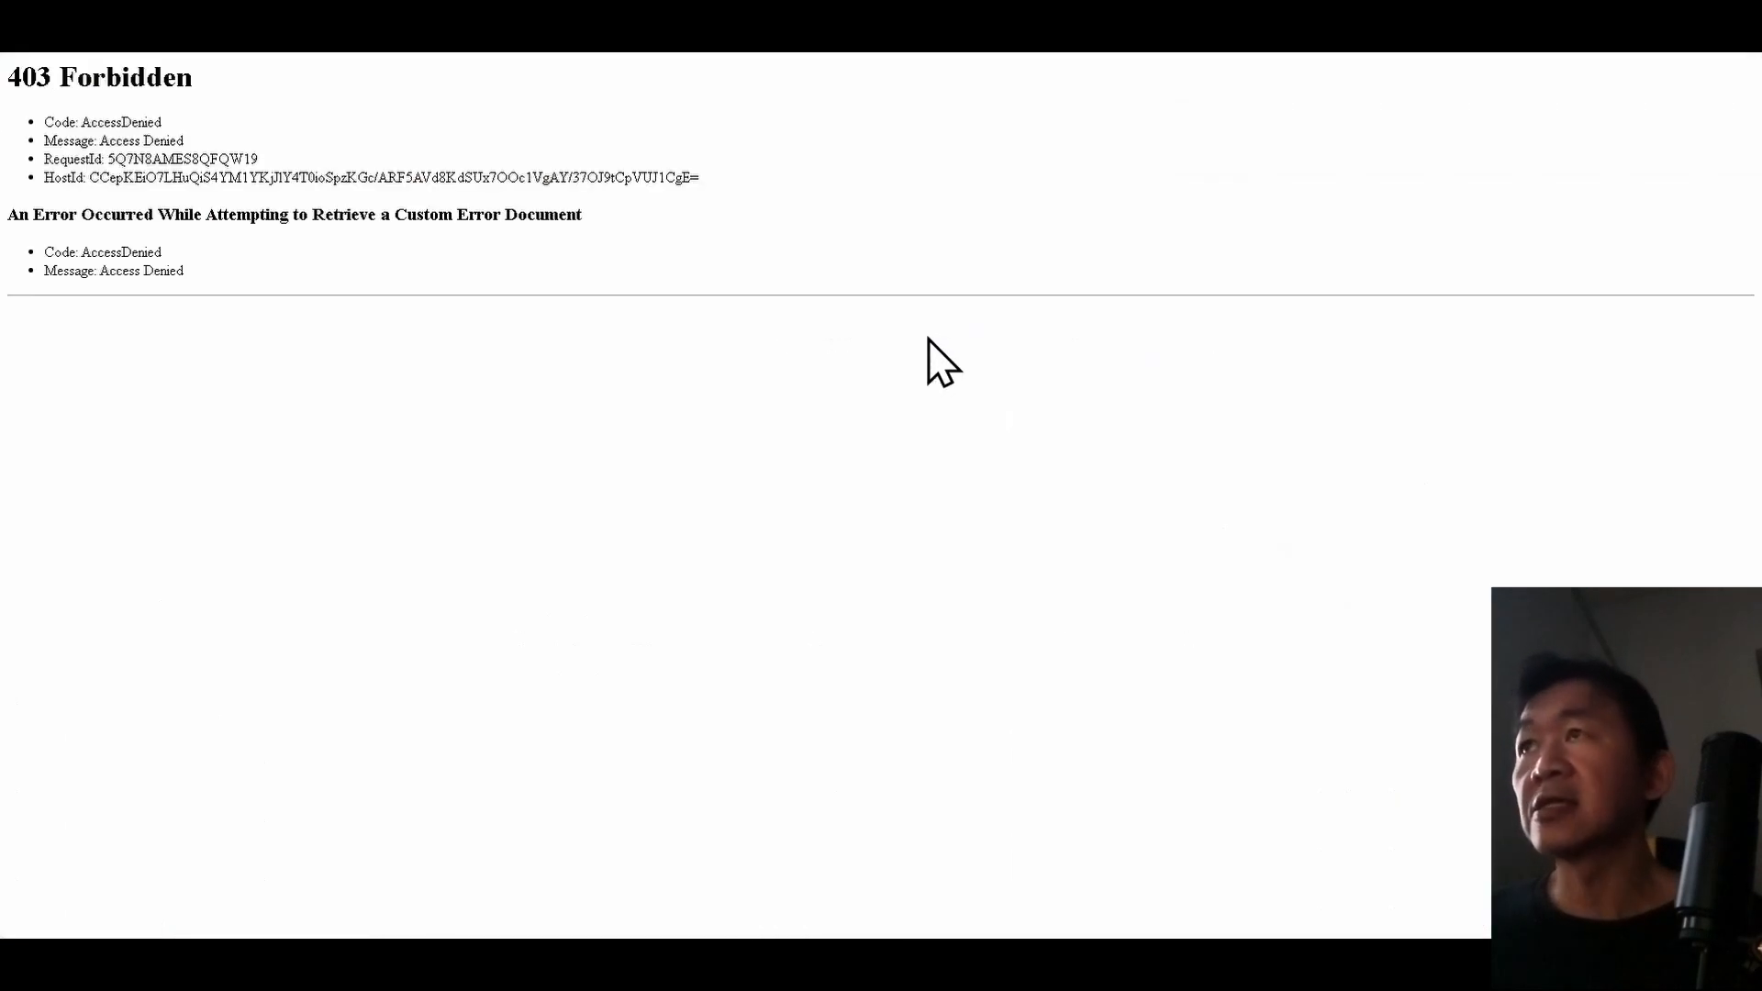
Switch to the GitHub README in Opera, copy the PublicReadGetObject bucket policy, and return to the my-first-web-app bucket in the AWS console.
key("ctrl+shift+Tab")
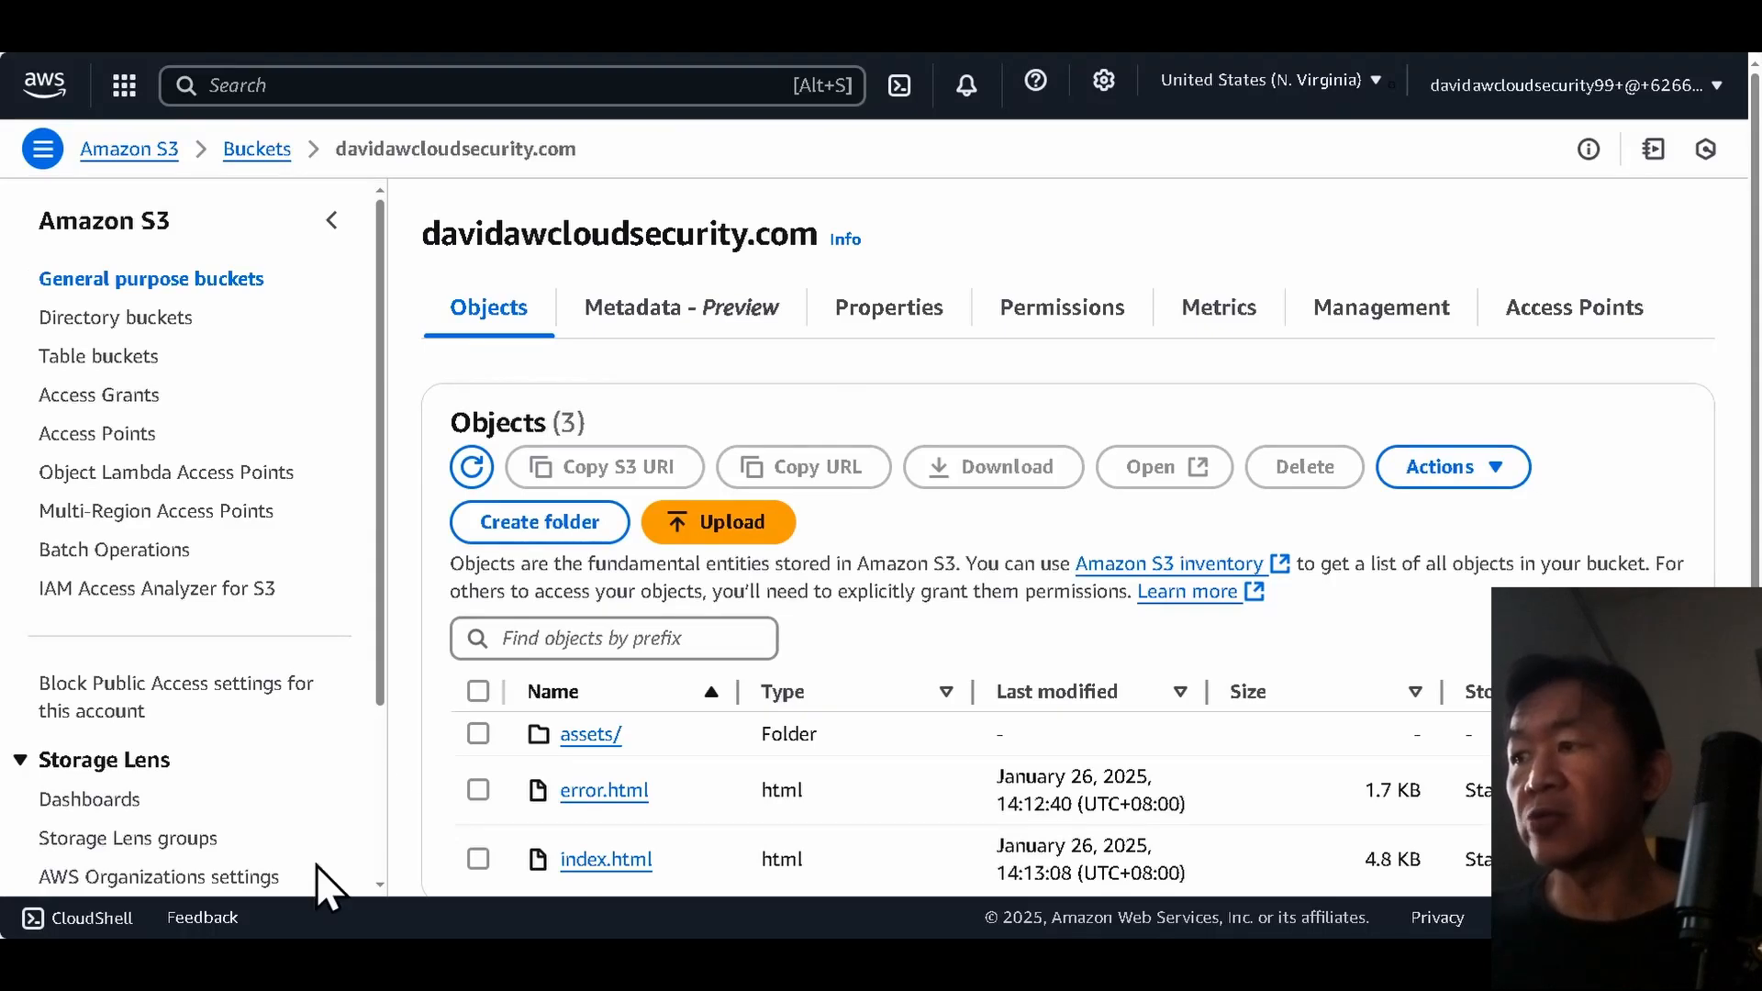
mouse_move(270, 893)
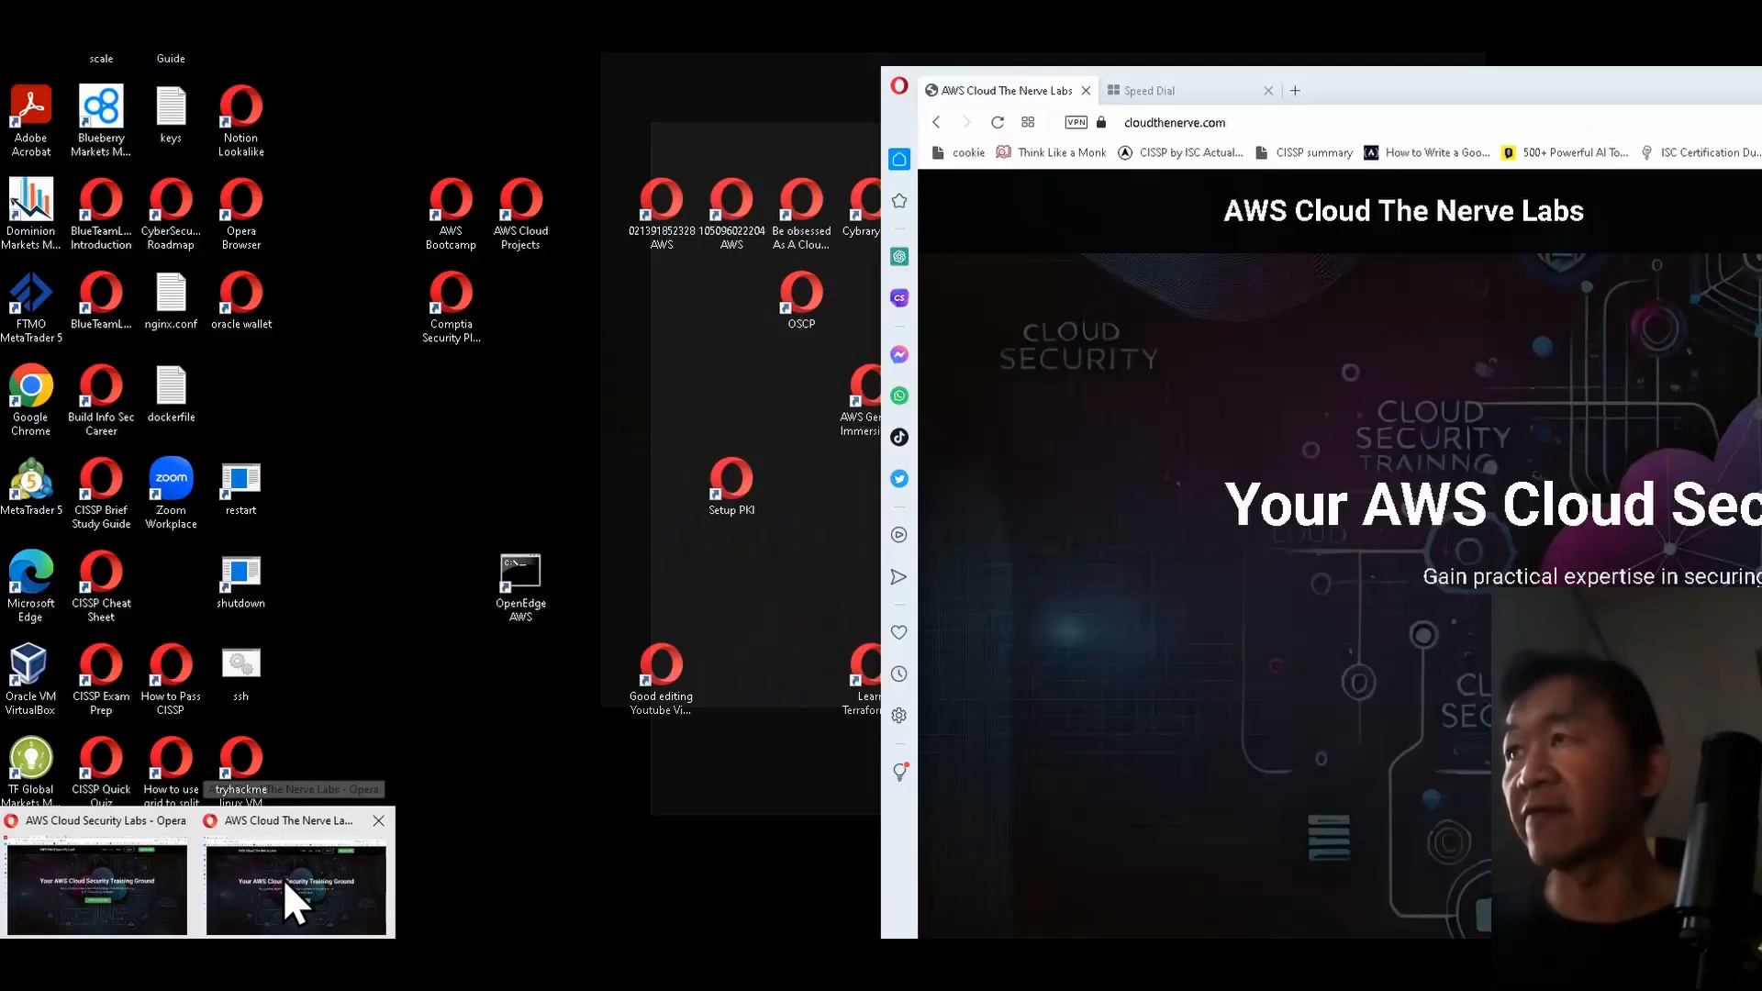
left_click(140, 899)
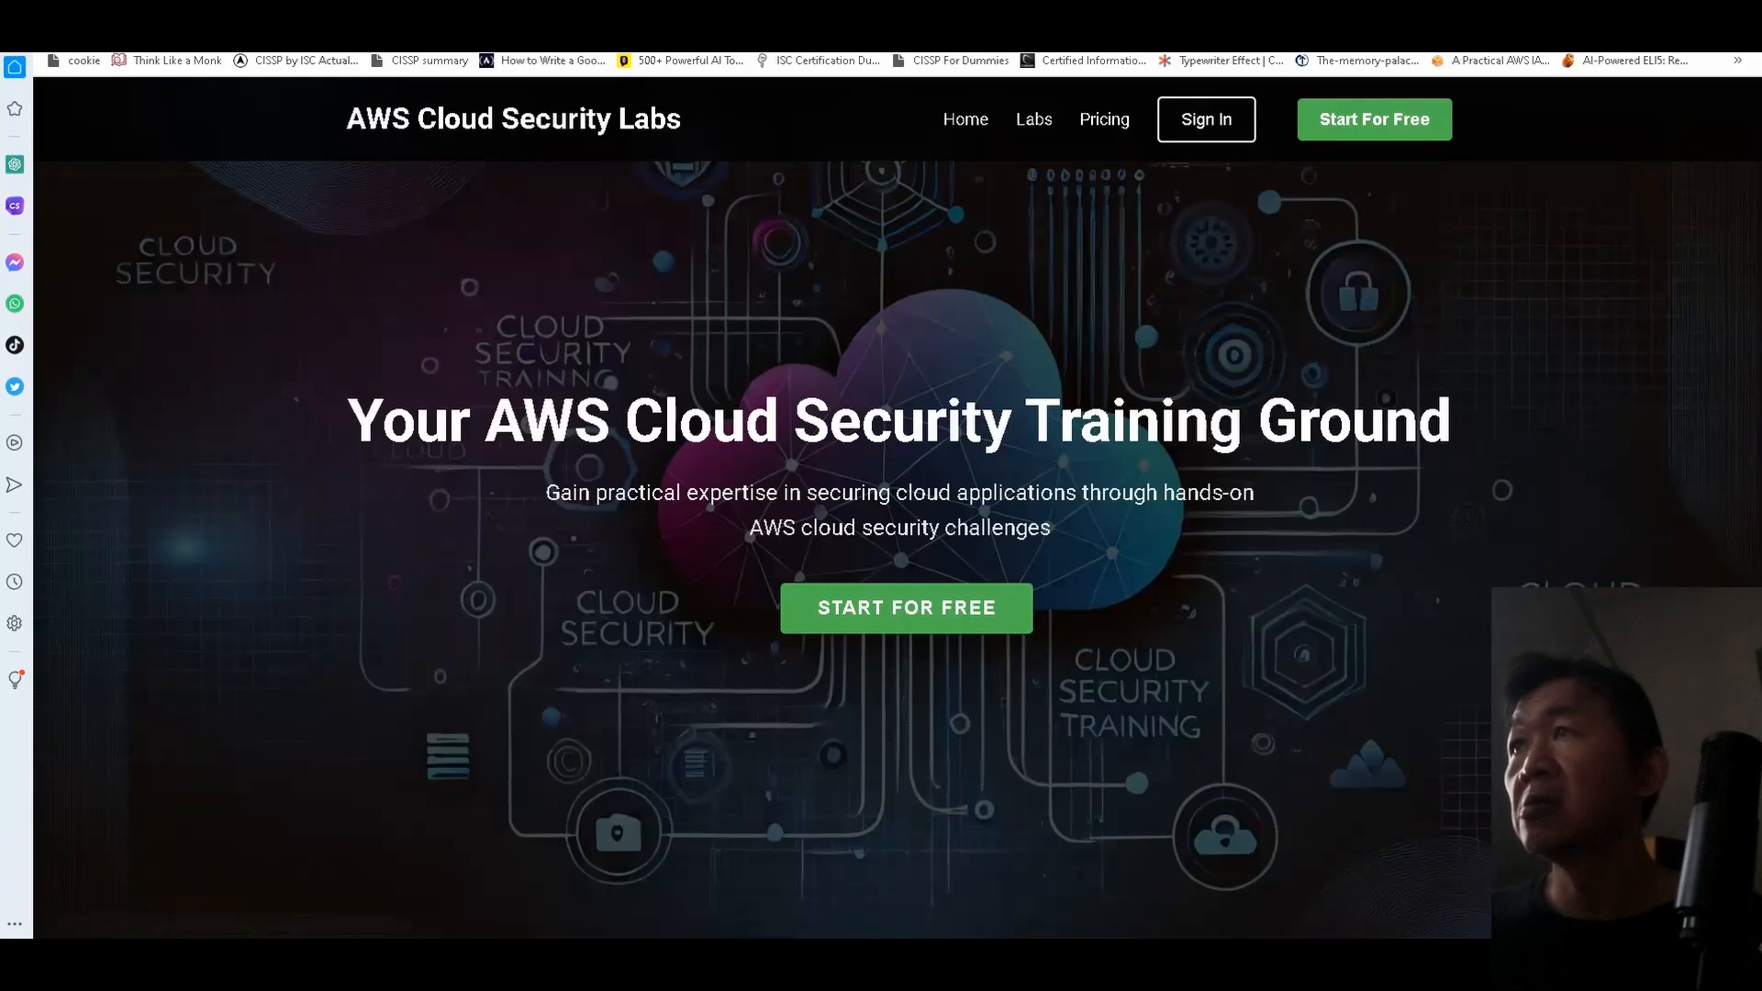
key("ctrl+Tab")
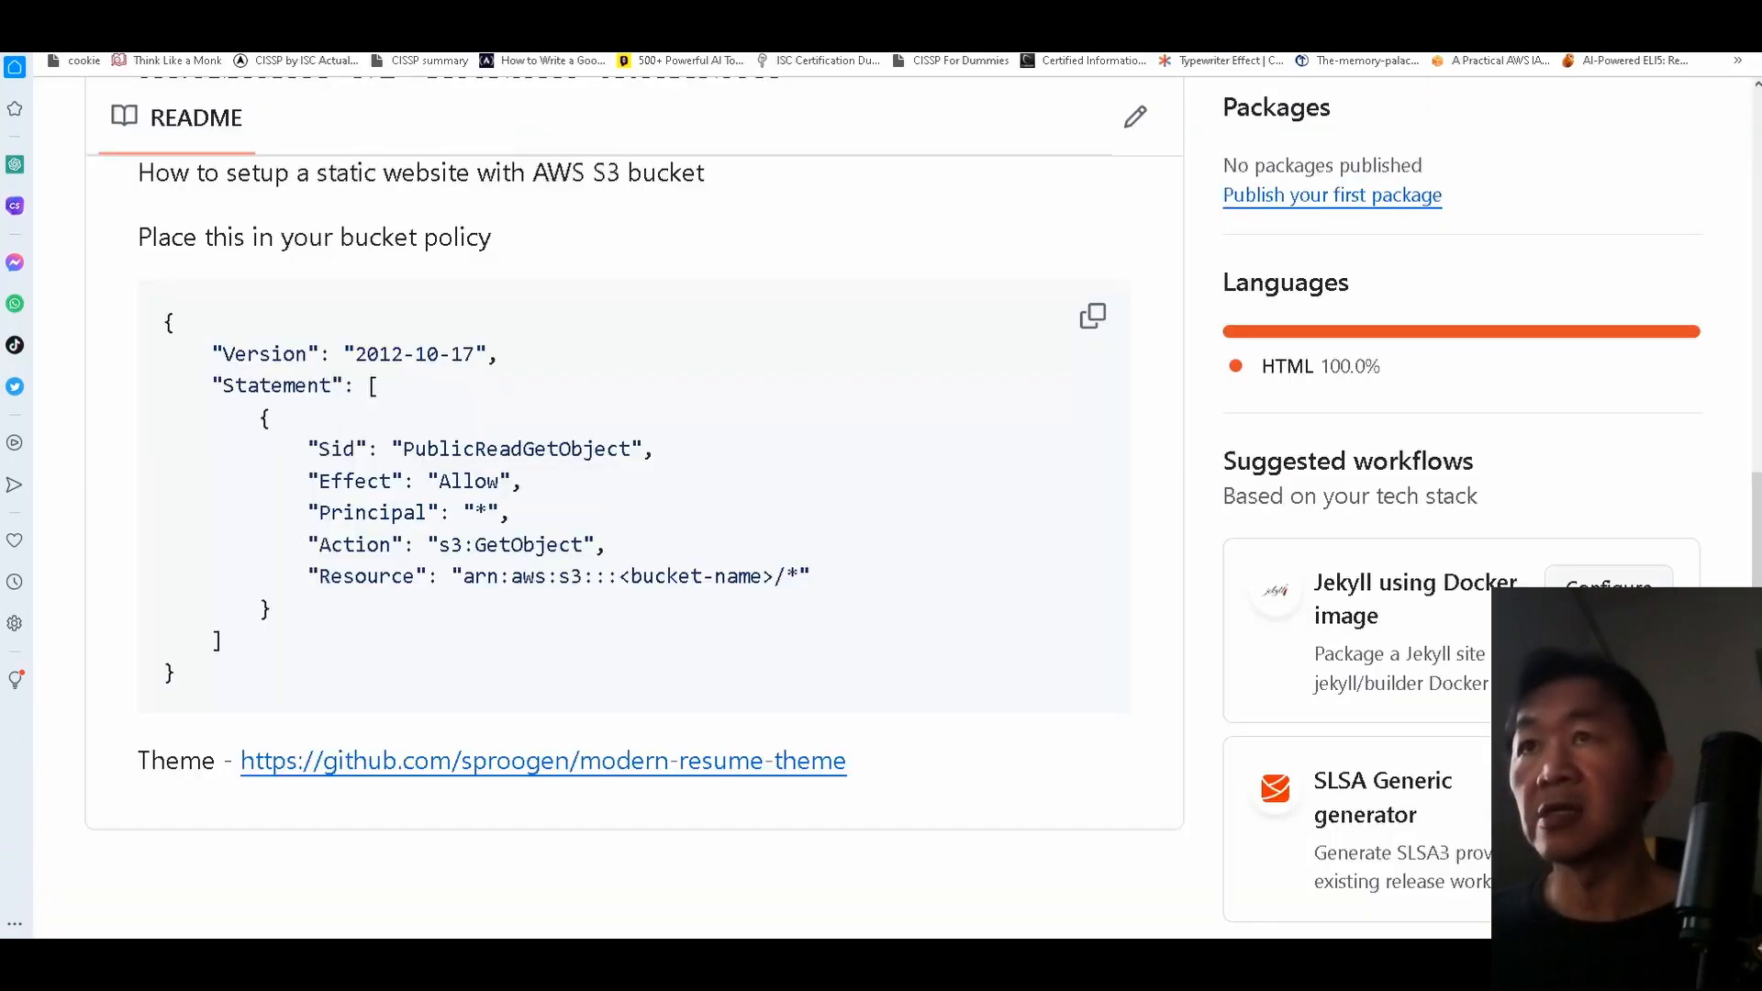
left_click(1094, 316)
key("alt+Tab")
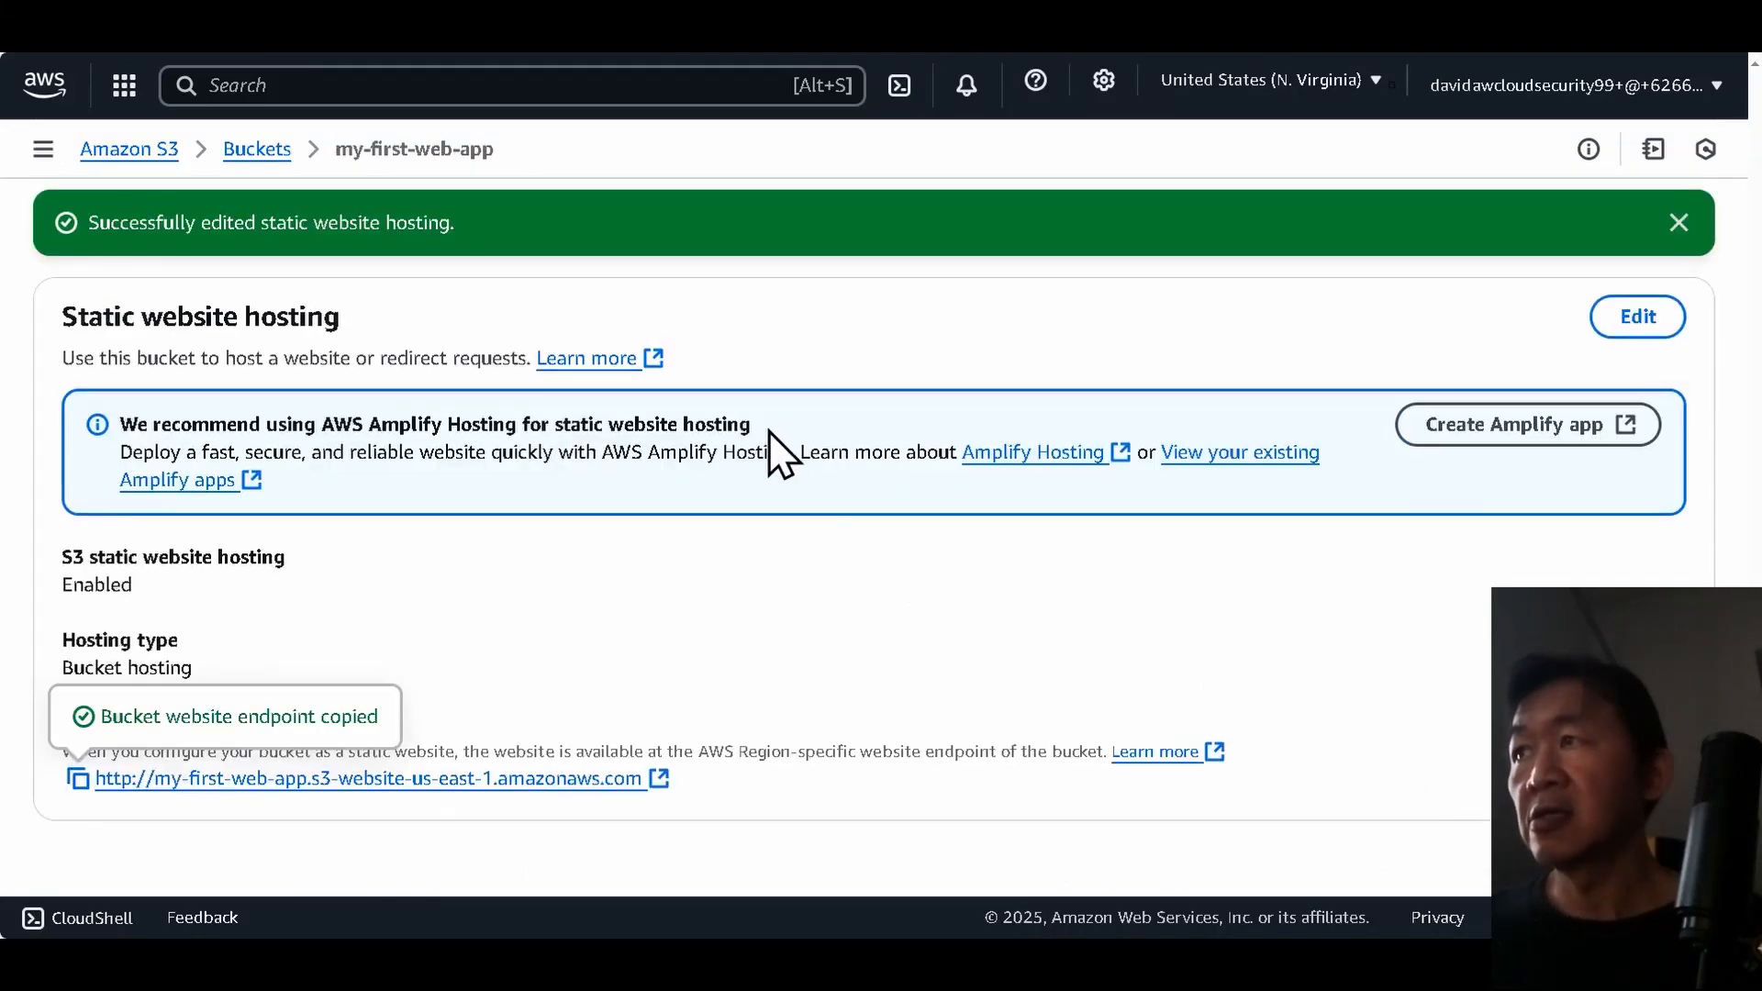
Open the my-first-web-app bucket policy for editing from its permissions and paste in the copied PublicReadGetObject policy.
scroll(772, 431, "up", 10)
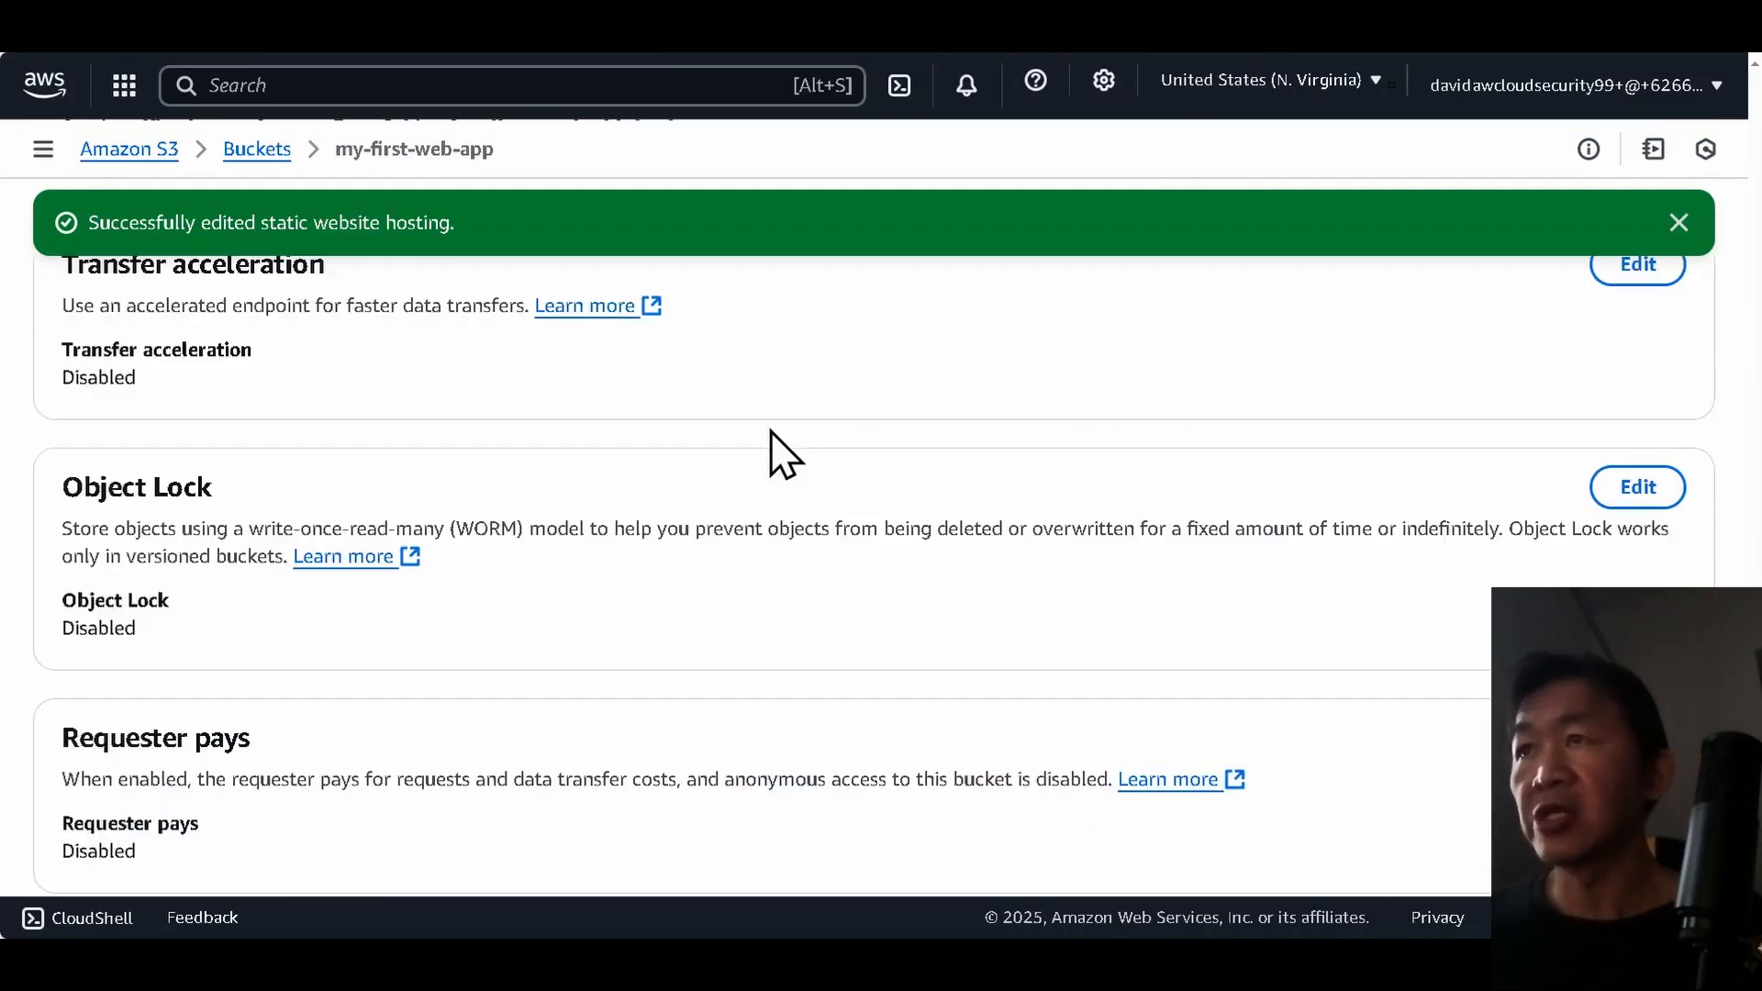
scroll(773, 431, "up", 15)
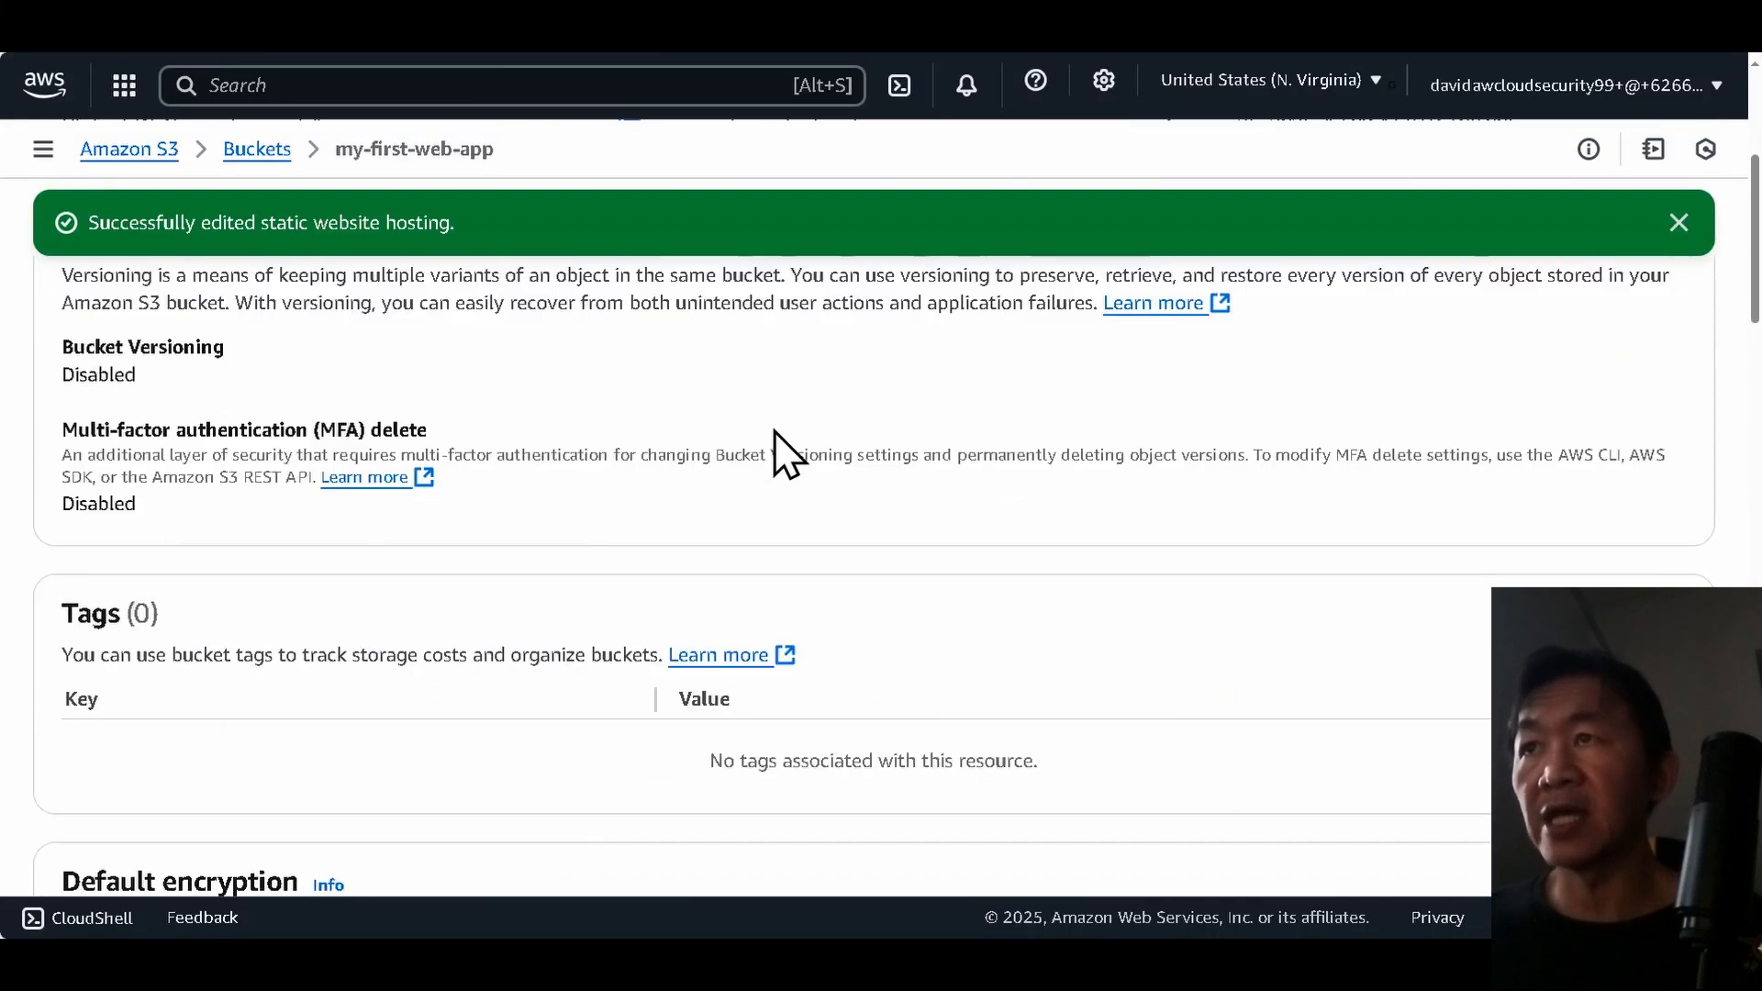
scroll(772, 431, "up", 3)
left_click(669, 404)
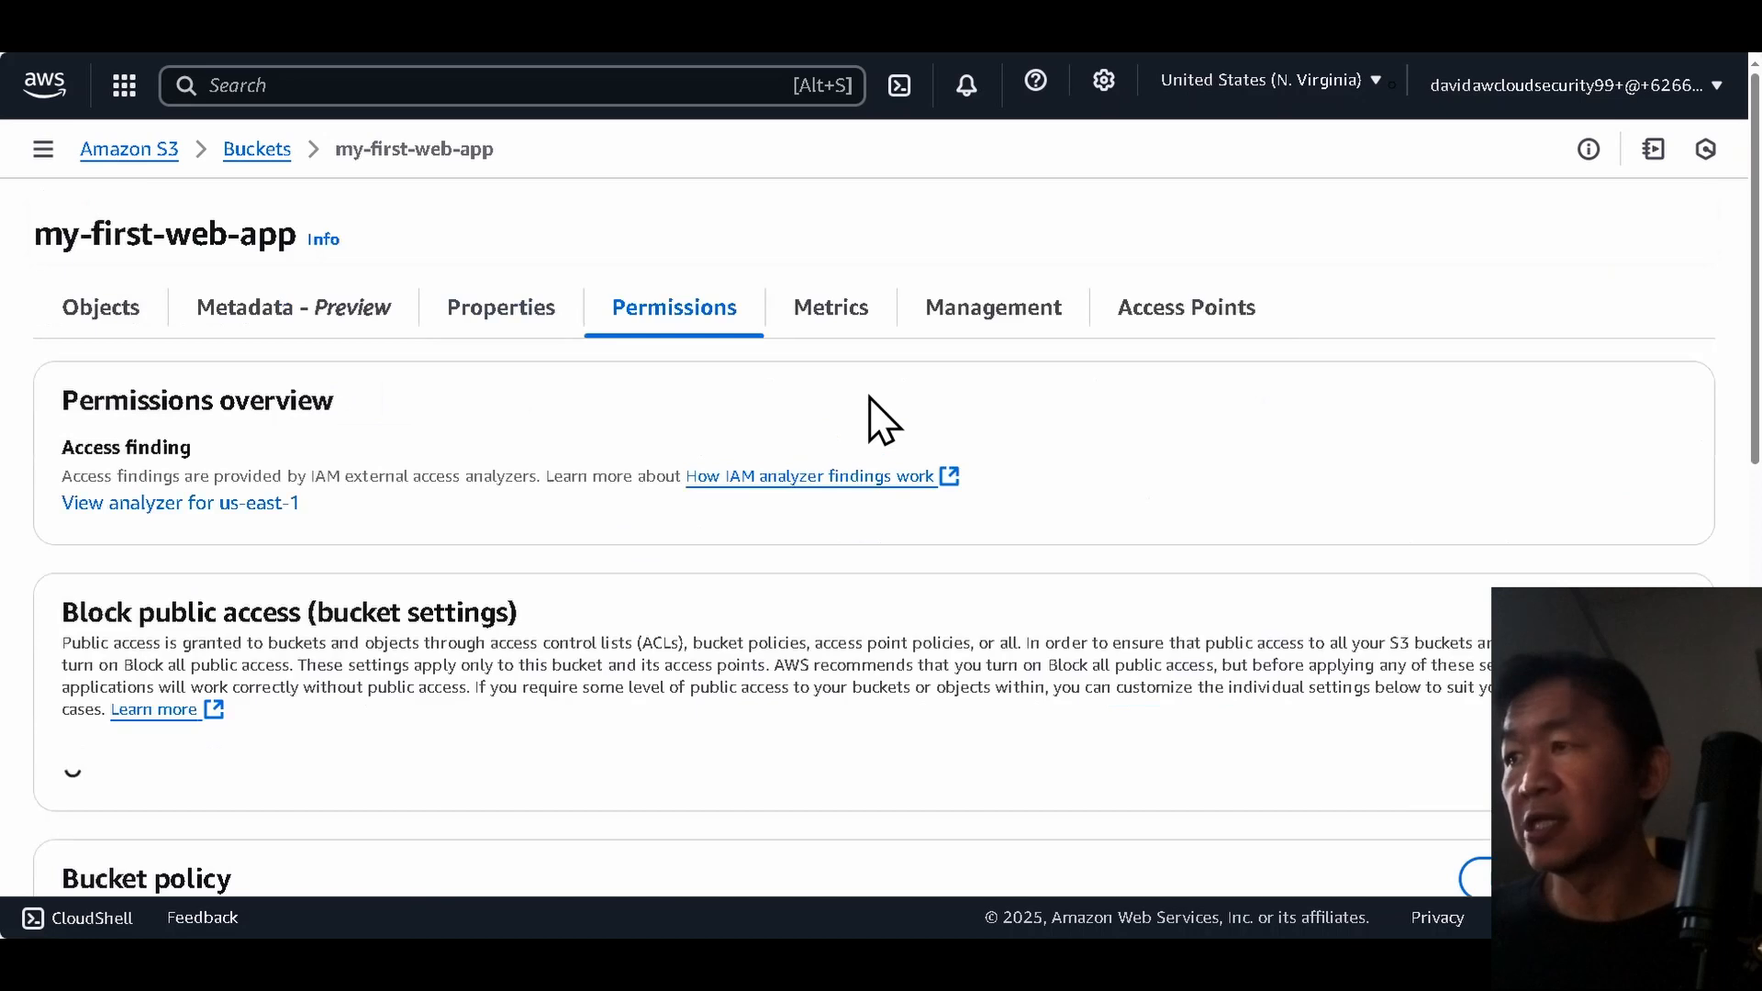
scroll(913, 456, "down", 7)
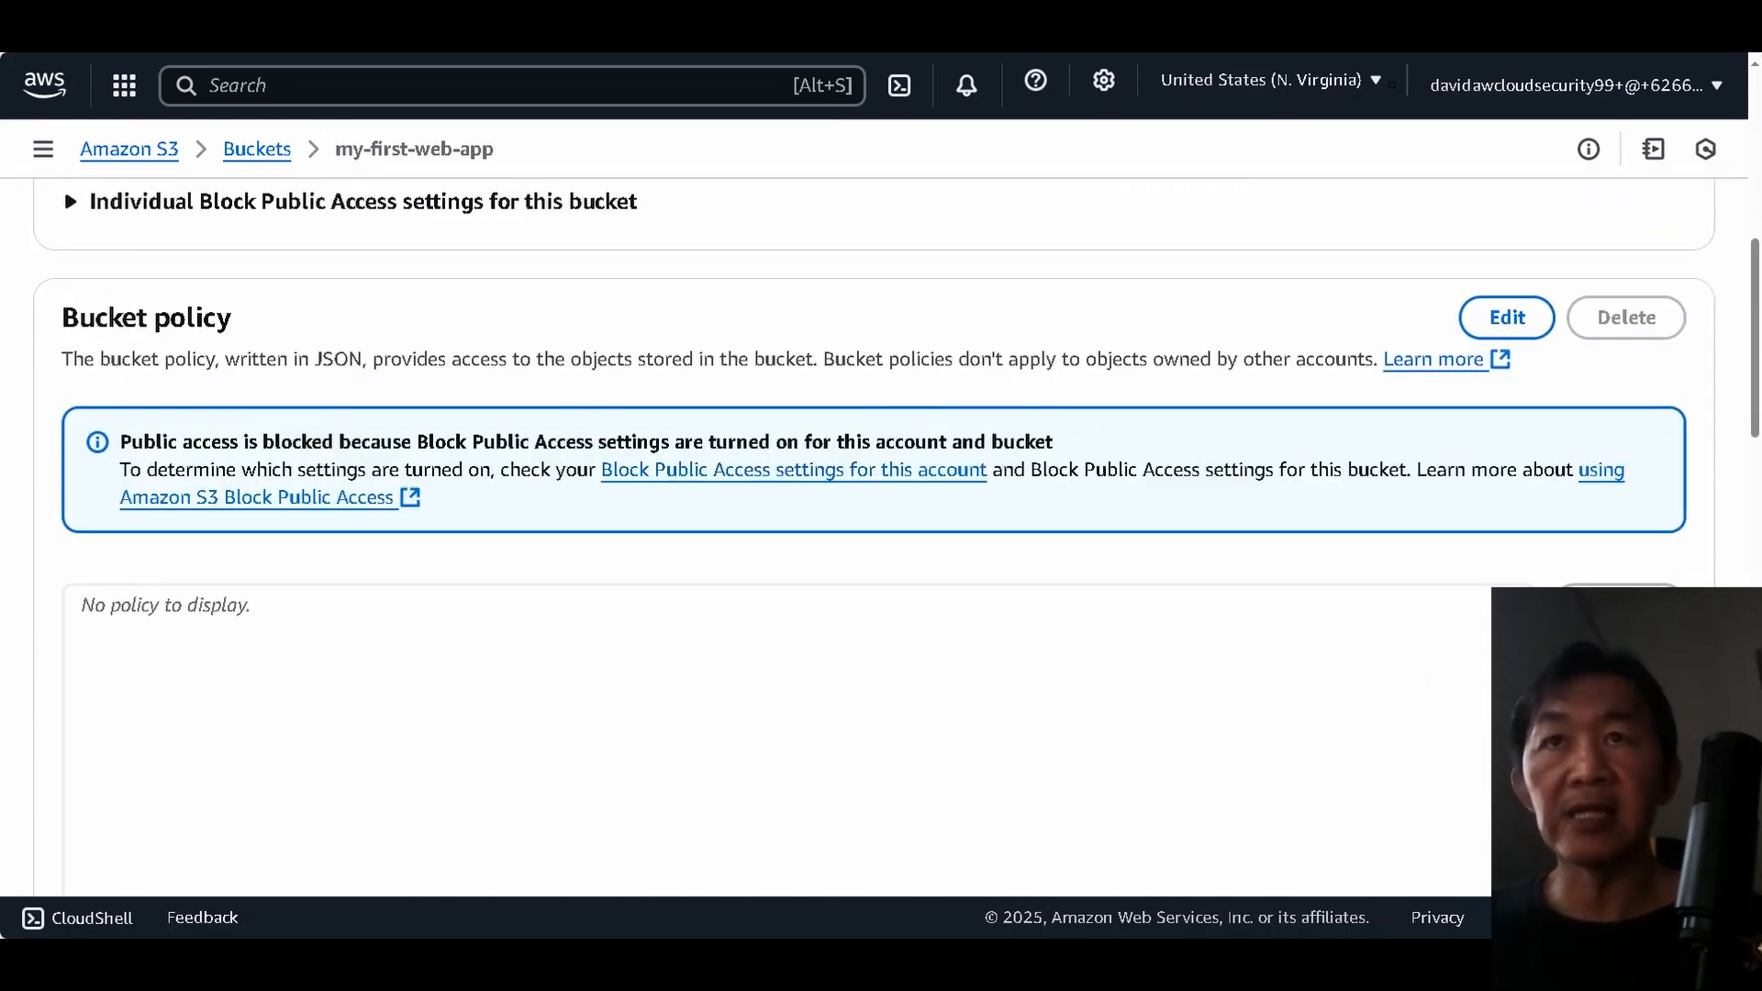
left_click(1483, 318)
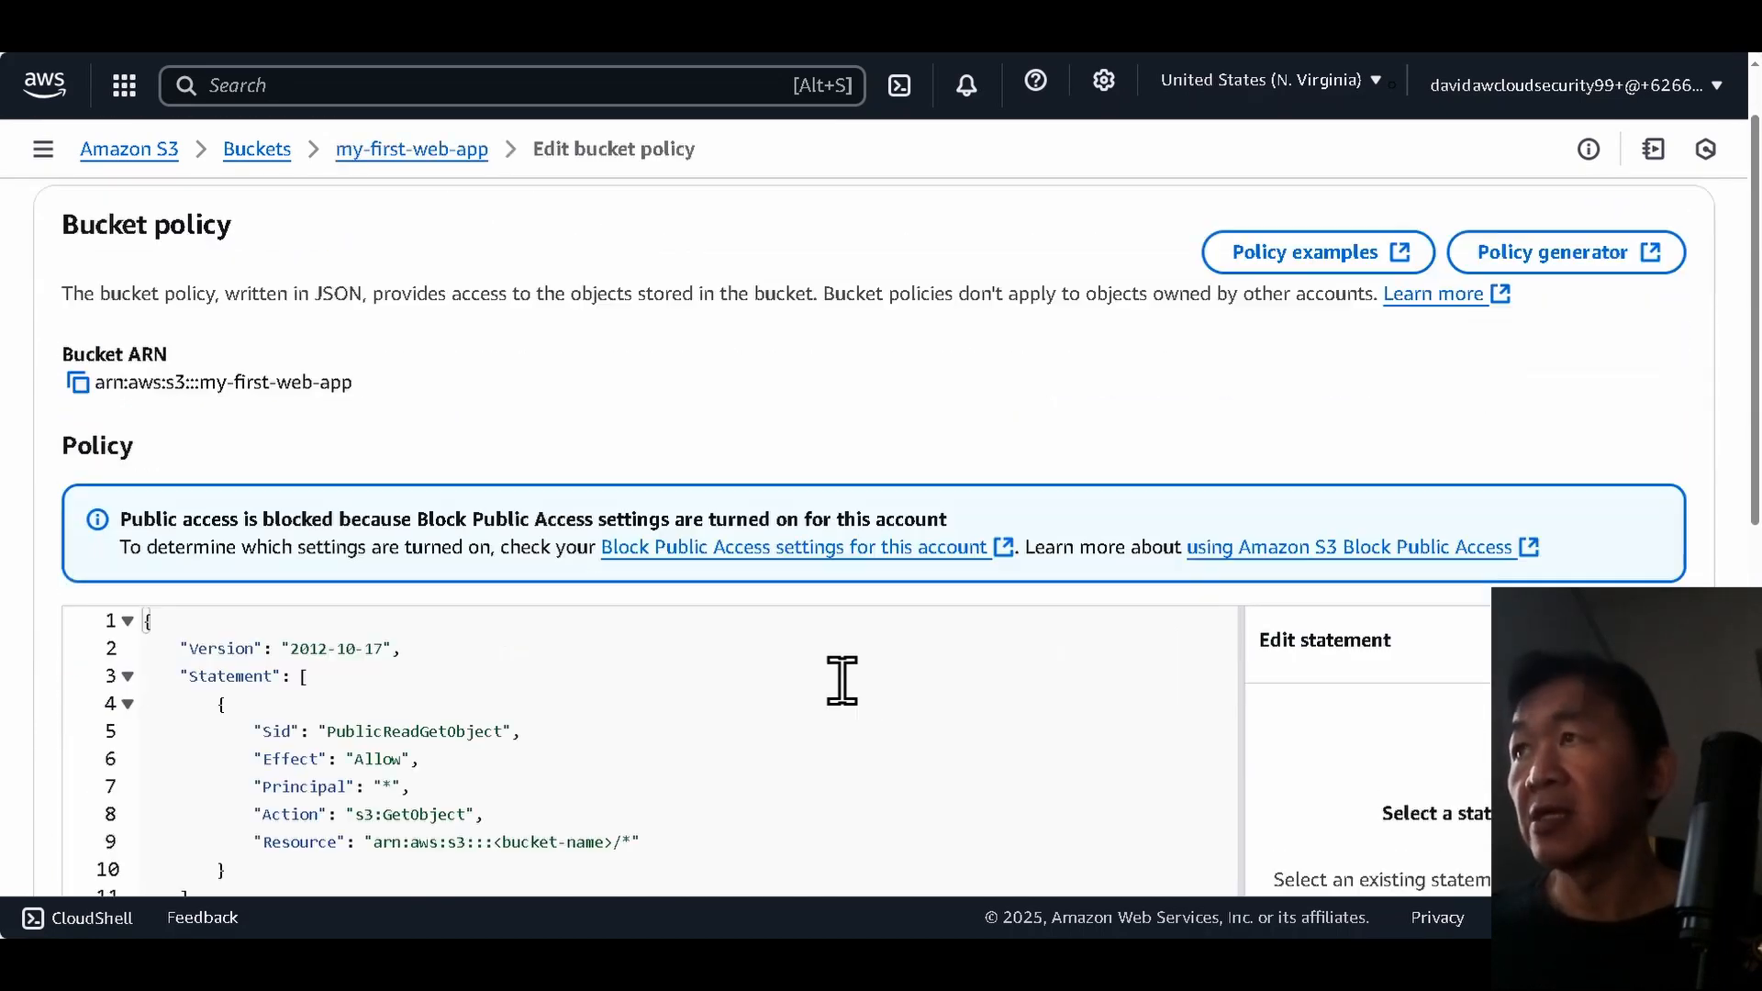
Replace the <bucket-name> placeholder in the policy's Resource ARN with my-first-web-app, keeping /* on the same line, and save the policy.
left_click_drag(338, 158, 517, 163)
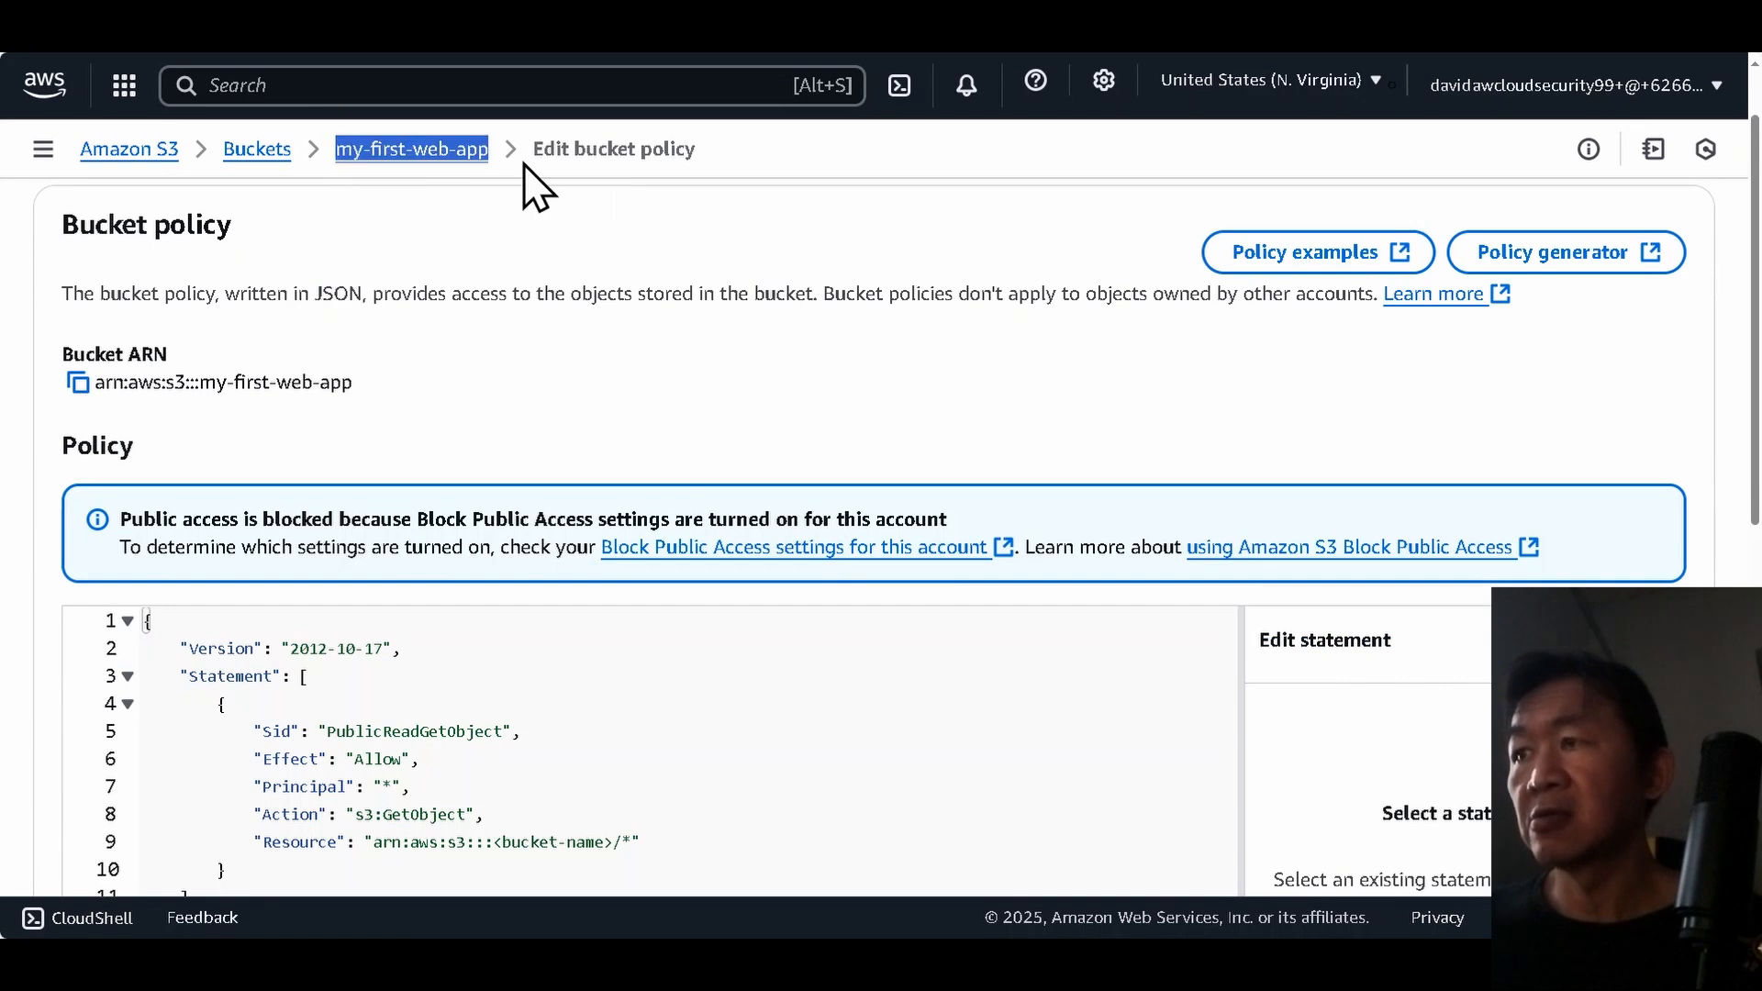
scroll(603, 470, "down", 3)
left_click(496, 473)
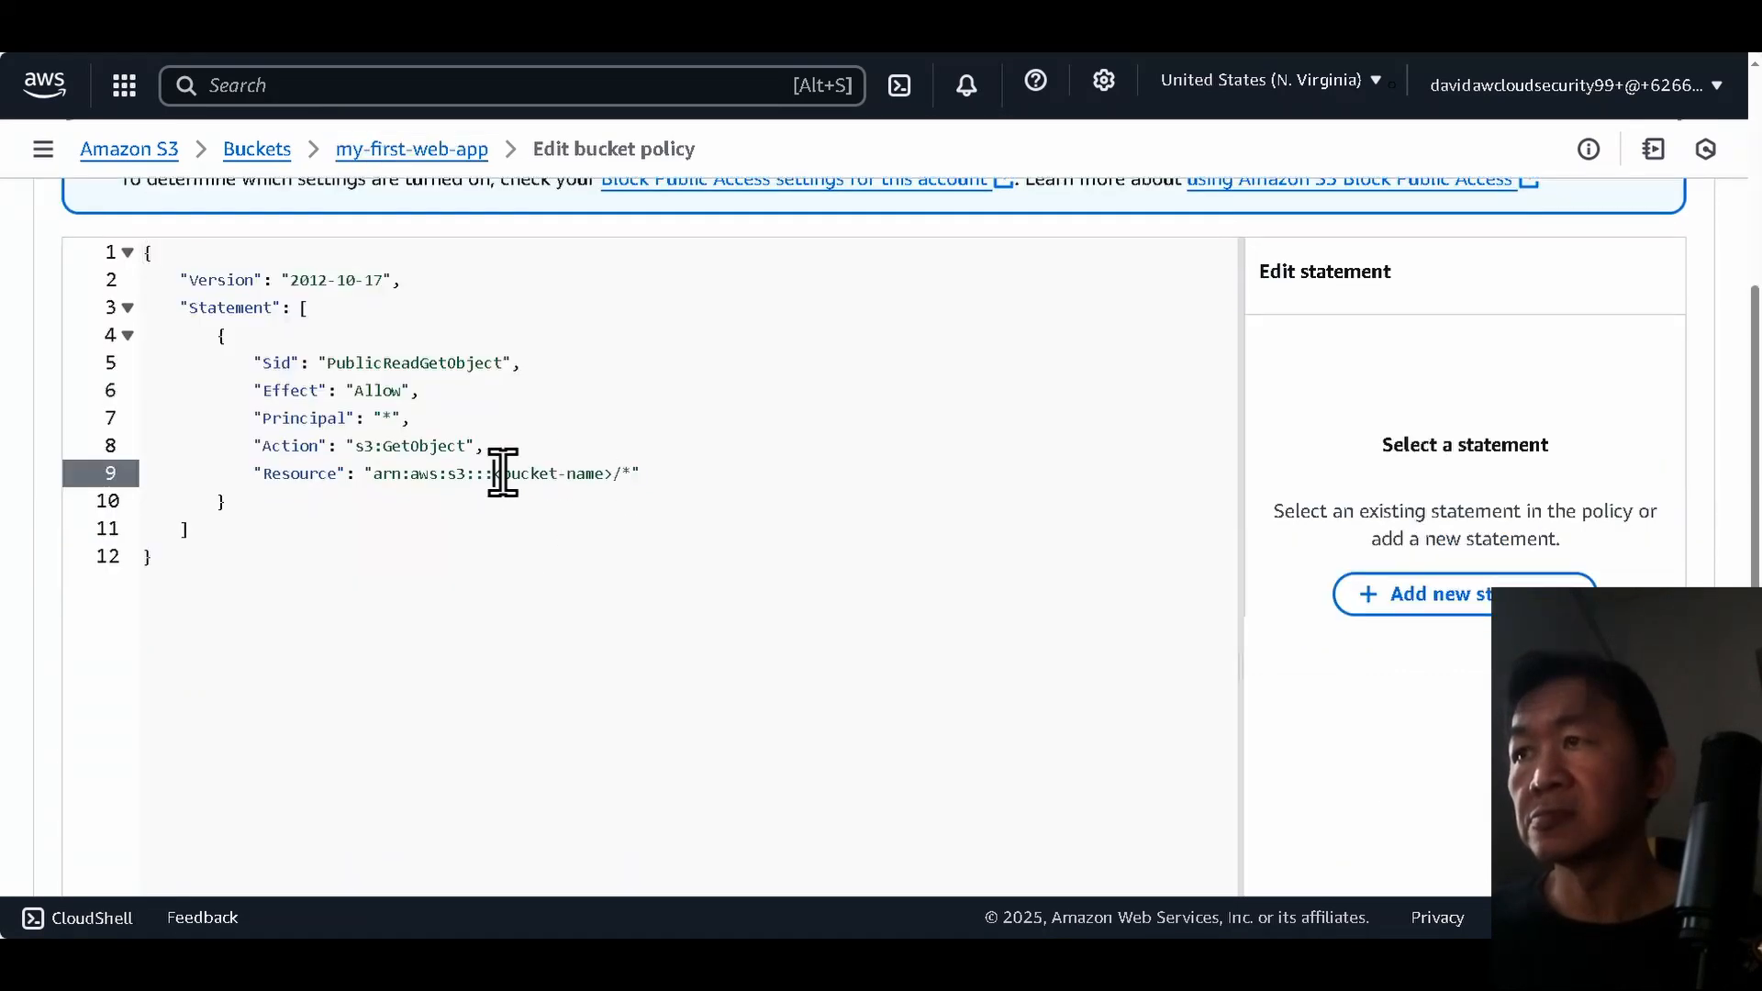
left_click(613, 473, "shift")
key("ctrl+v")
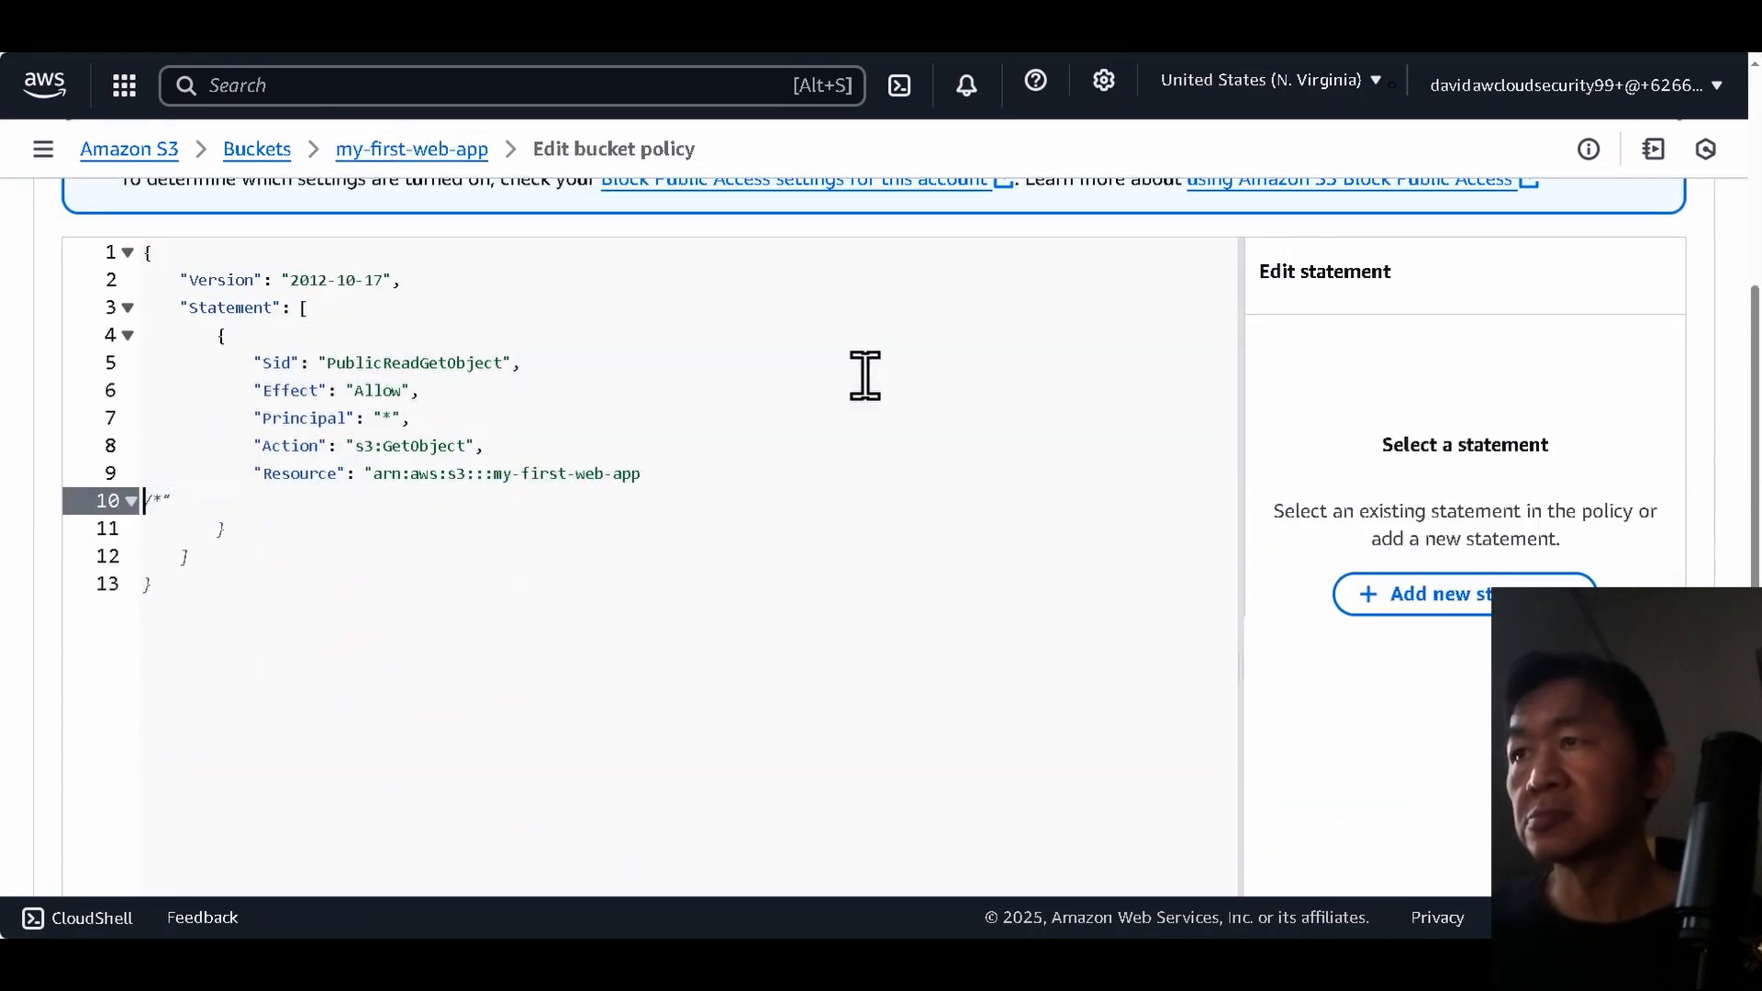
key("BackSpace")
scroll(860, 378, "down", 5)
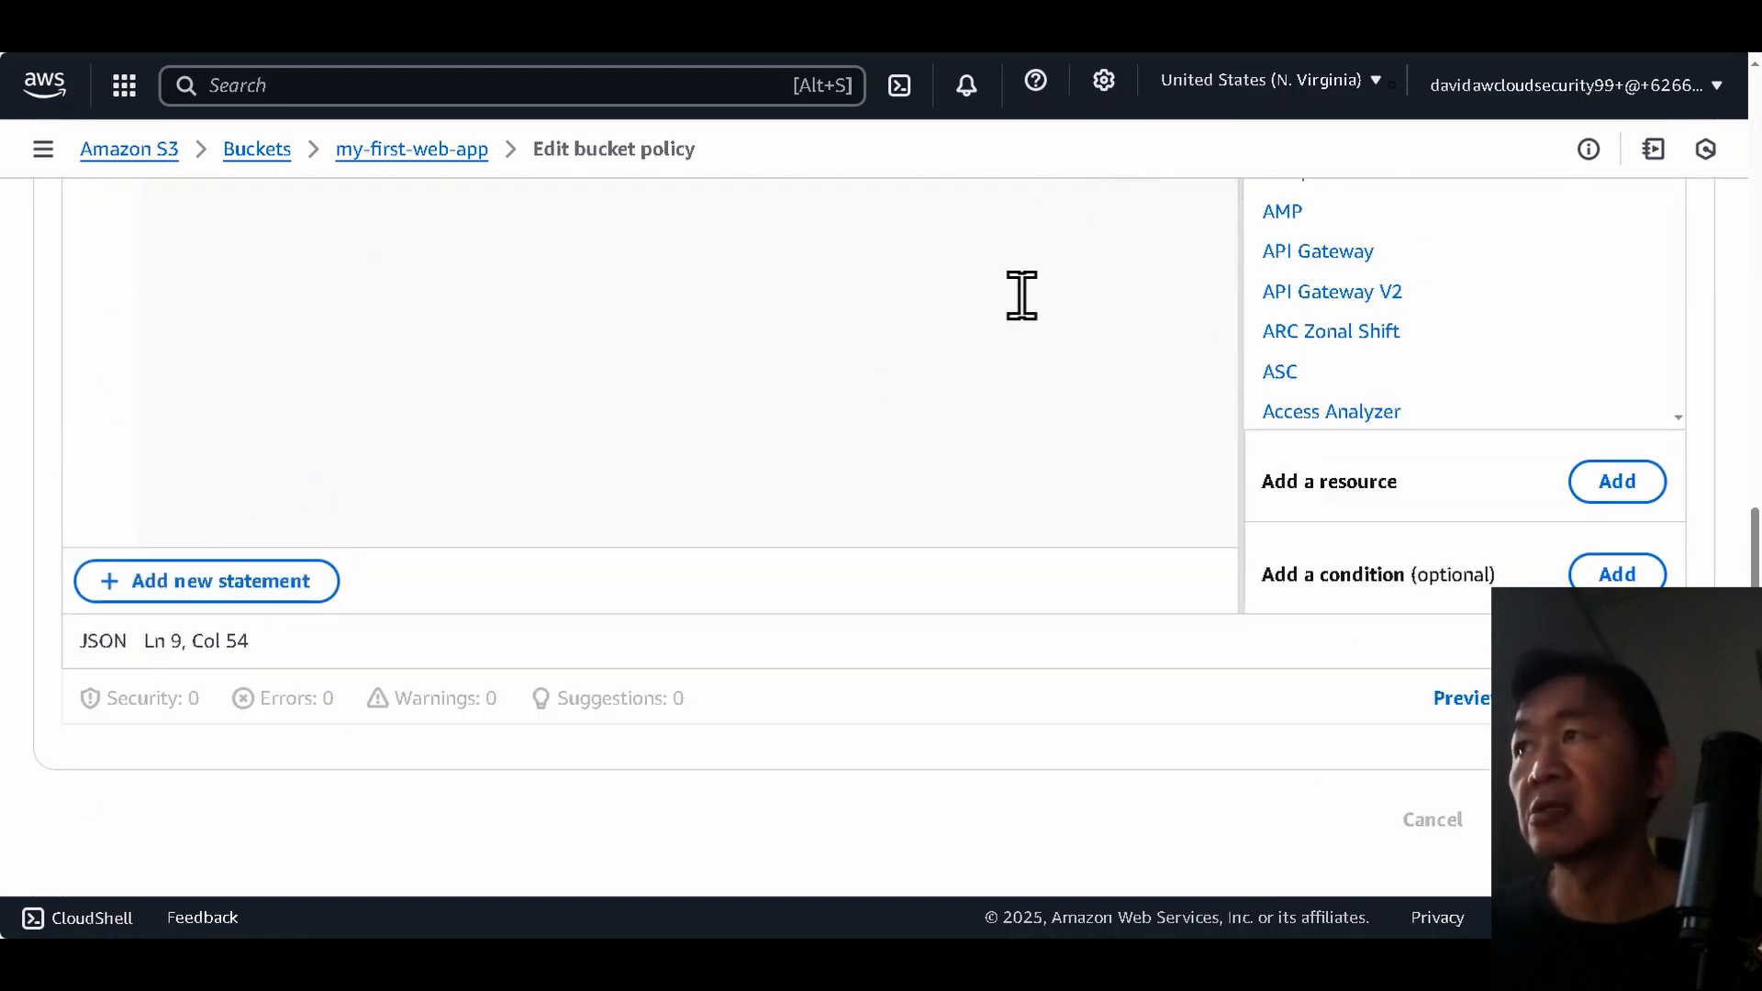
Detach the website endpoint tab into its own window, reload the page to check the site, and close the window.
left_click(1225, 27)
left_click_drag(1240, 85, 1082, 275)
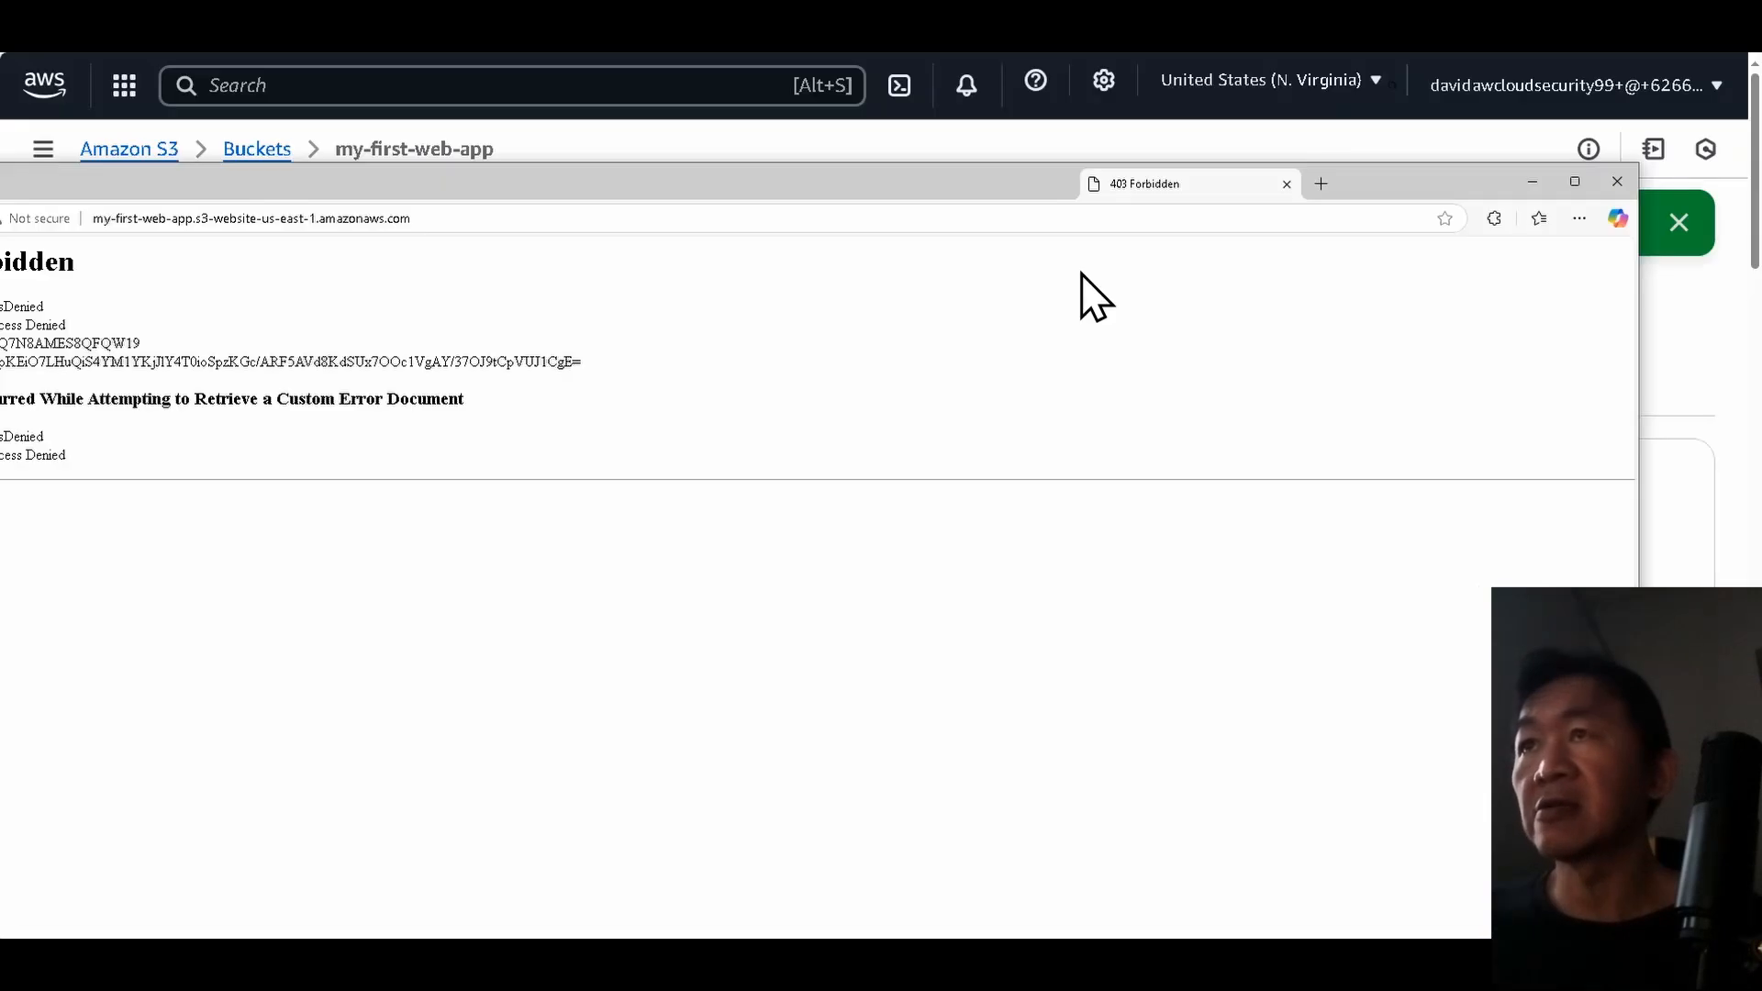
left_click_drag(734, 182, 1101, 174)
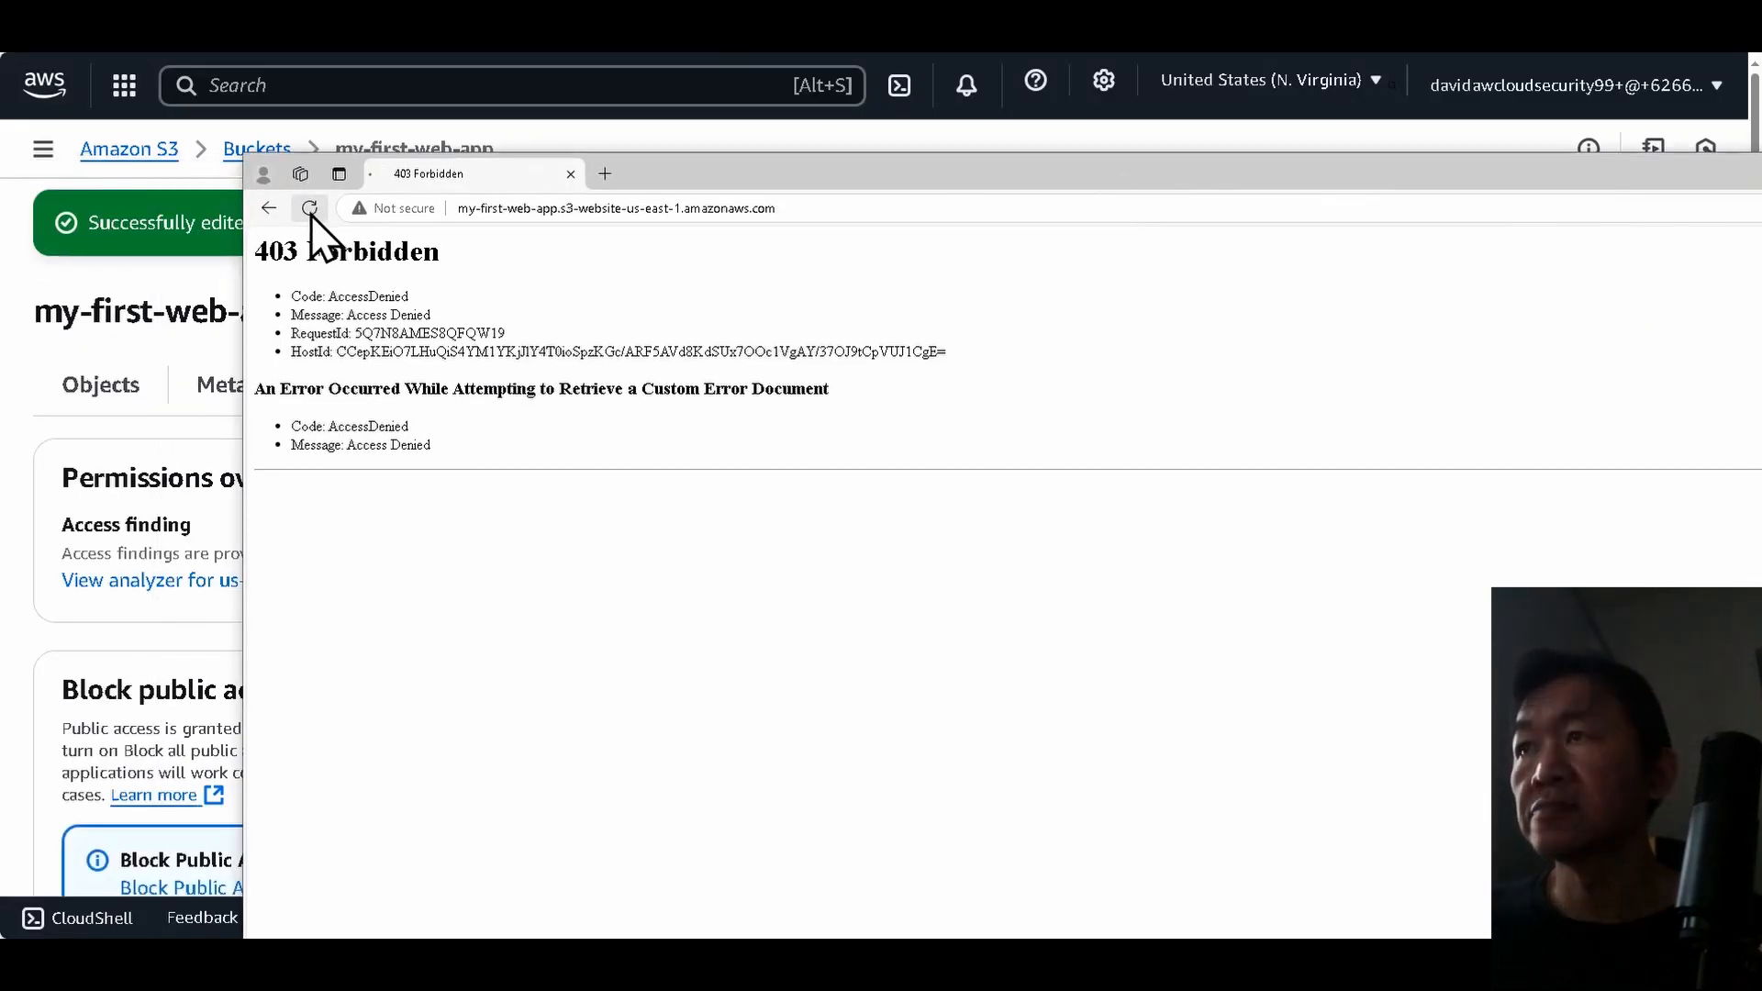
left_click(310, 208)
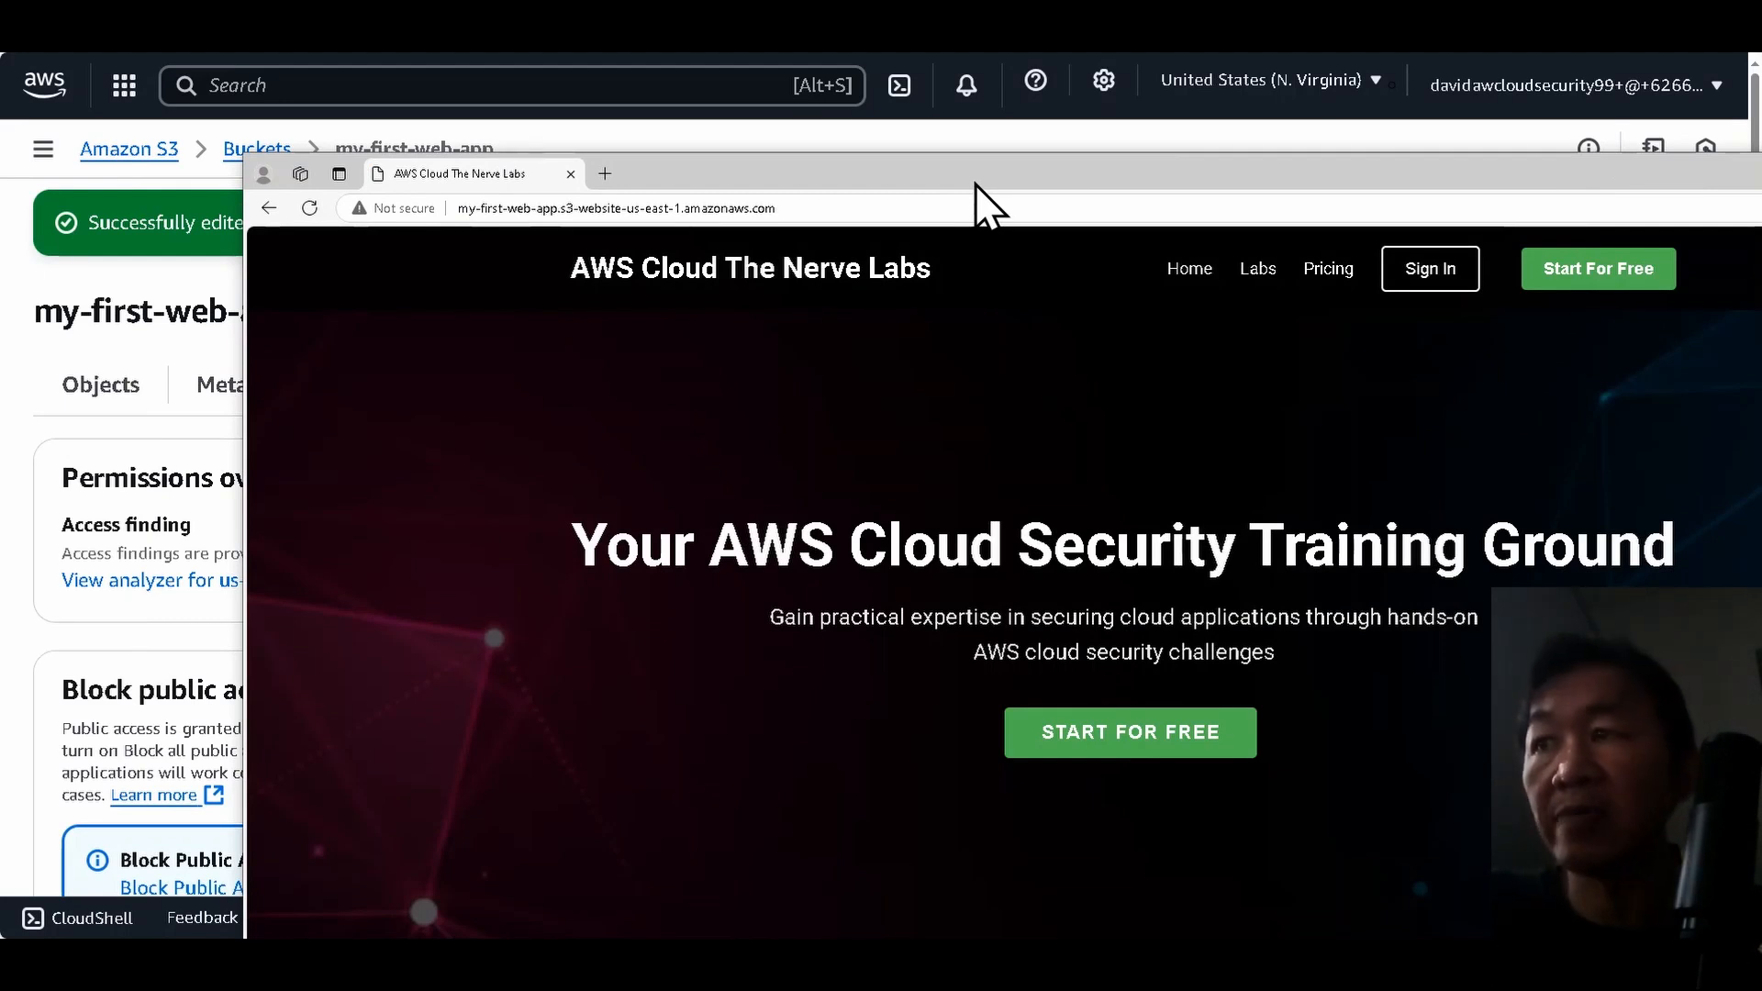
left_click_drag(974, 185, 888, 57)
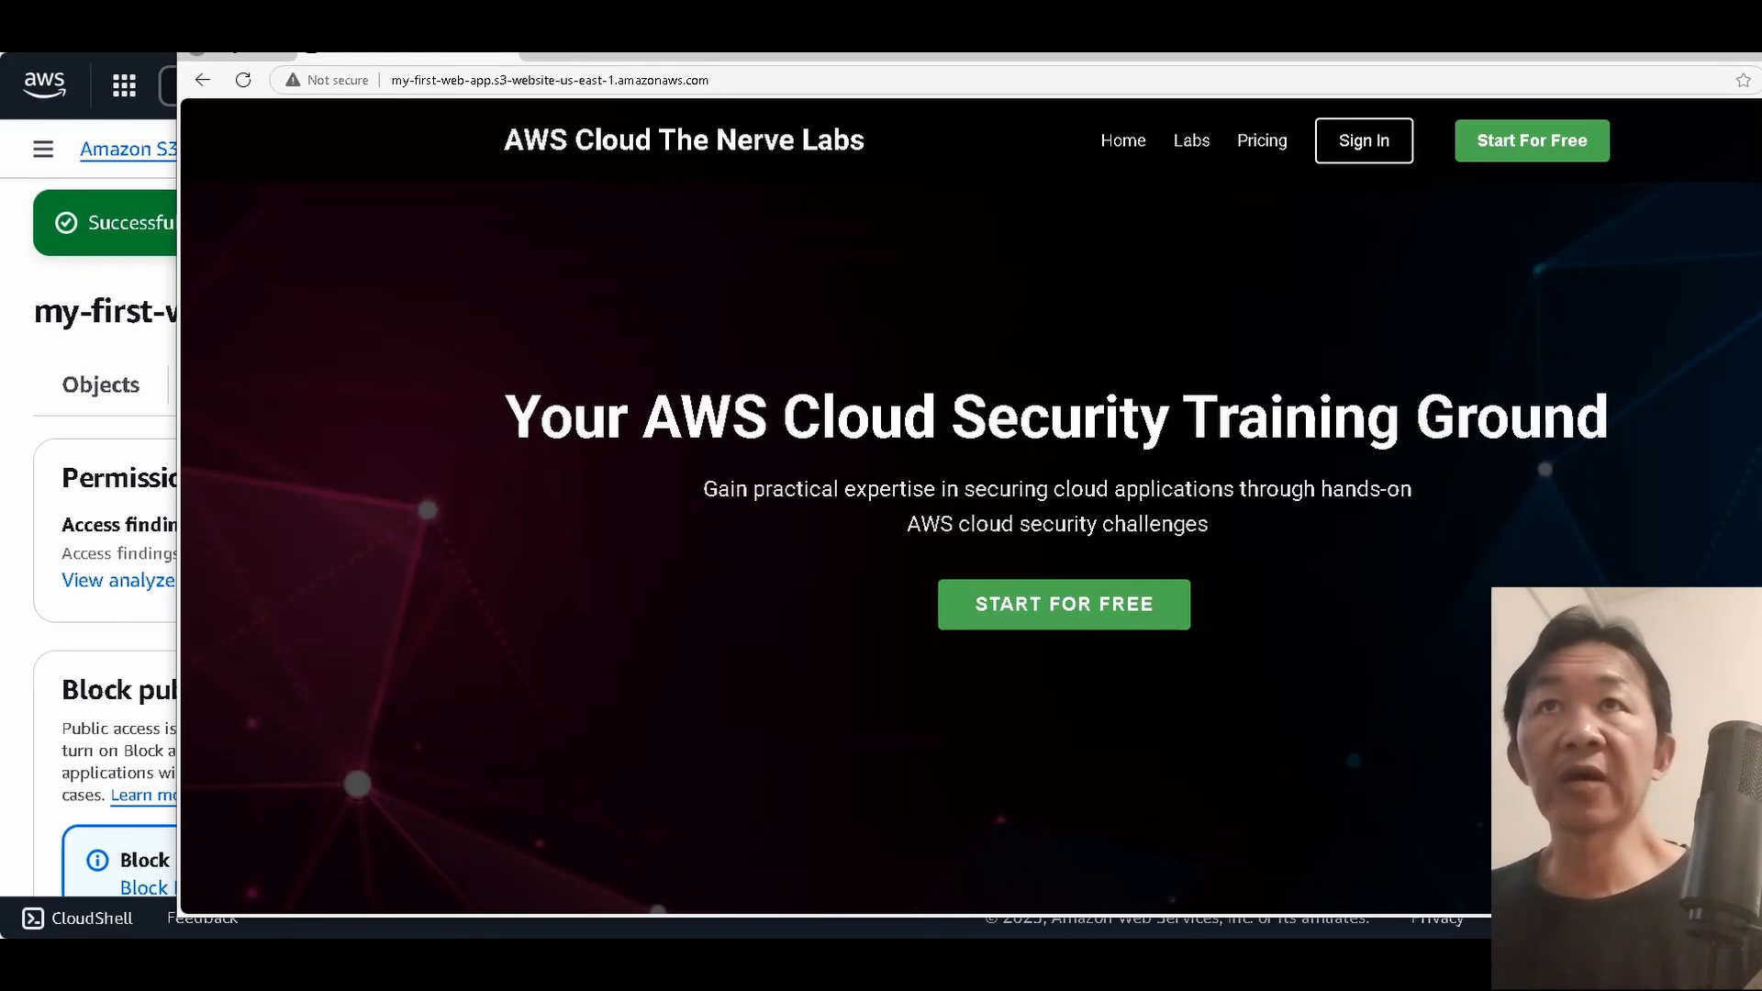
left_click_drag(1743, 55, 1294, 197)
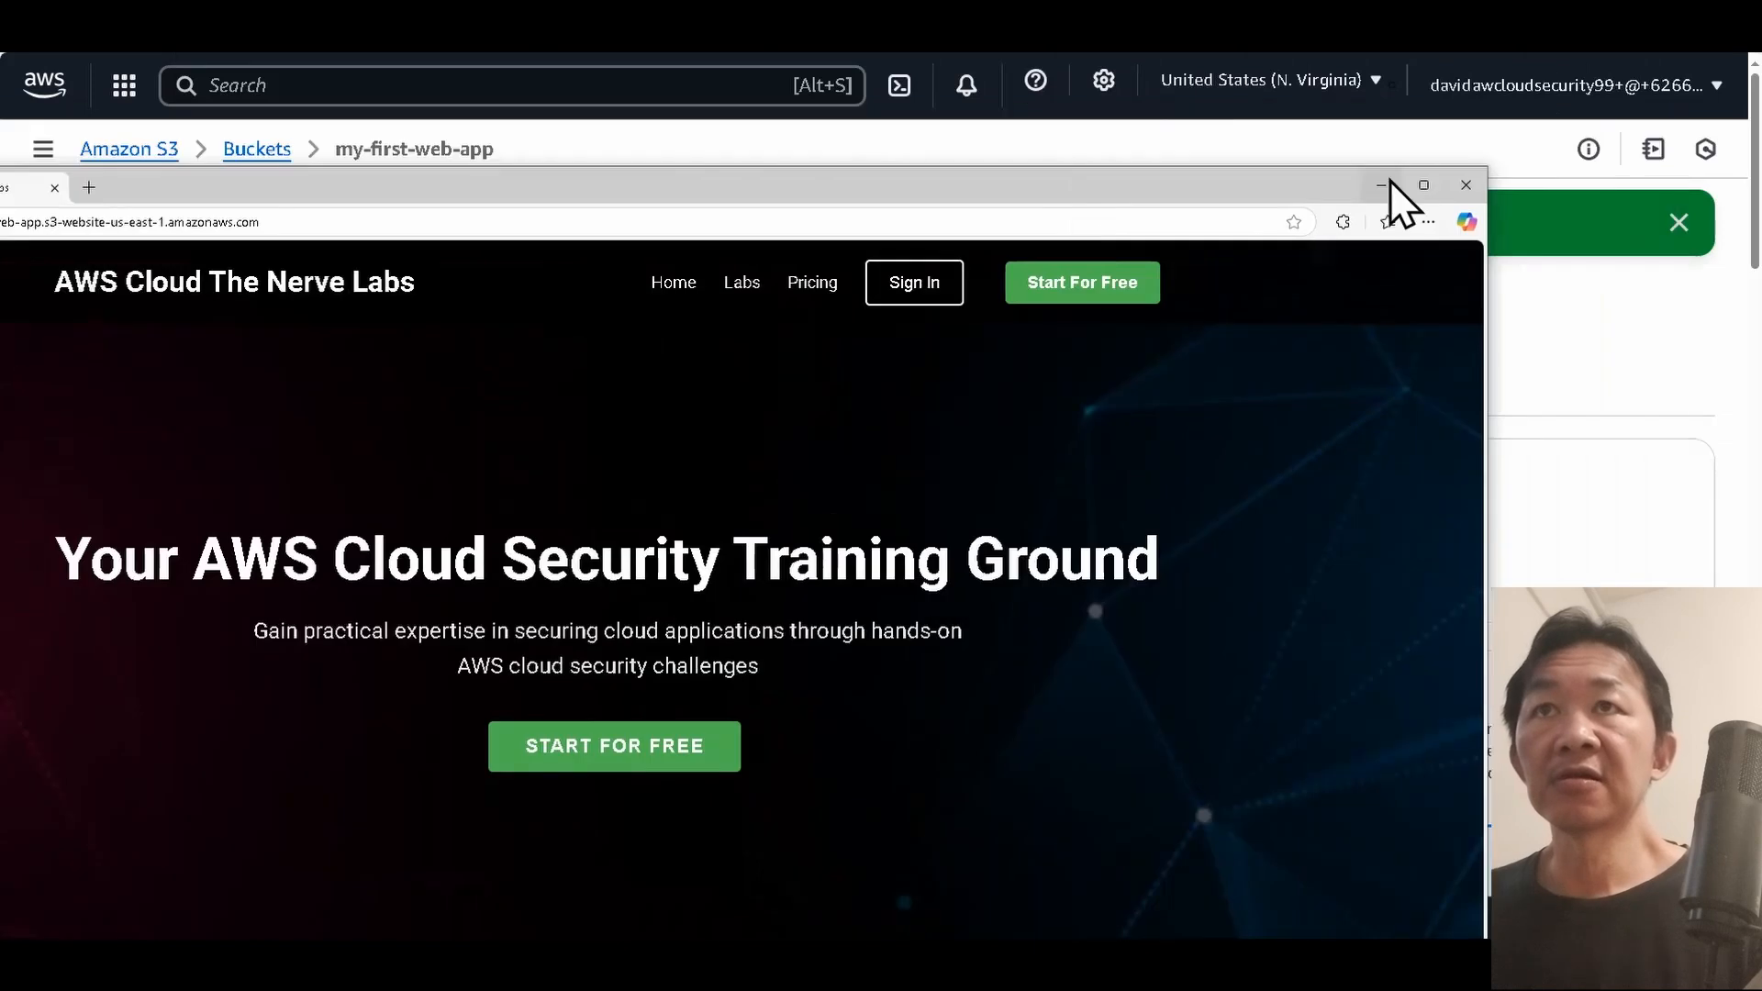
left_click(1466, 191)
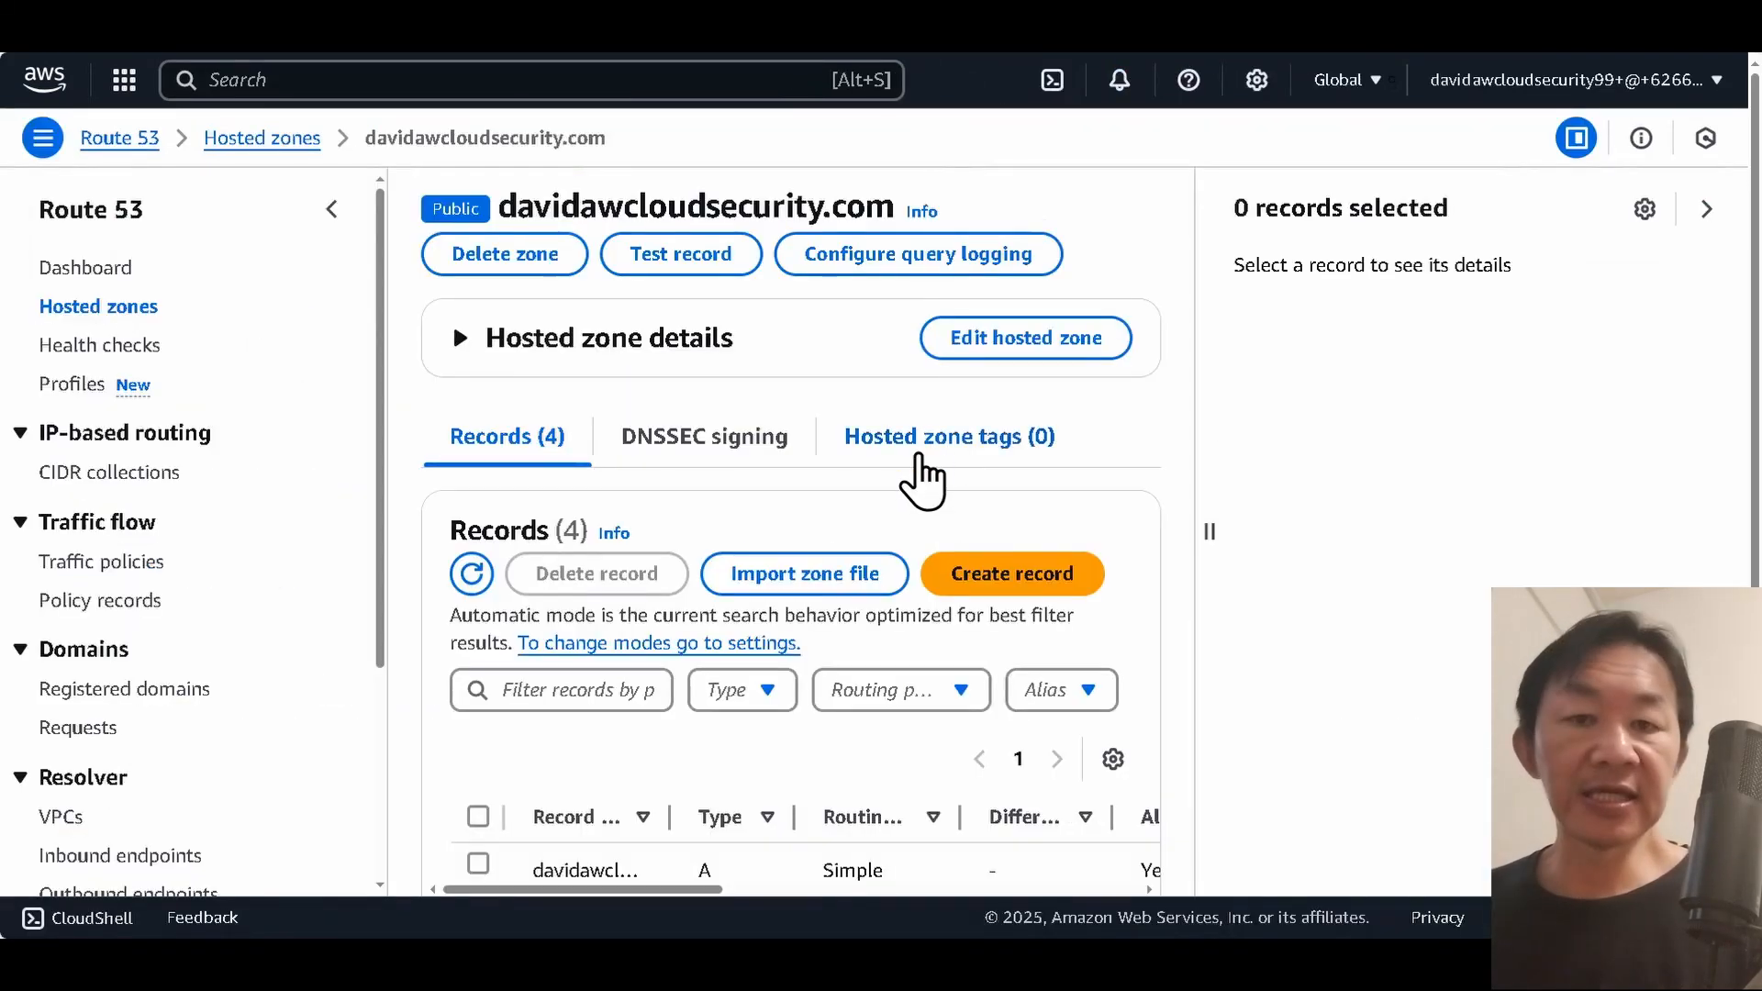
Widen the Record name column in the davidawcloudsecurity.com hosted zone in Route 53 and select the A record to view its details.
scroll(922, 477, "down", 2)
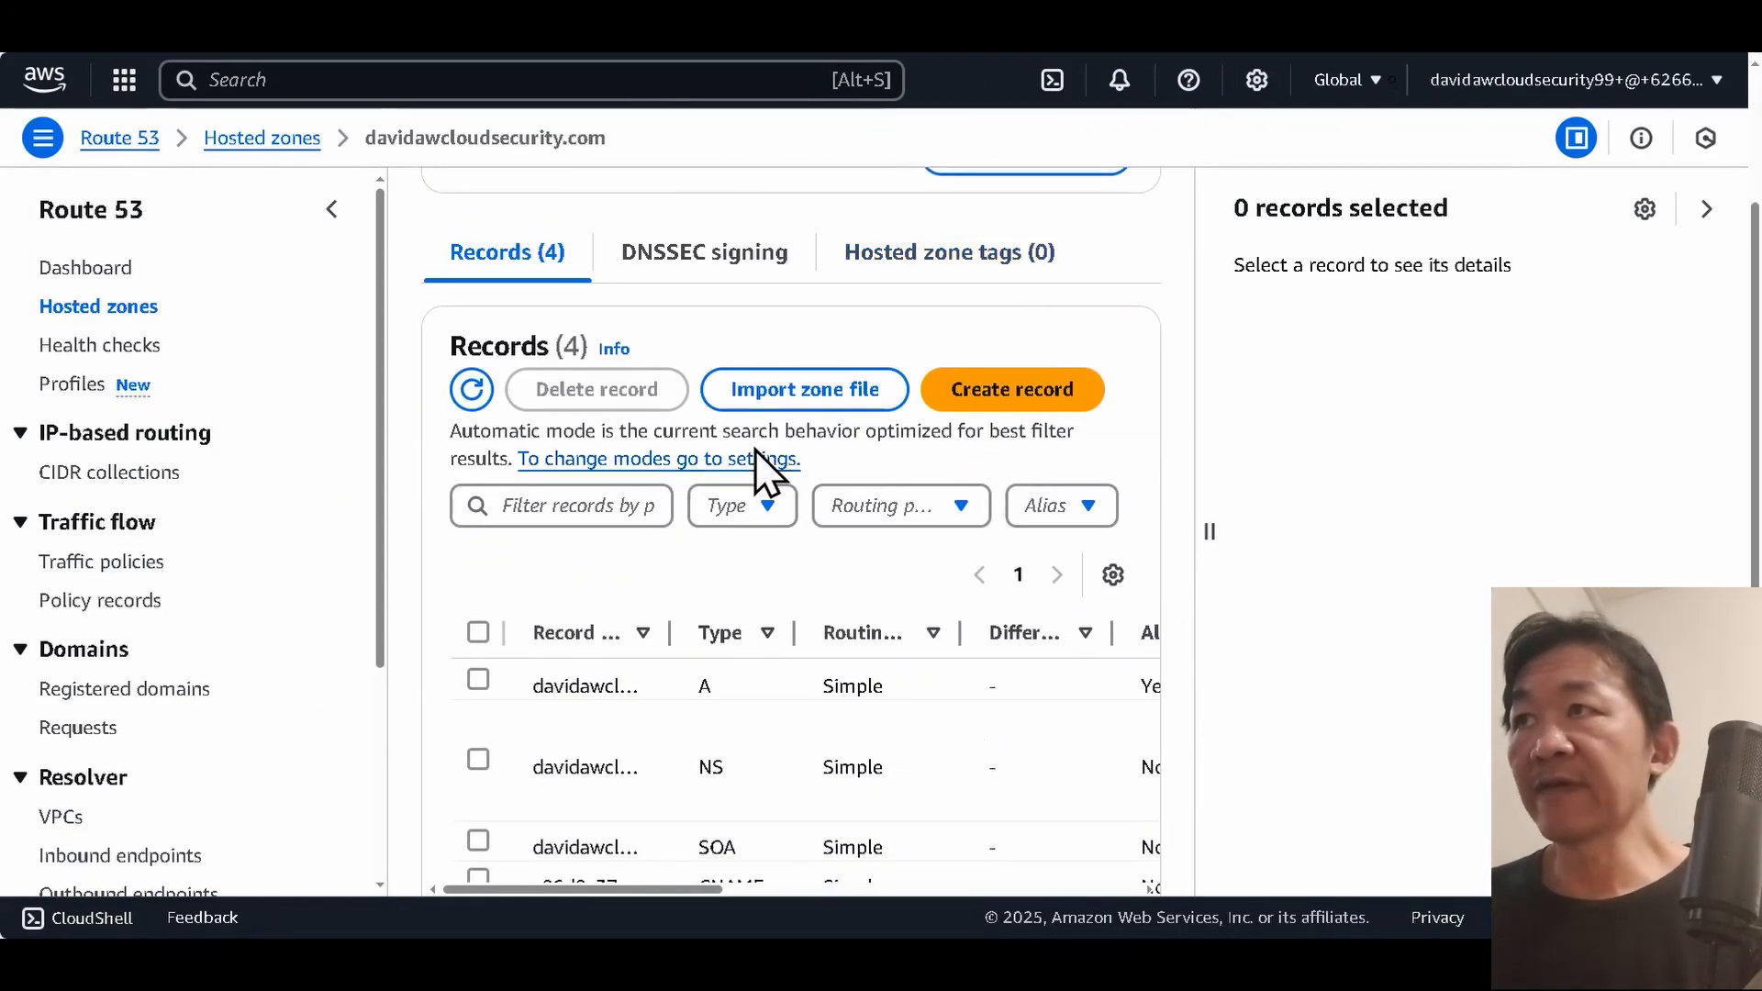
scroll(755, 449, "up", 2)
scroll(789, 532, "down", 3)
left_click_drag(676, 542, 862, 541)
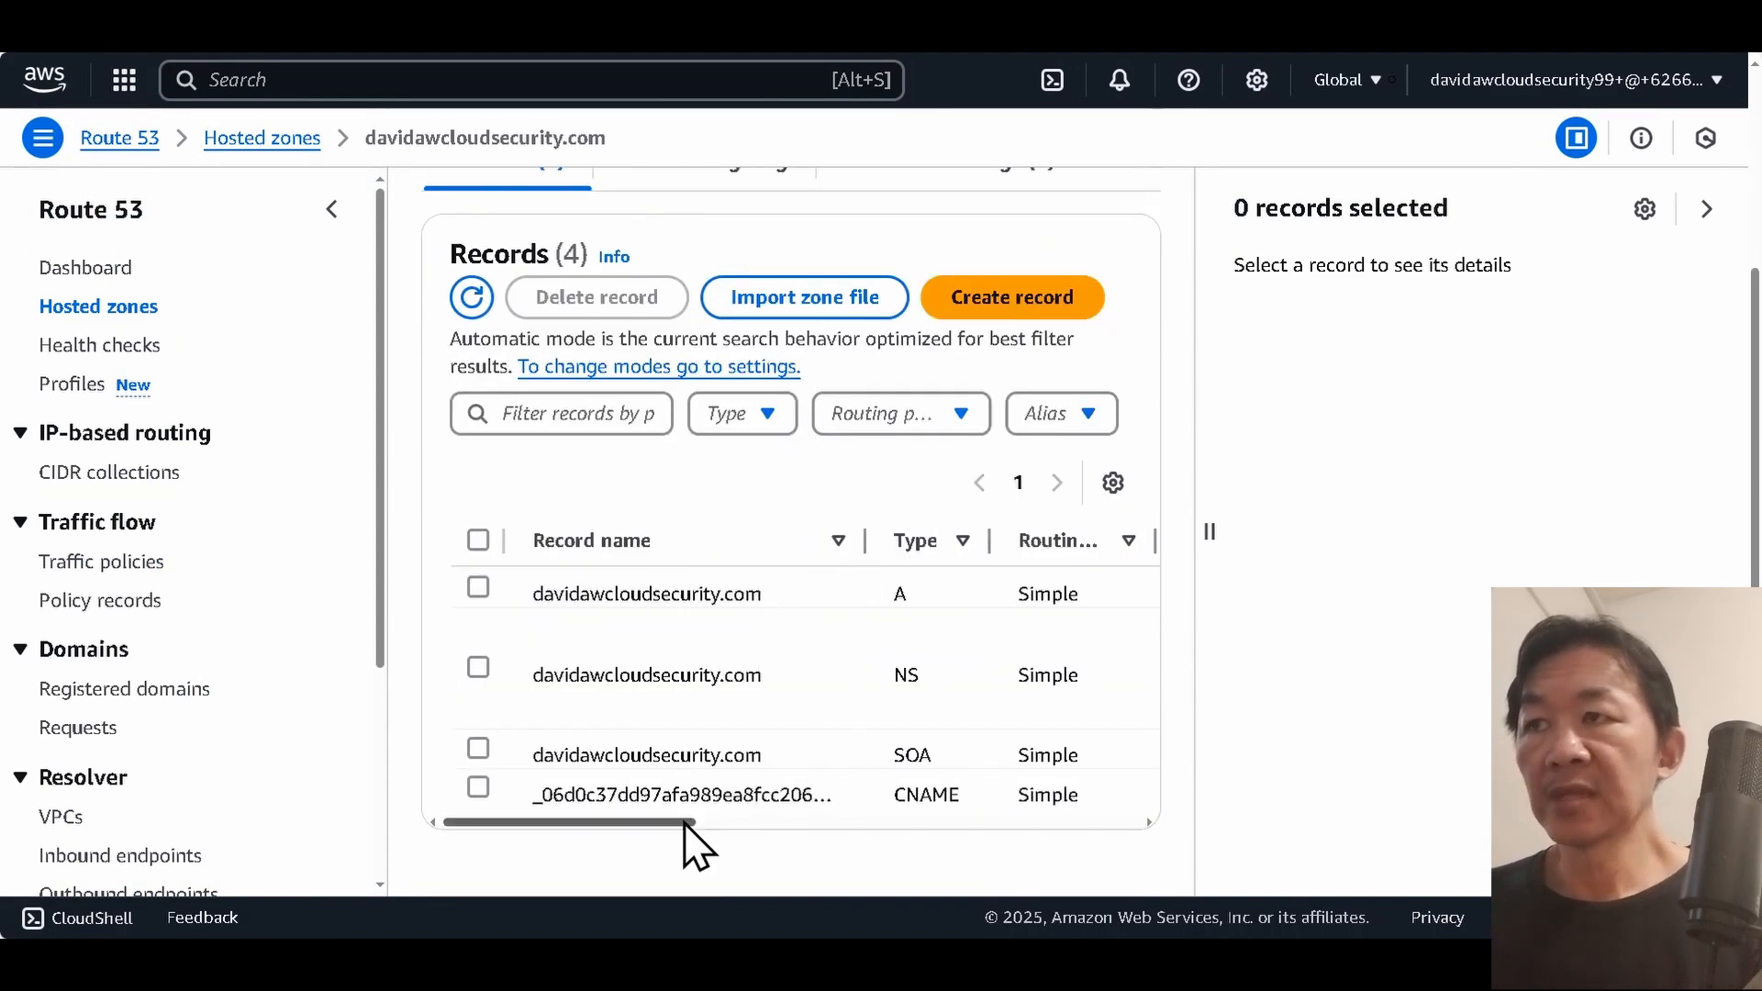
mouse_move(681, 823)
left_mouse_down()
mouse_move(714, 819)
mouse_move(684, 819)
left_mouse_up()
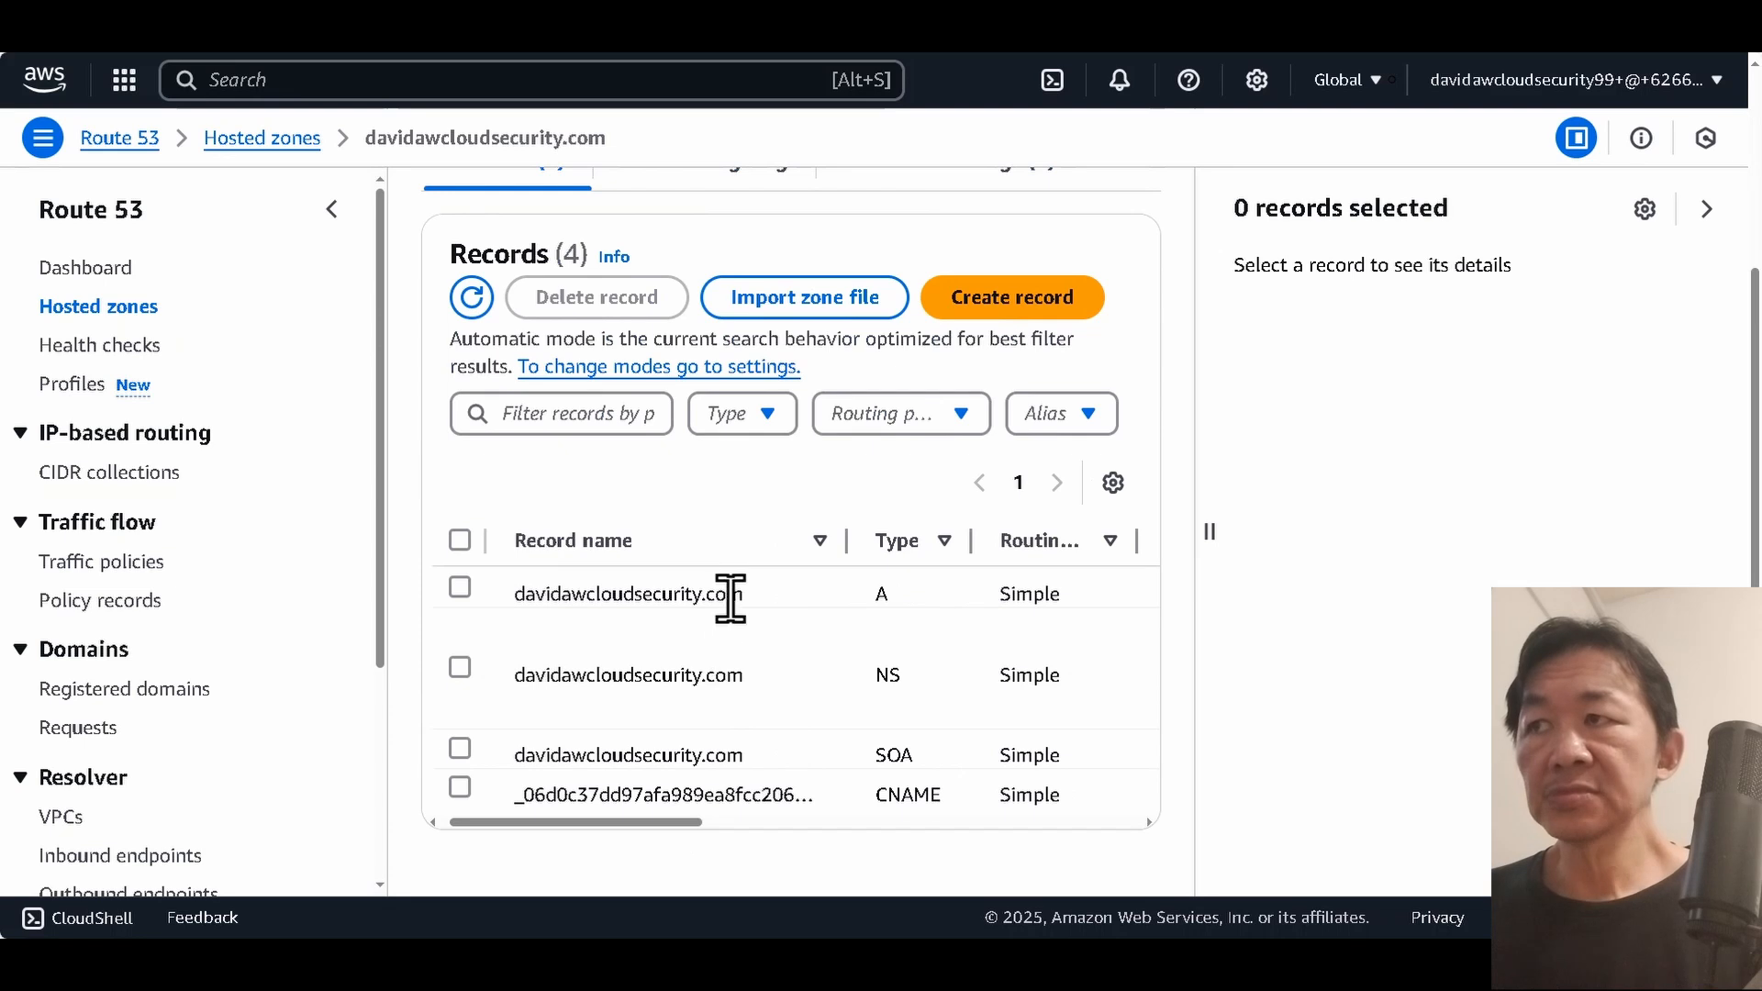
left_click(461, 589)
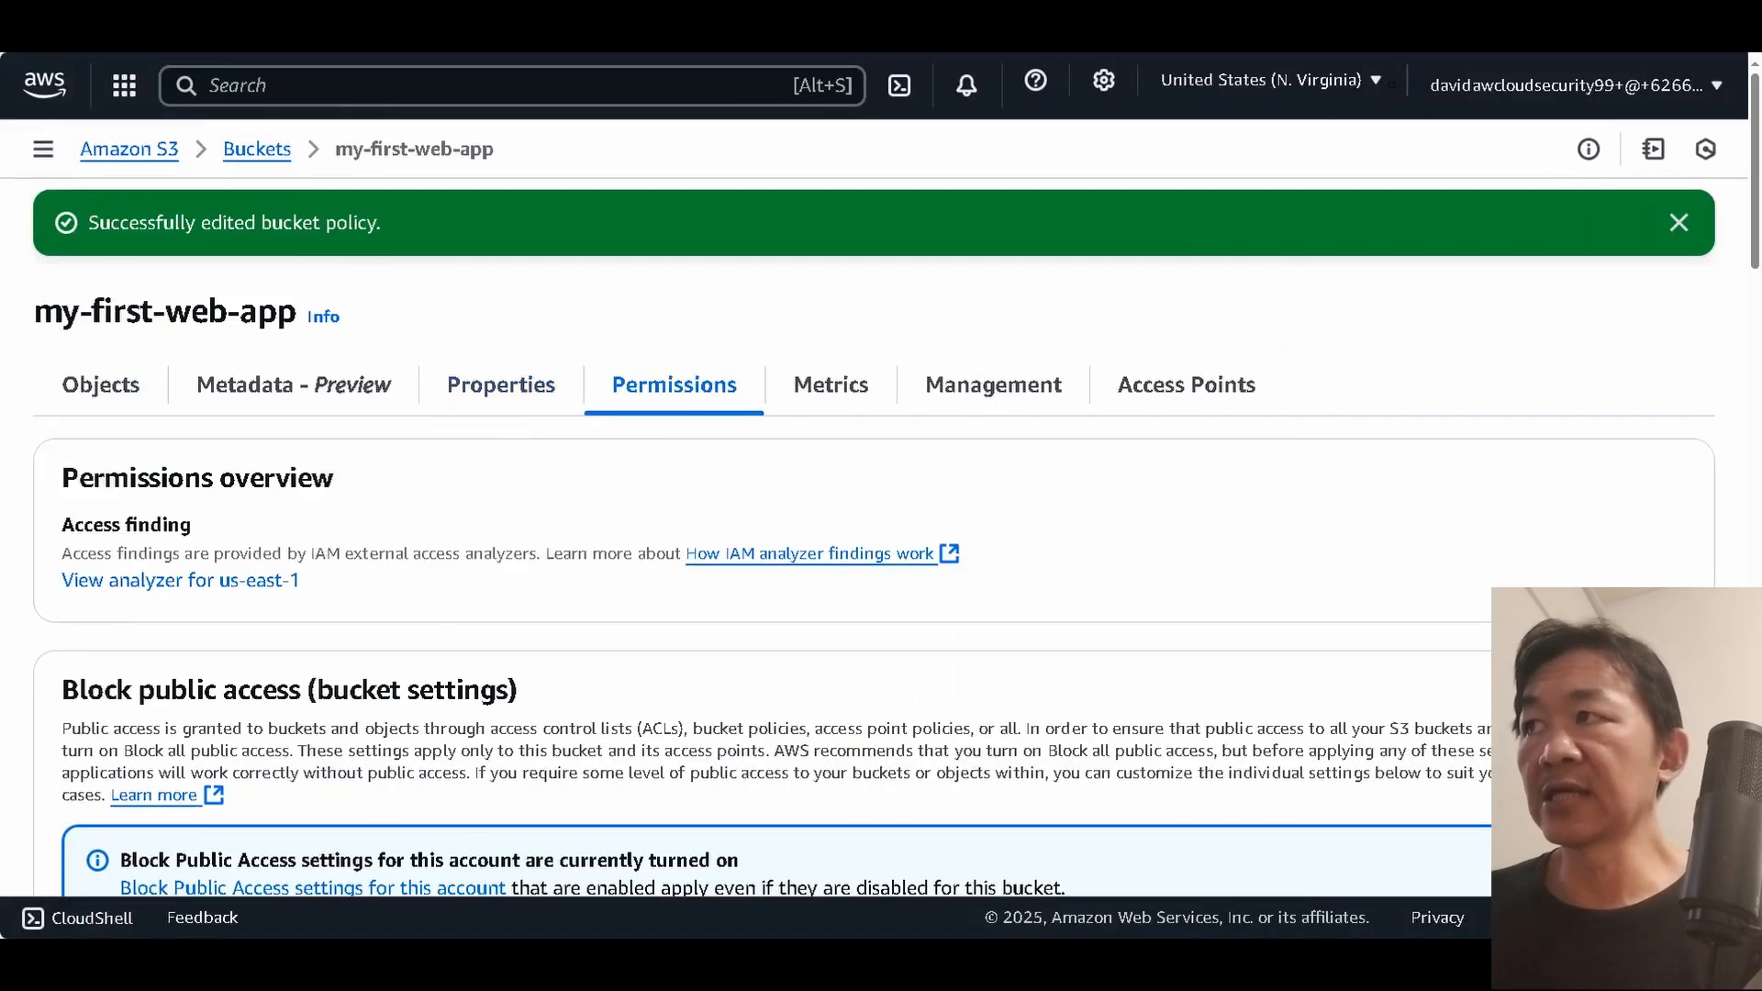
Highlight the my-first-web-app bucket name in S3 and go back to the list of buckets.
left_click_drag(35, 312, 297, 312)
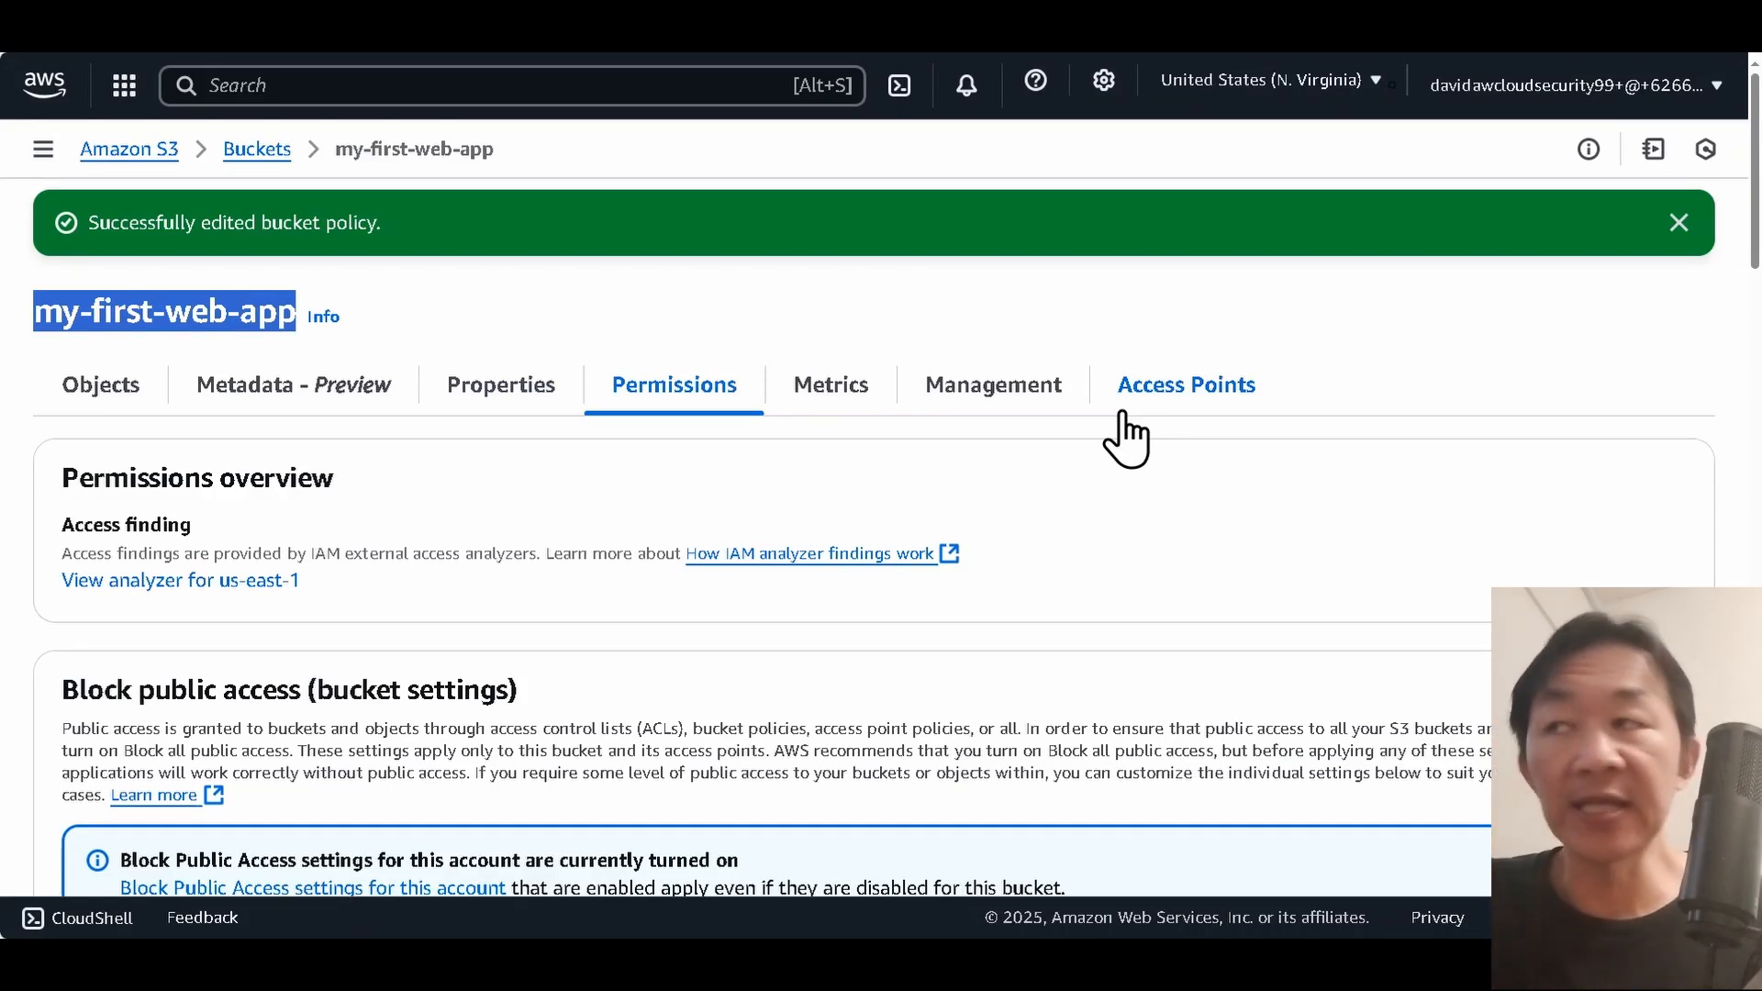
left_click(257, 152)
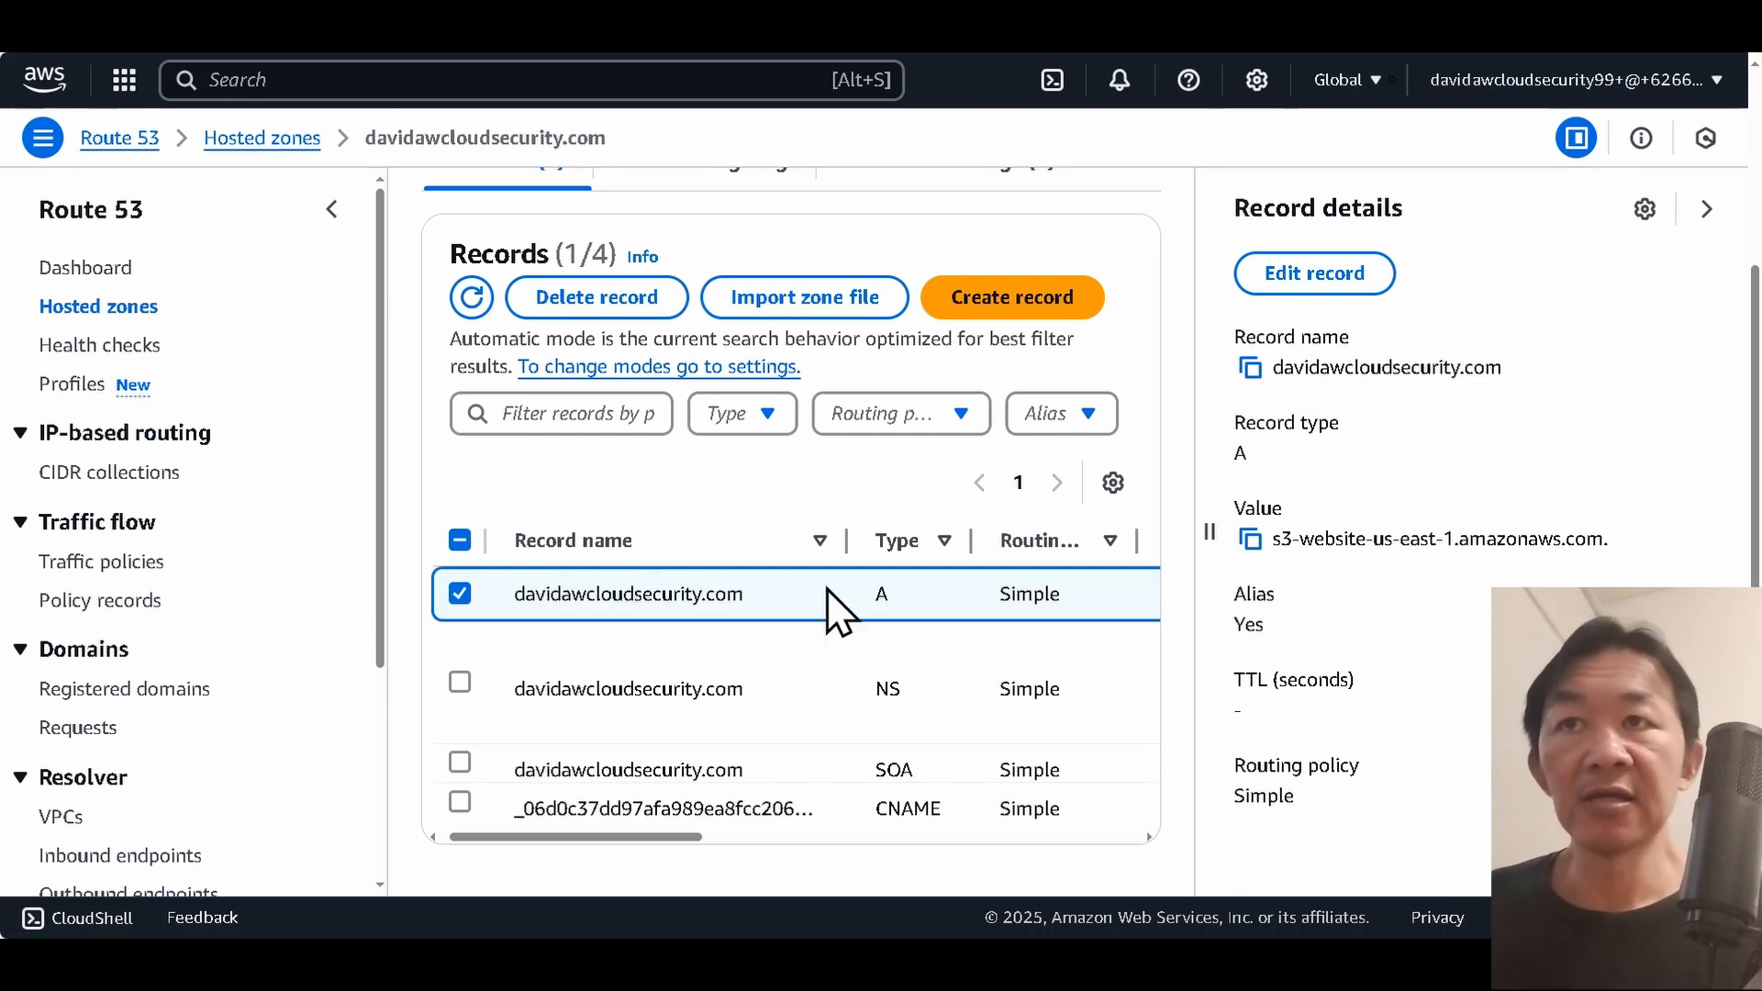
Open the davidawcloudsecurity.com A record for editing in Route 53 and examine its alias target, region and S3 website endpoint.
left_click(1313, 274)
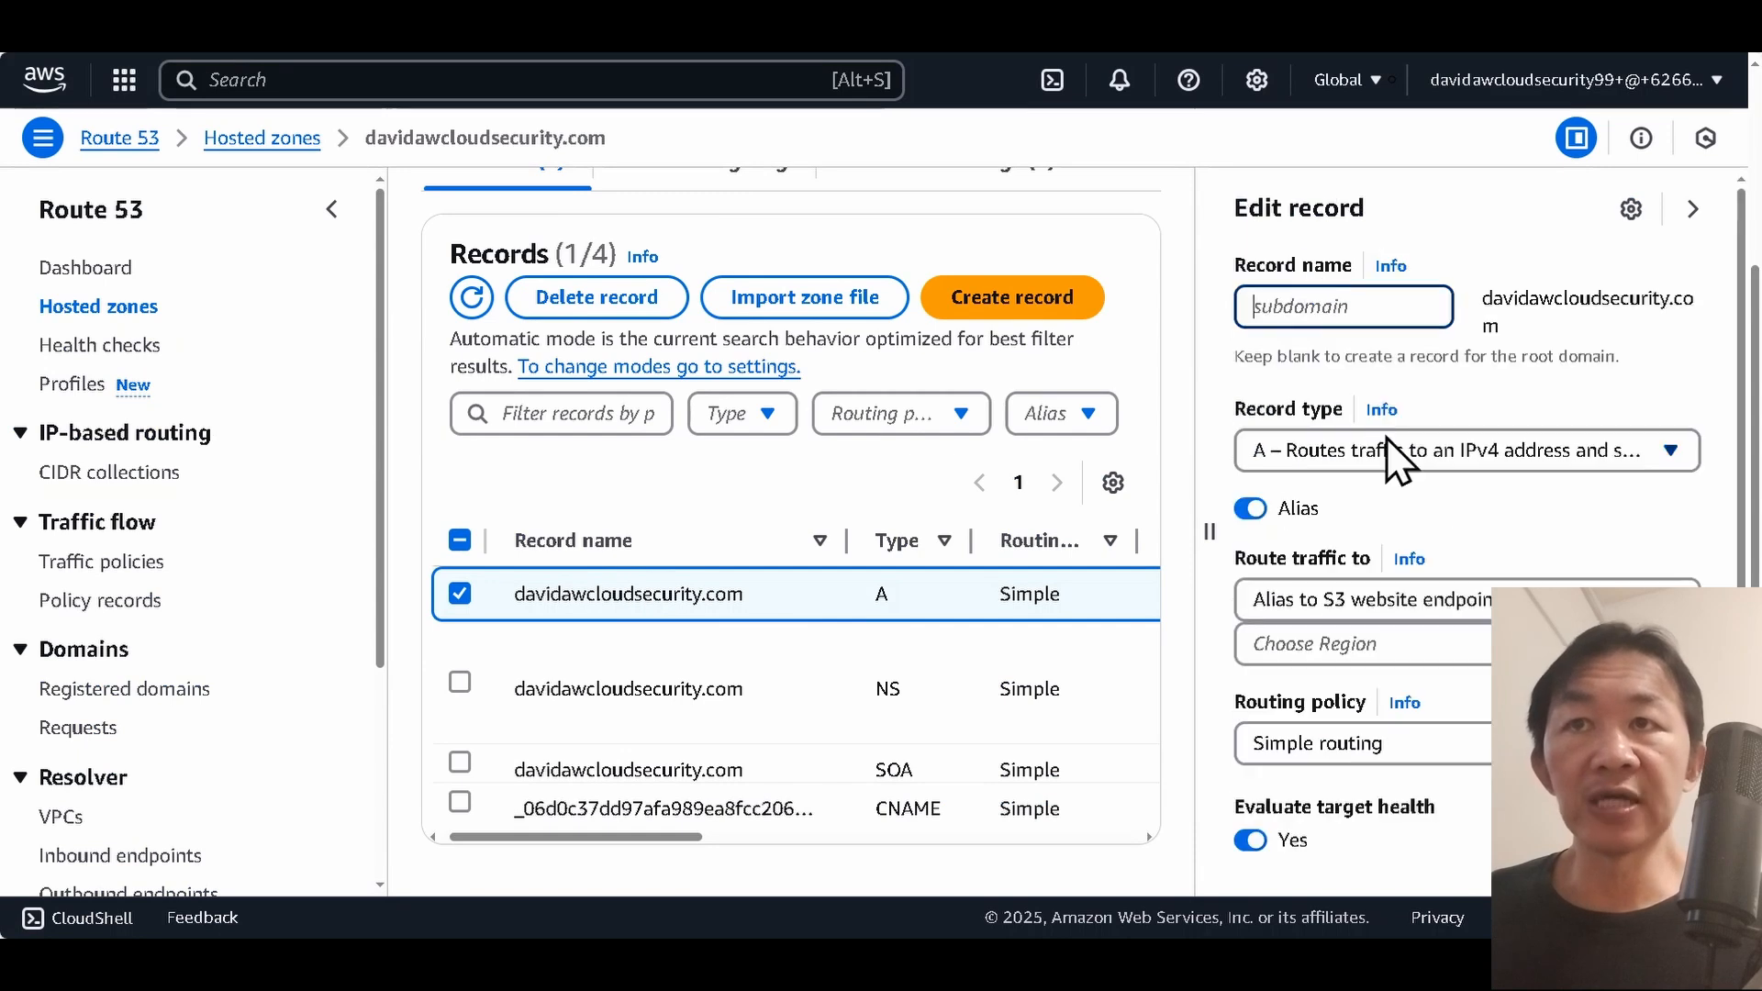
left_click(1405, 602)
left_click(1404, 598)
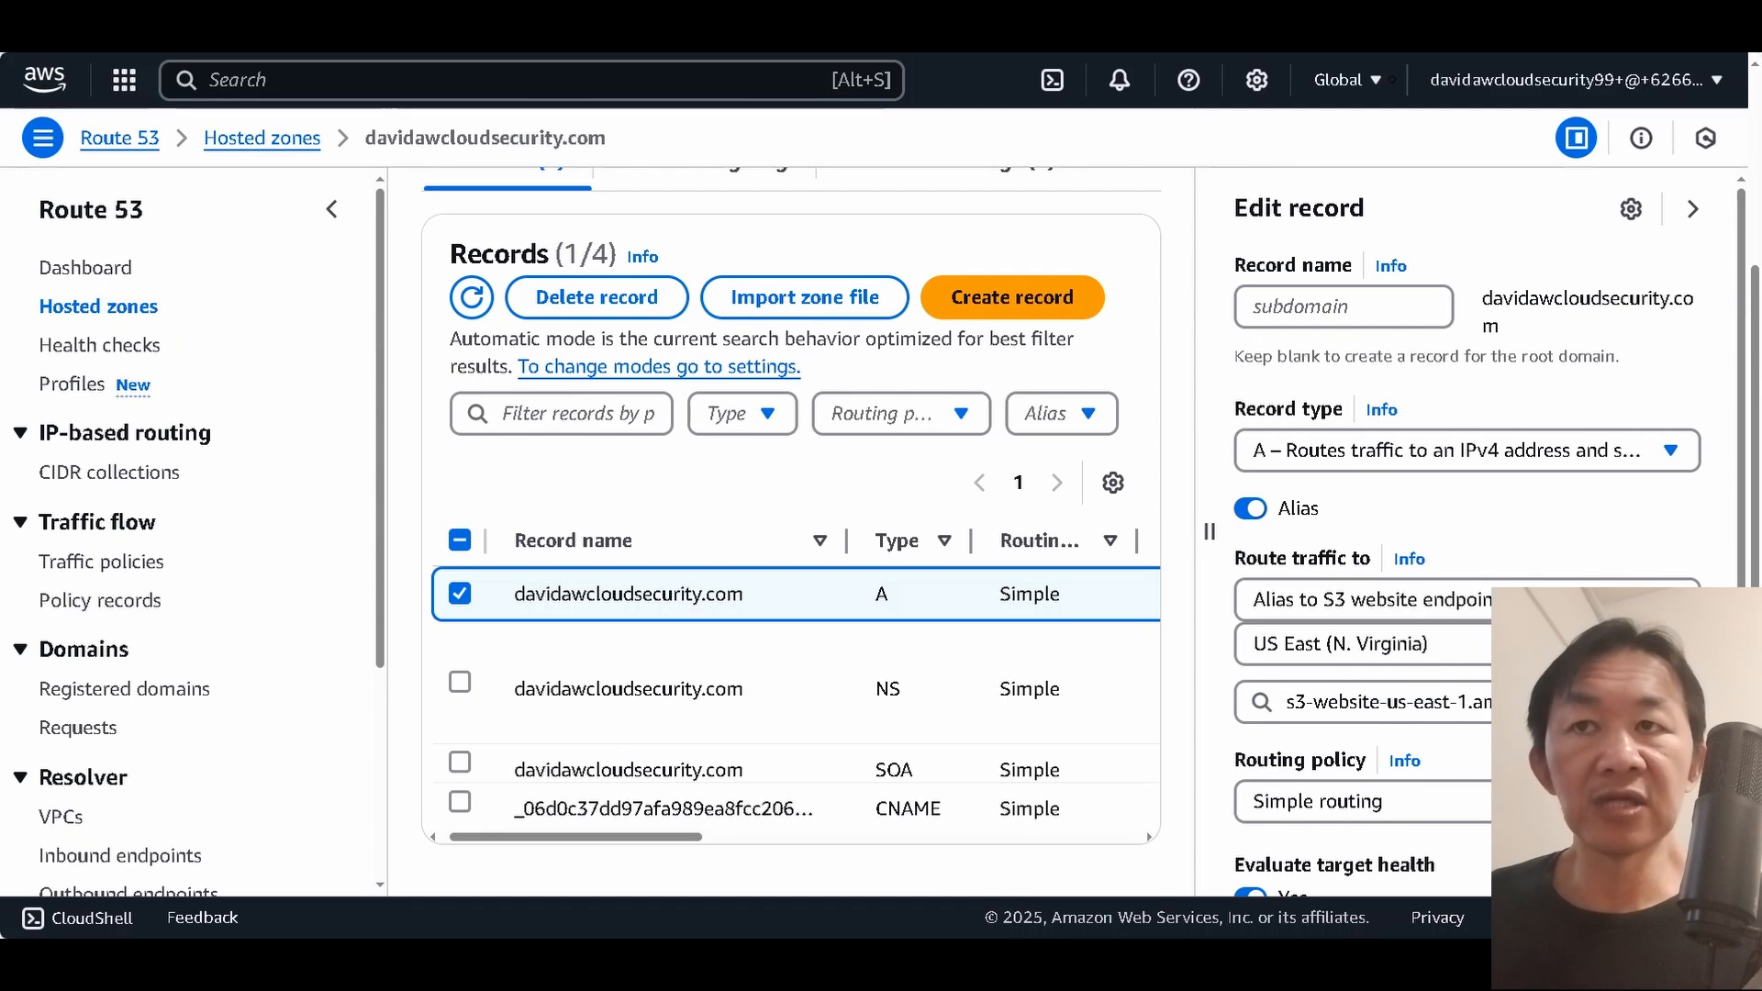
left_click(1423, 707)
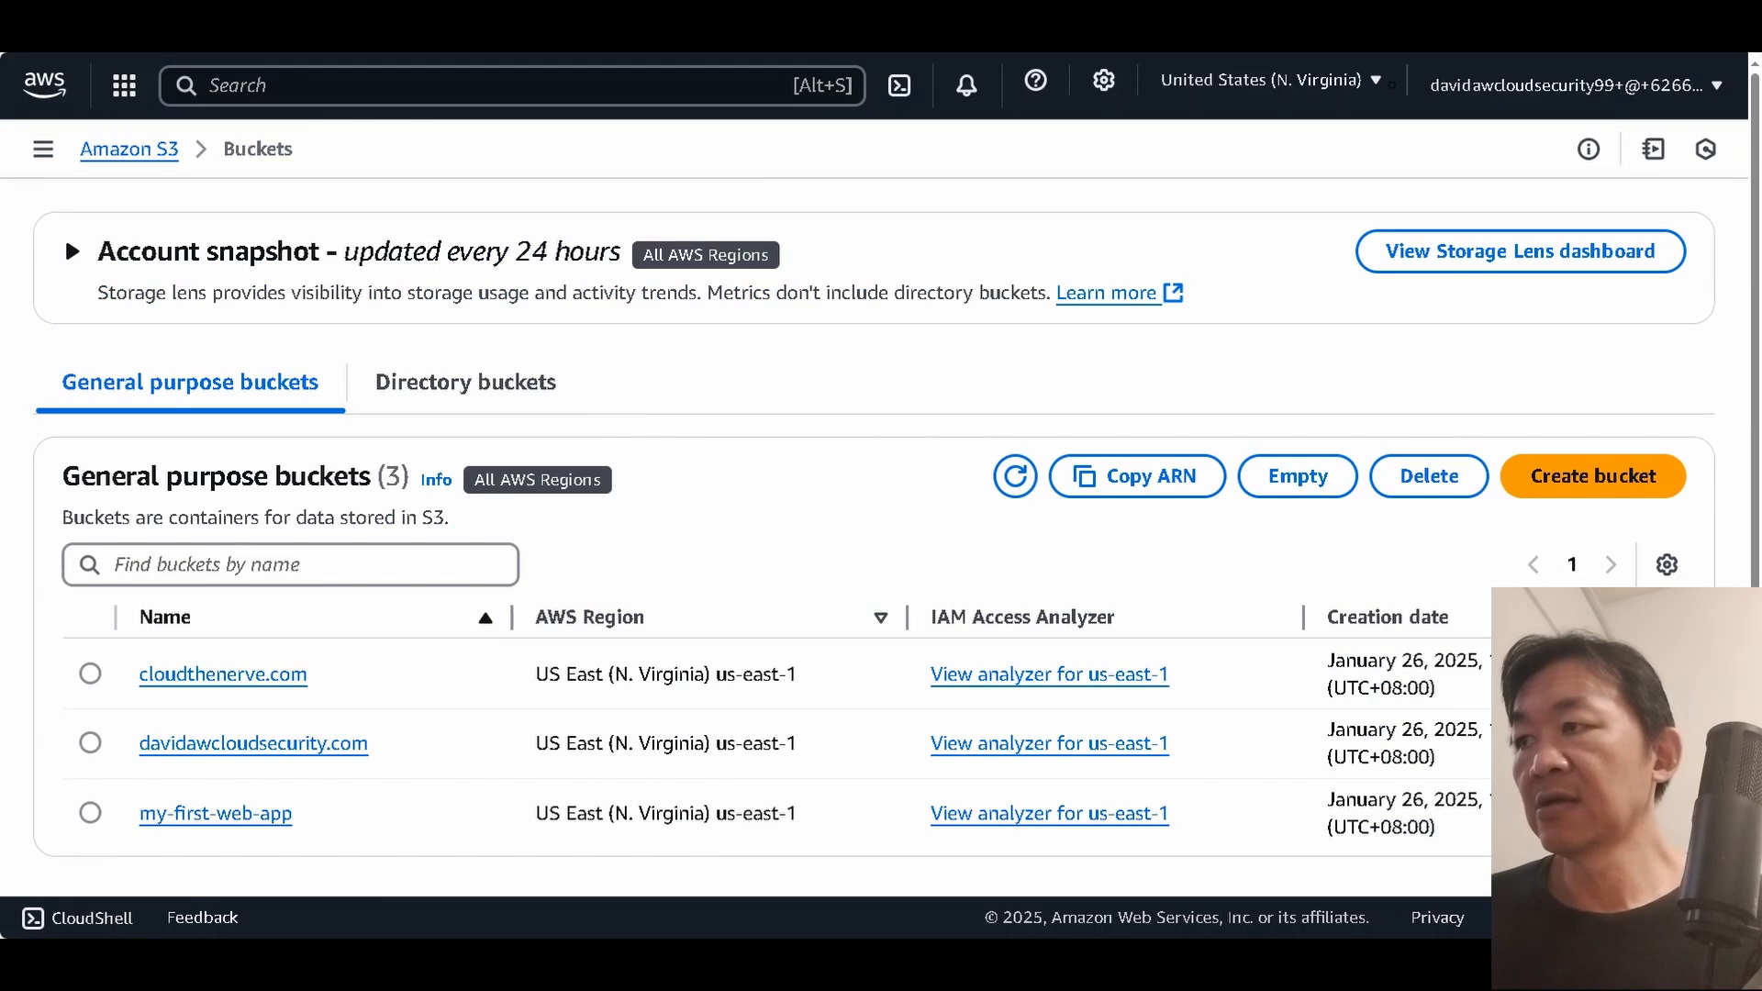
Copy the davidawcloudsecurity.com bucket name from the S3 bucket list and load it as a web address in a new tab.
mouse_move(245, 960)
left_click_drag(371, 745, 144, 745)
key("ctrl+c")
left_click(321, 959)
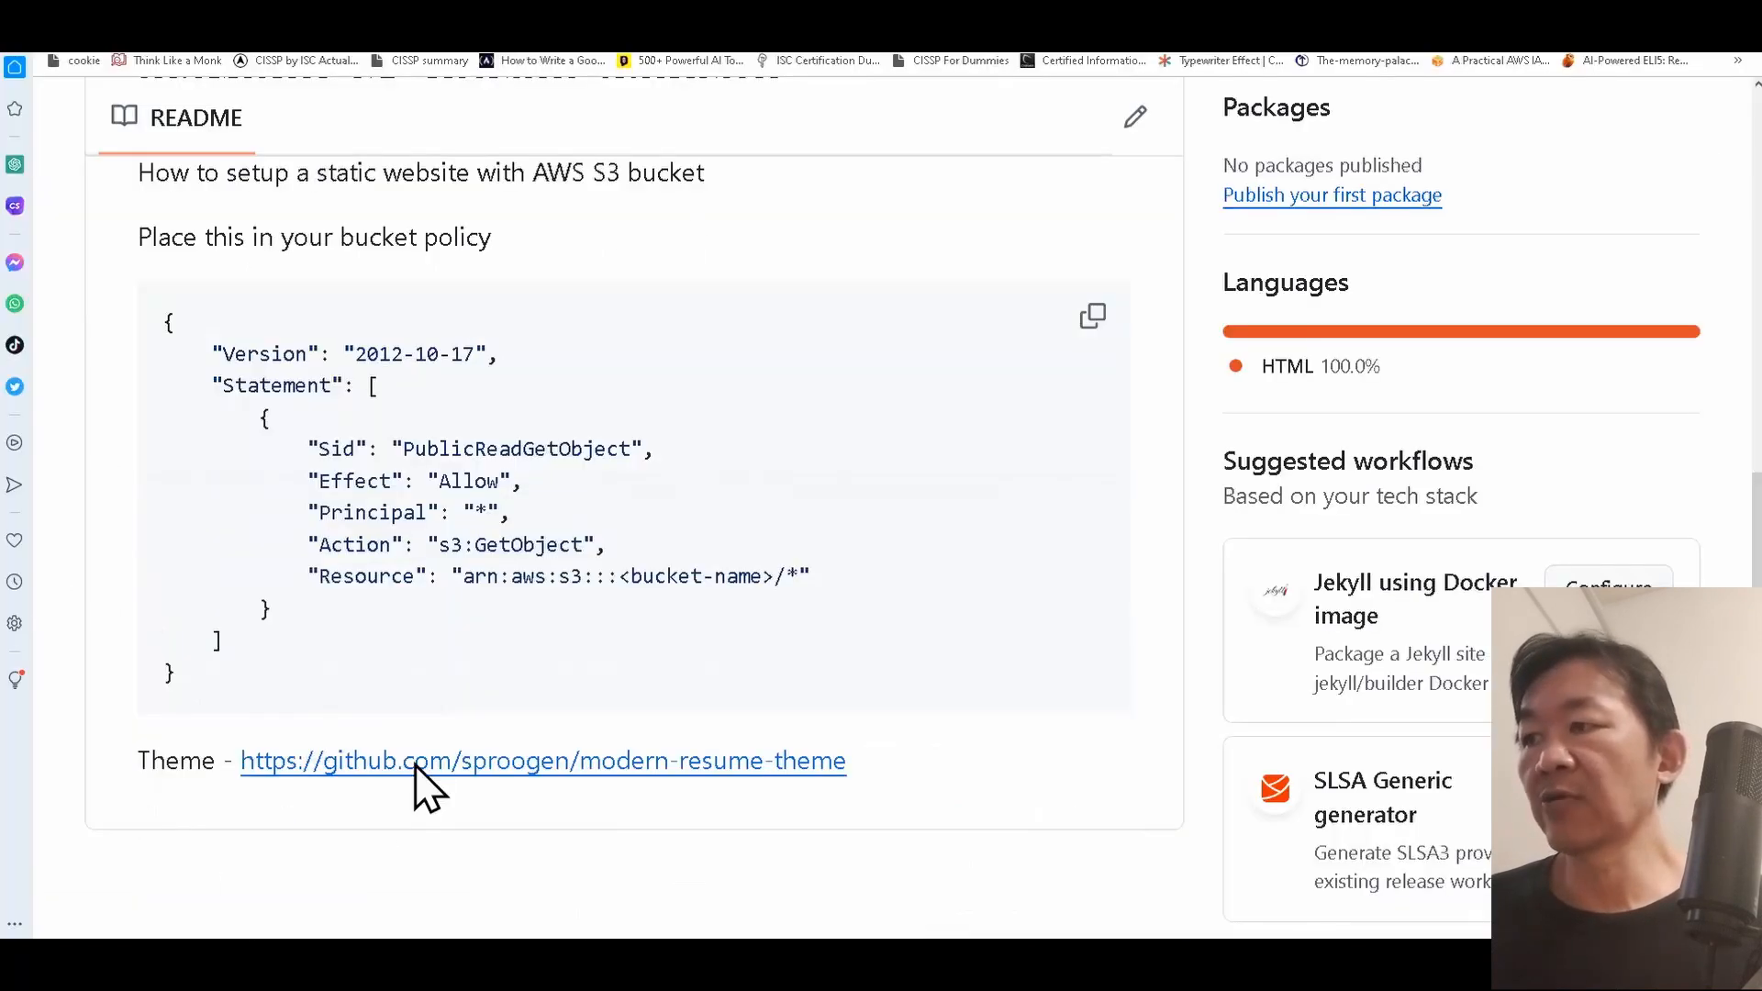
left_click(245, 960)
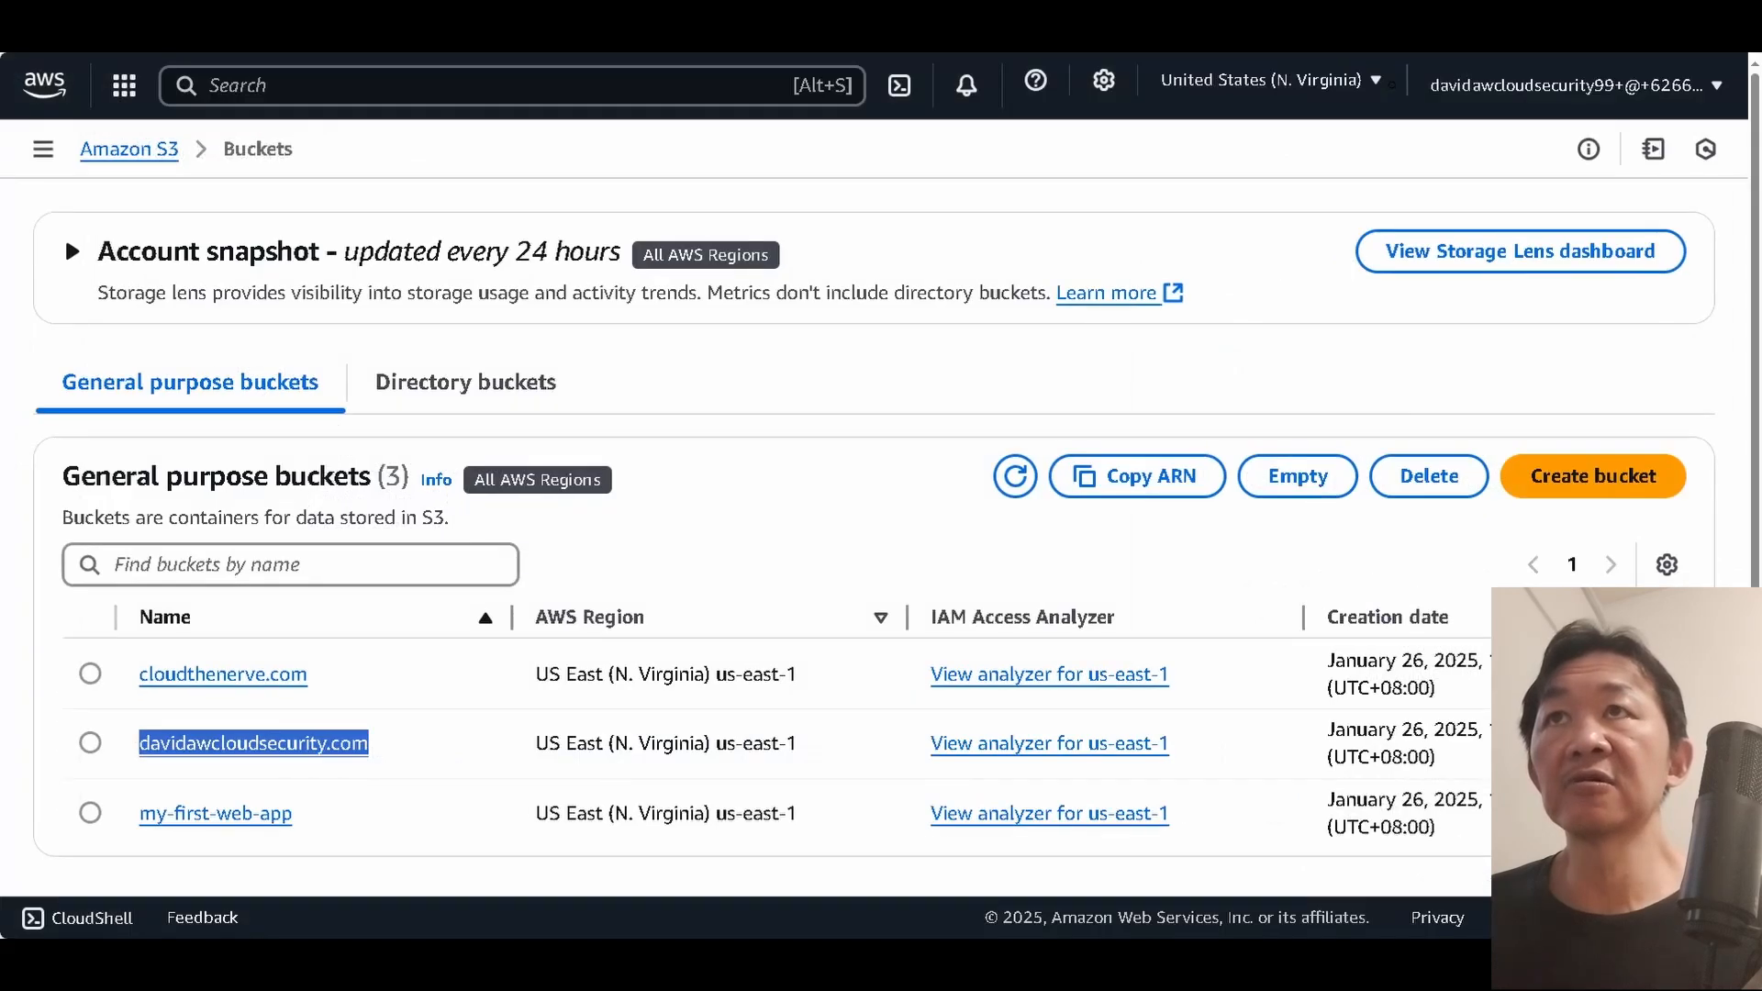
key("ctrl+t")
key("ctrl+v")
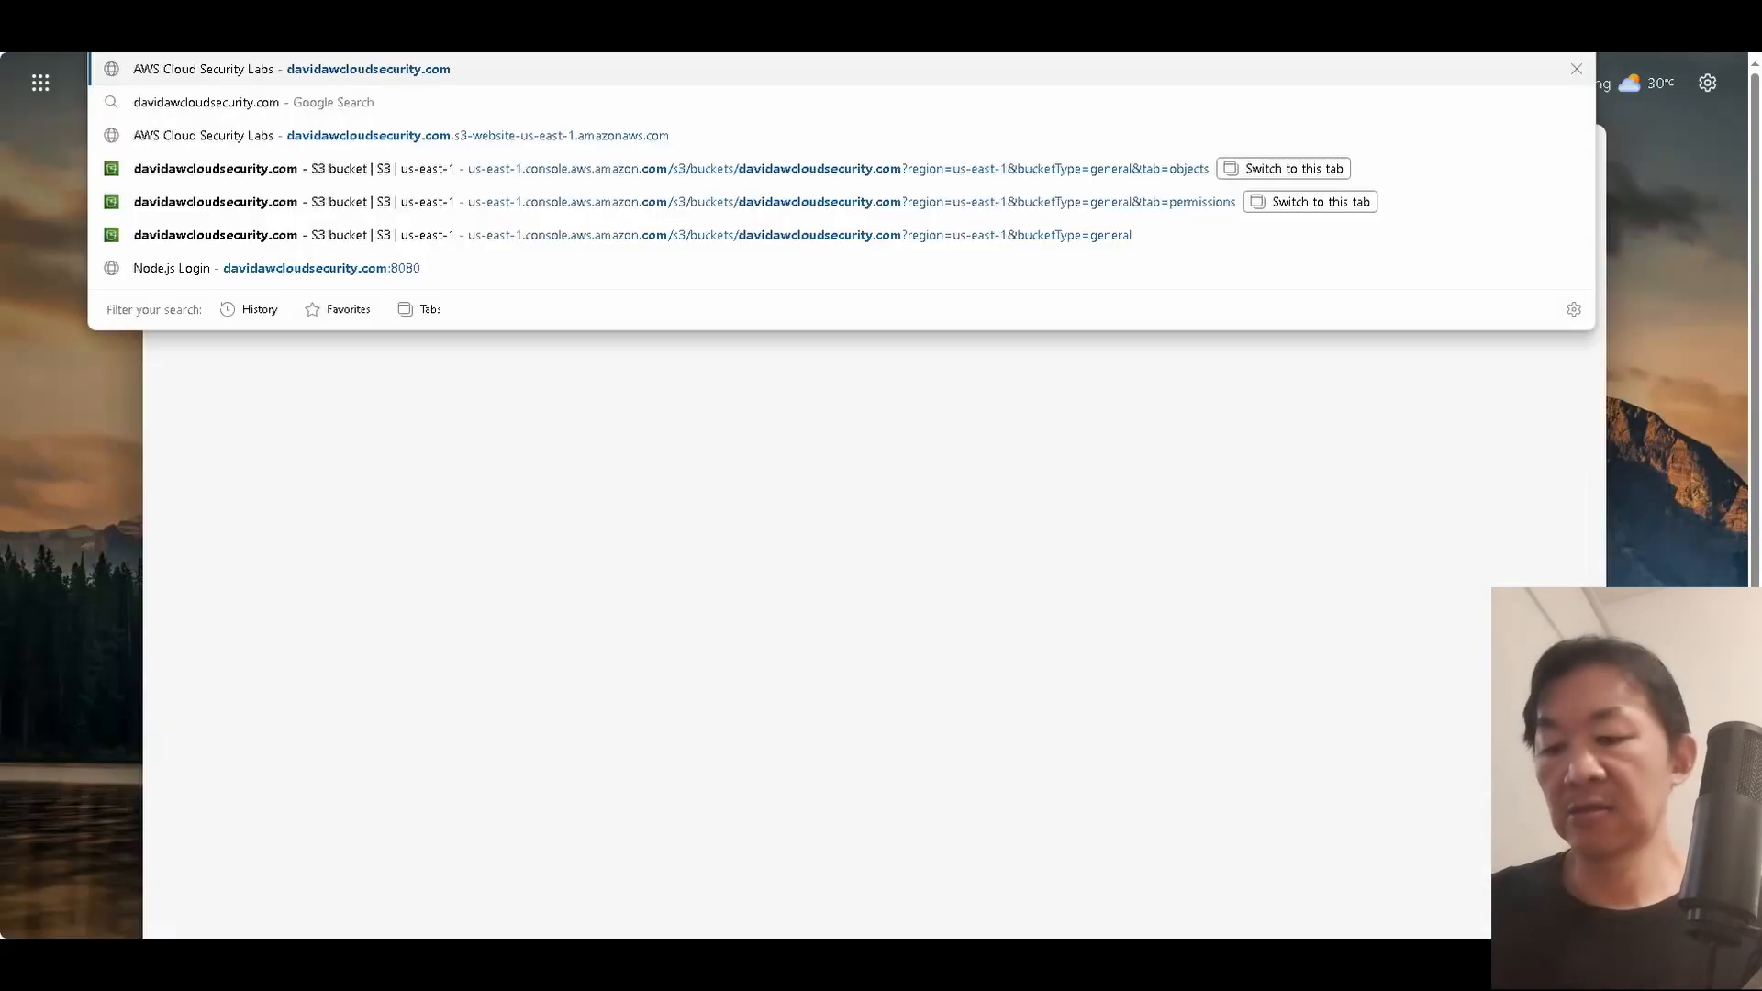
key("Return")
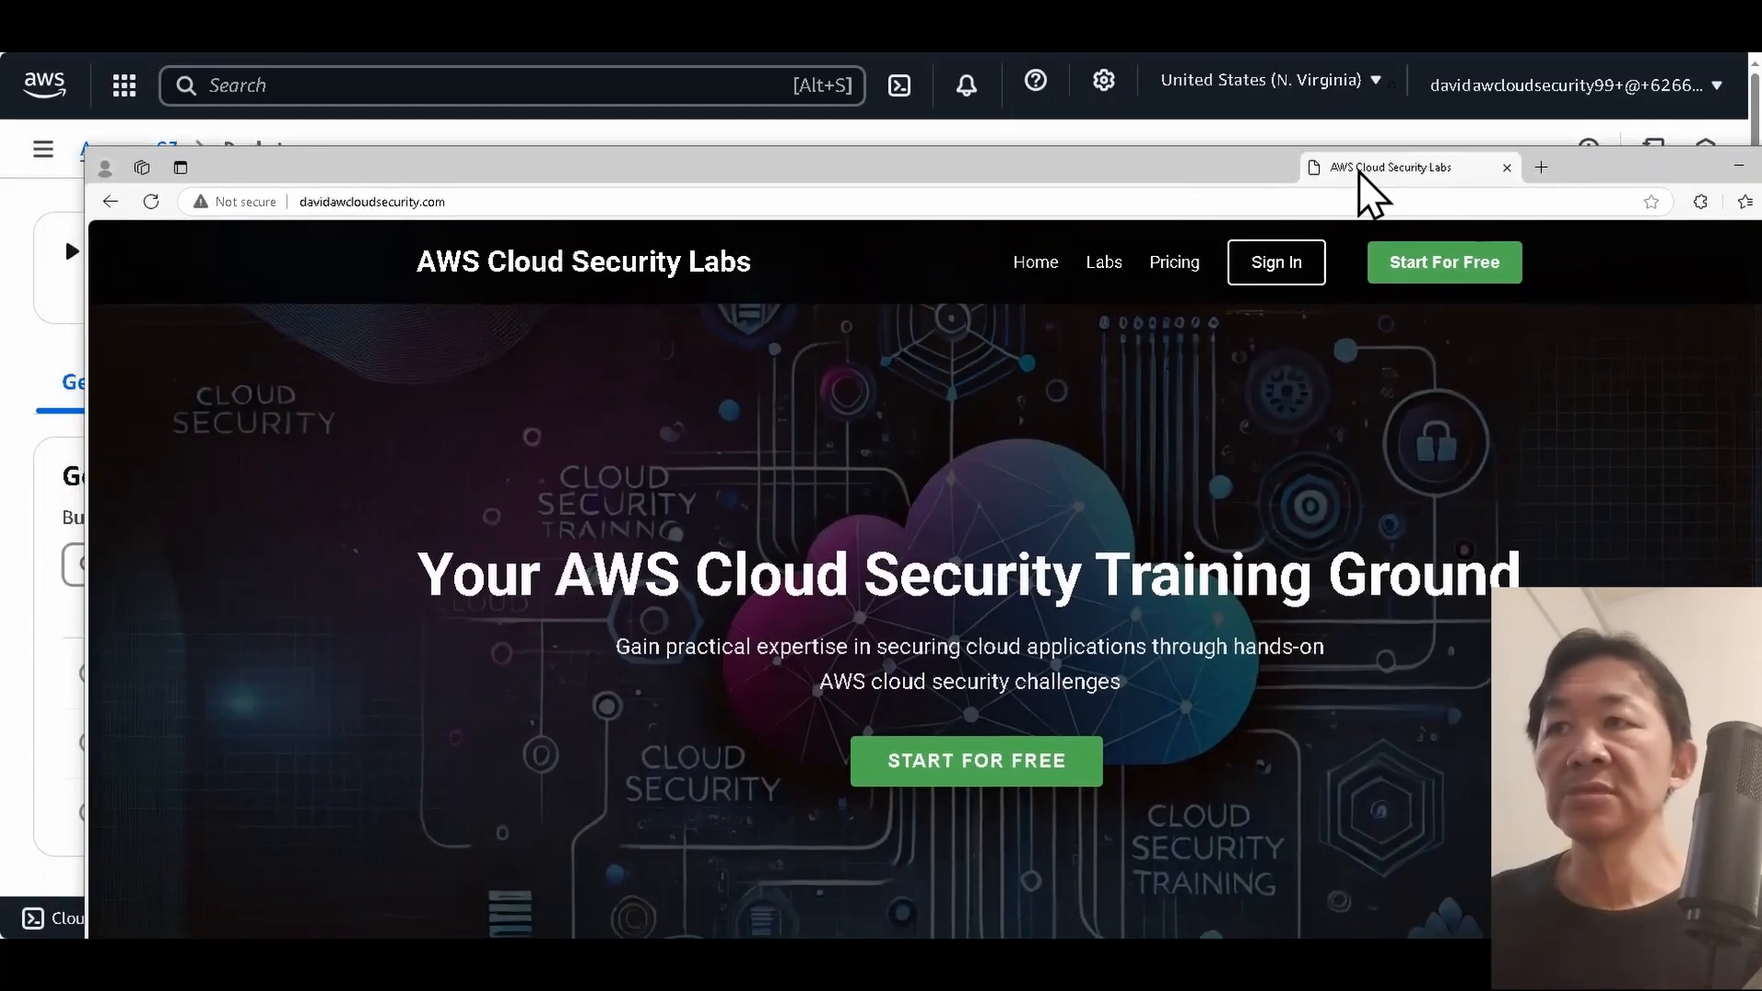
View the davidawcloudsecurity.com site in its own window, shift the window aside, and close it.
left_click_drag(1357, 170, 1358, 171)
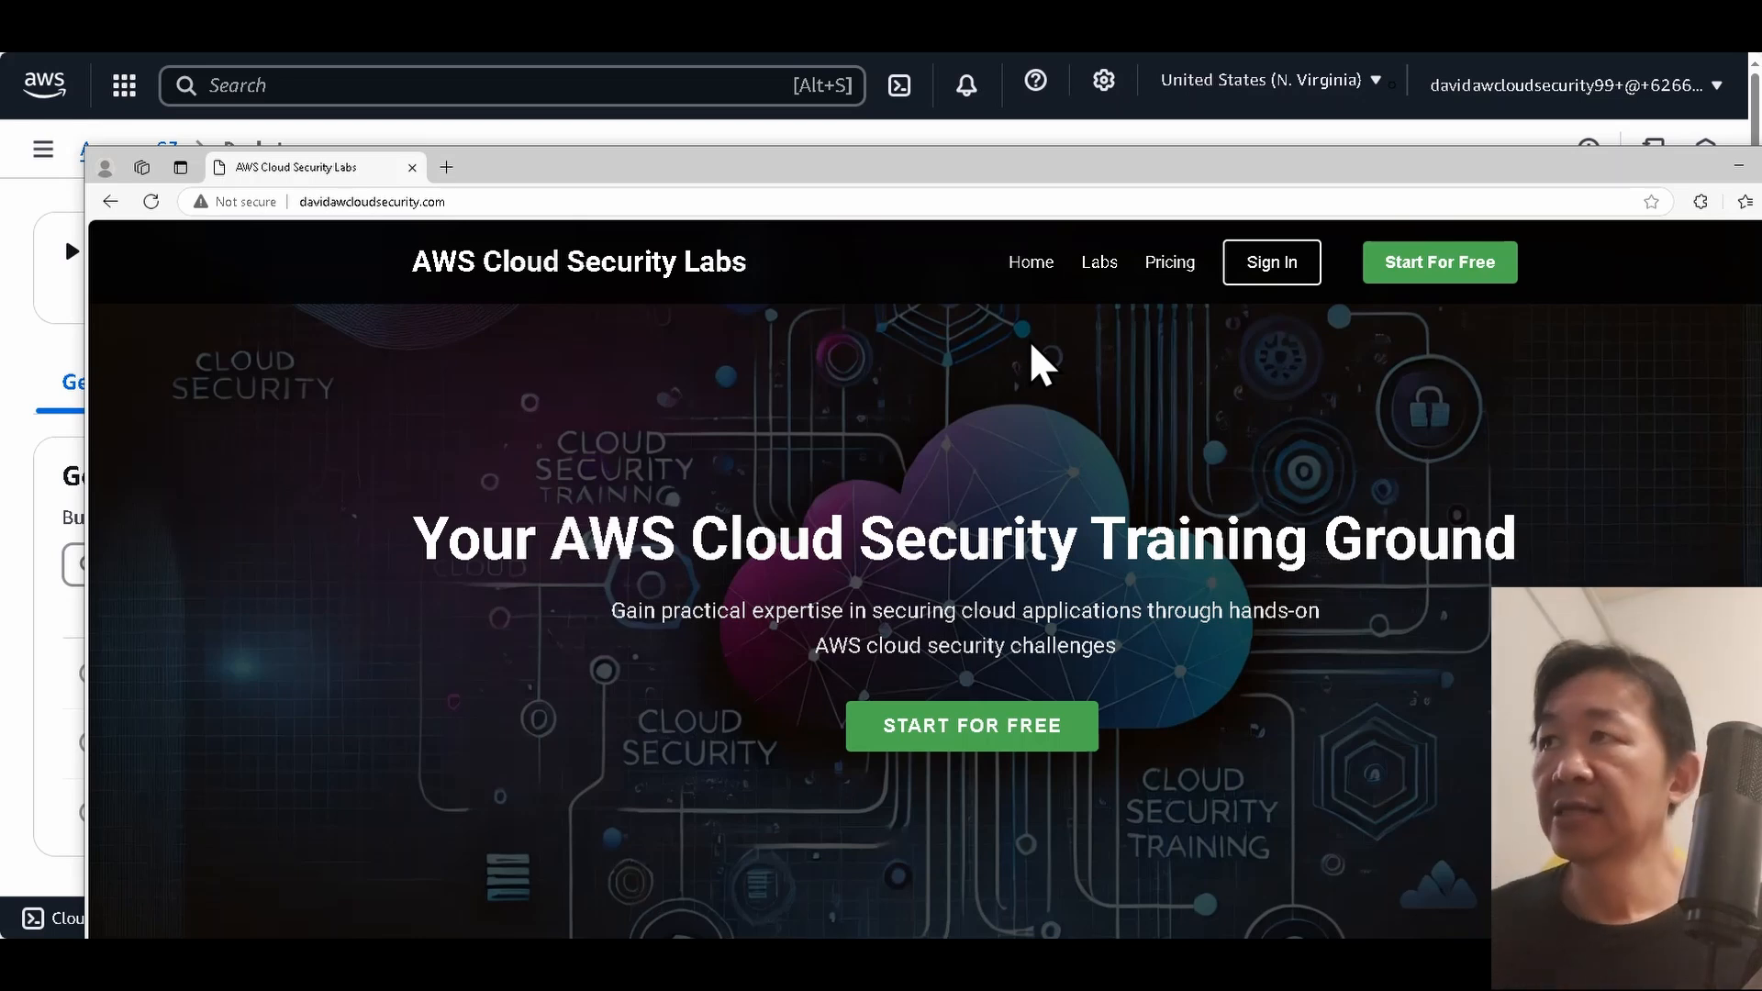
left_click_drag(1634, 180, 1263, 206)
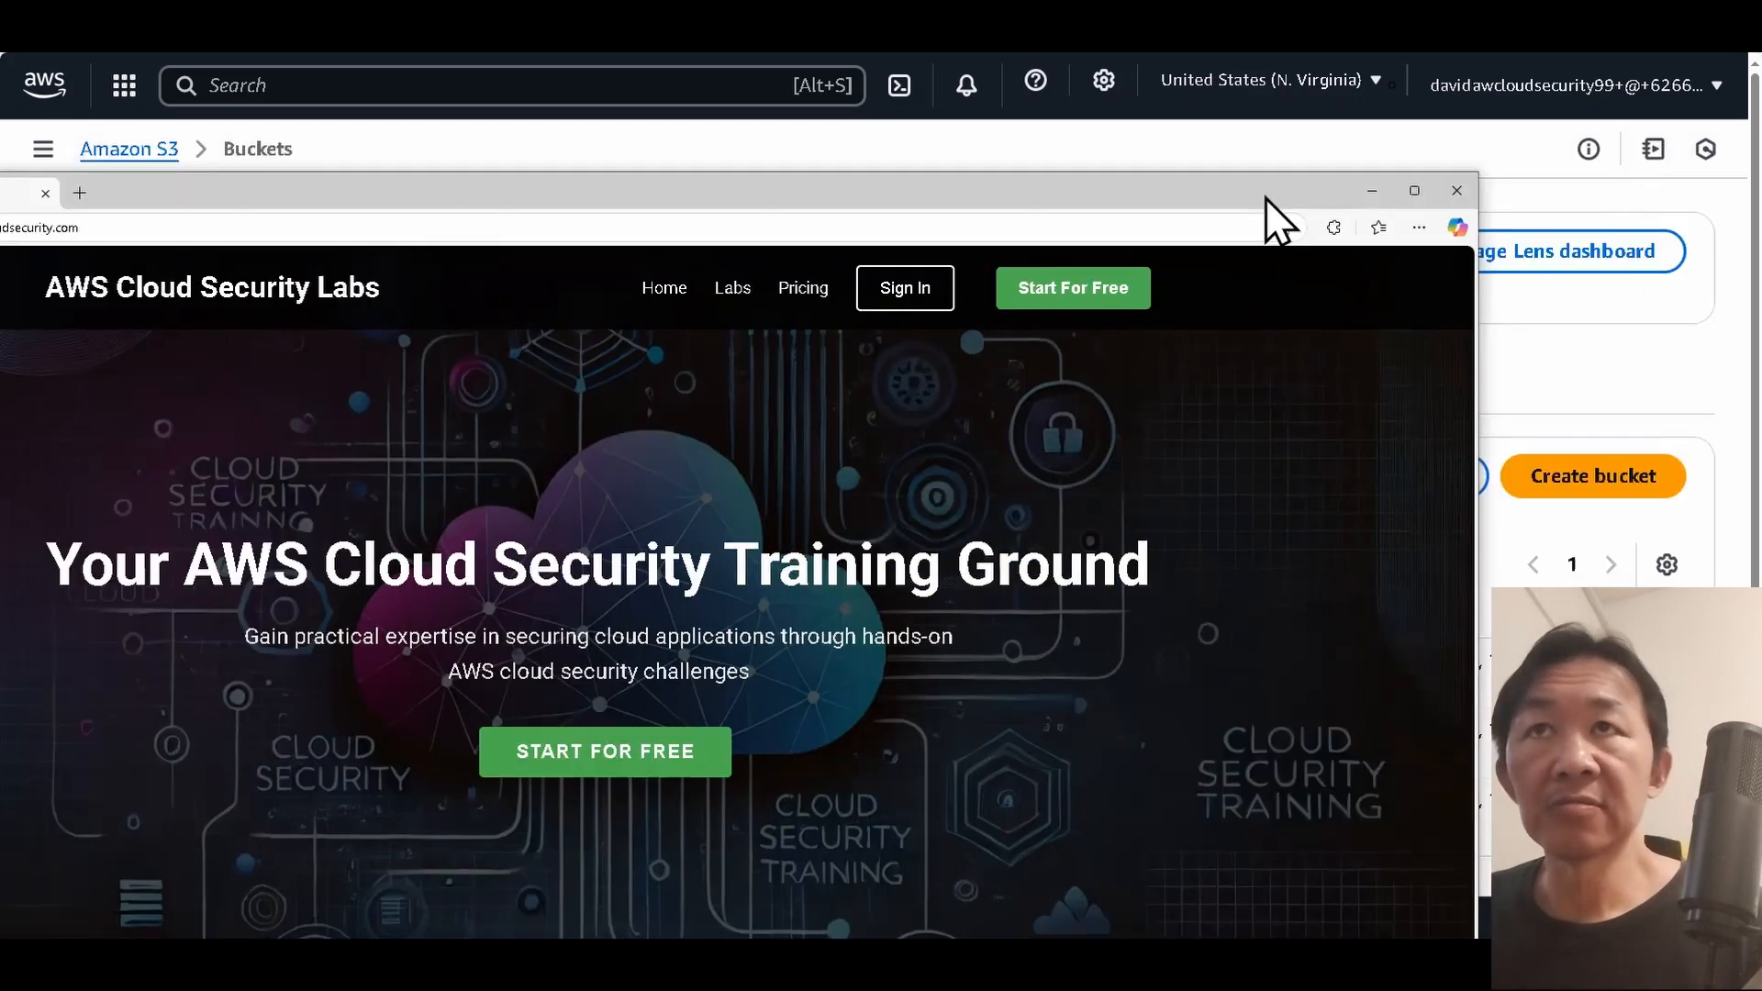
left_click(1454, 193)
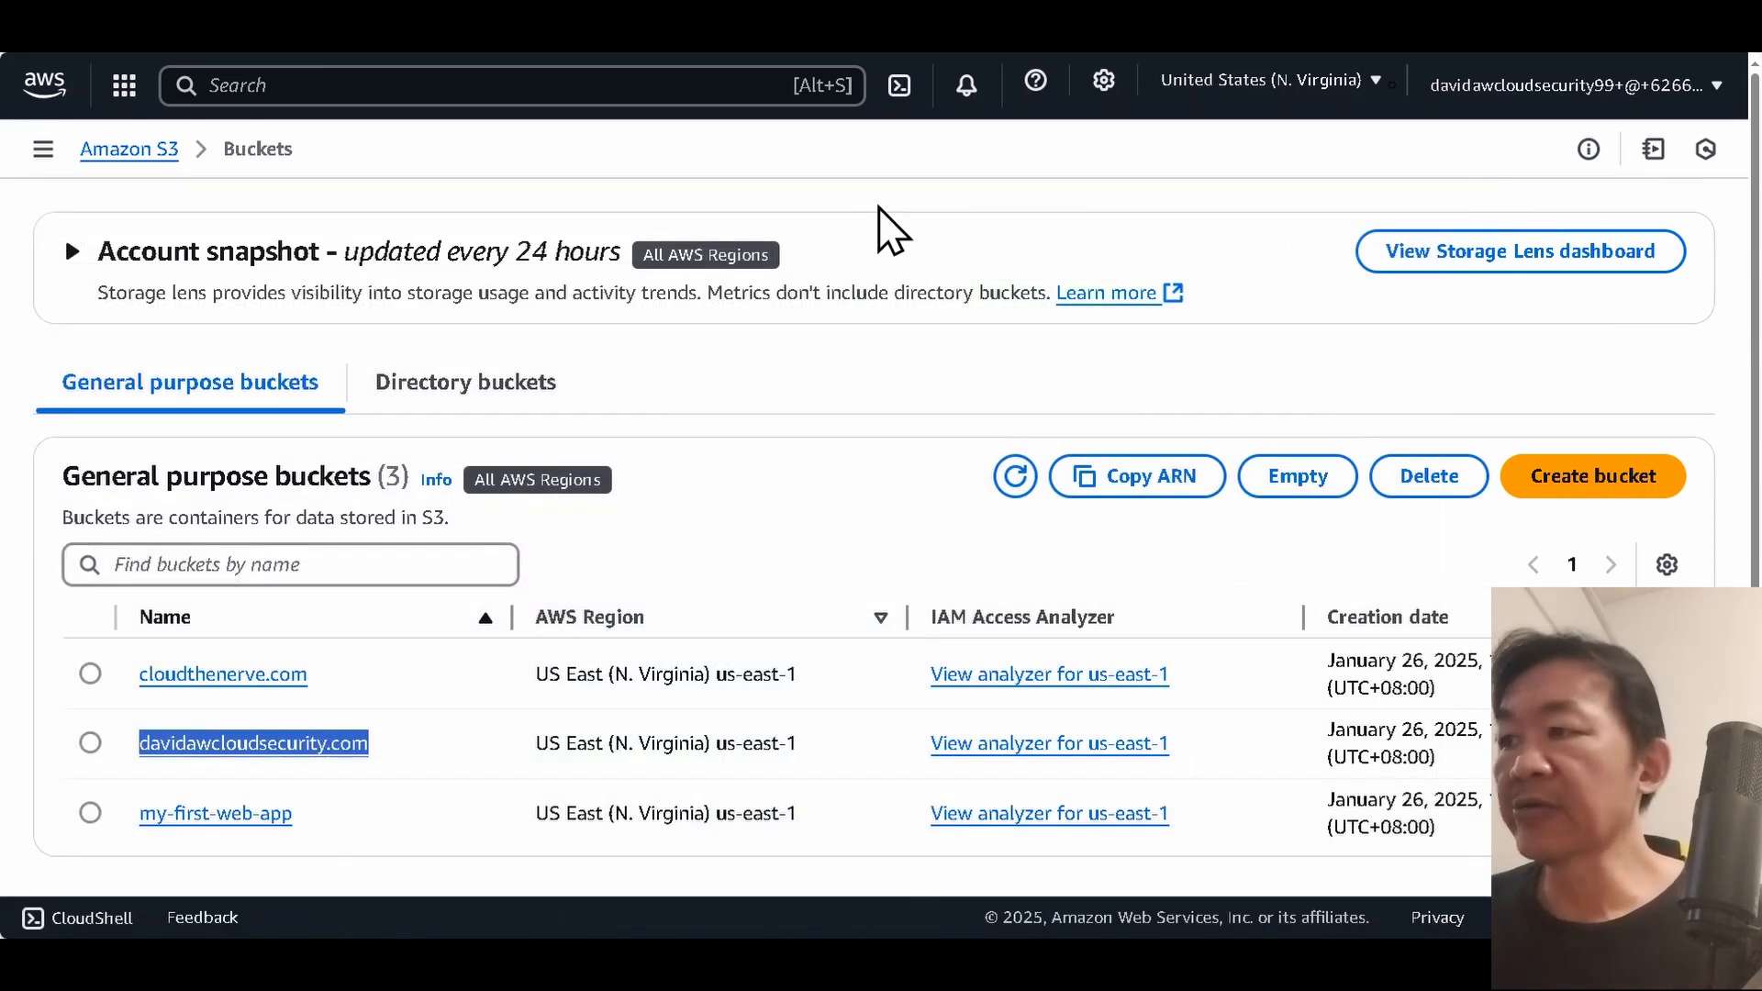
Switch to the other browser window, show the Cloudflare DNS records, and highlight the cloudthenerve.com domain name in the heading.
left_click(197, 957)
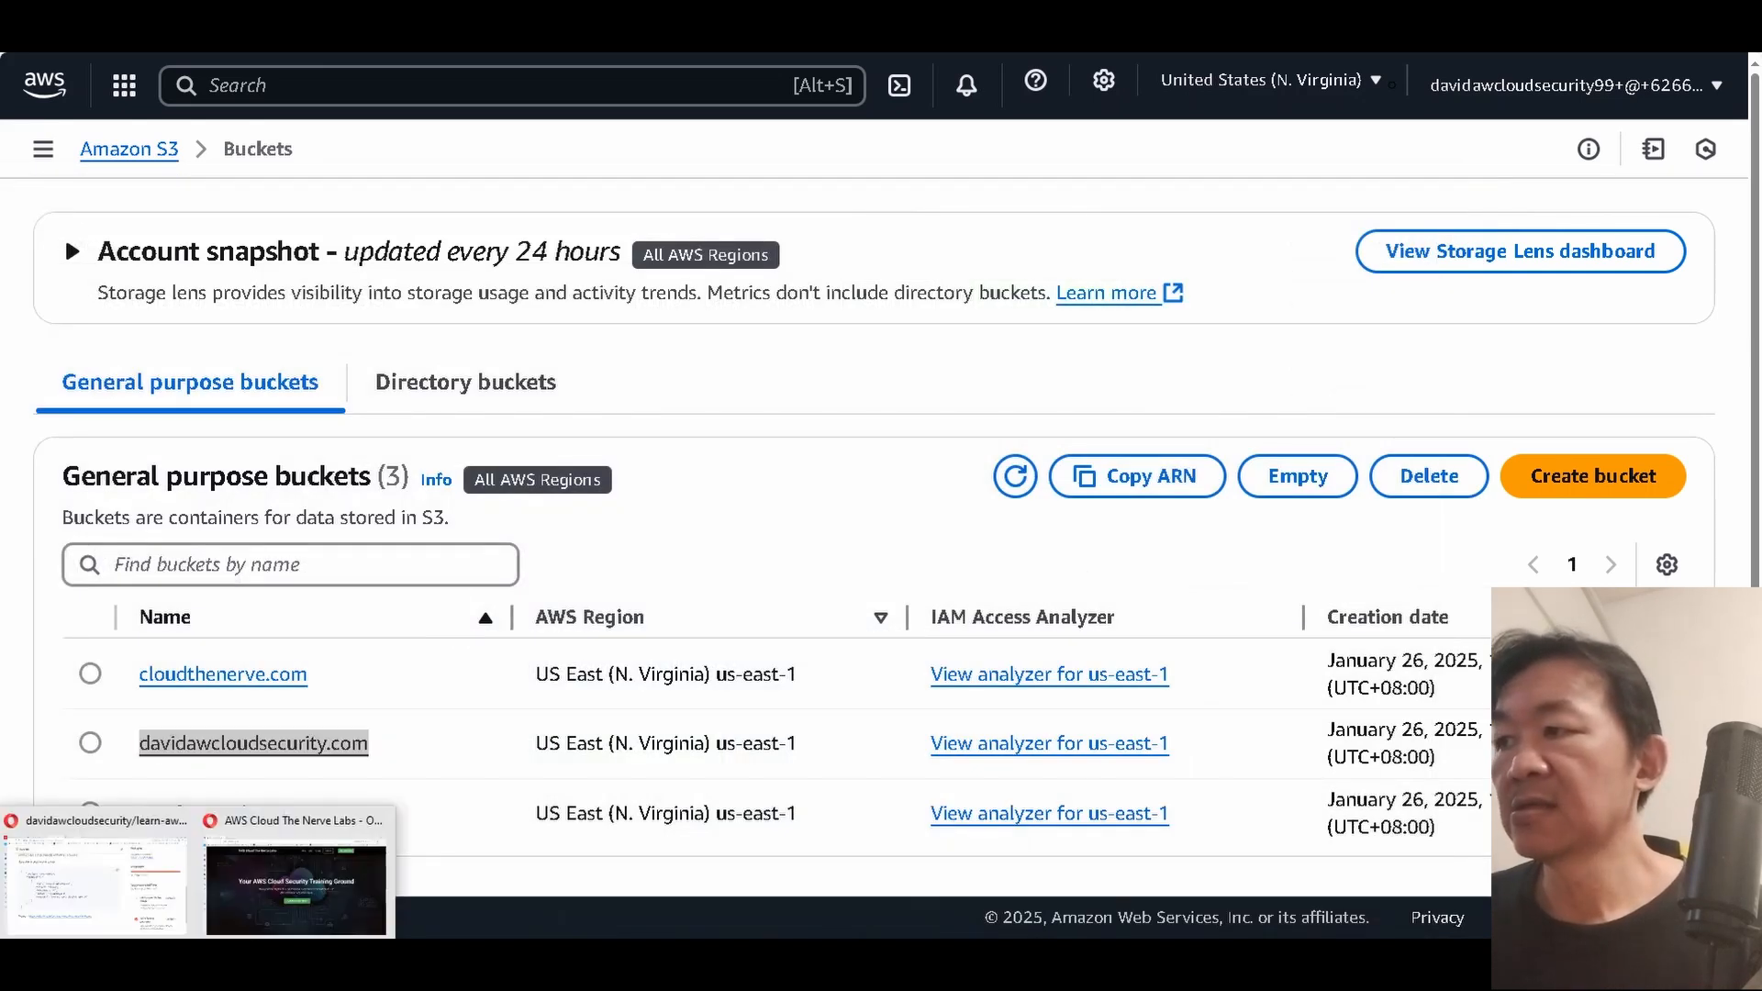
left_click(179, 895)
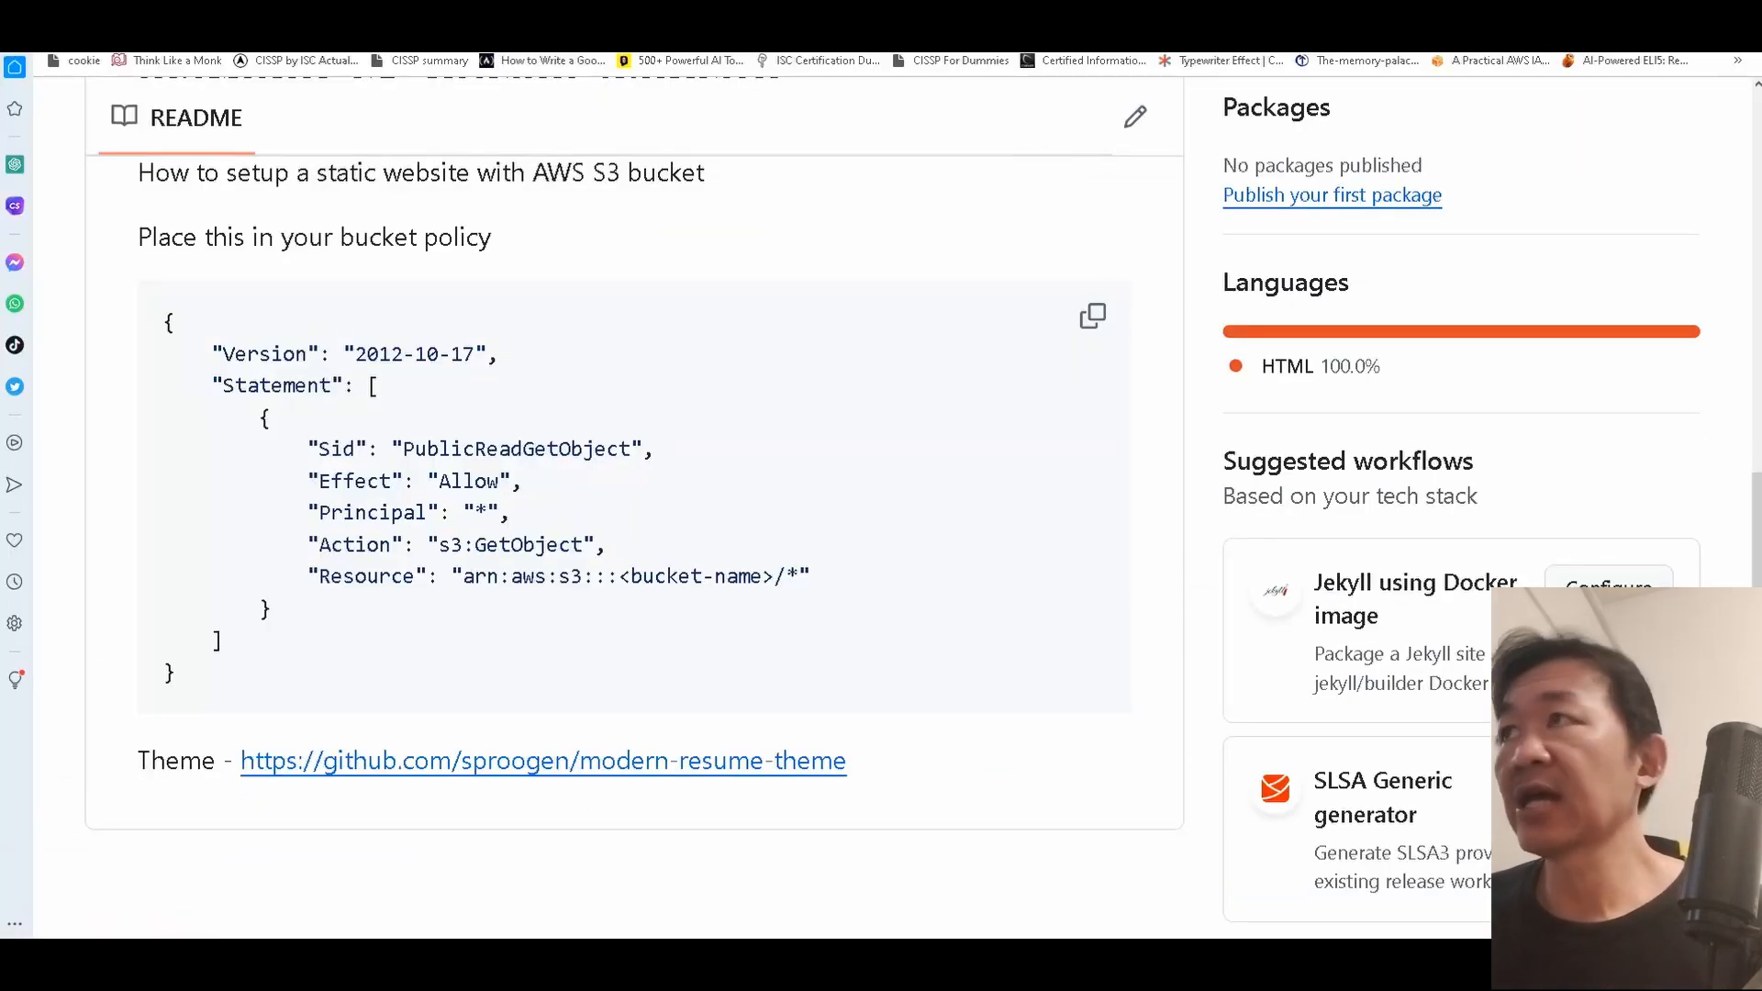
left_click_drag(1353, 0, 1110, 71)
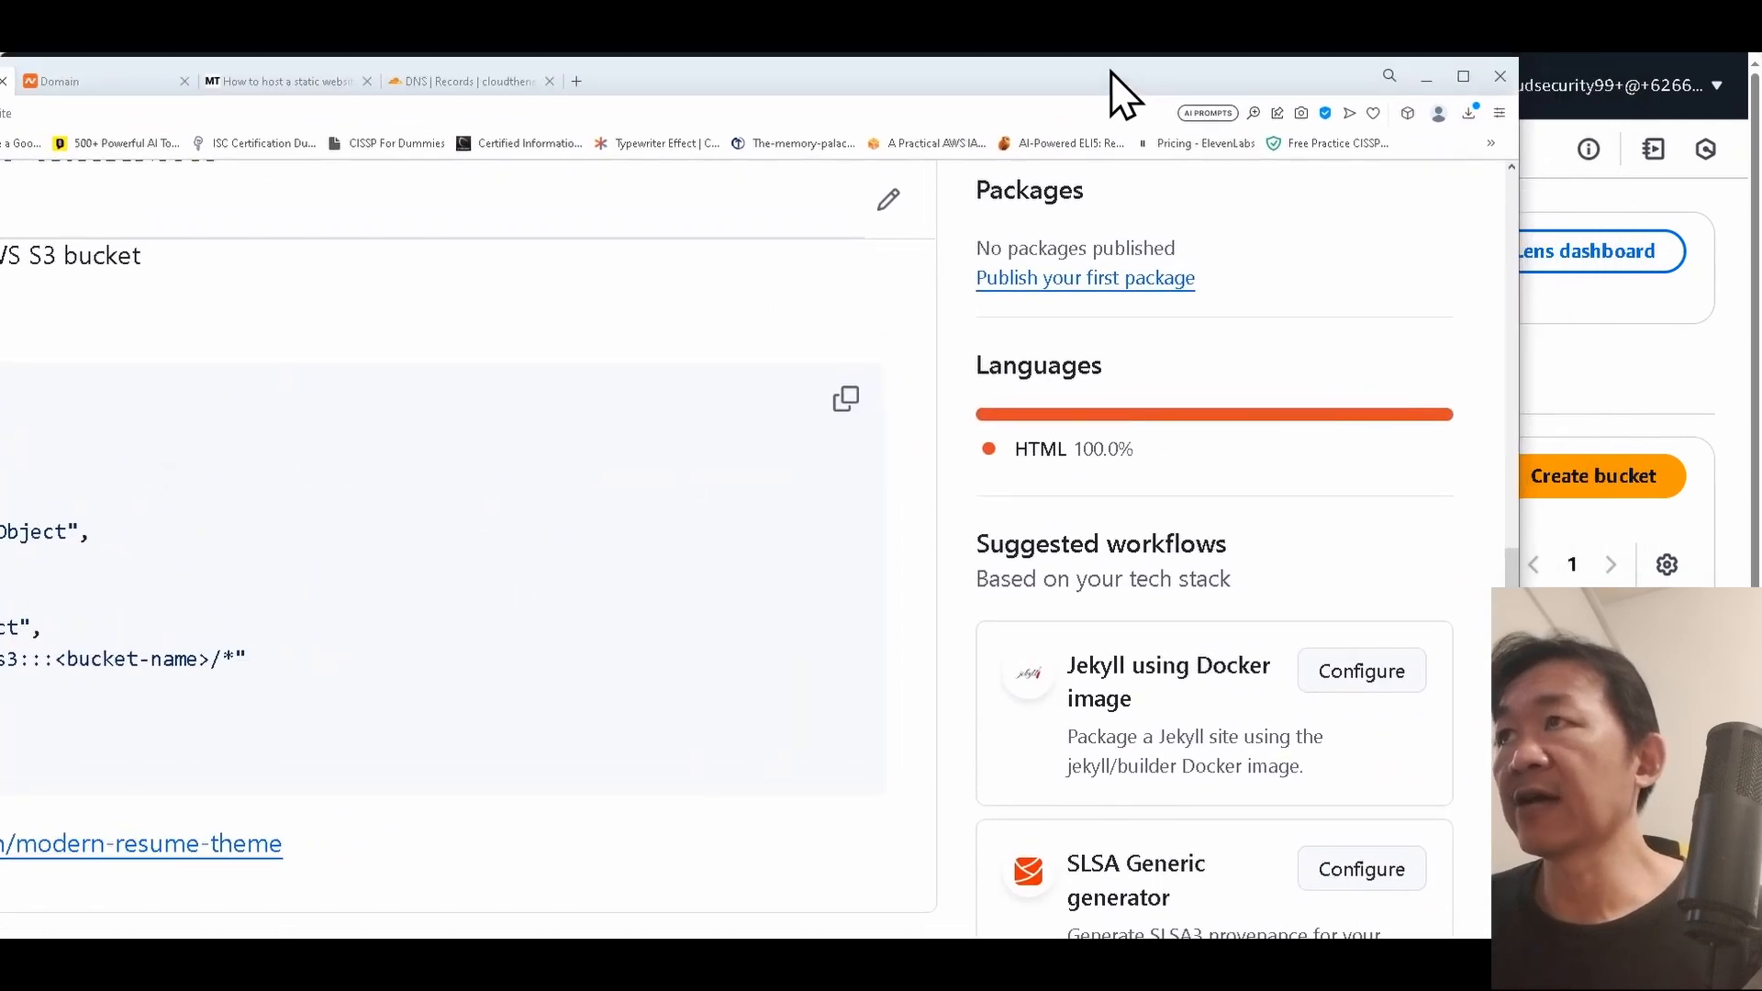
left_click(490, 90)
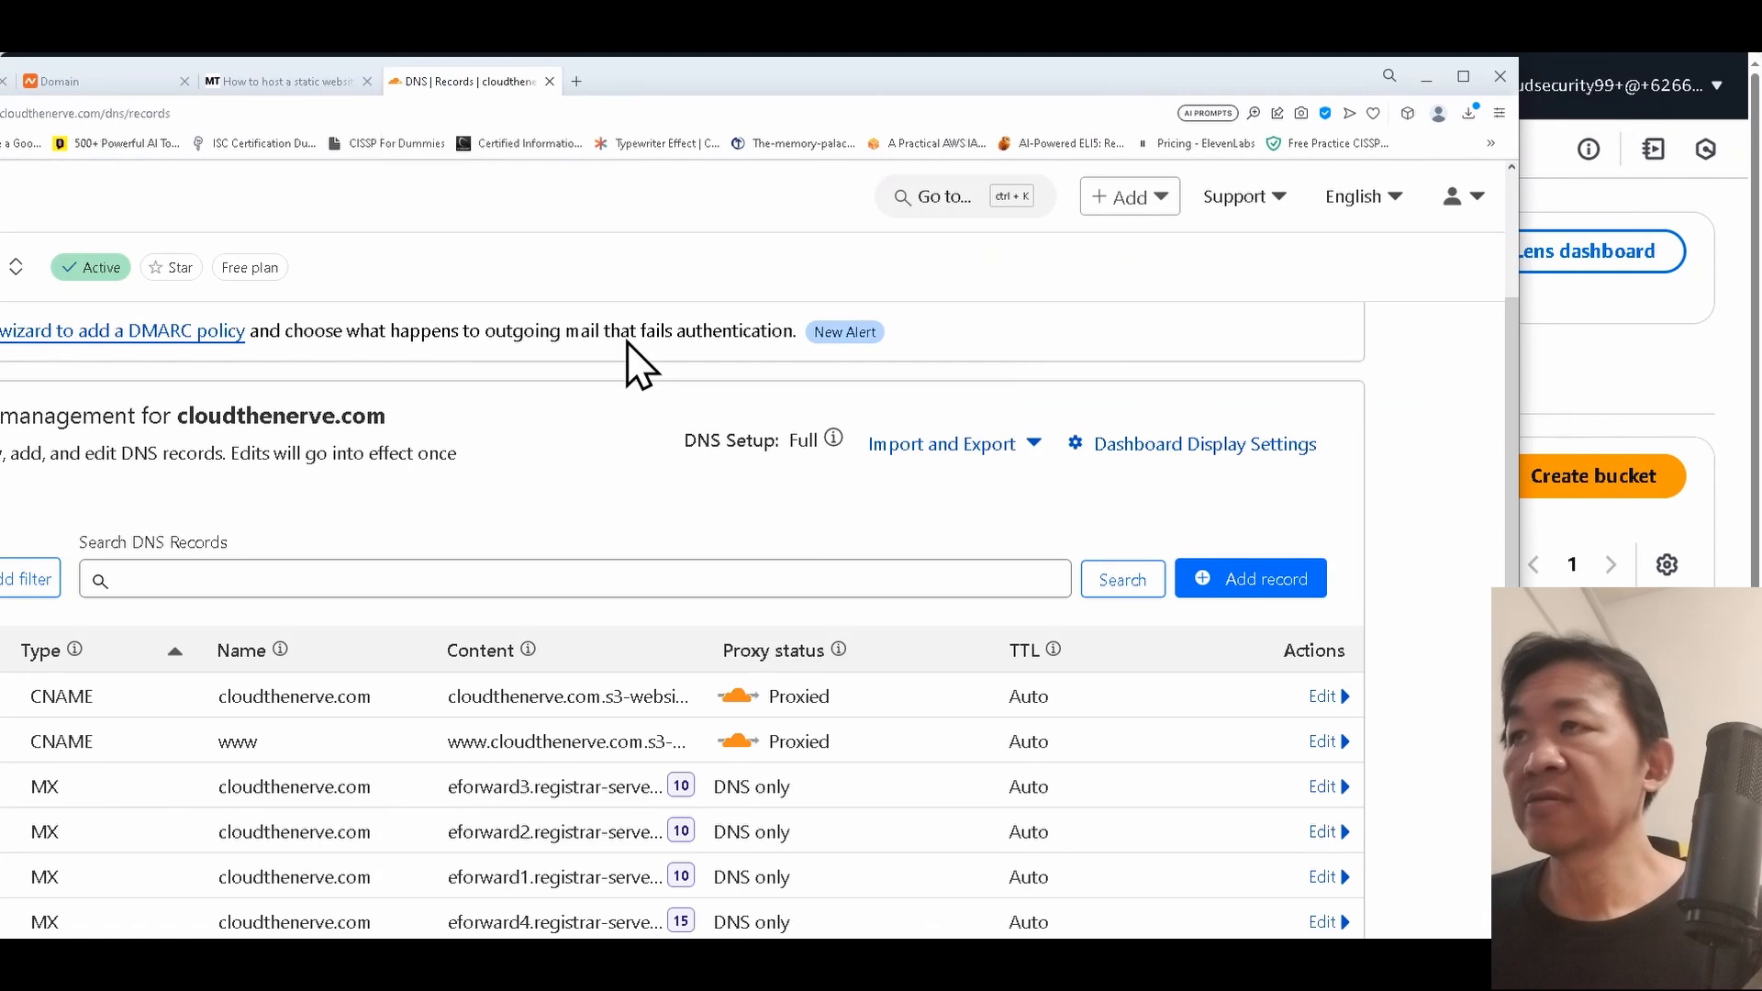
left_click_drag(814, 83, 924, 64)
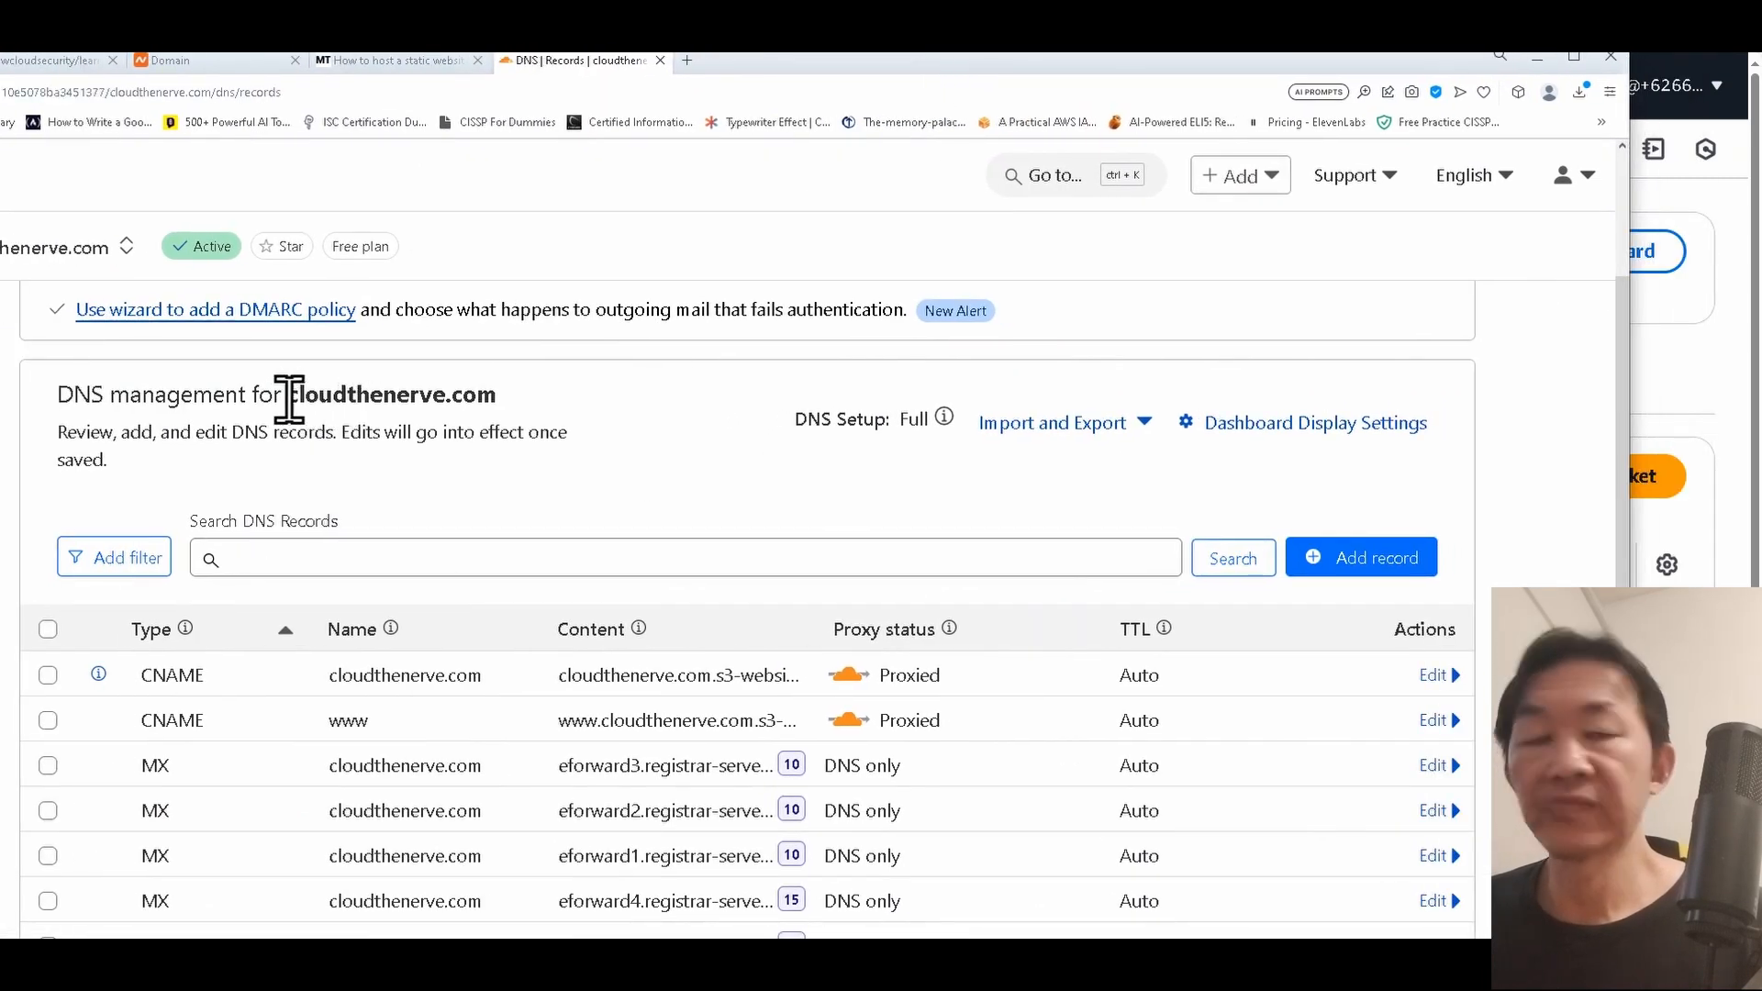
left_click_drag(287, 393, 527, 392)
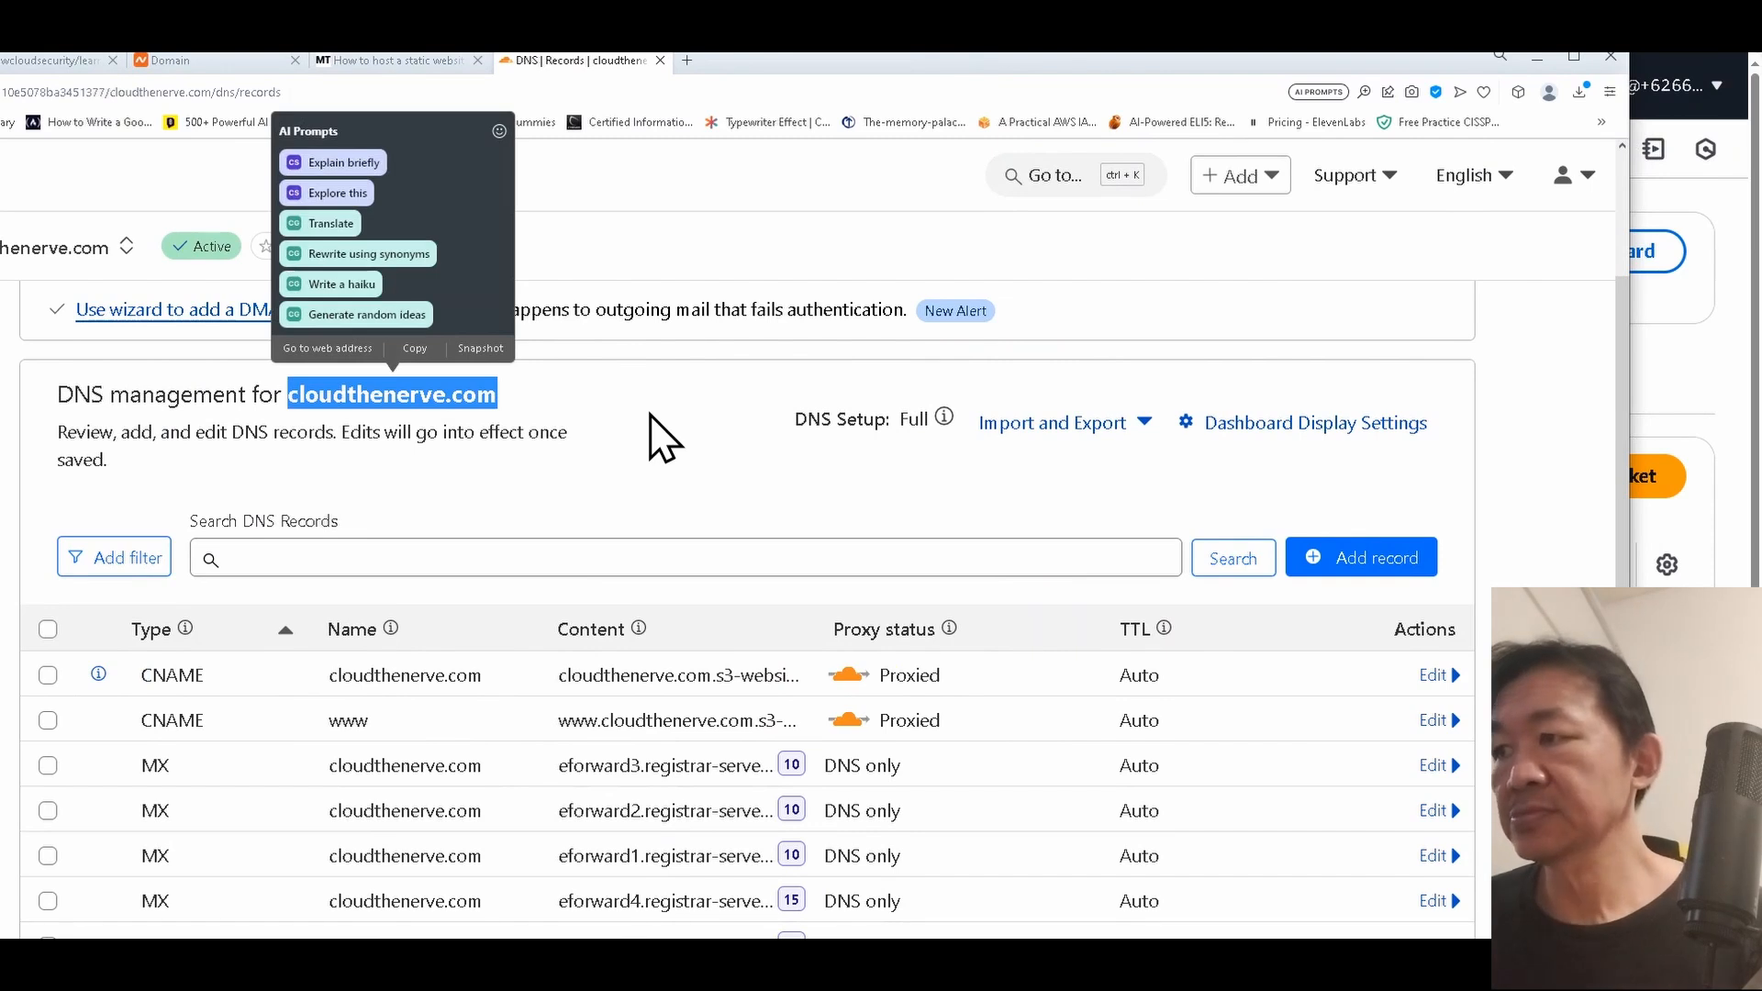
Return to Microsoft Edge and load cloudthenerve.com in a new tab.
key("alt+Tab")
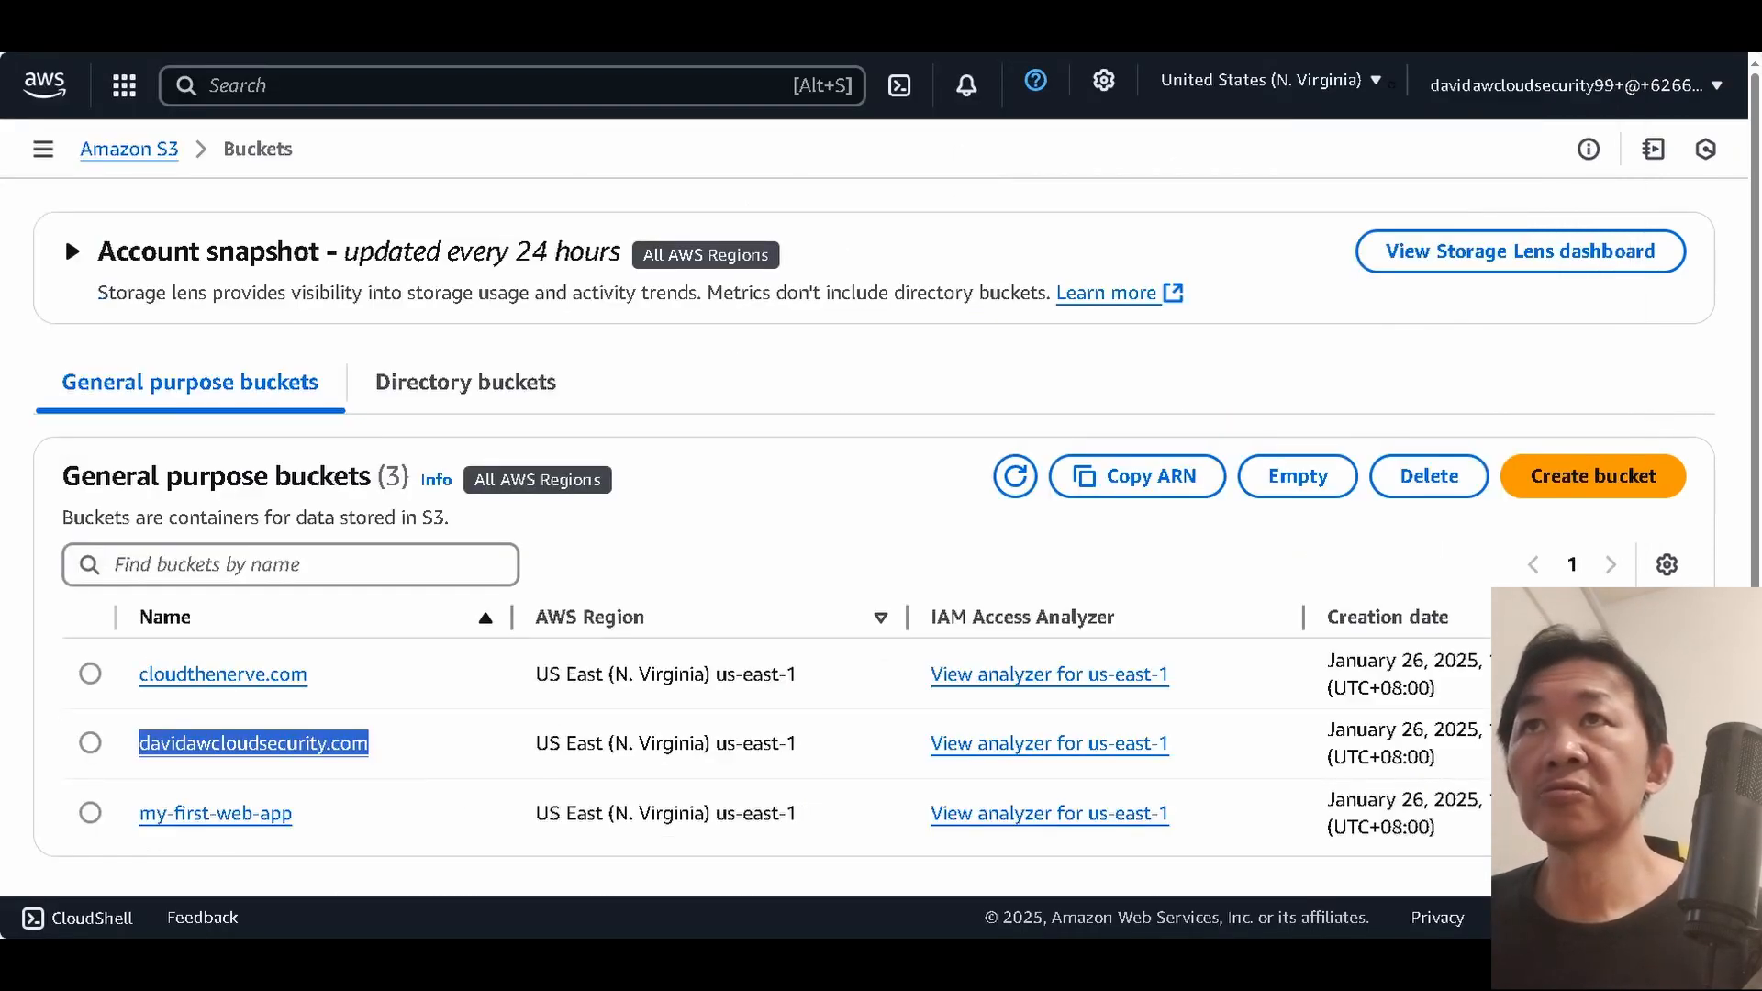
key("ctrl+t")
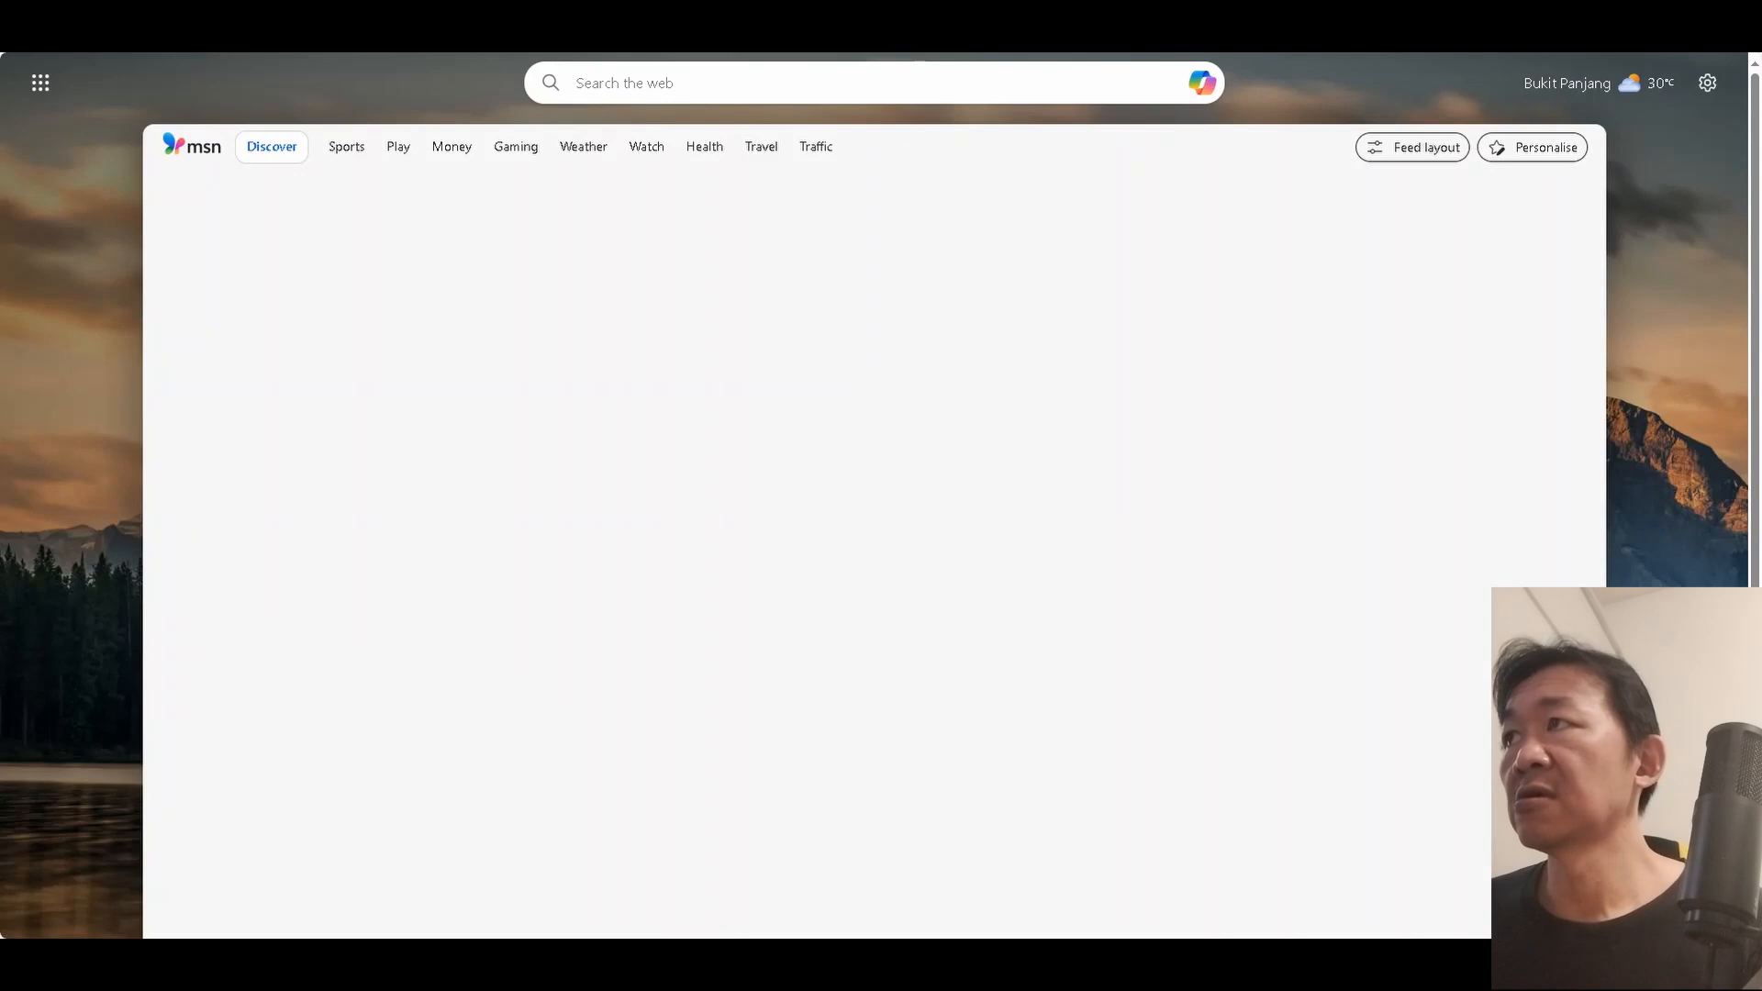
type("clo")
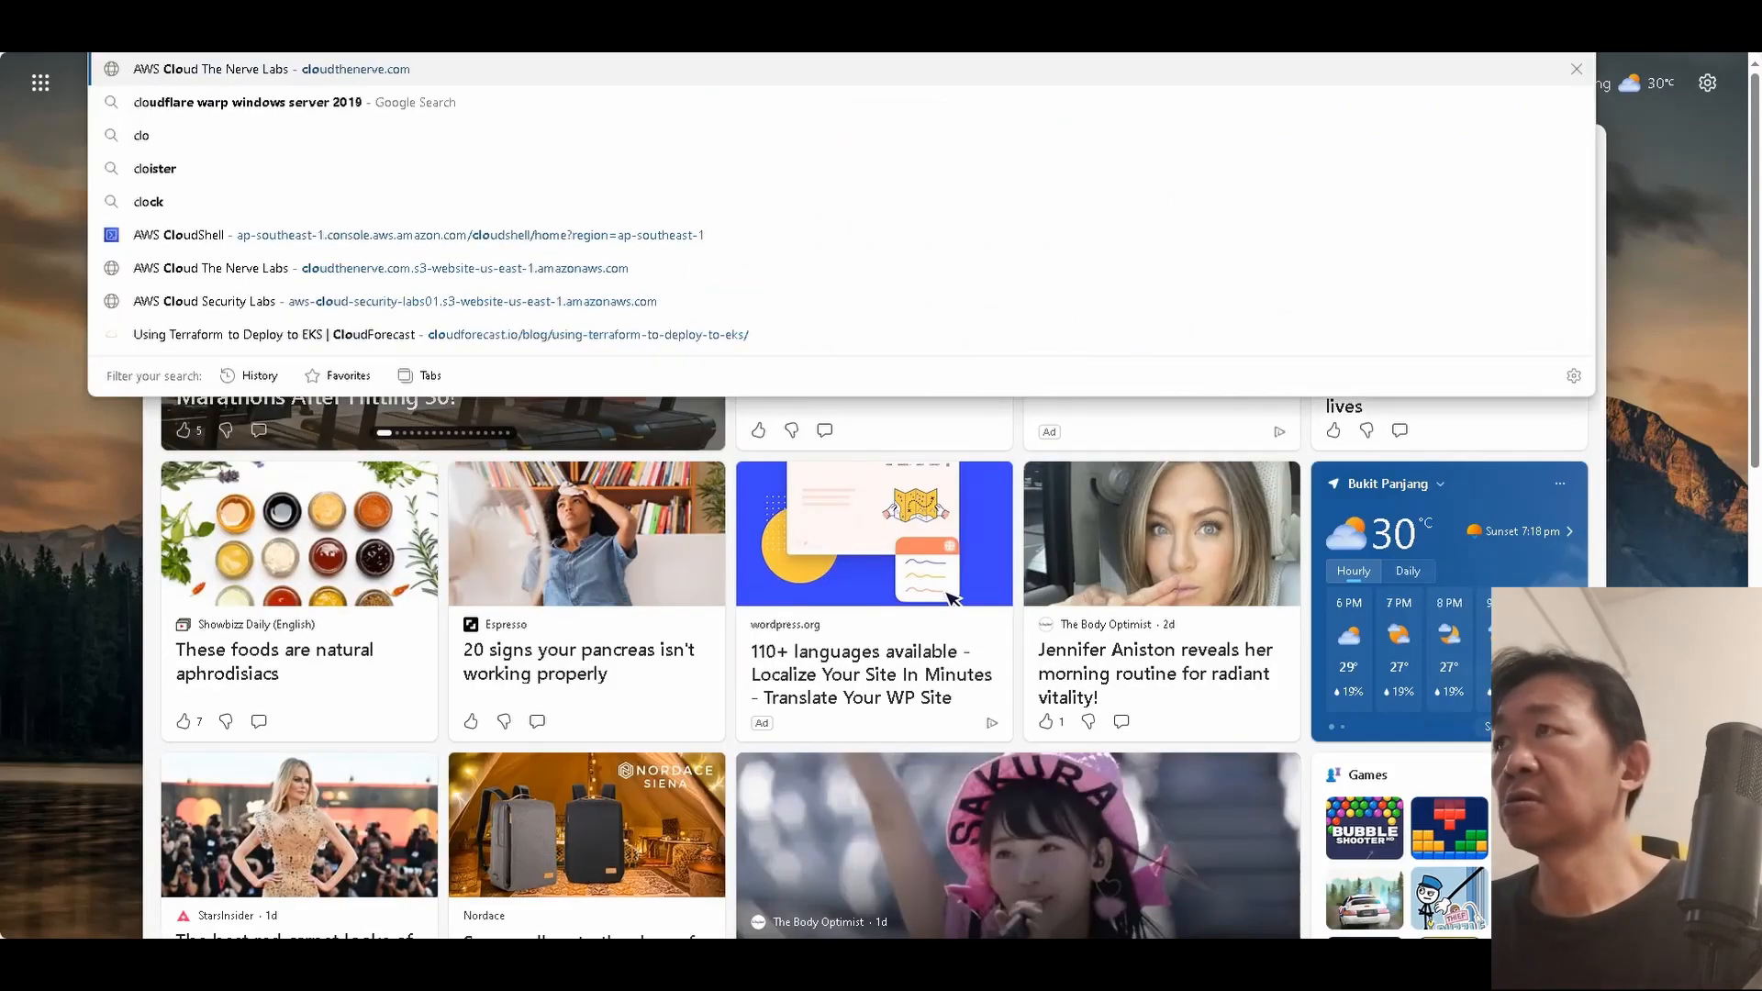
type("ud")
key("Return")
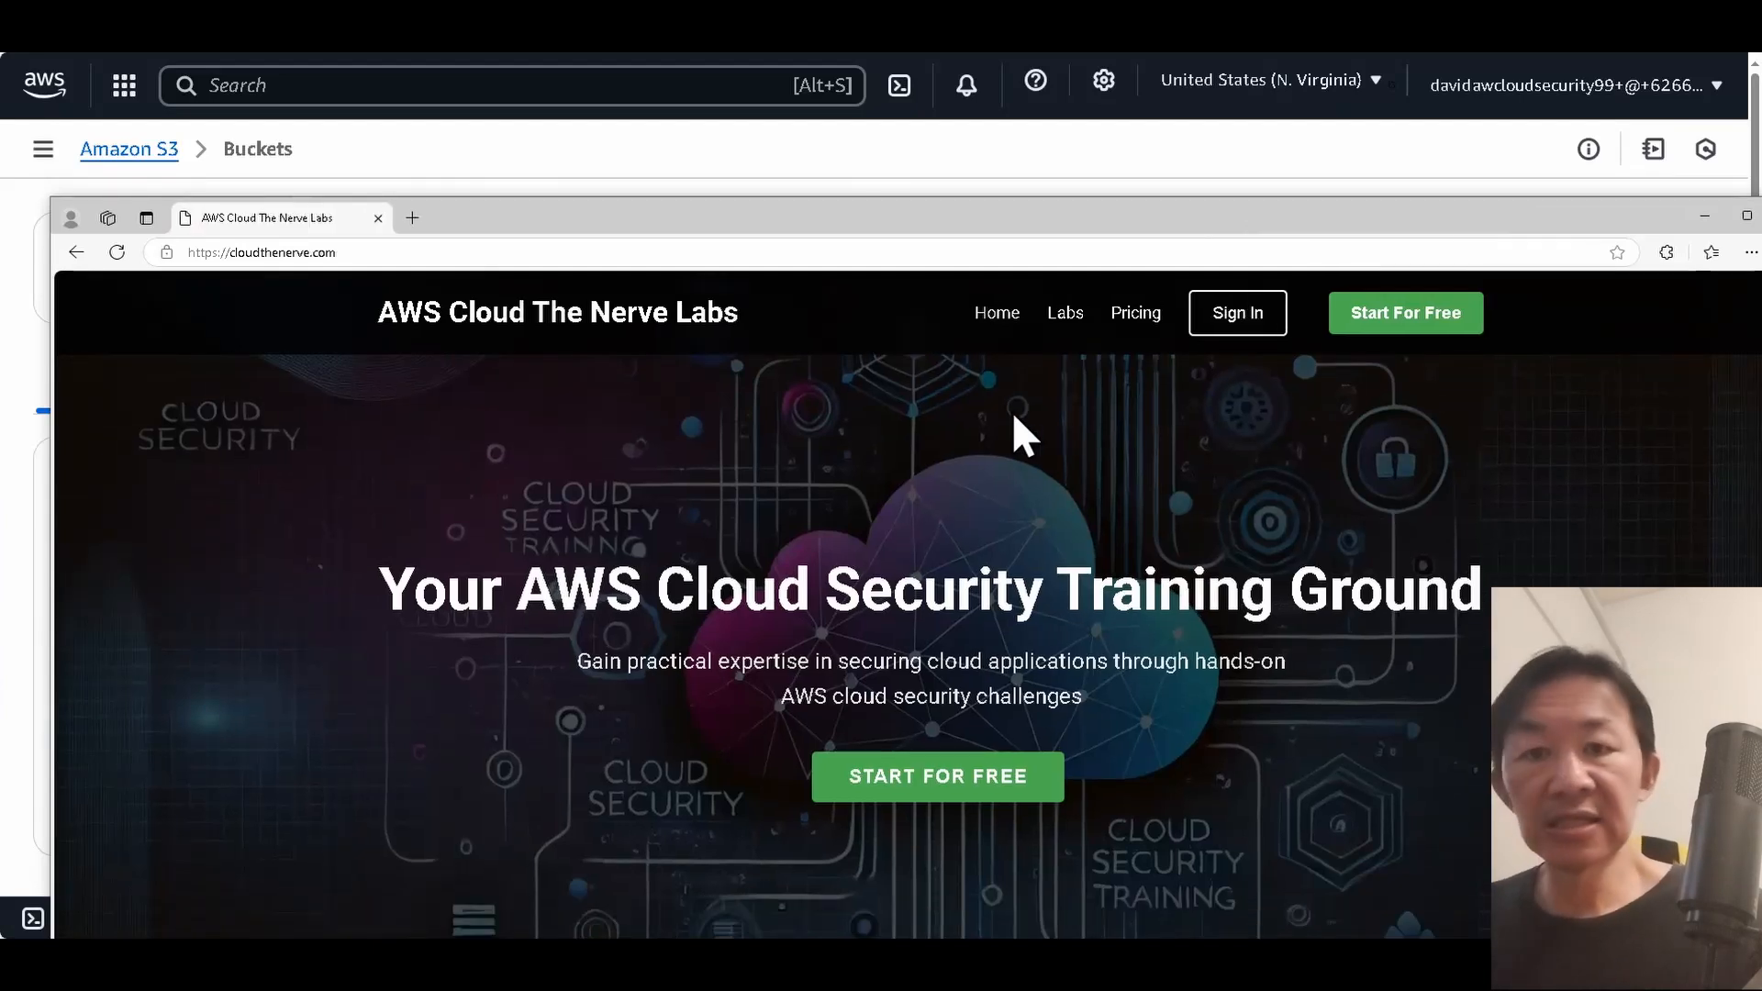
Record the network requests of cloudthenerve.com in the developer tools while reloading the page, and widen the tools pane.
key("F12")
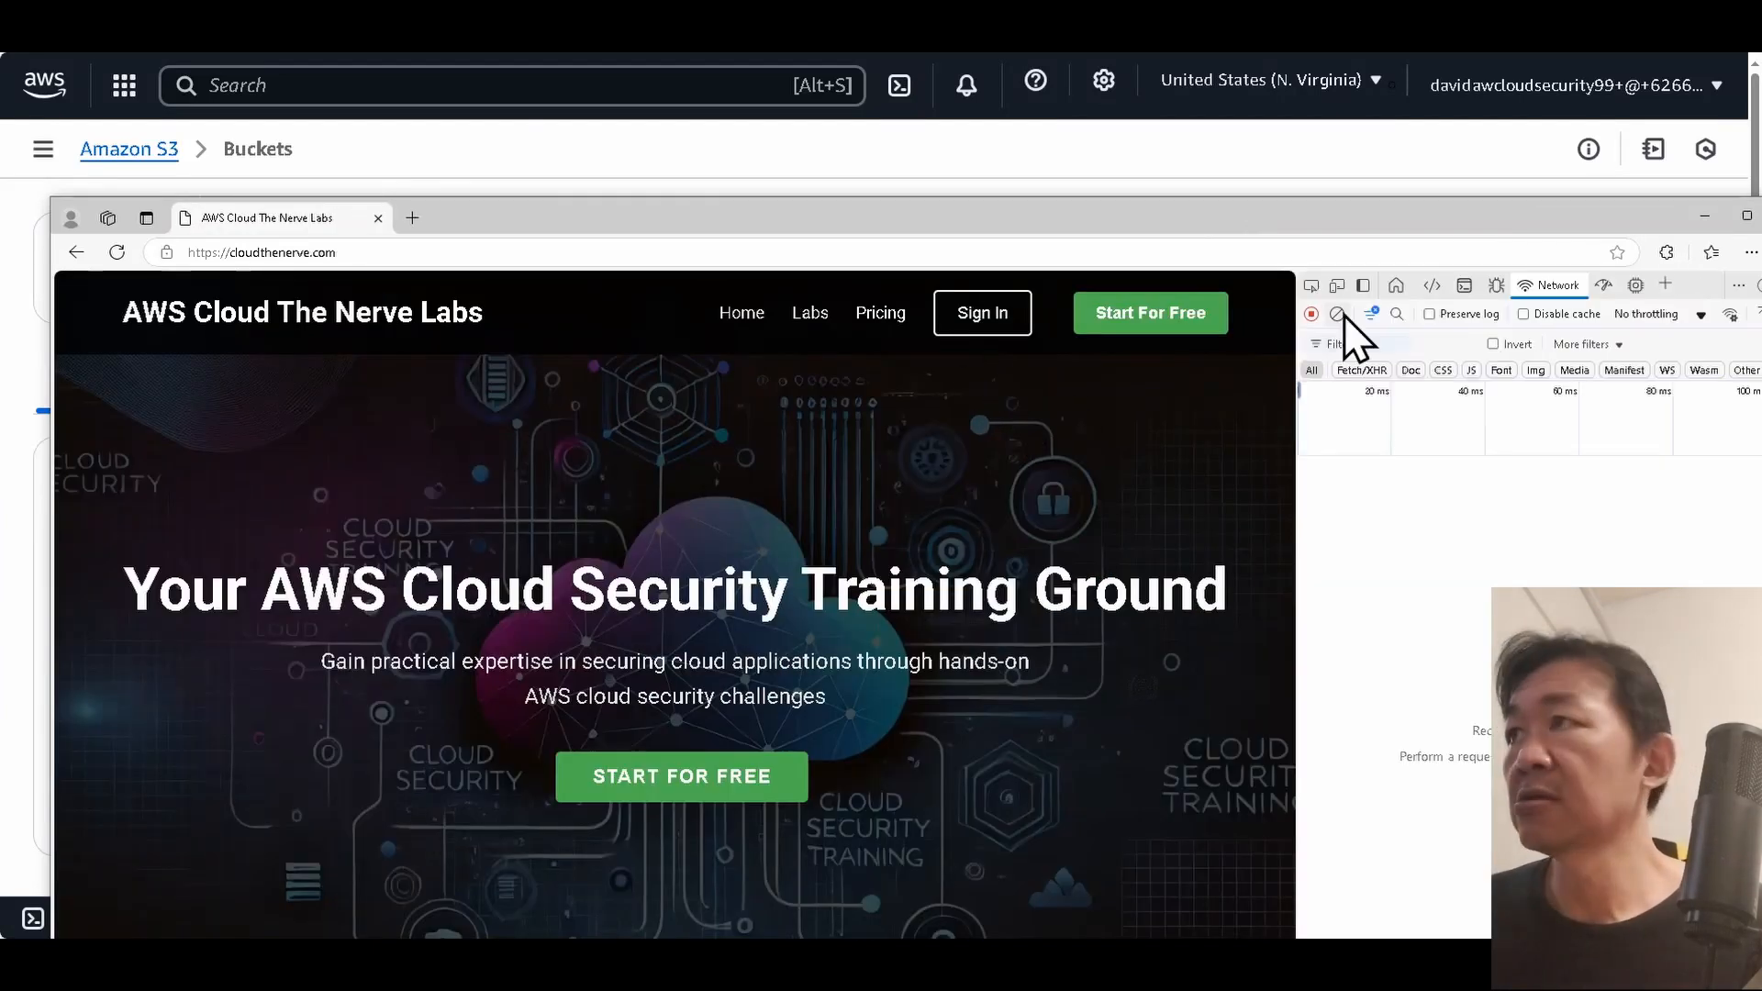
left_click(118, 251)
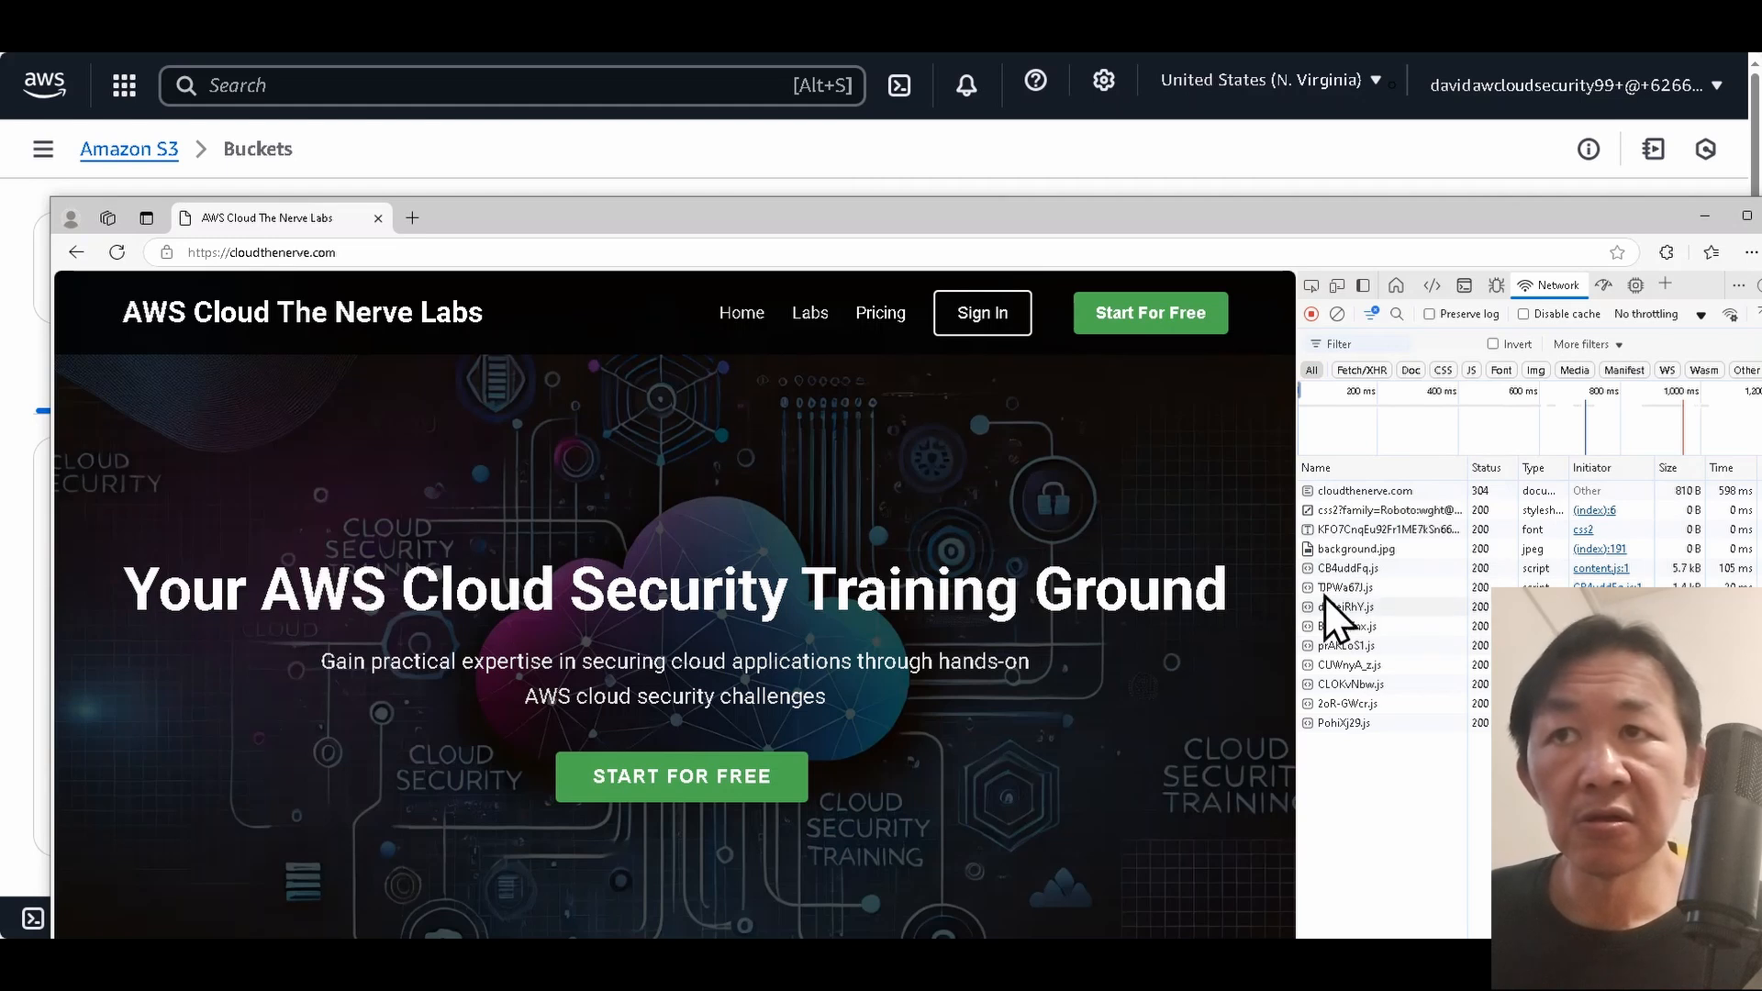
left_click_drag(1285, 580, 670, 582)
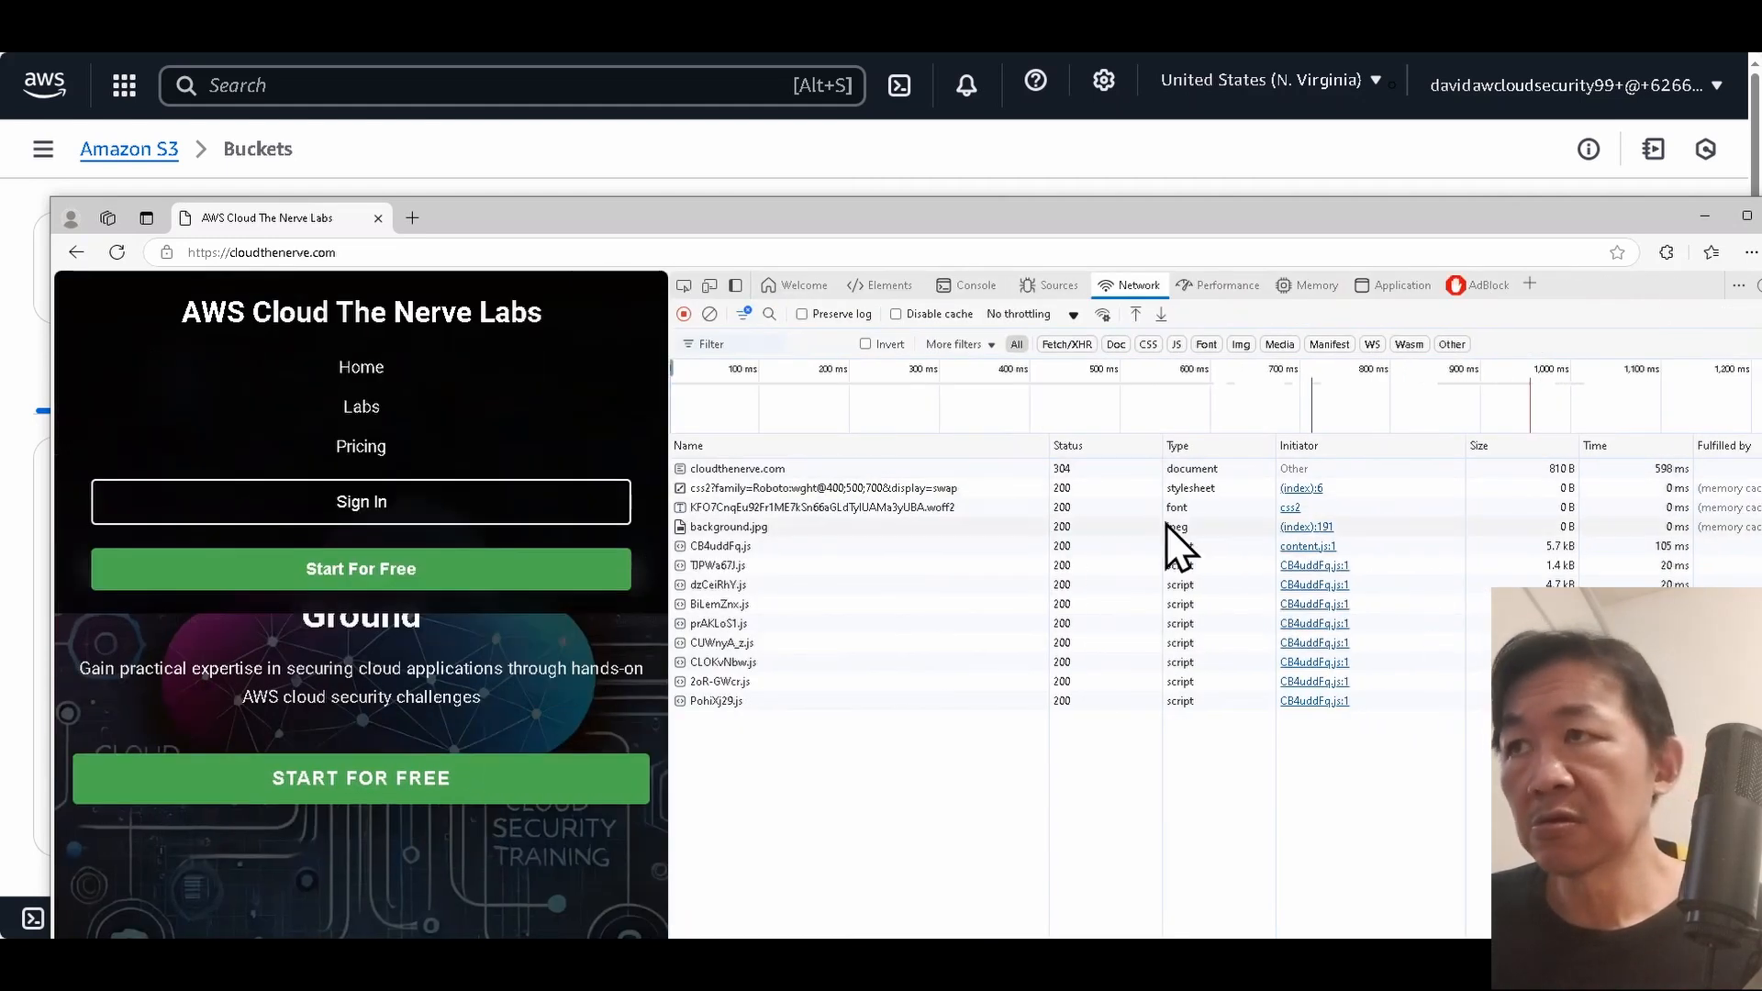
Examine the initiator chains of the cloudthenerve.com page, stylesheet, font, image and script requests, and close the site window.
left_click(1083, 623)
left_click(981, 450)
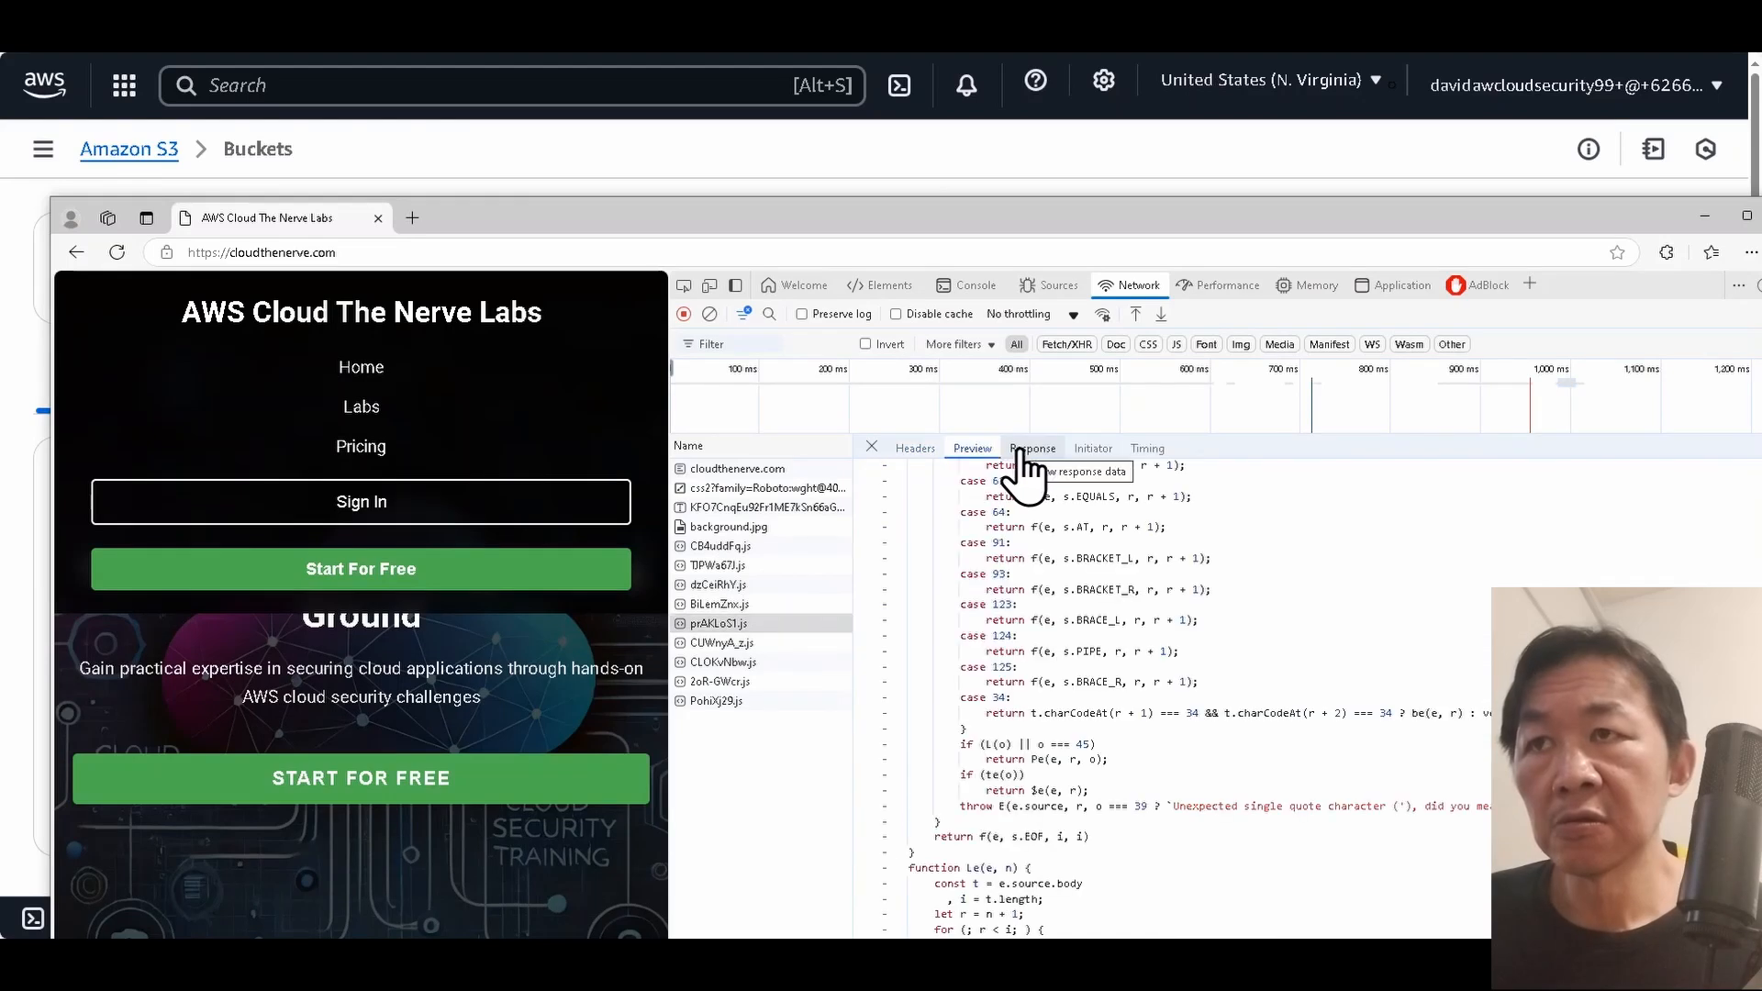
left_click(1083, 451)
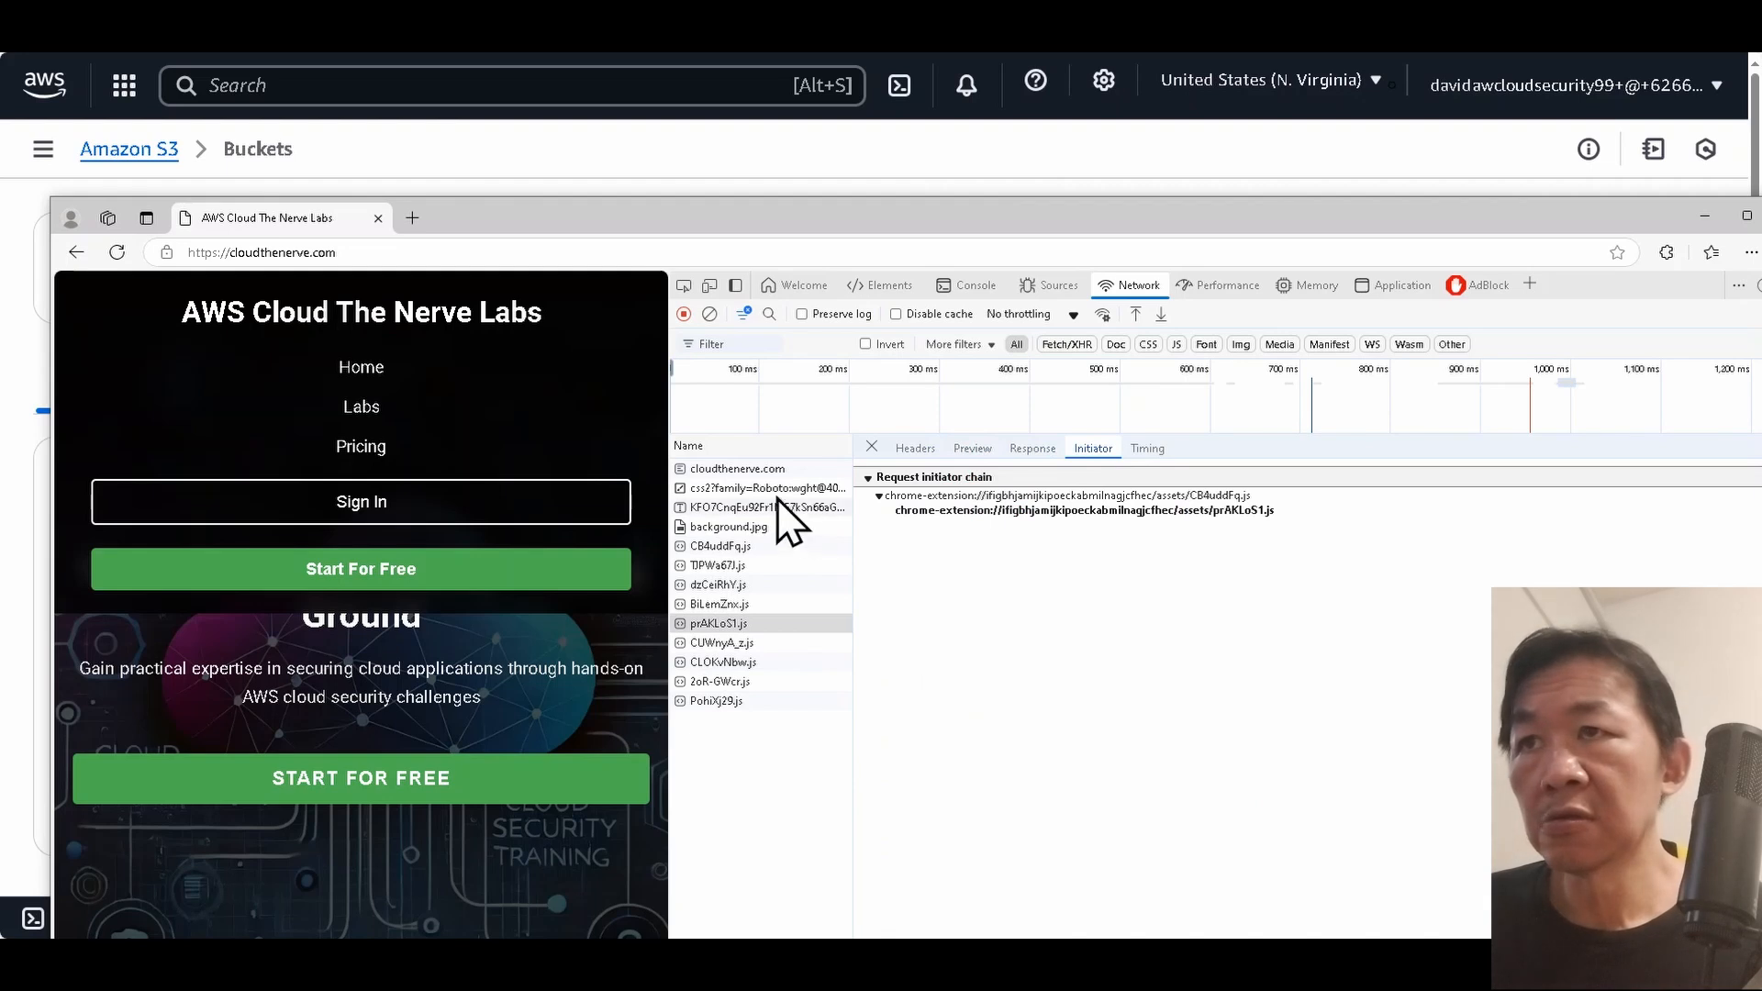
left_click(759, 469)
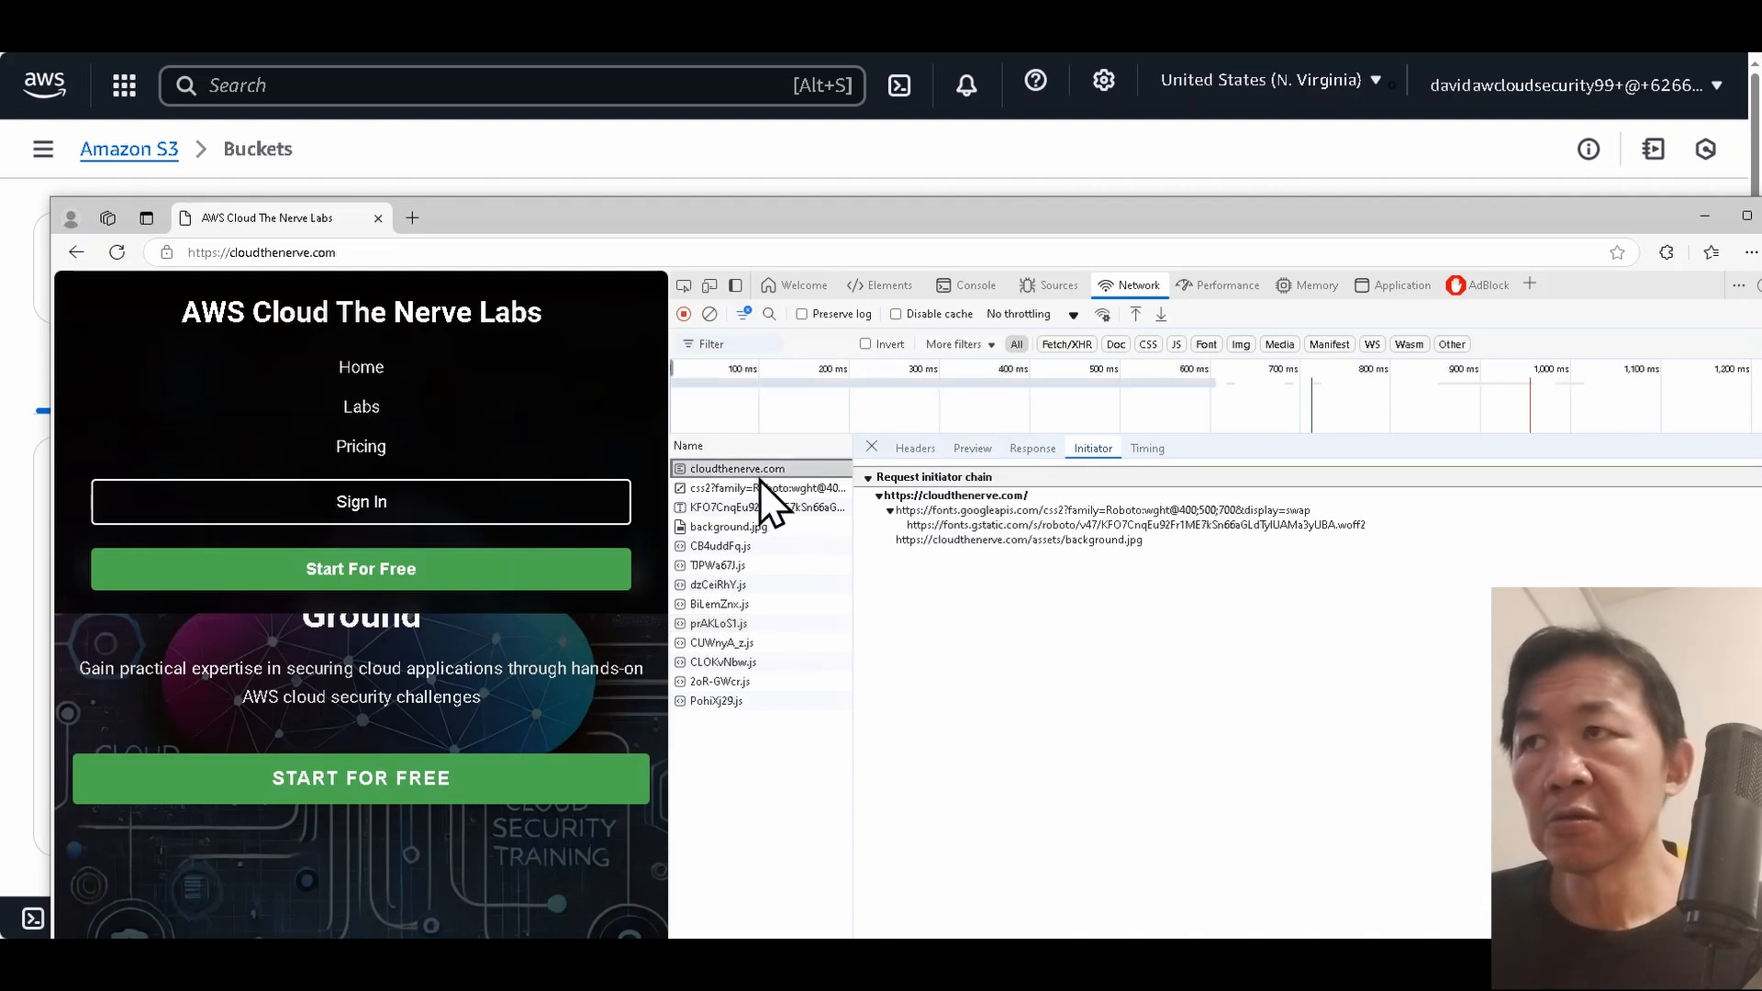
left_click(757, 489)
left_click(758, 506)
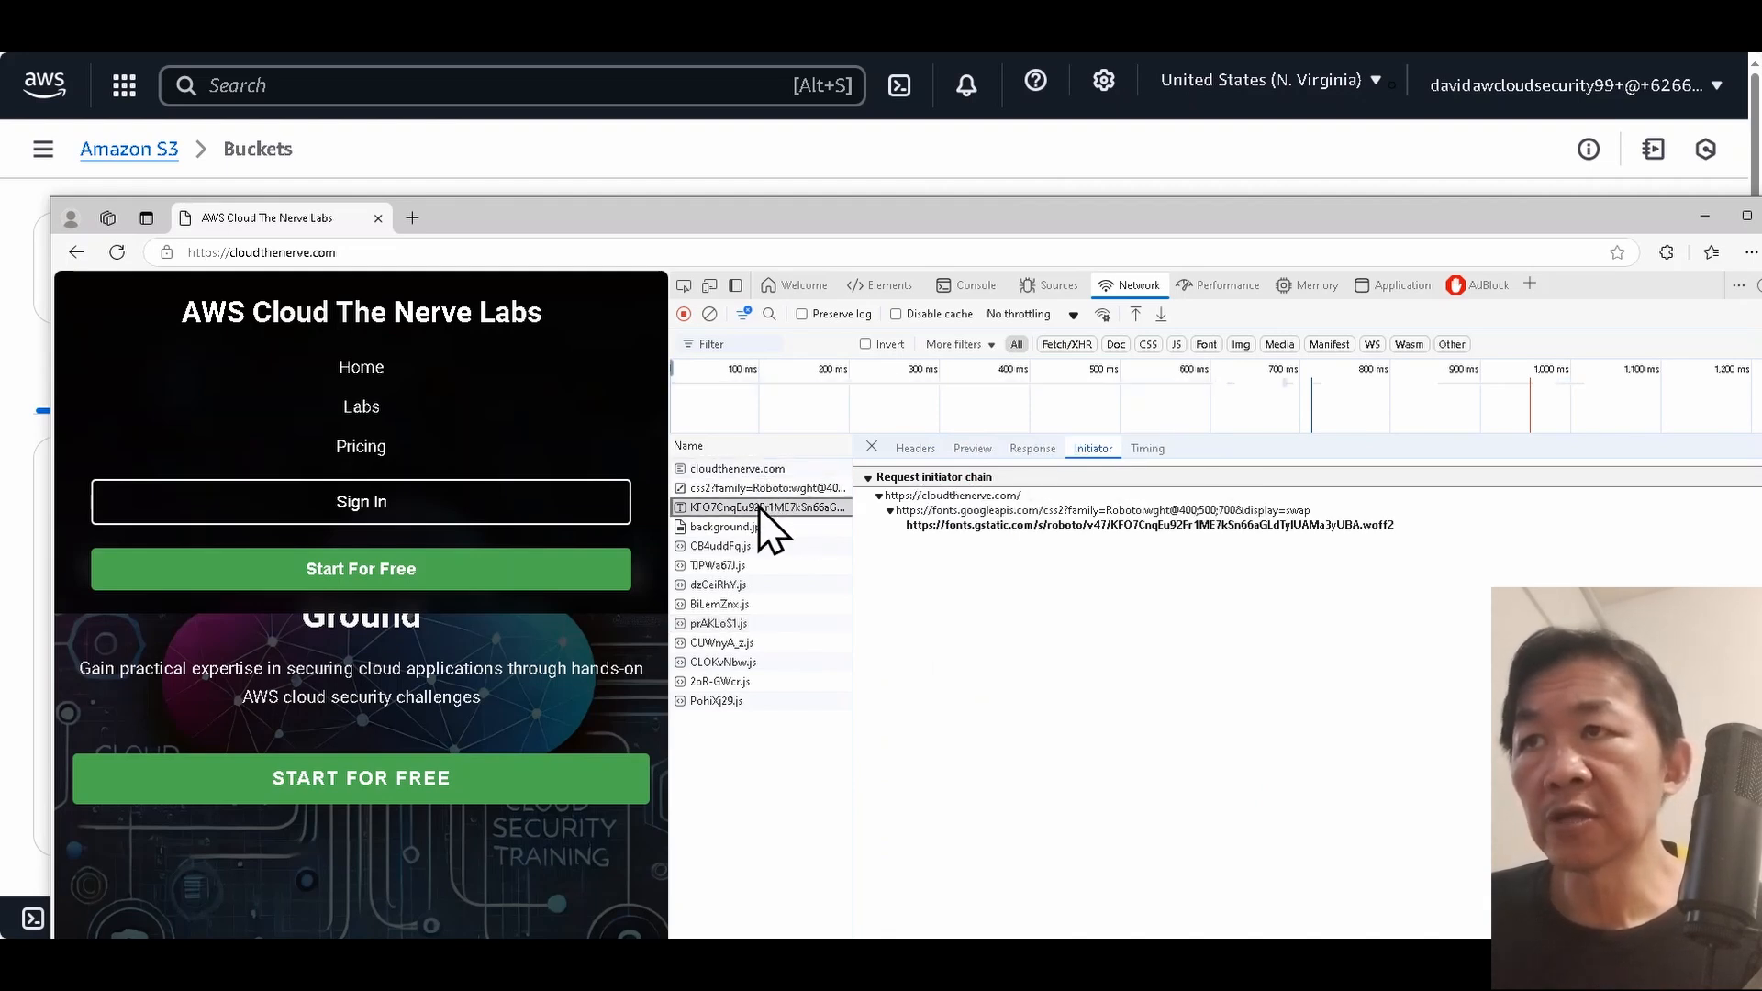
left_click(756, 530)
left_click(760, 549)
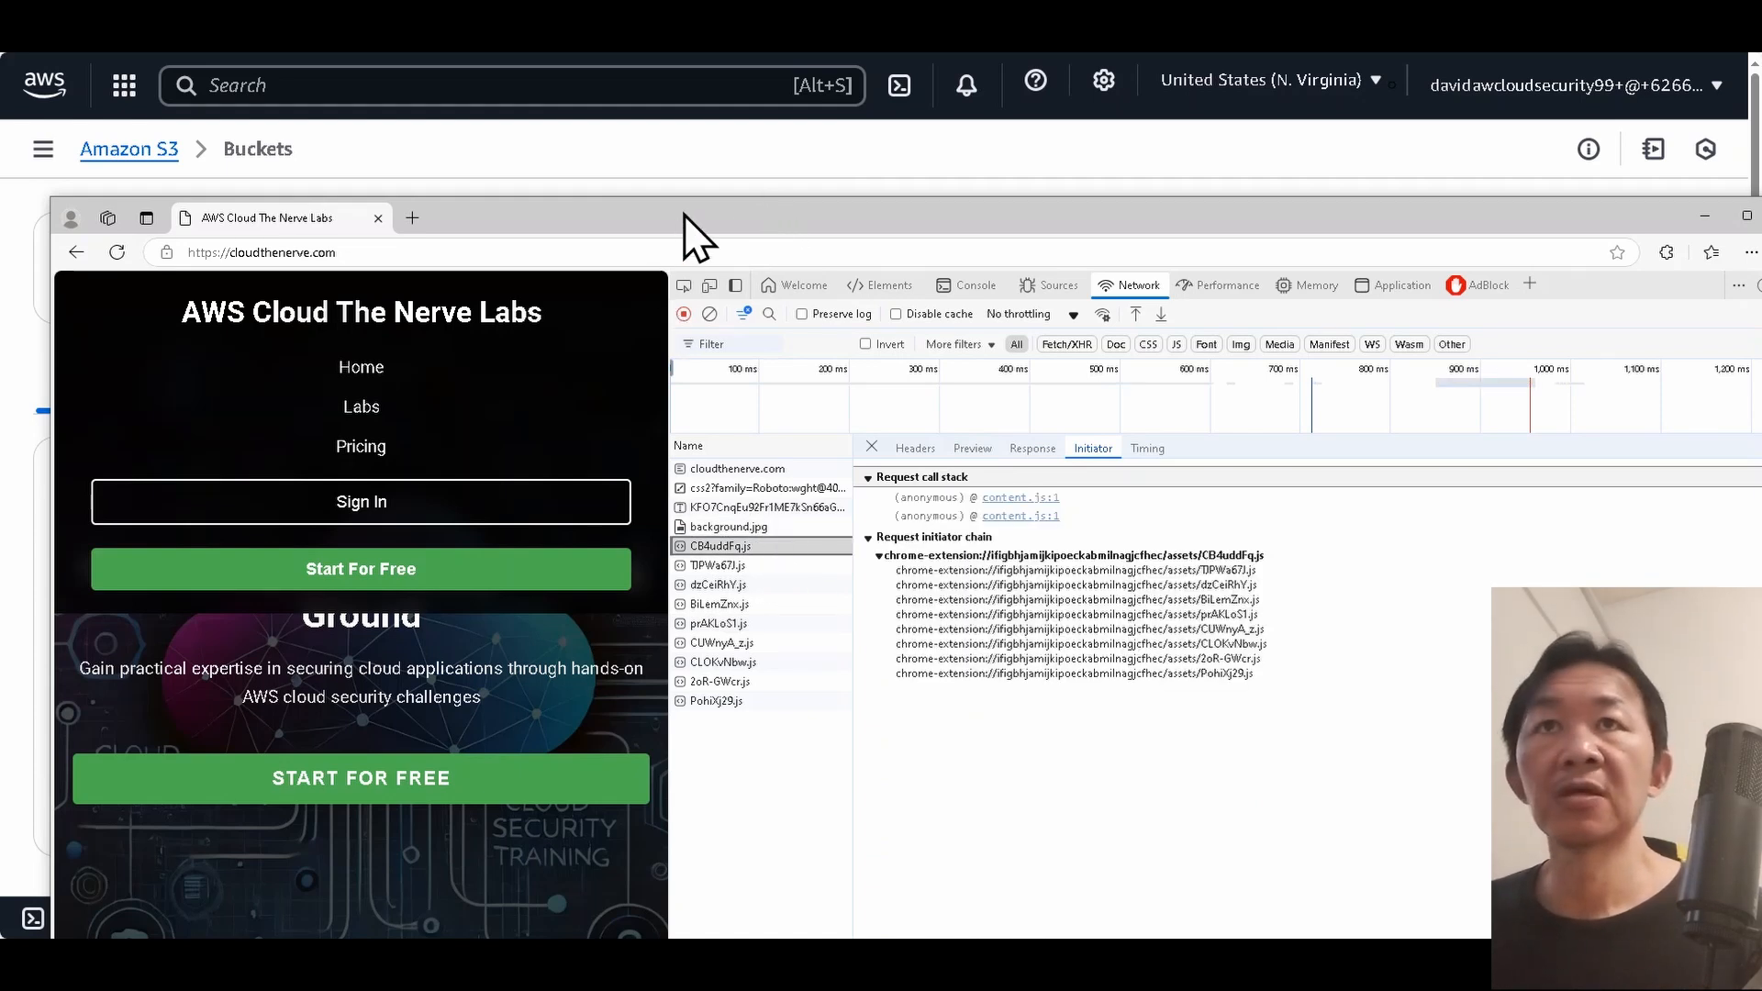
left_click_drag(675, 213, 556, 202)
left_click(1659, 212)
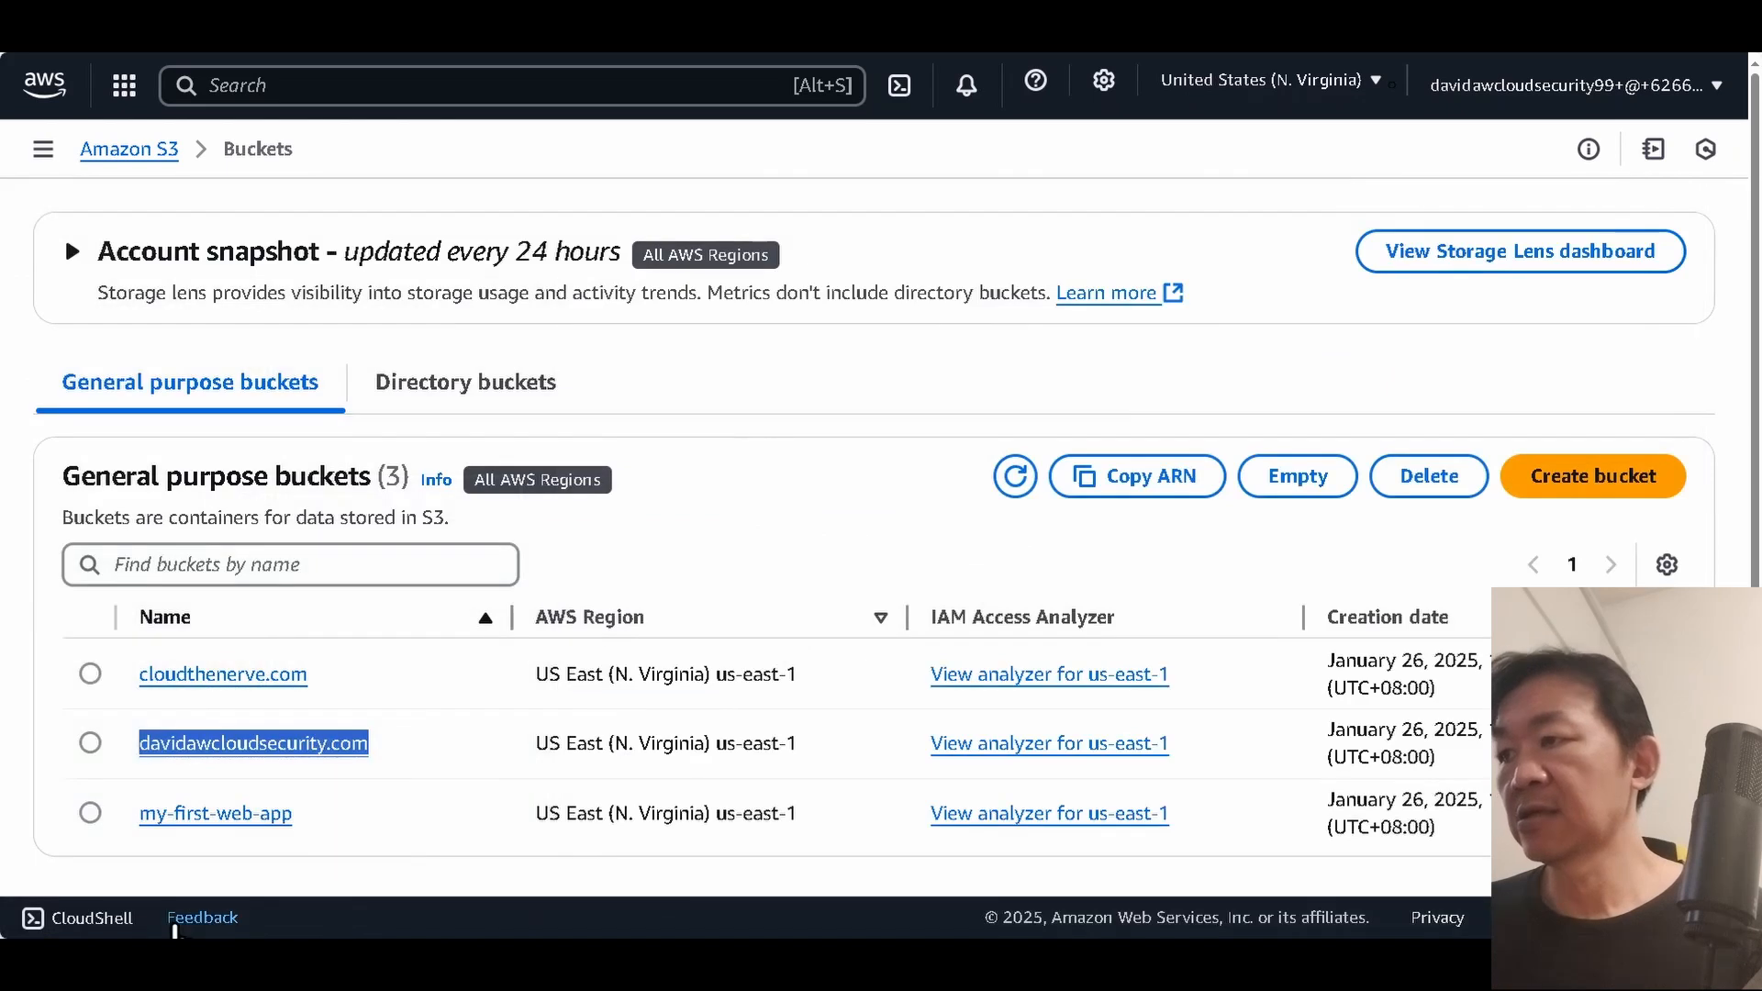
Open the cloudthenerve.com CNAME record for editing in the Cloudflare DNS records and examine its name and target.
left_click(191, 958)
left_click(157, 900)
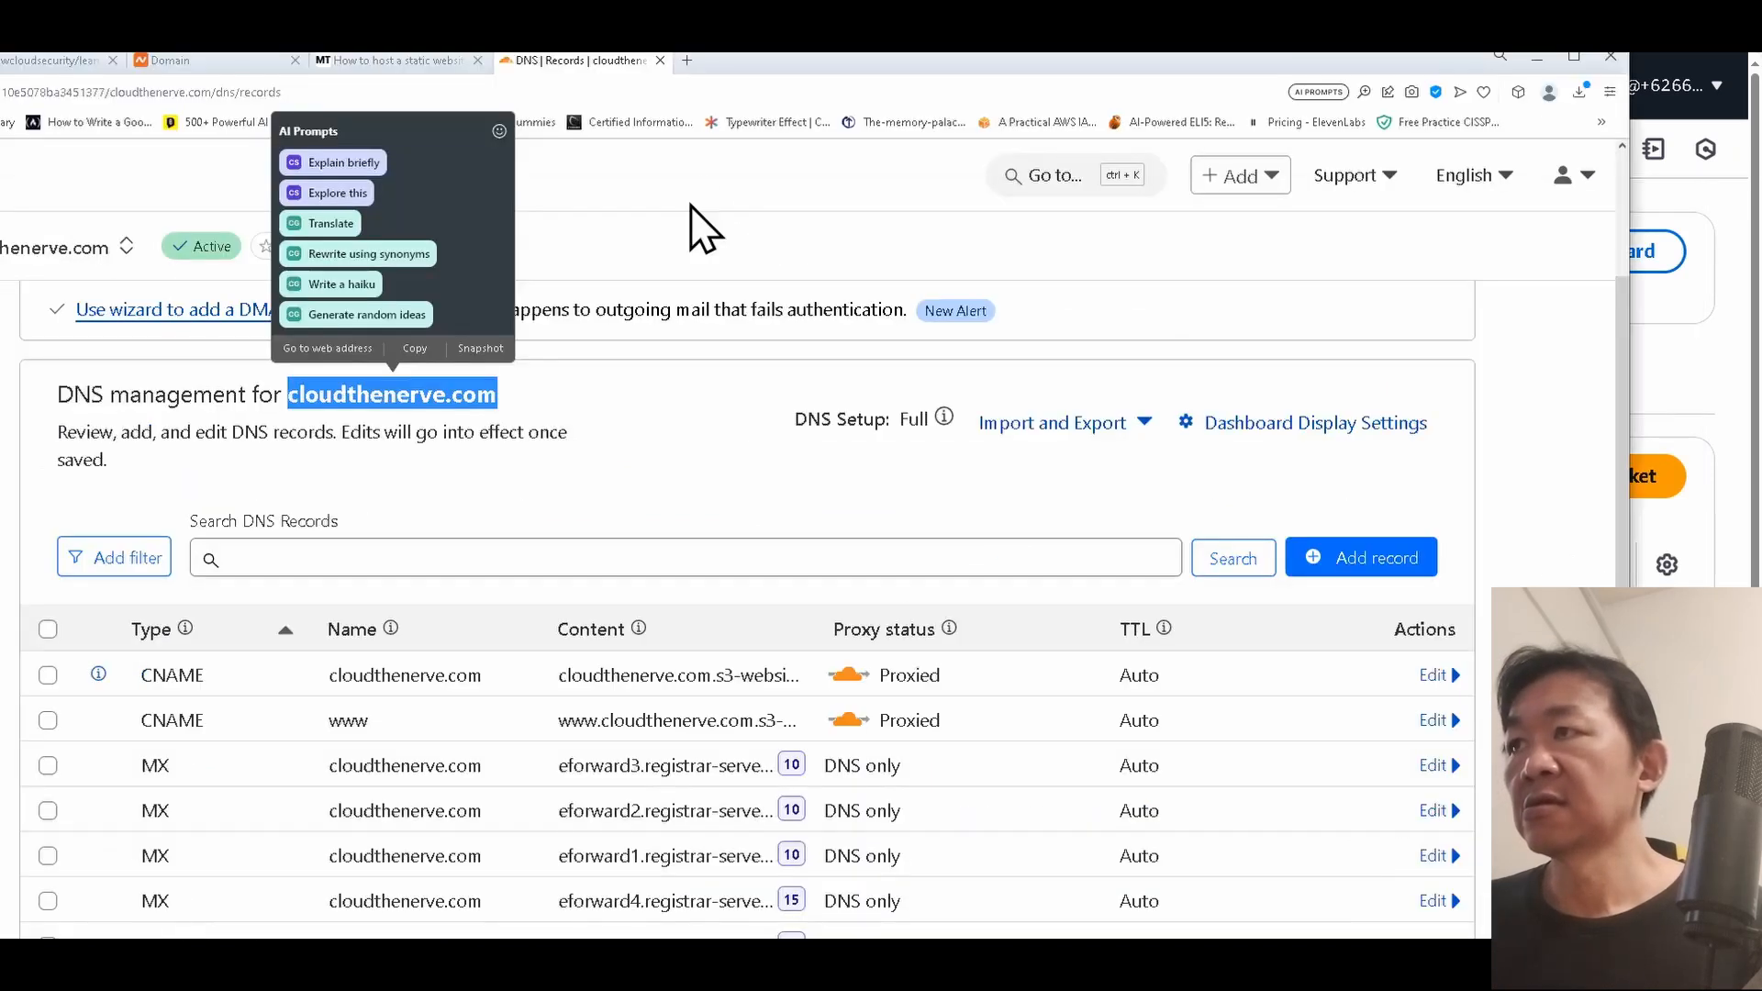
left_click(690, 207)
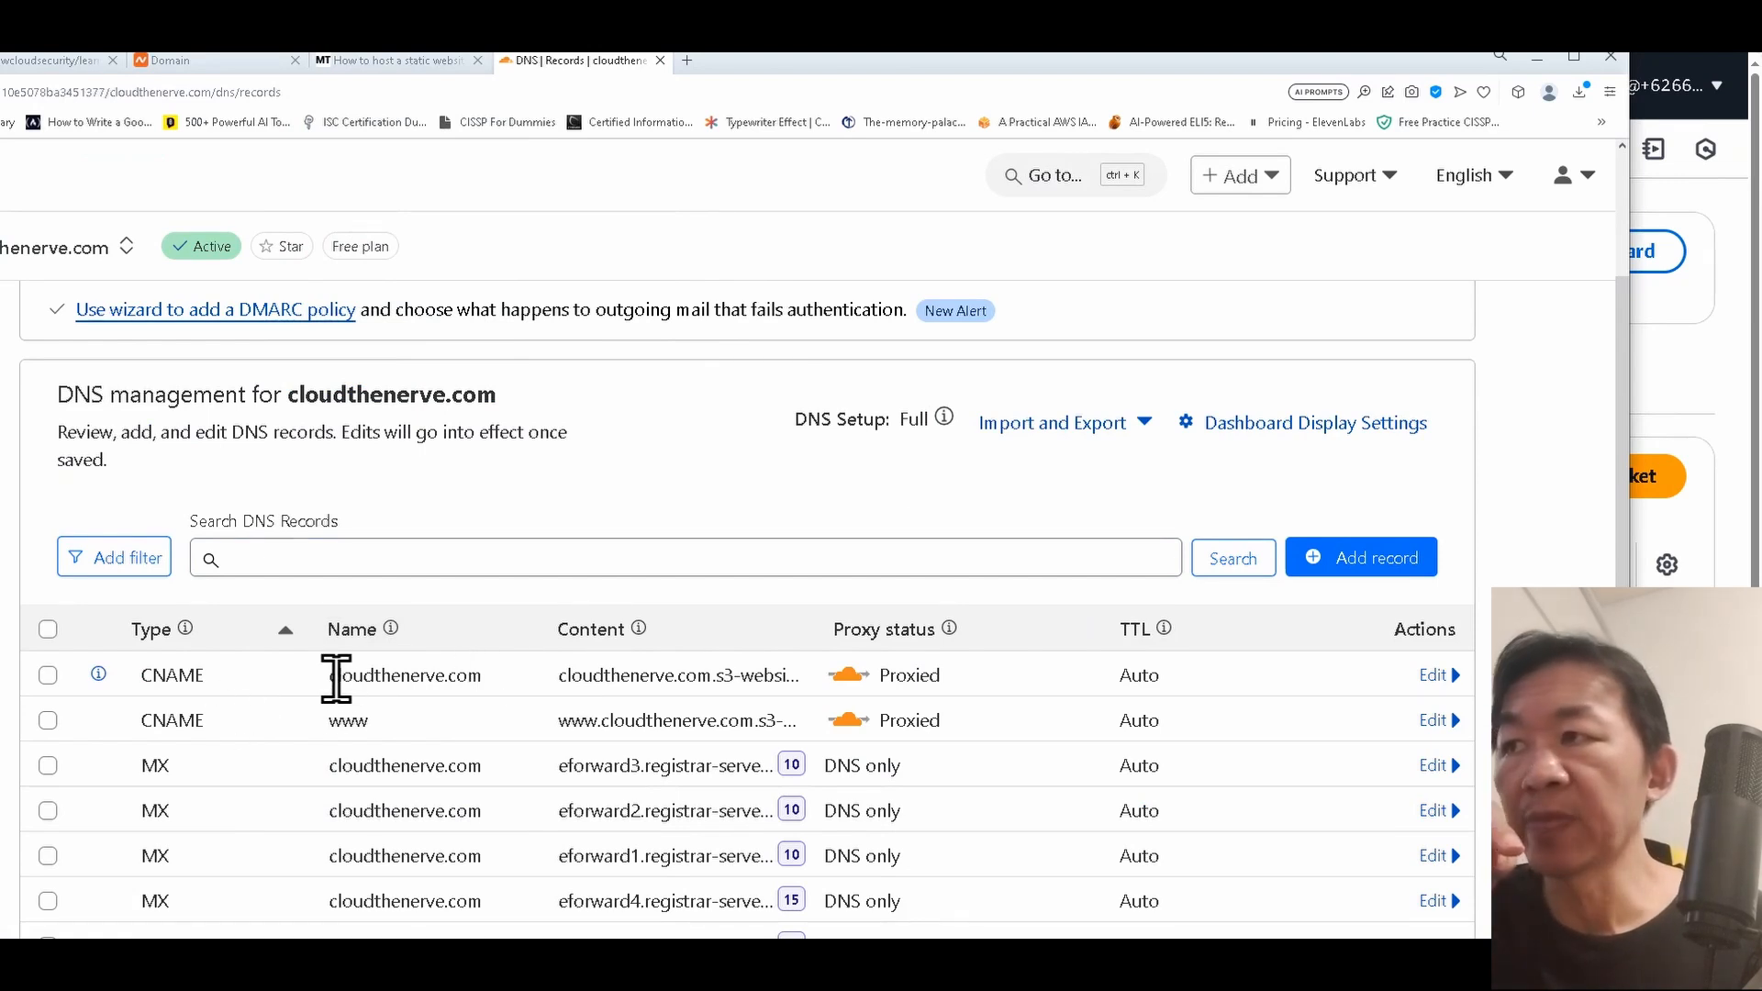
left_click_drag(330, 679, 495, 683)
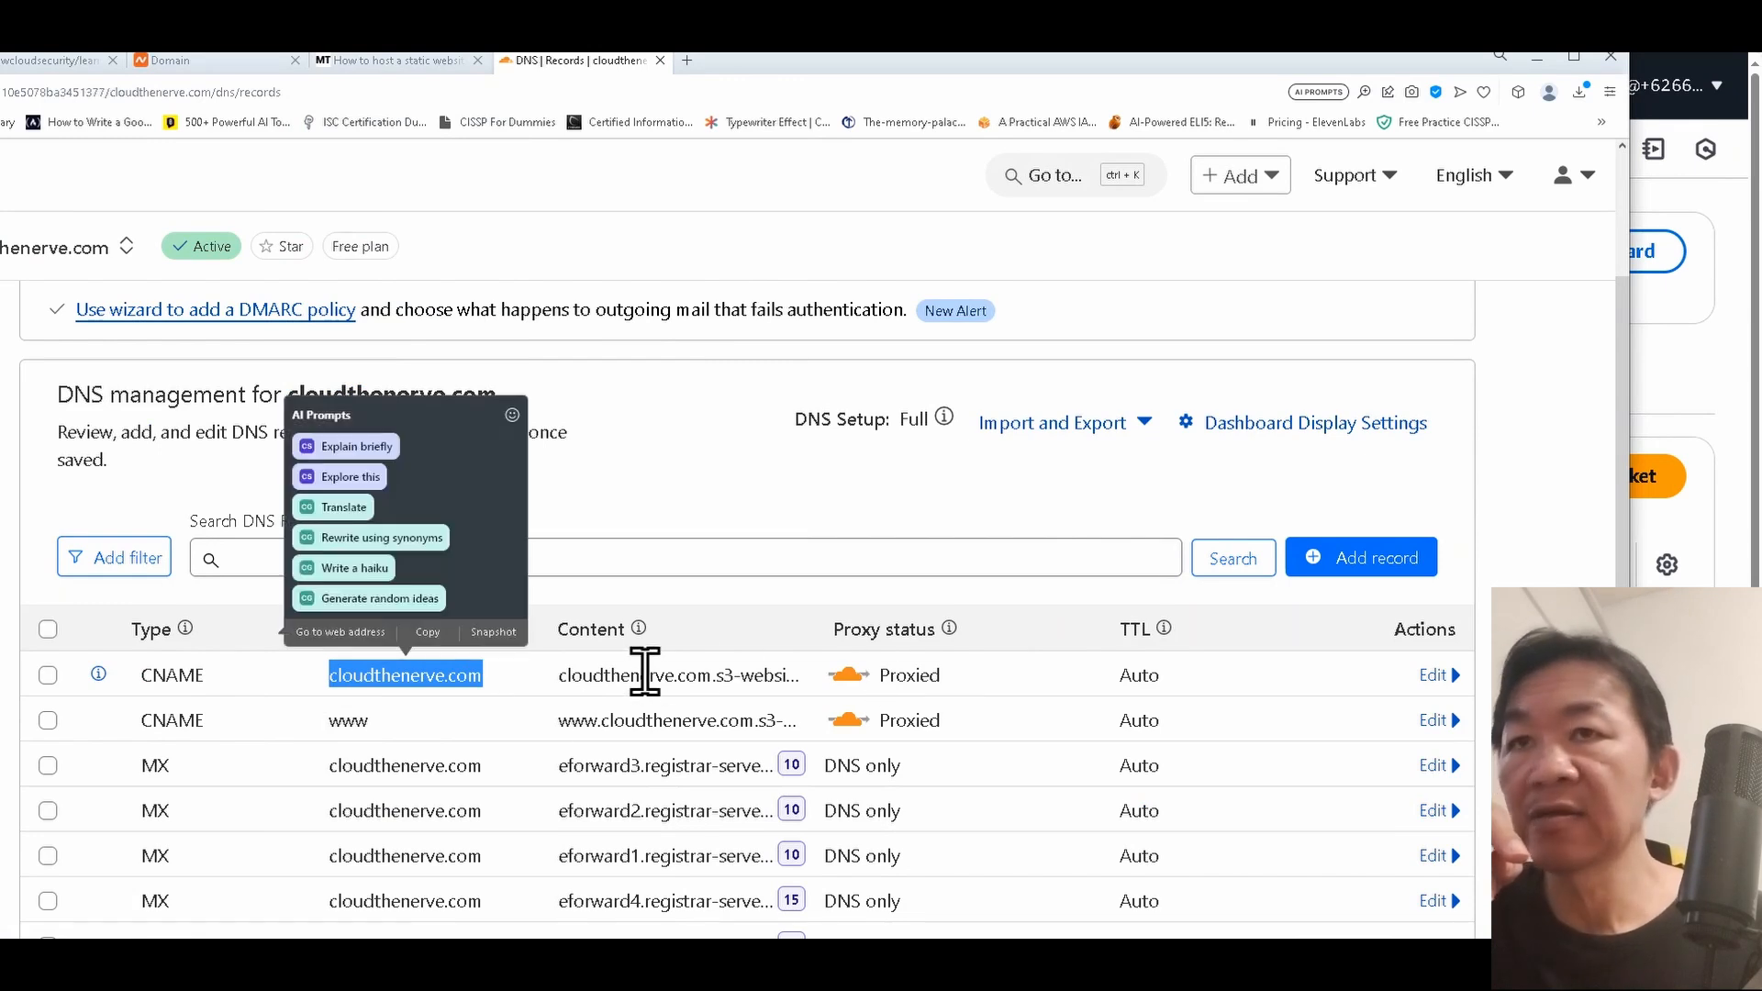
left_click(1436, 676)
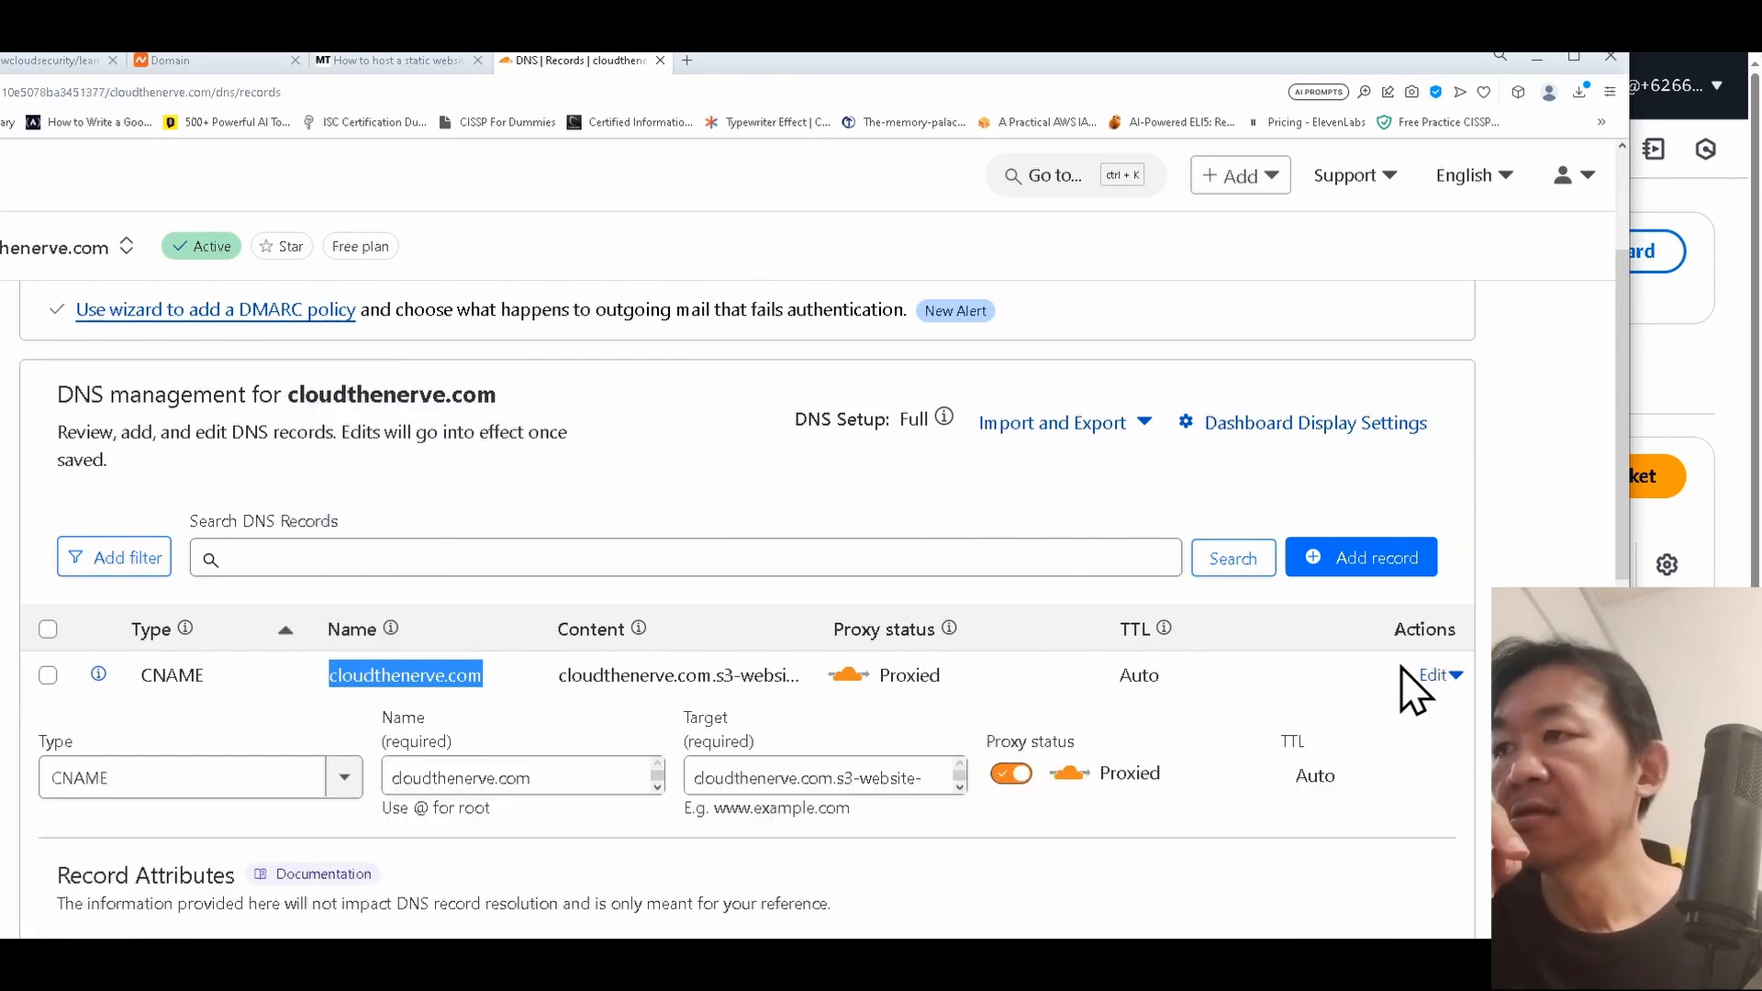
left_click_drag(819, 778, 857, 784)
left_click(857, 784)
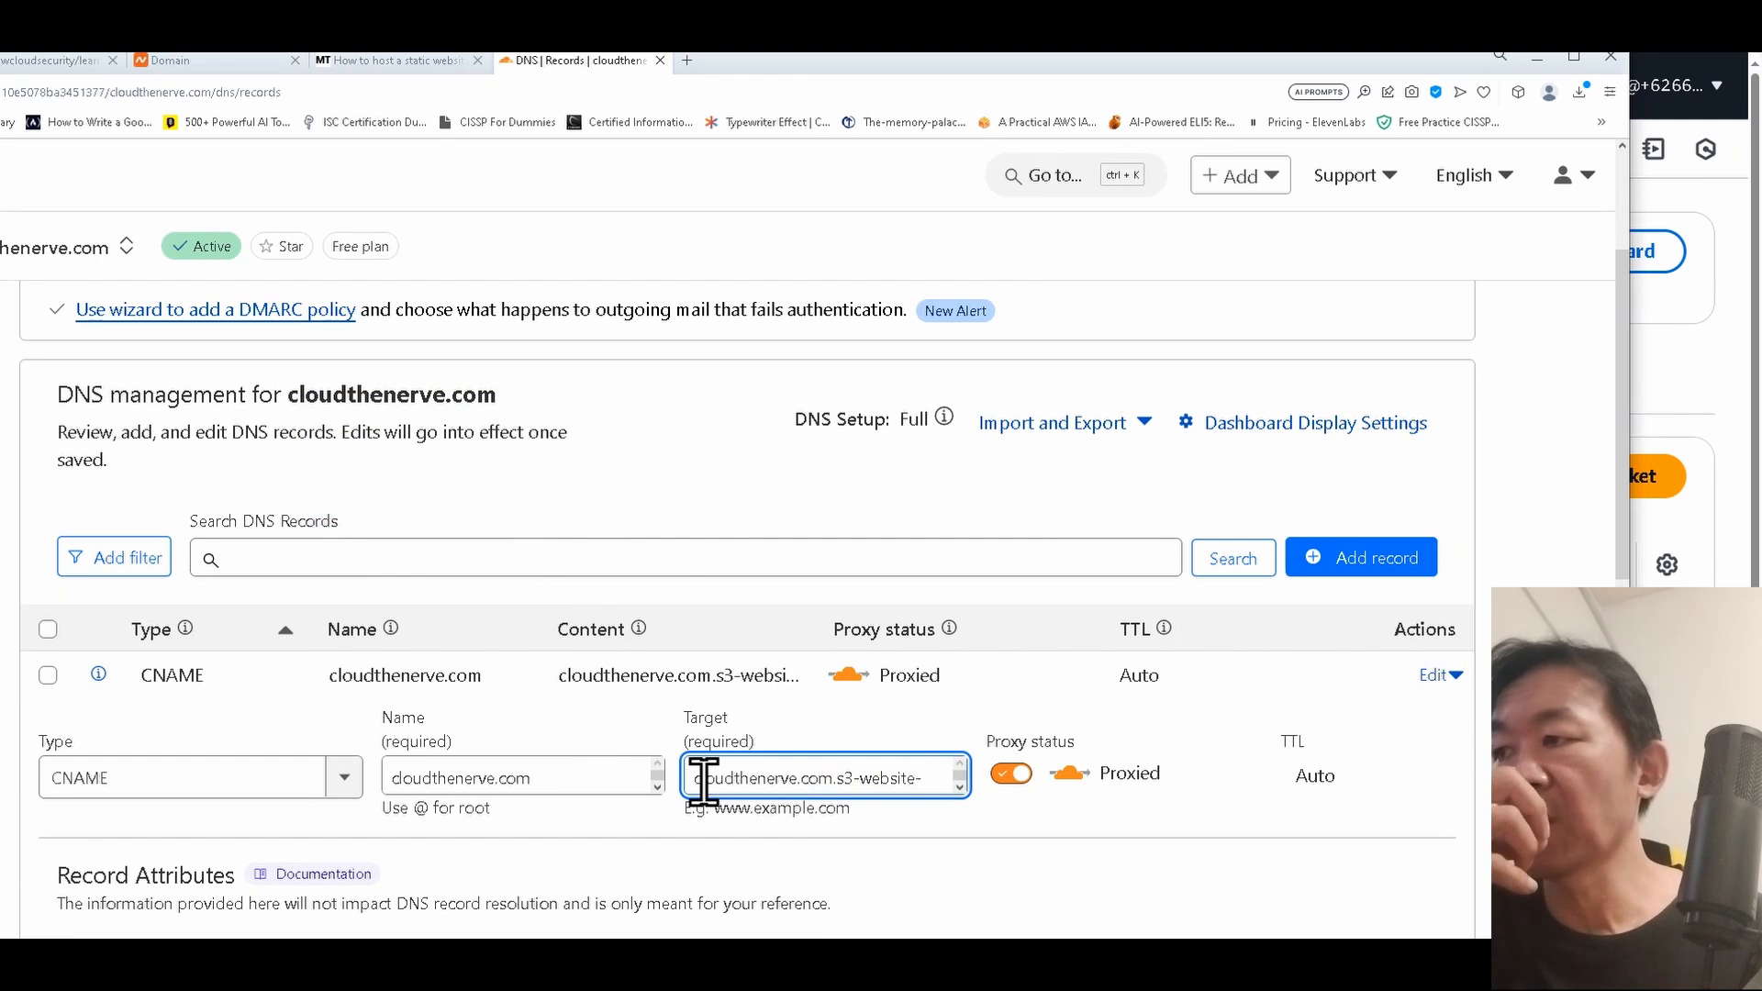
Switch back to S3 in Microsoft Edge and show the static website hosting endpoint in the cloudthenerve.com bucket's properties.
mouse_move(248, 954)
left_click(248, 872)
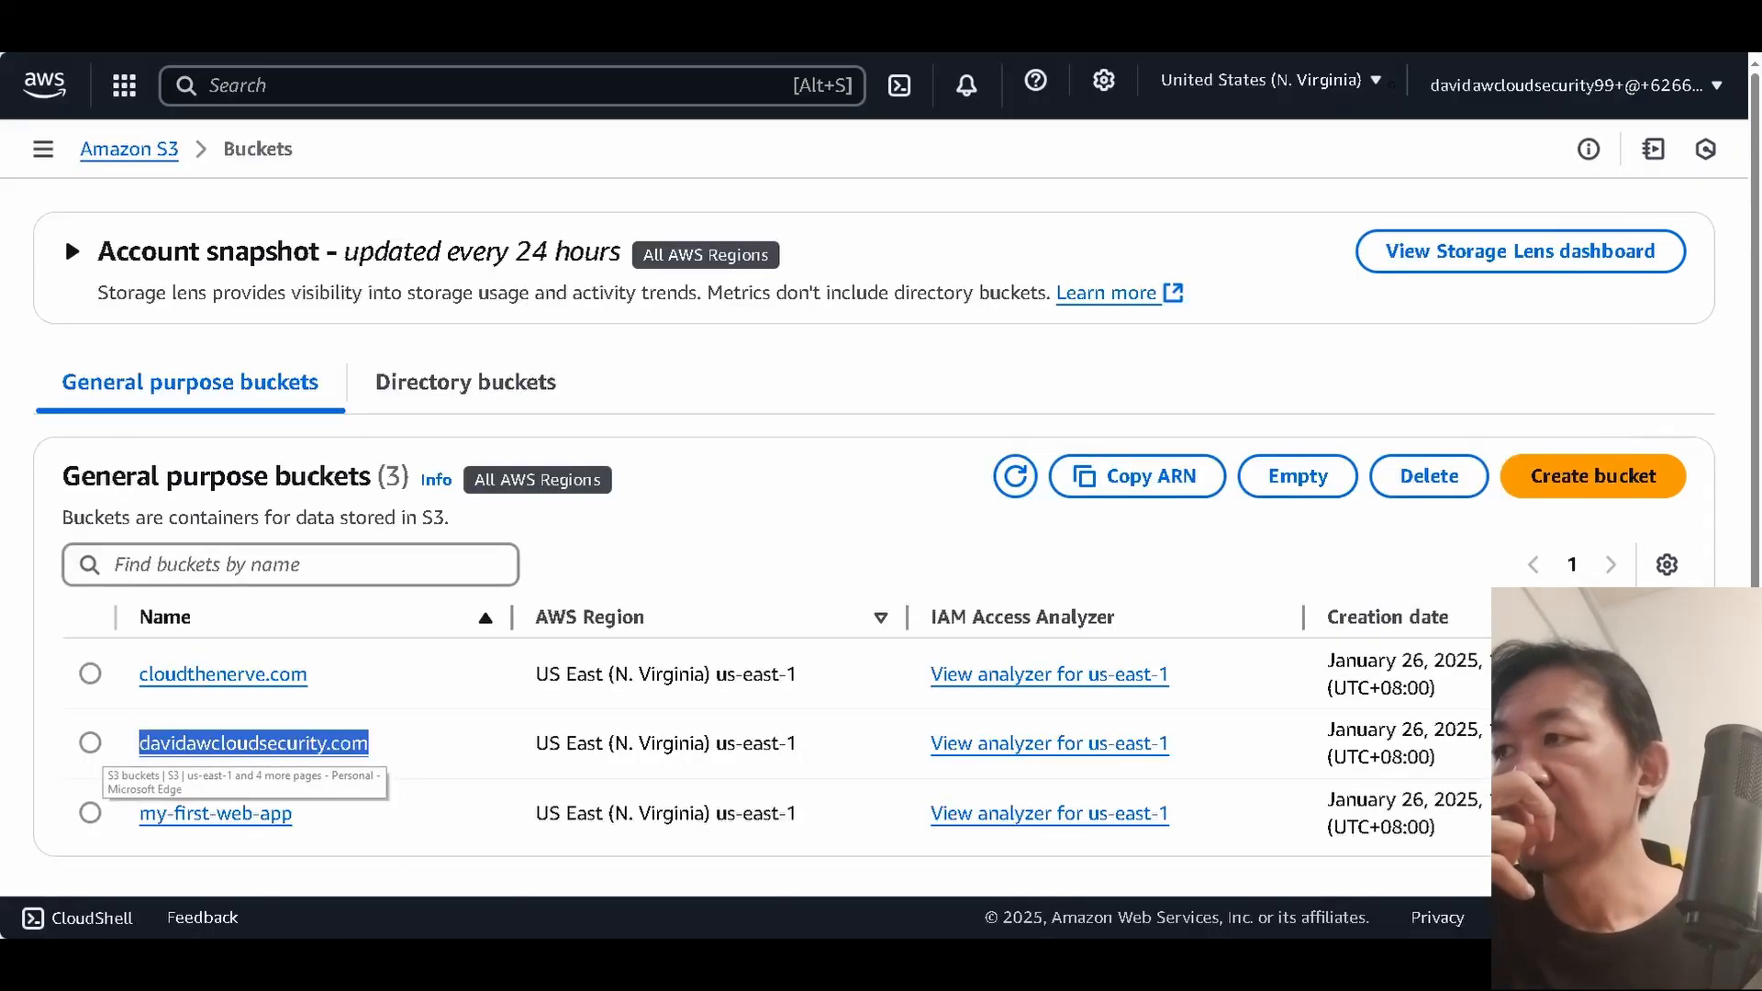
left_click(222, 677)
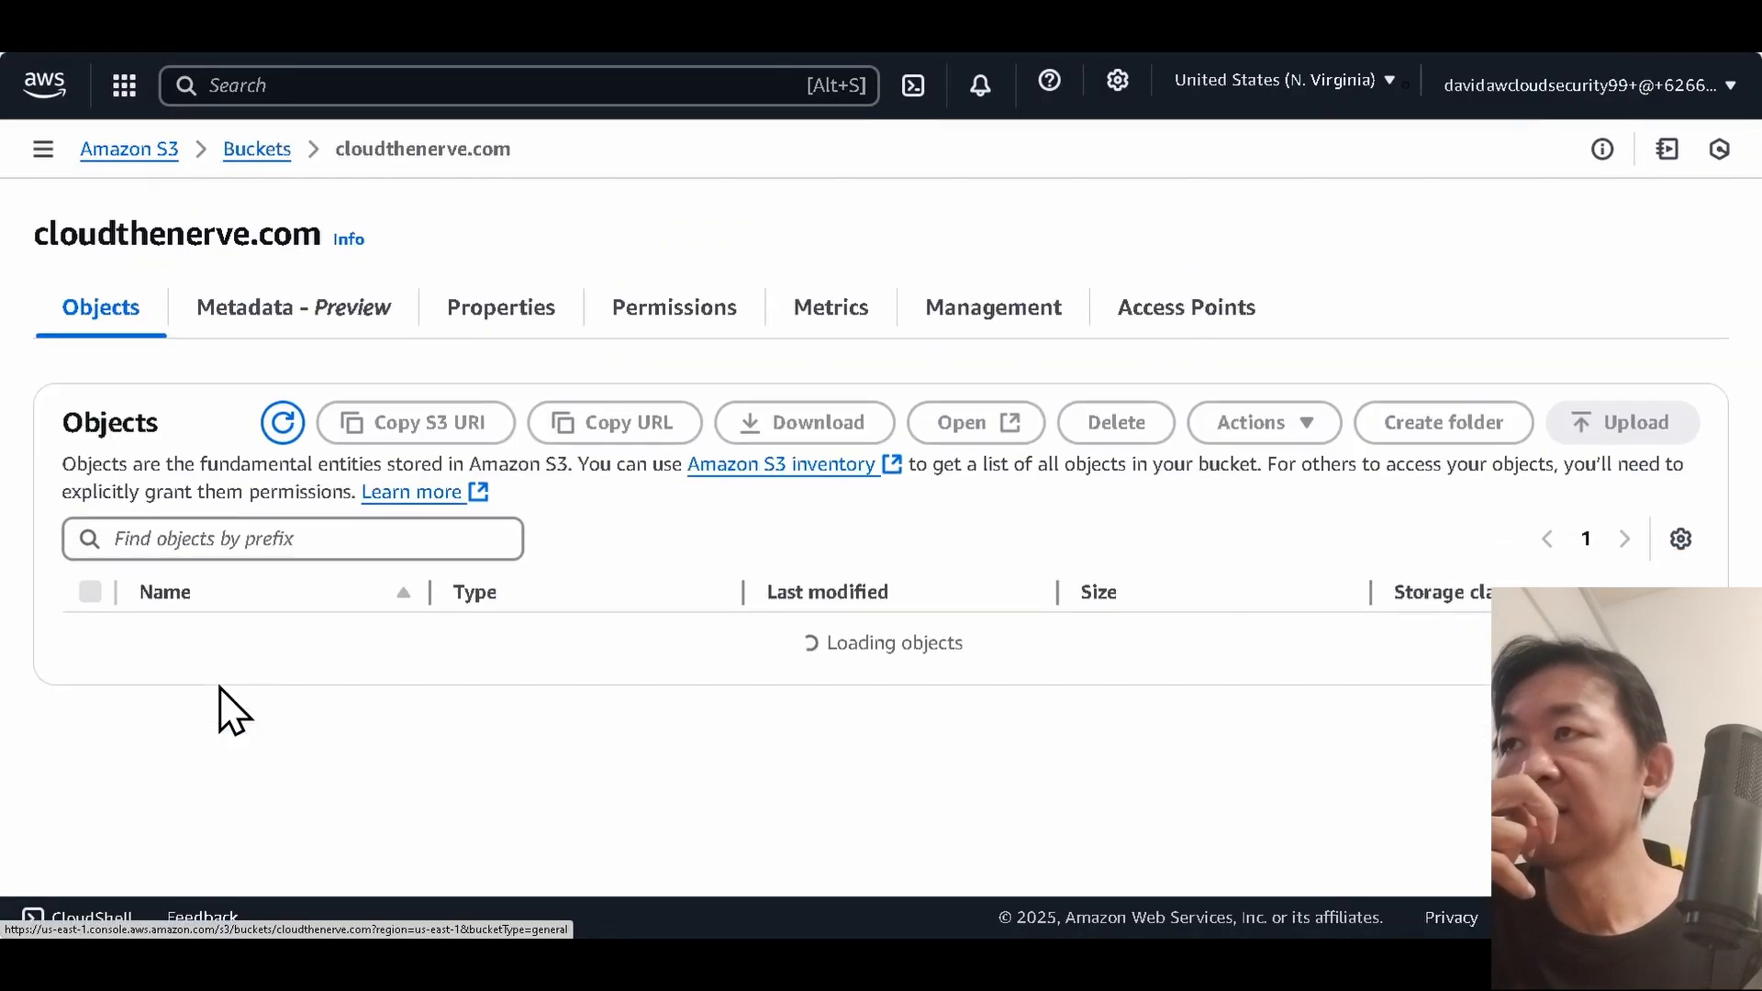
left_click(518, 317)
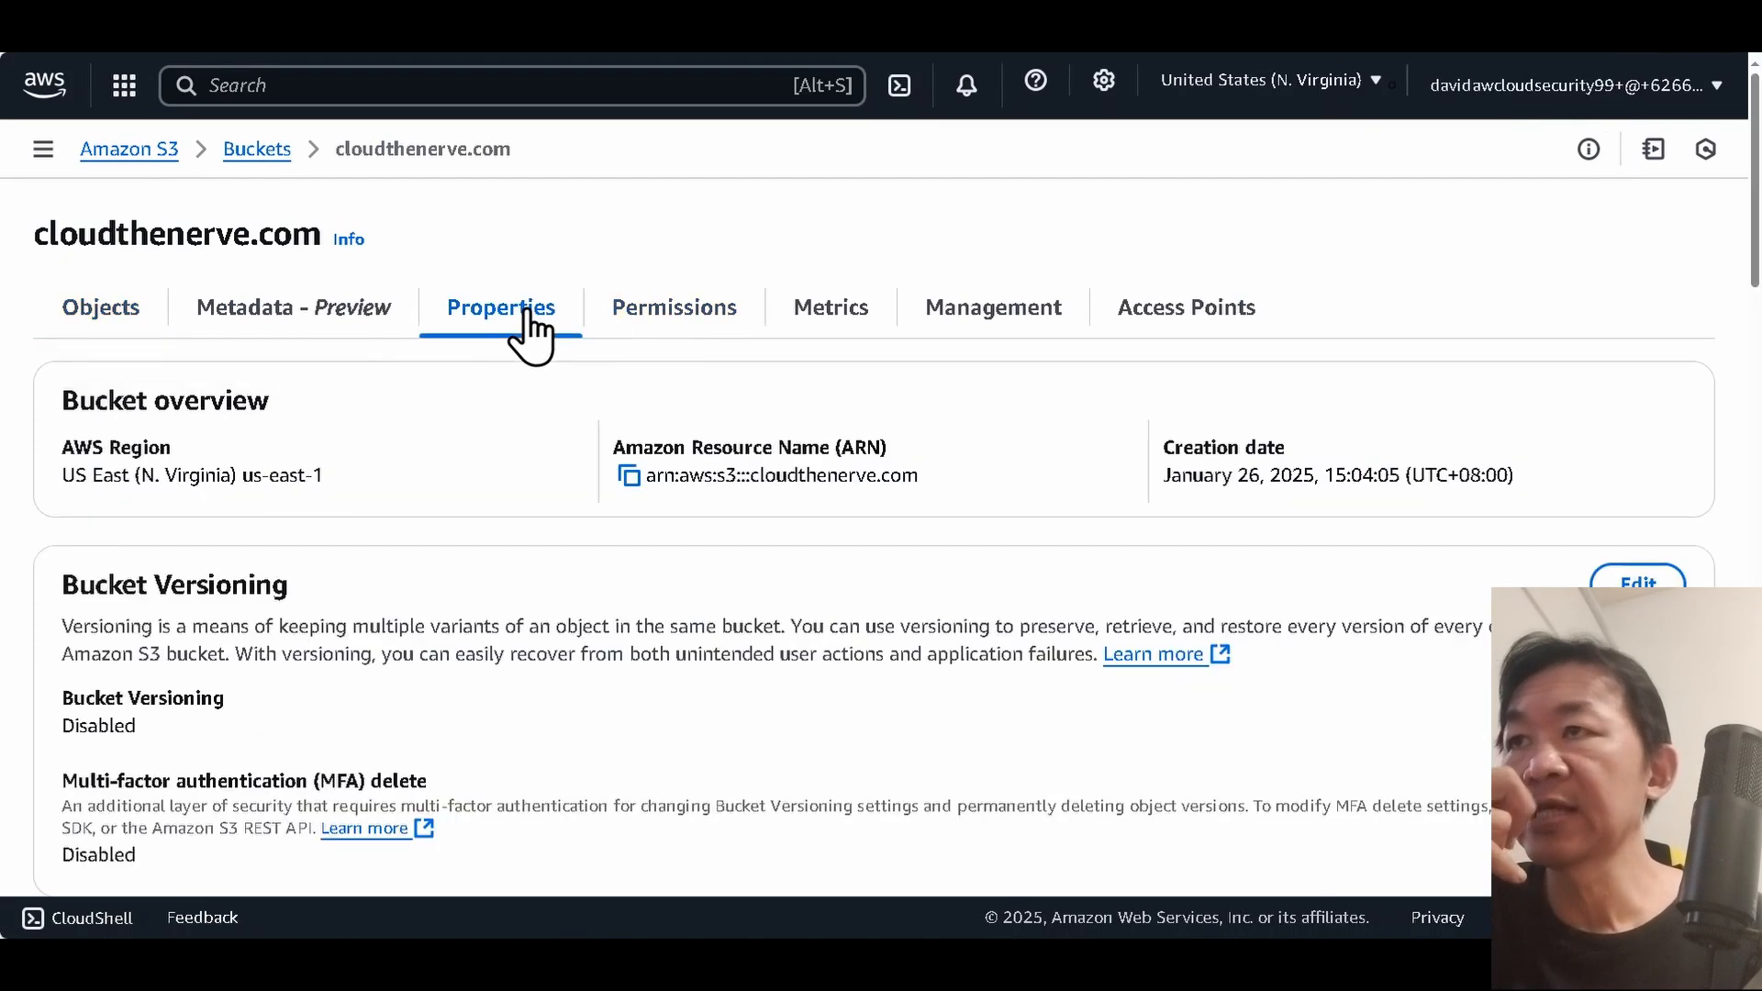
scroll(1279, 399, "down", 5)
scroll(1280, 399, "down", 20)
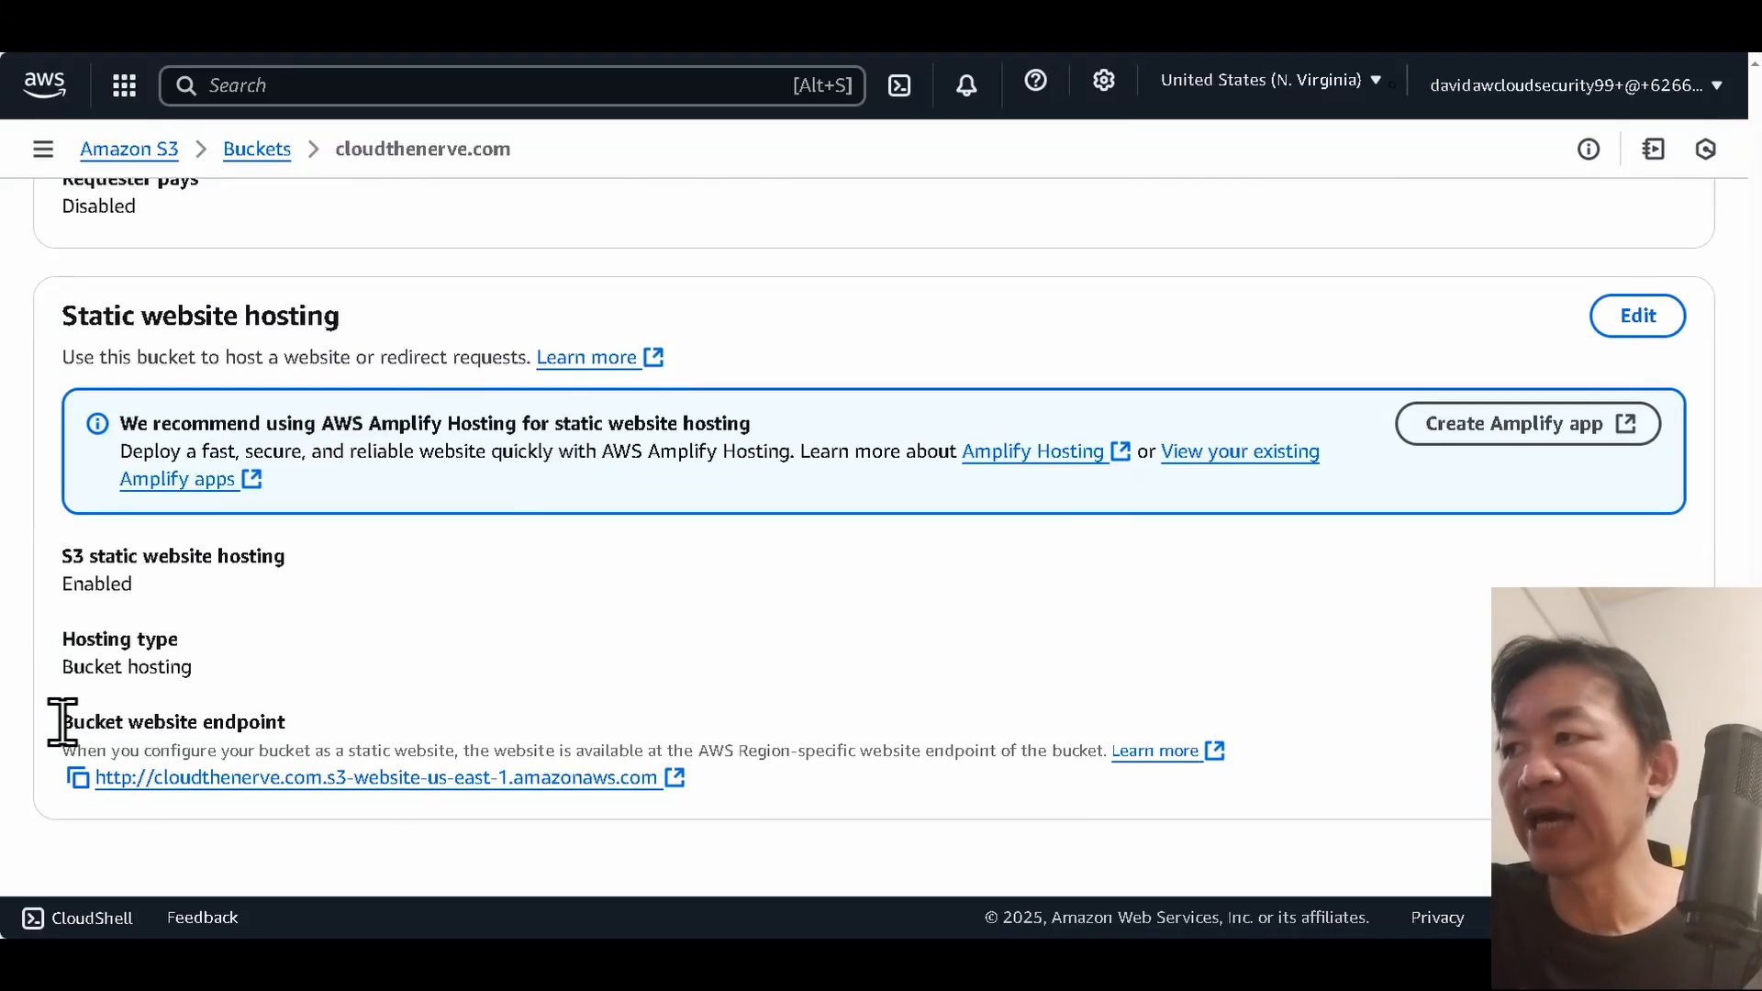
Switch to Cloudflare in Opera and set the cloudthenerve.com CNAME target to the bucket website endpoint, cloudthenerve.com.s3-website-us-east-1.amazonaws.com.
left_click_drag(62, 722, 345, 724)
mouse_move(198, 963)
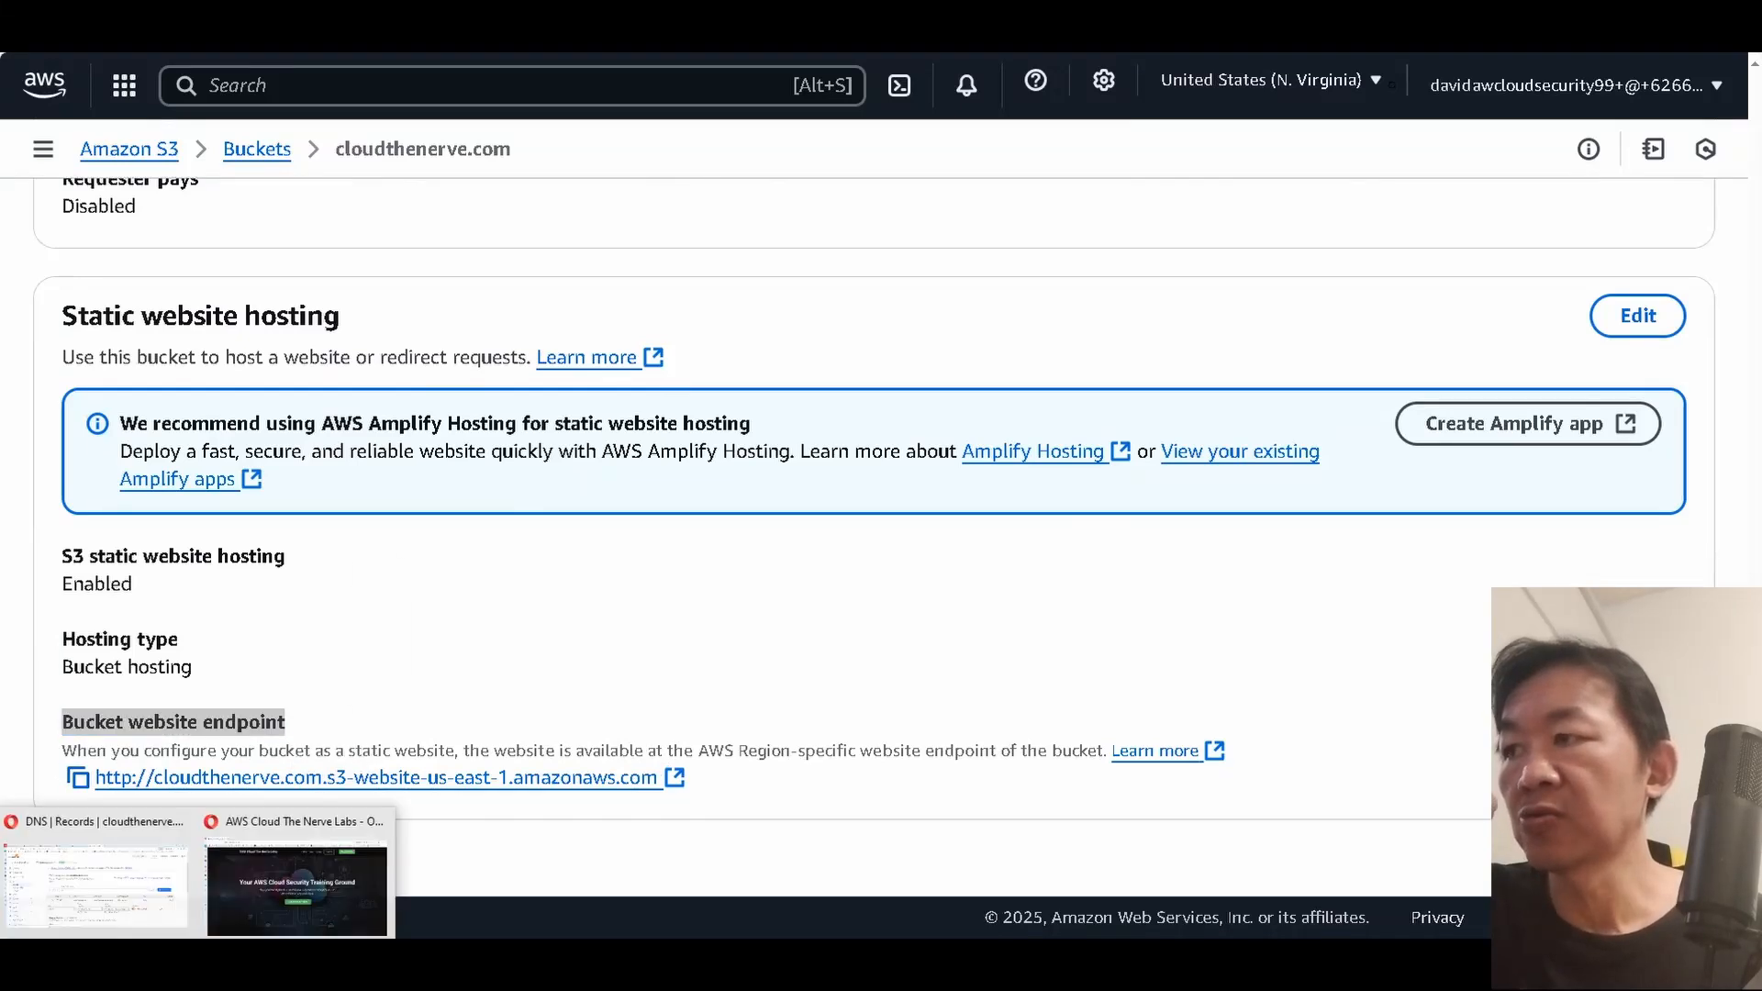
left_click(96, 885)
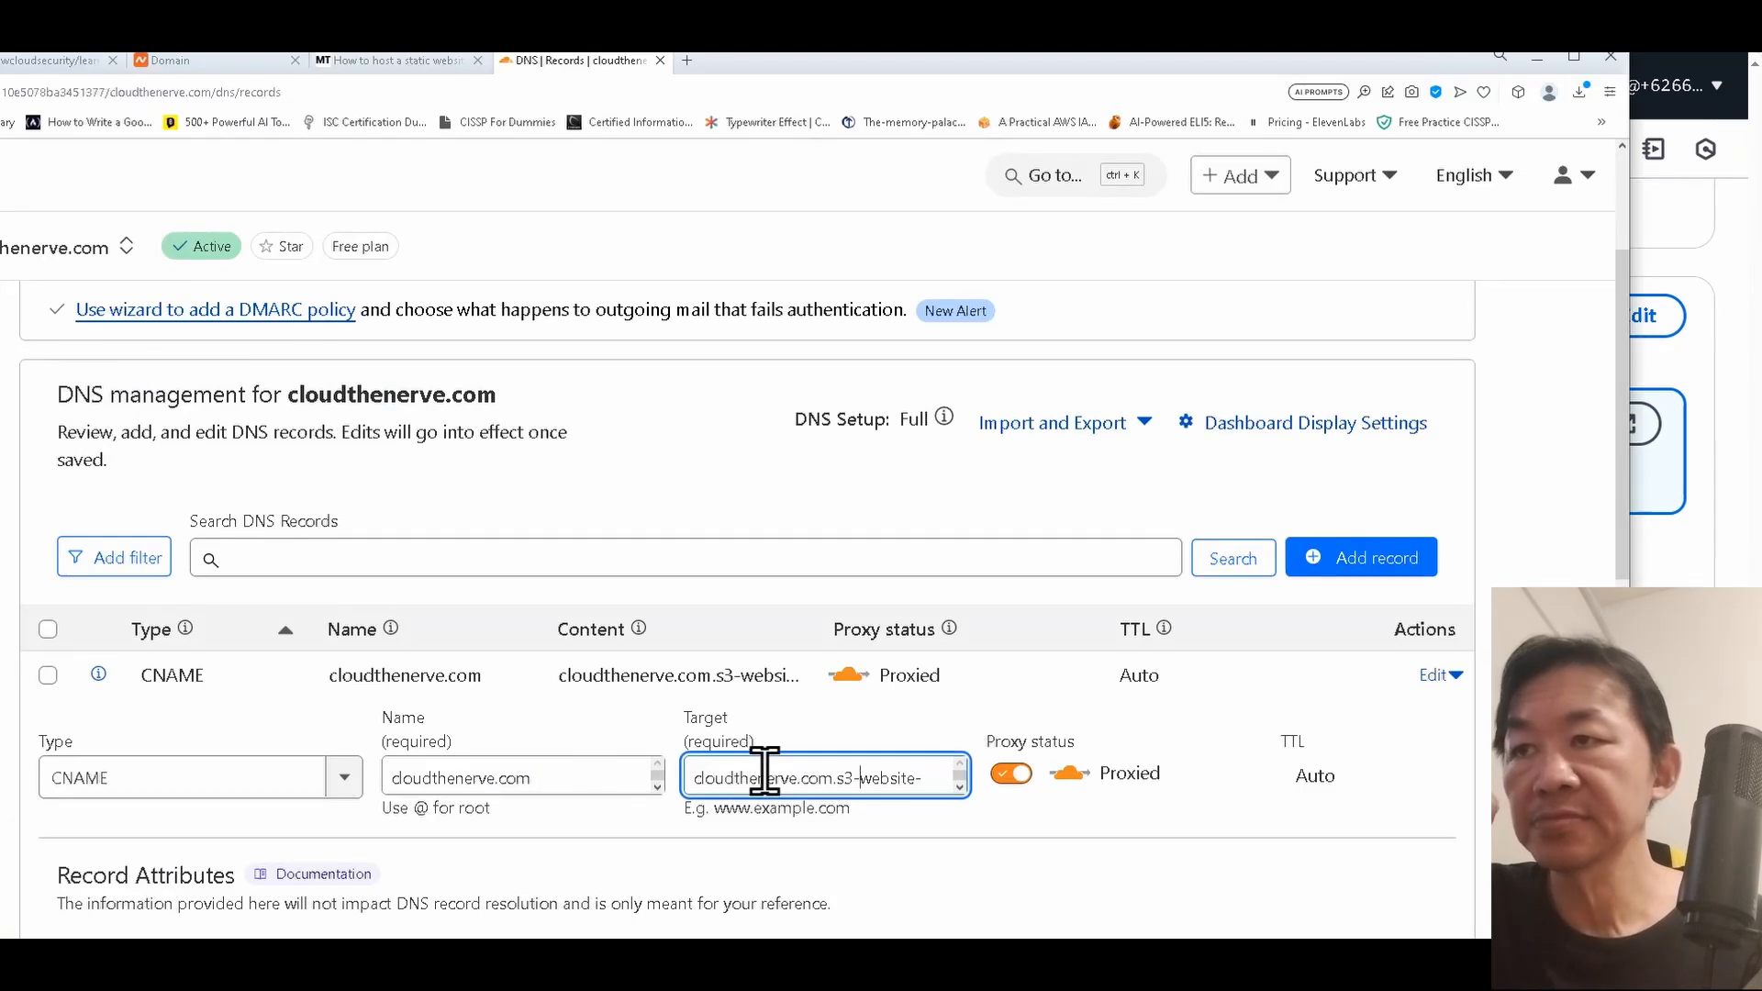
key("ctrl+a")
key("ctrl+v")
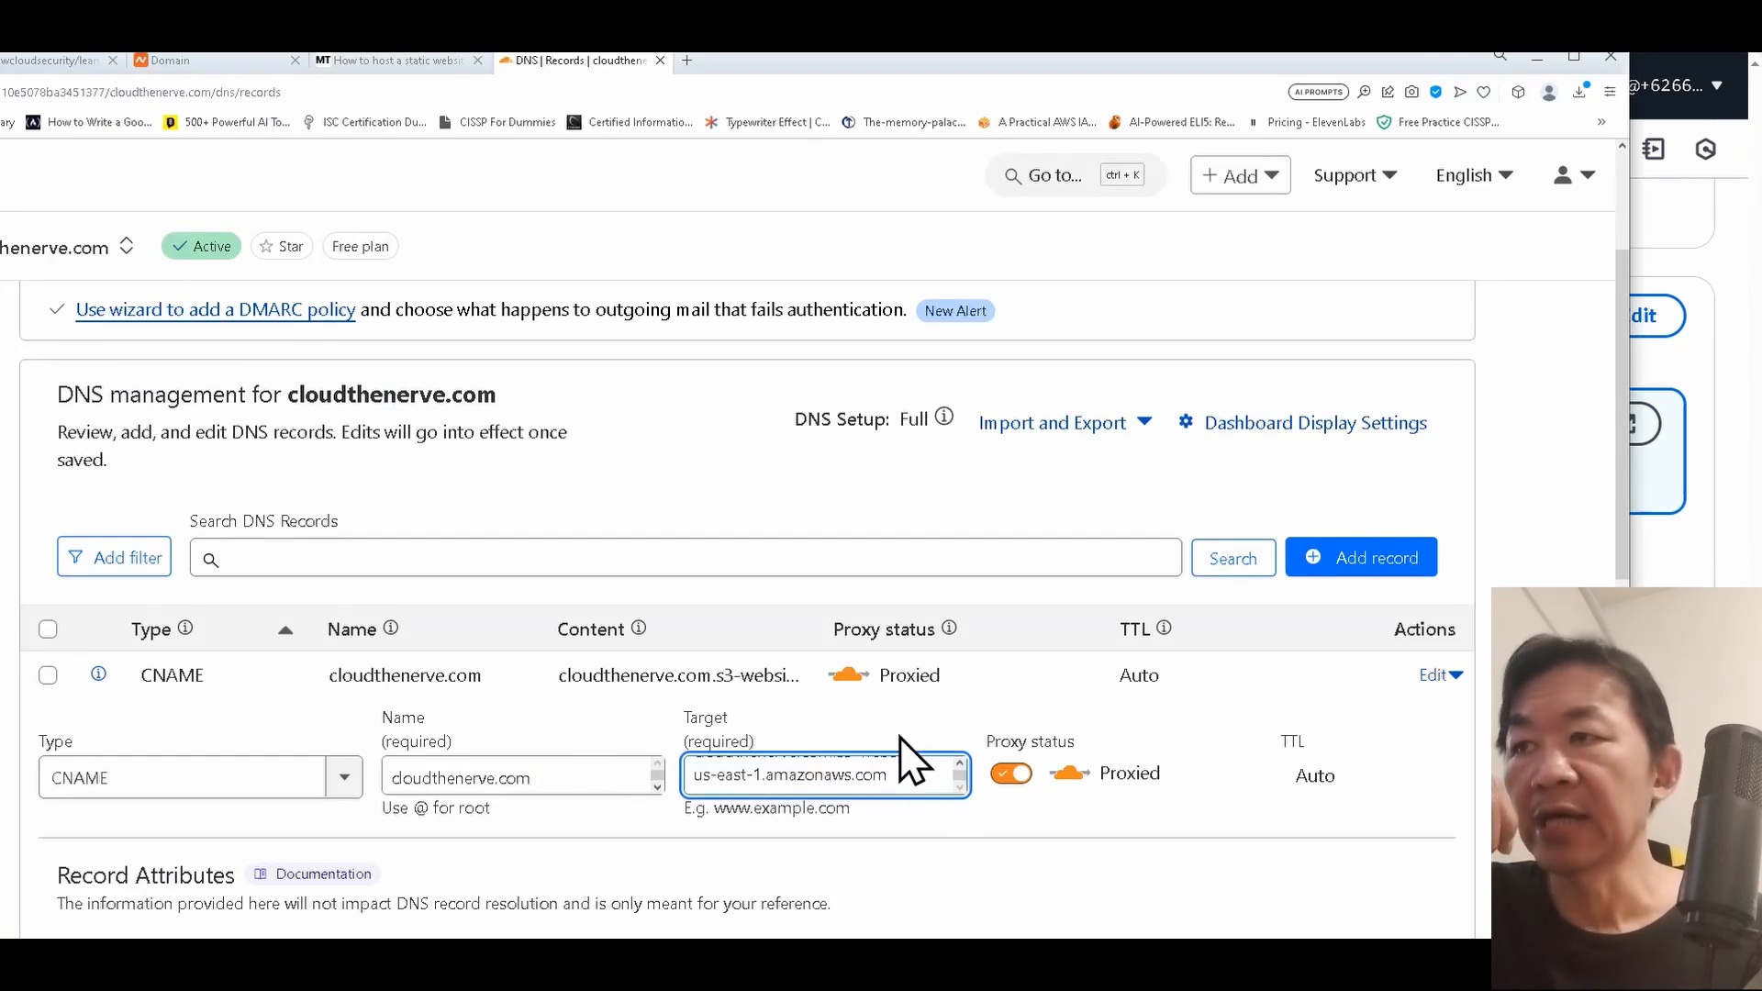
Open the www CNAME record to examine its name and target, and close both CNAME records without saving.
scroll(896, 708, "down", 4)
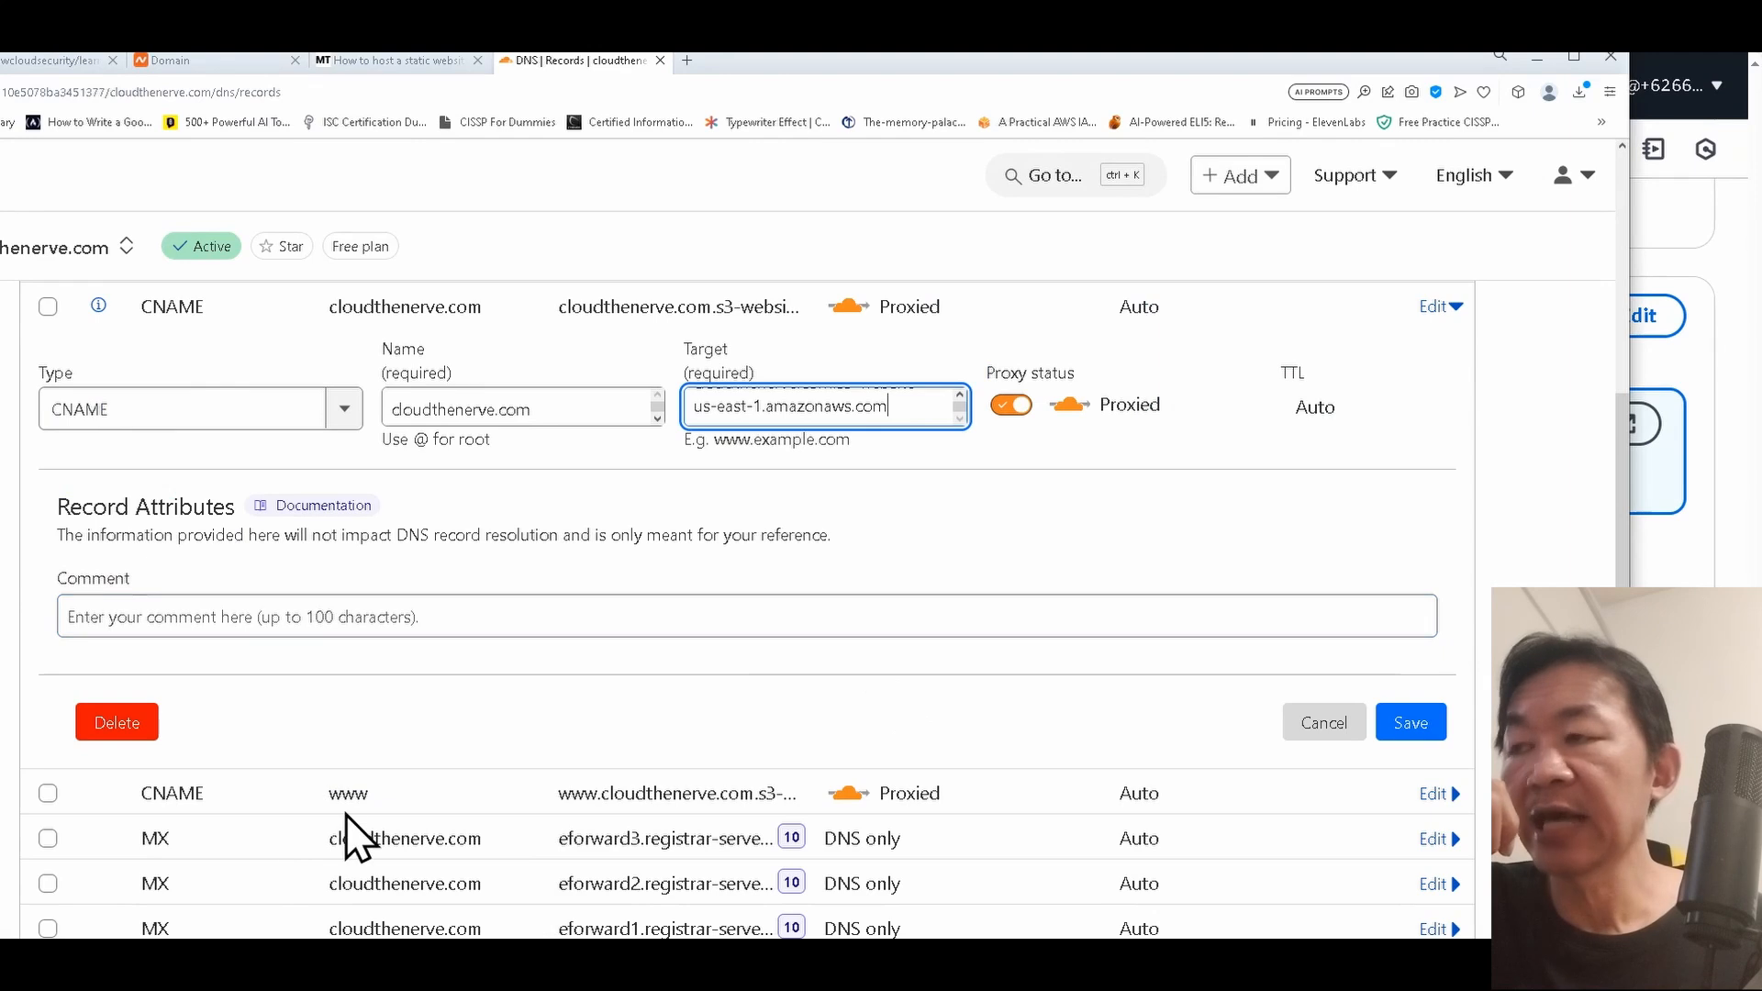
left_click(335, 795)
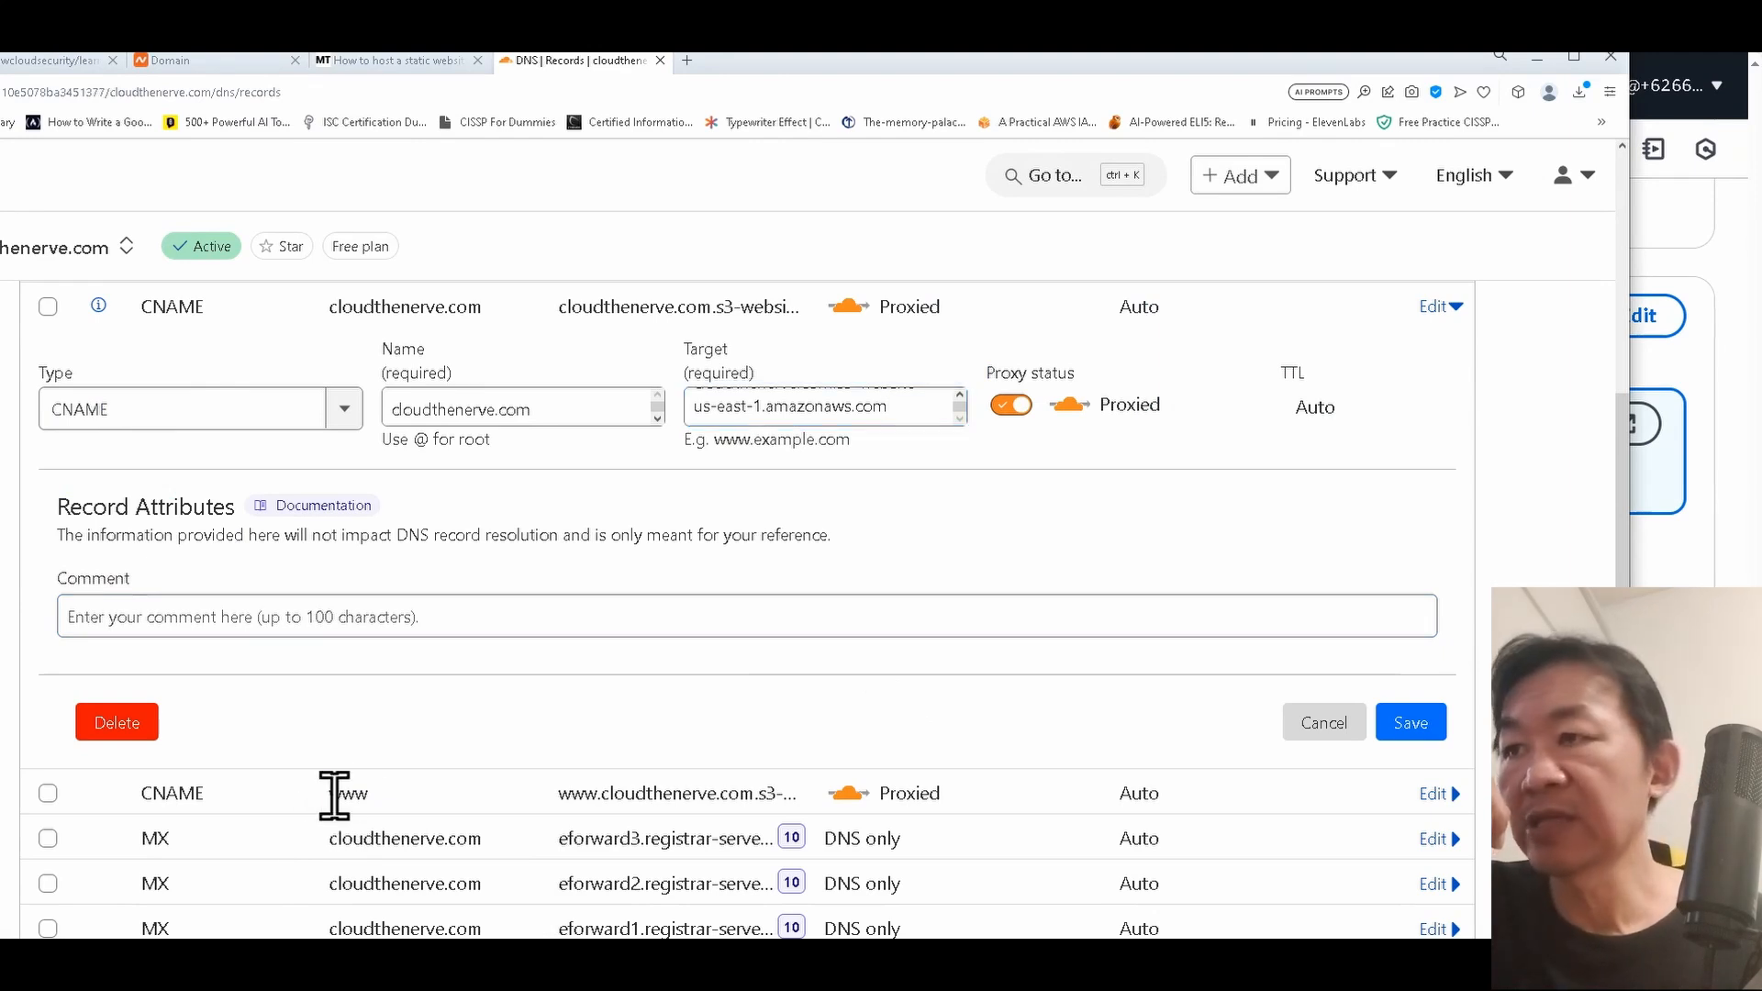
double_click(339, 794)
triple_click(697, 791)
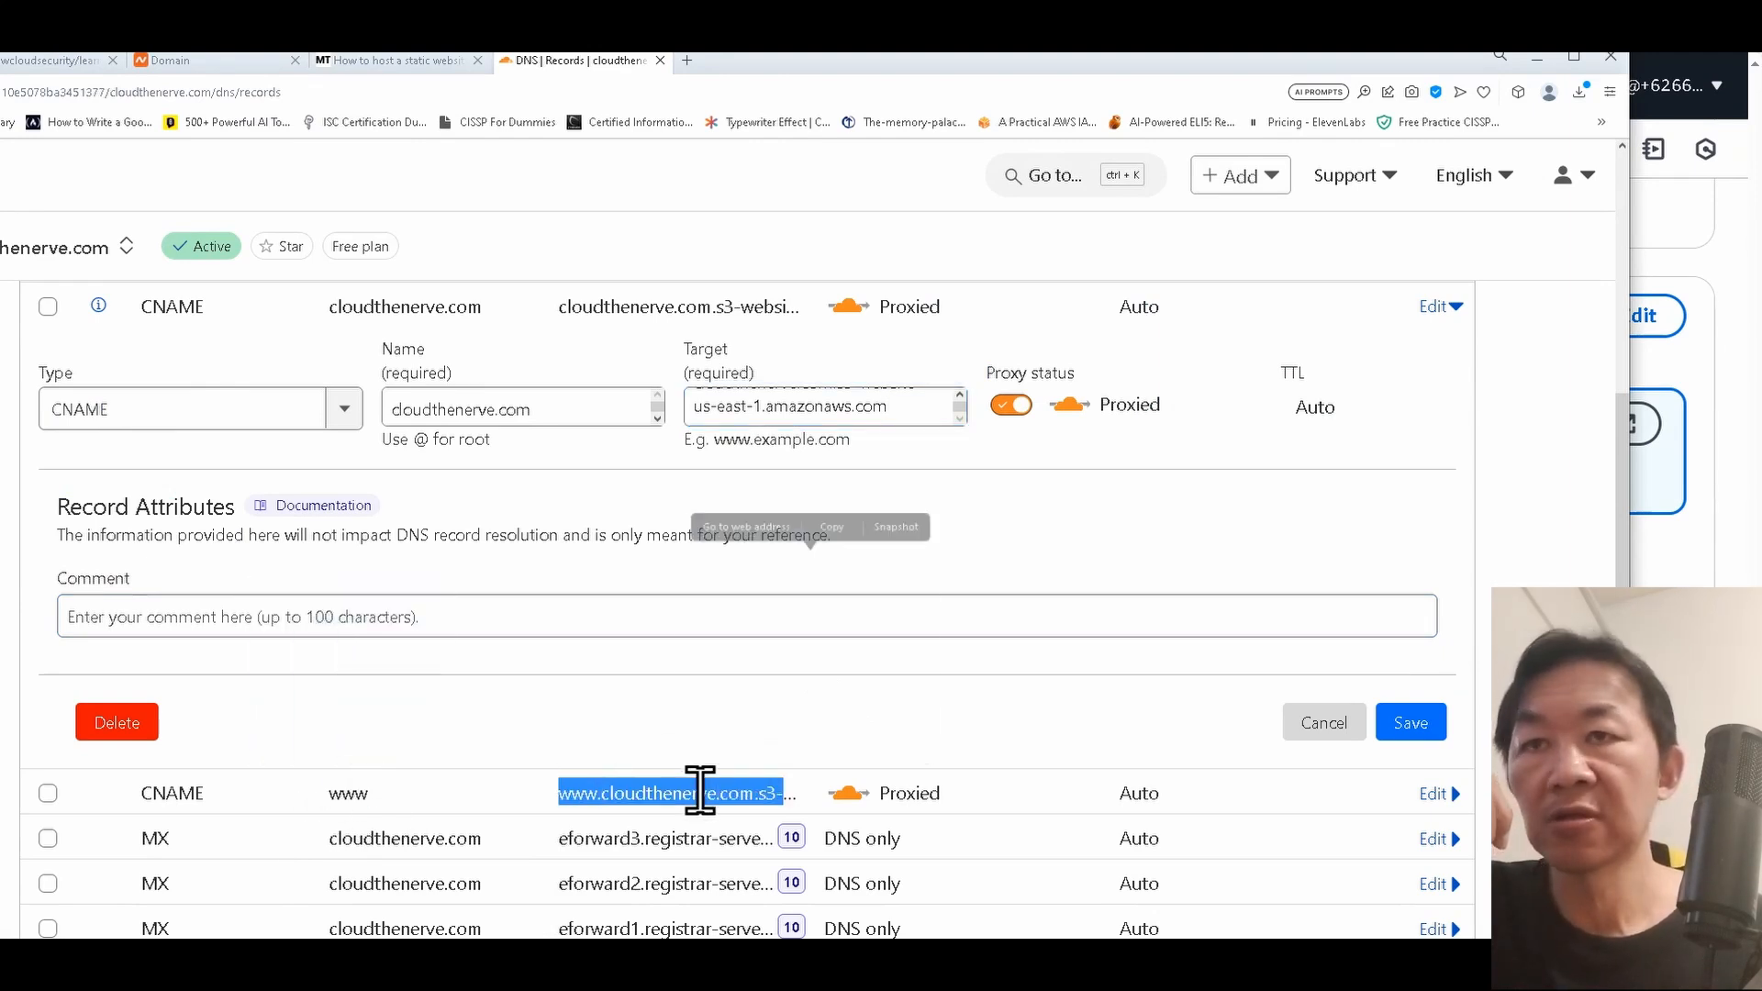
left_click(1433, 795)
scroll(874, 710, "down", 3)
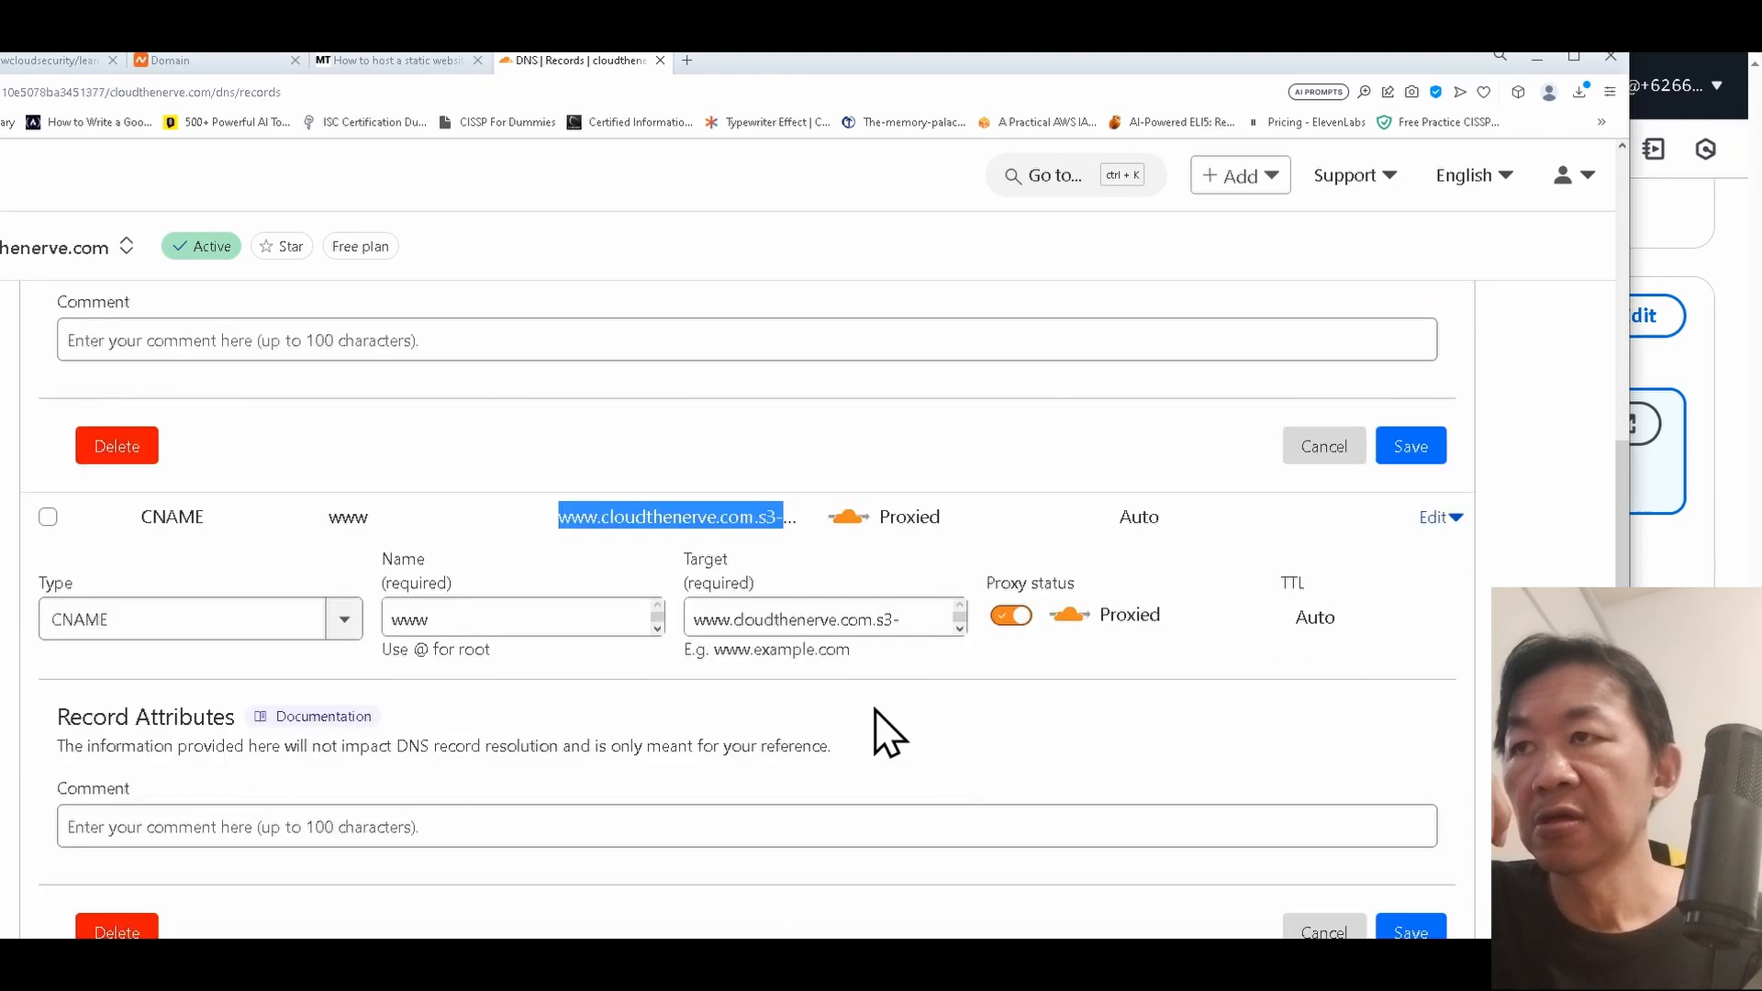
left_click(758, 619)
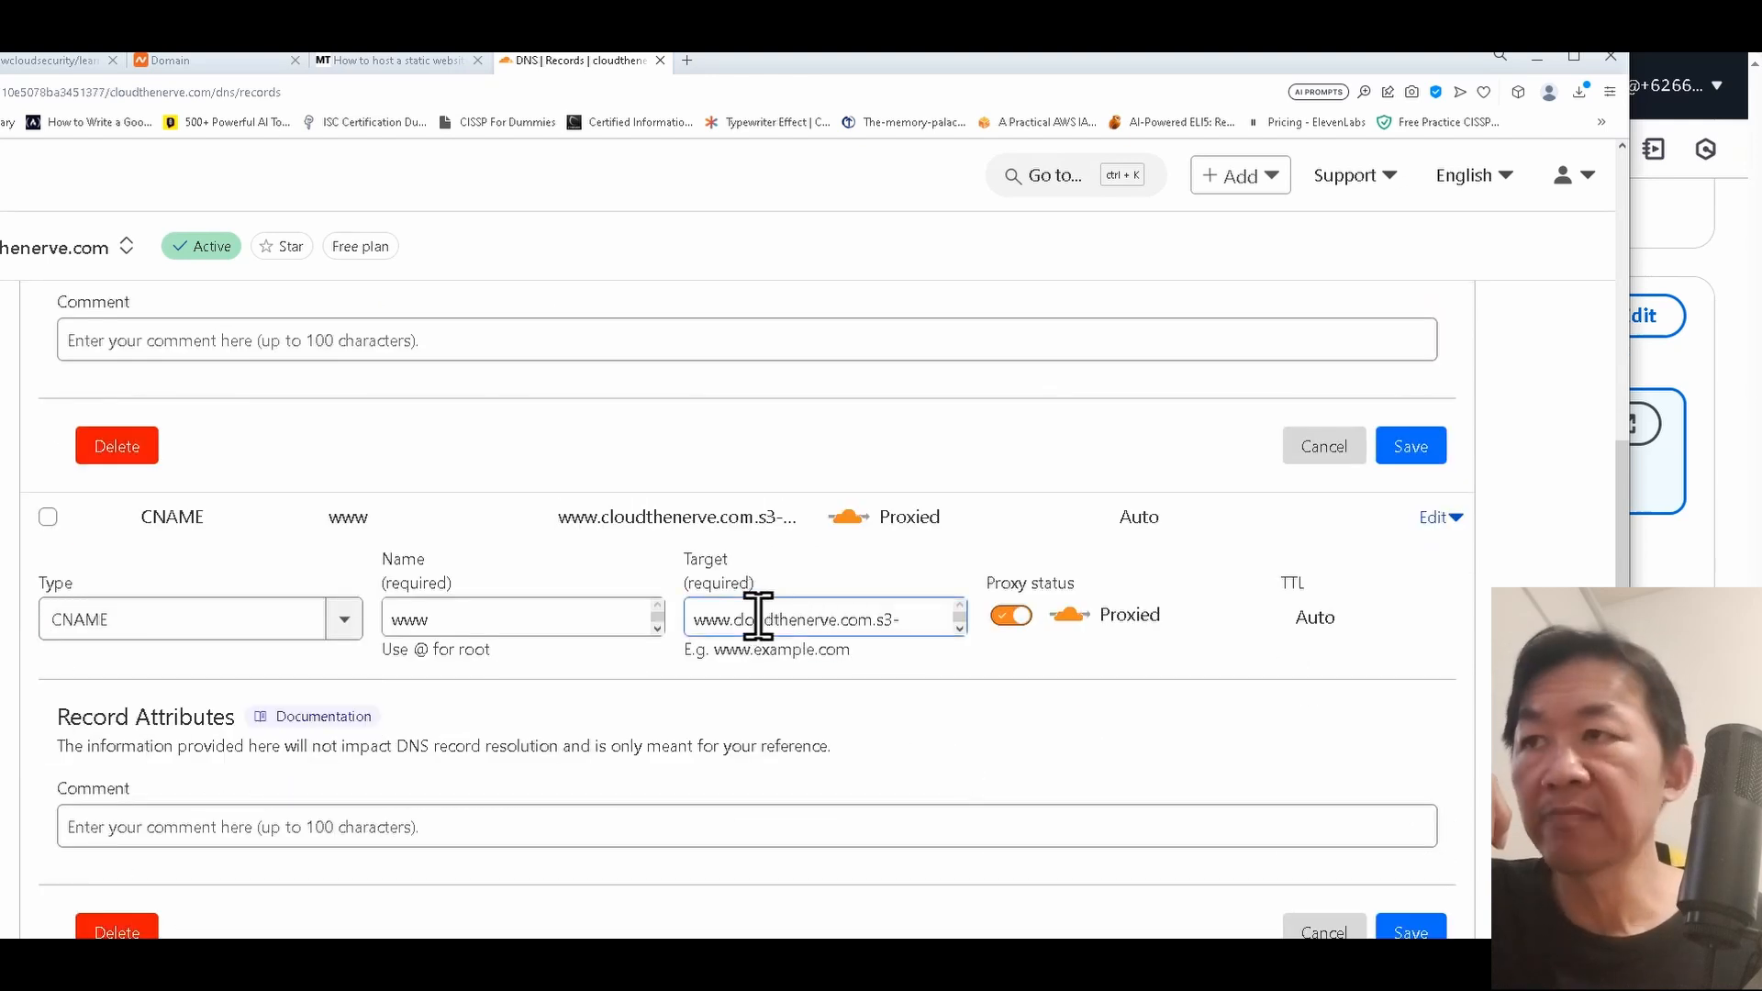
left_click_drag(758, 617, 833, 630)
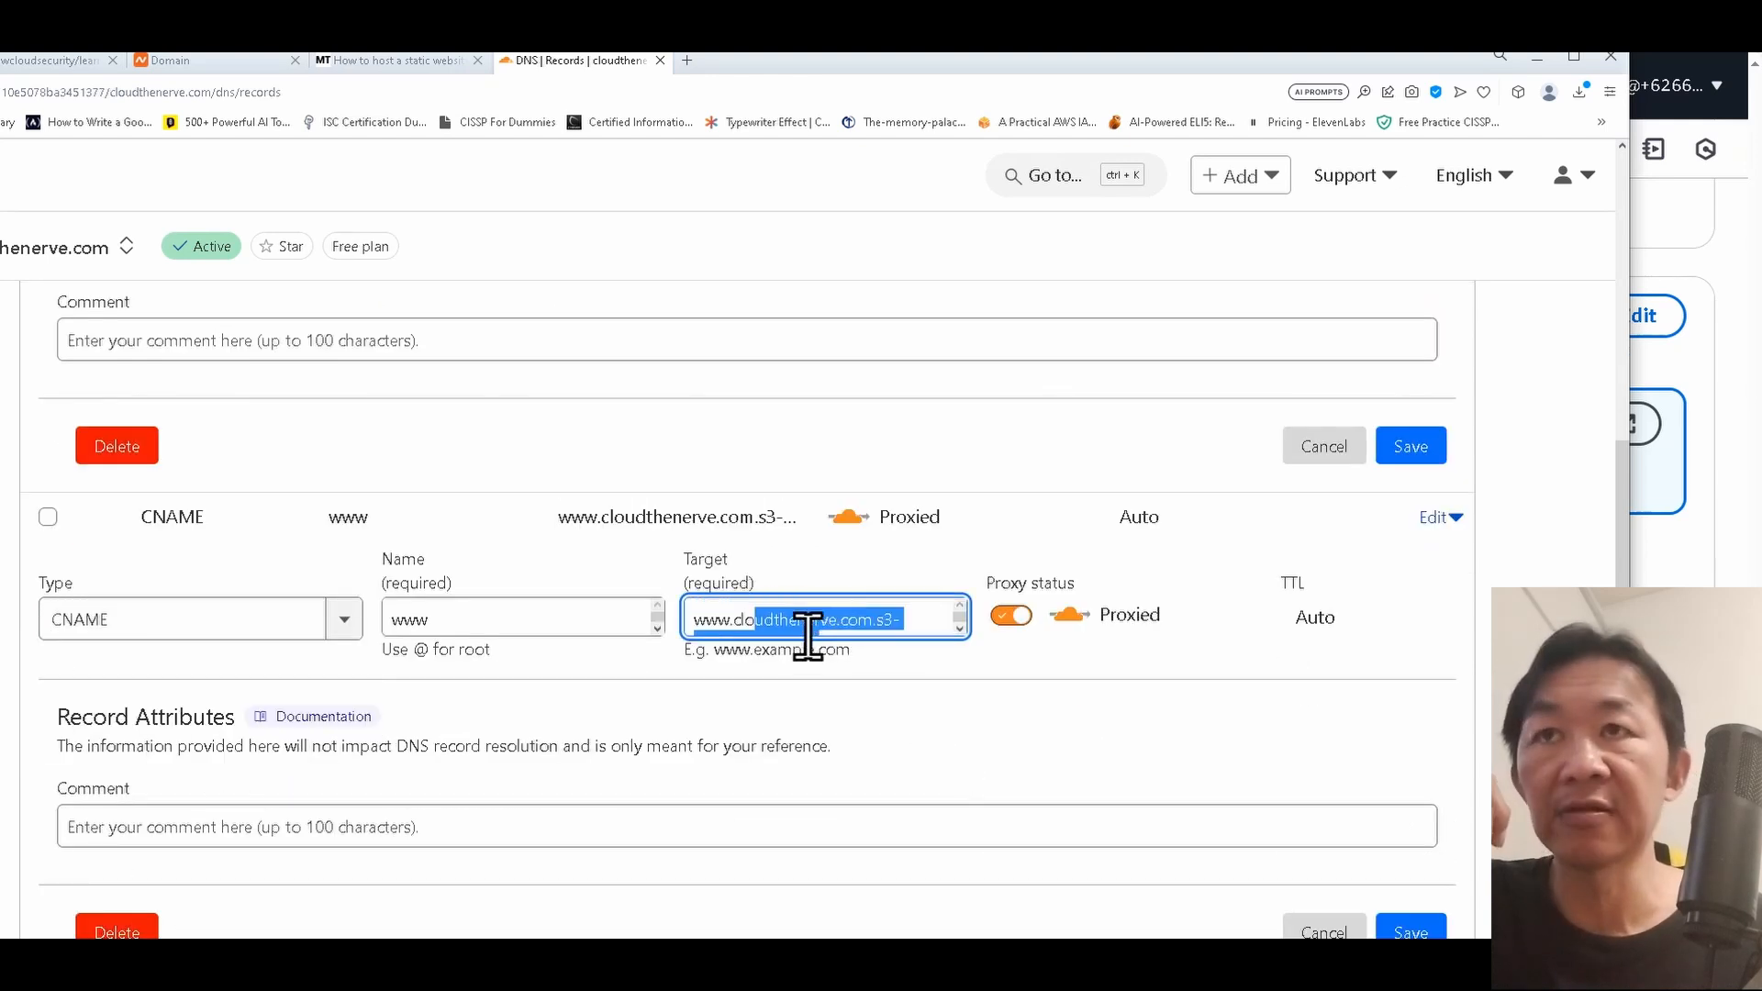
left_click(1322, 452)
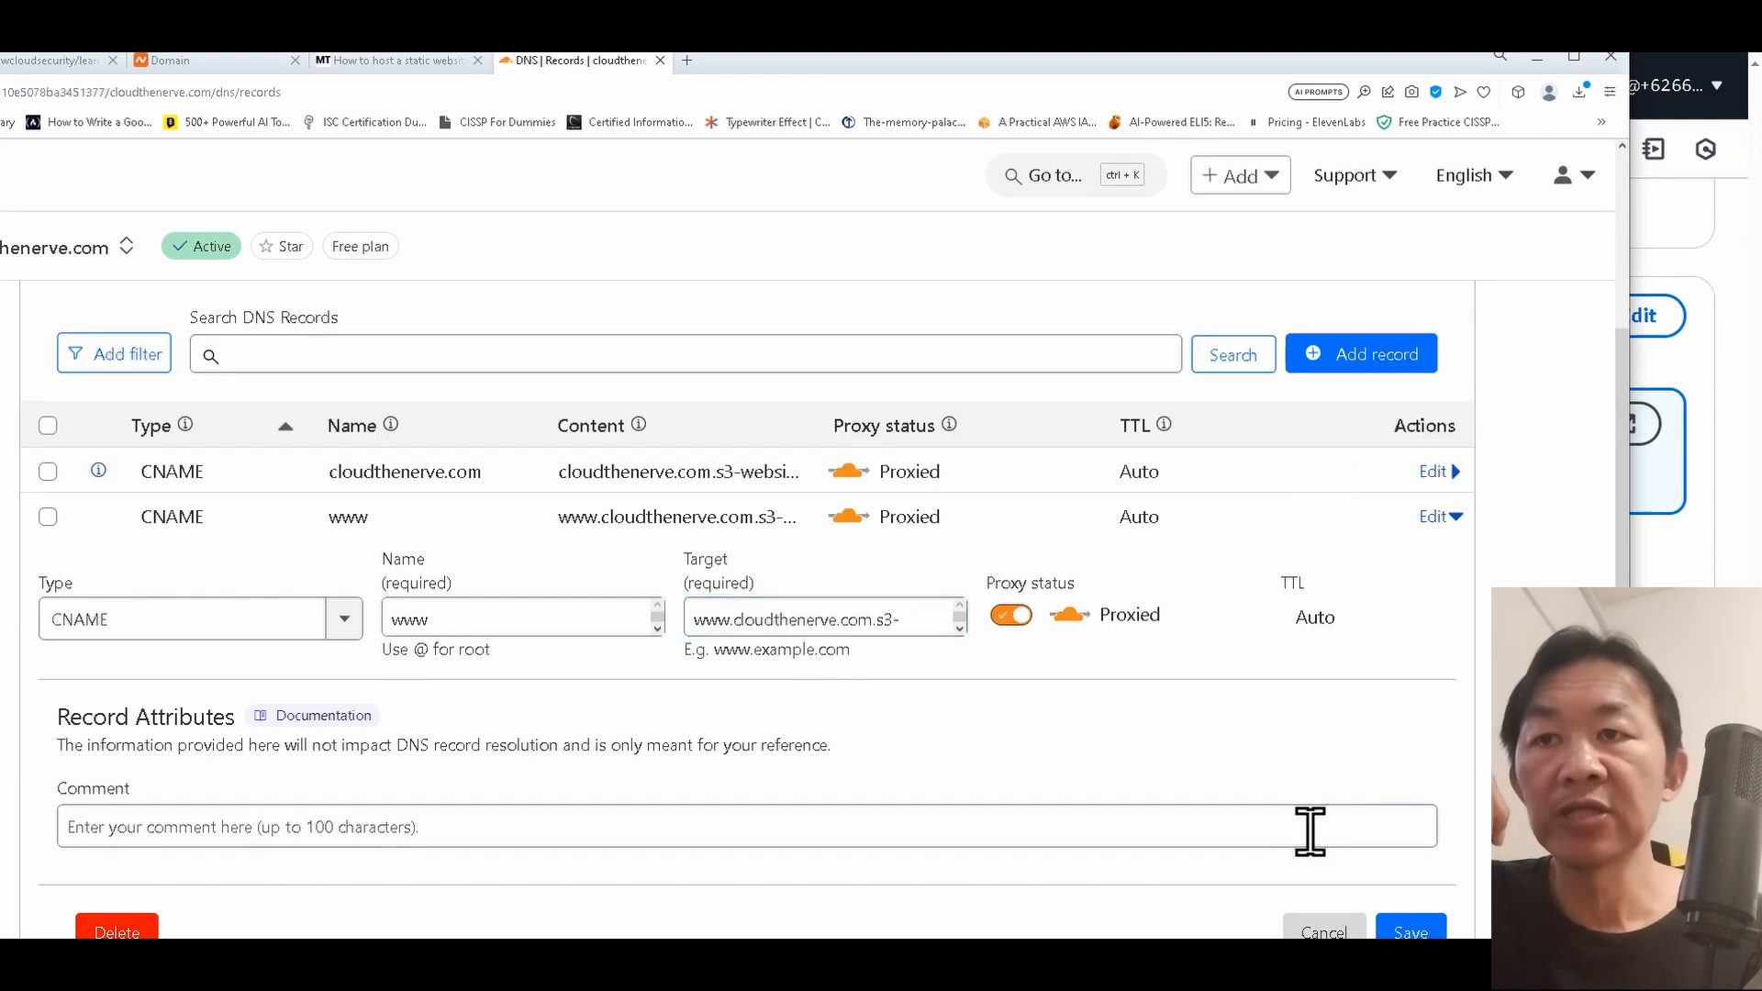
left_click(1323, 929)
scroll(1289, 537, "up", 3)
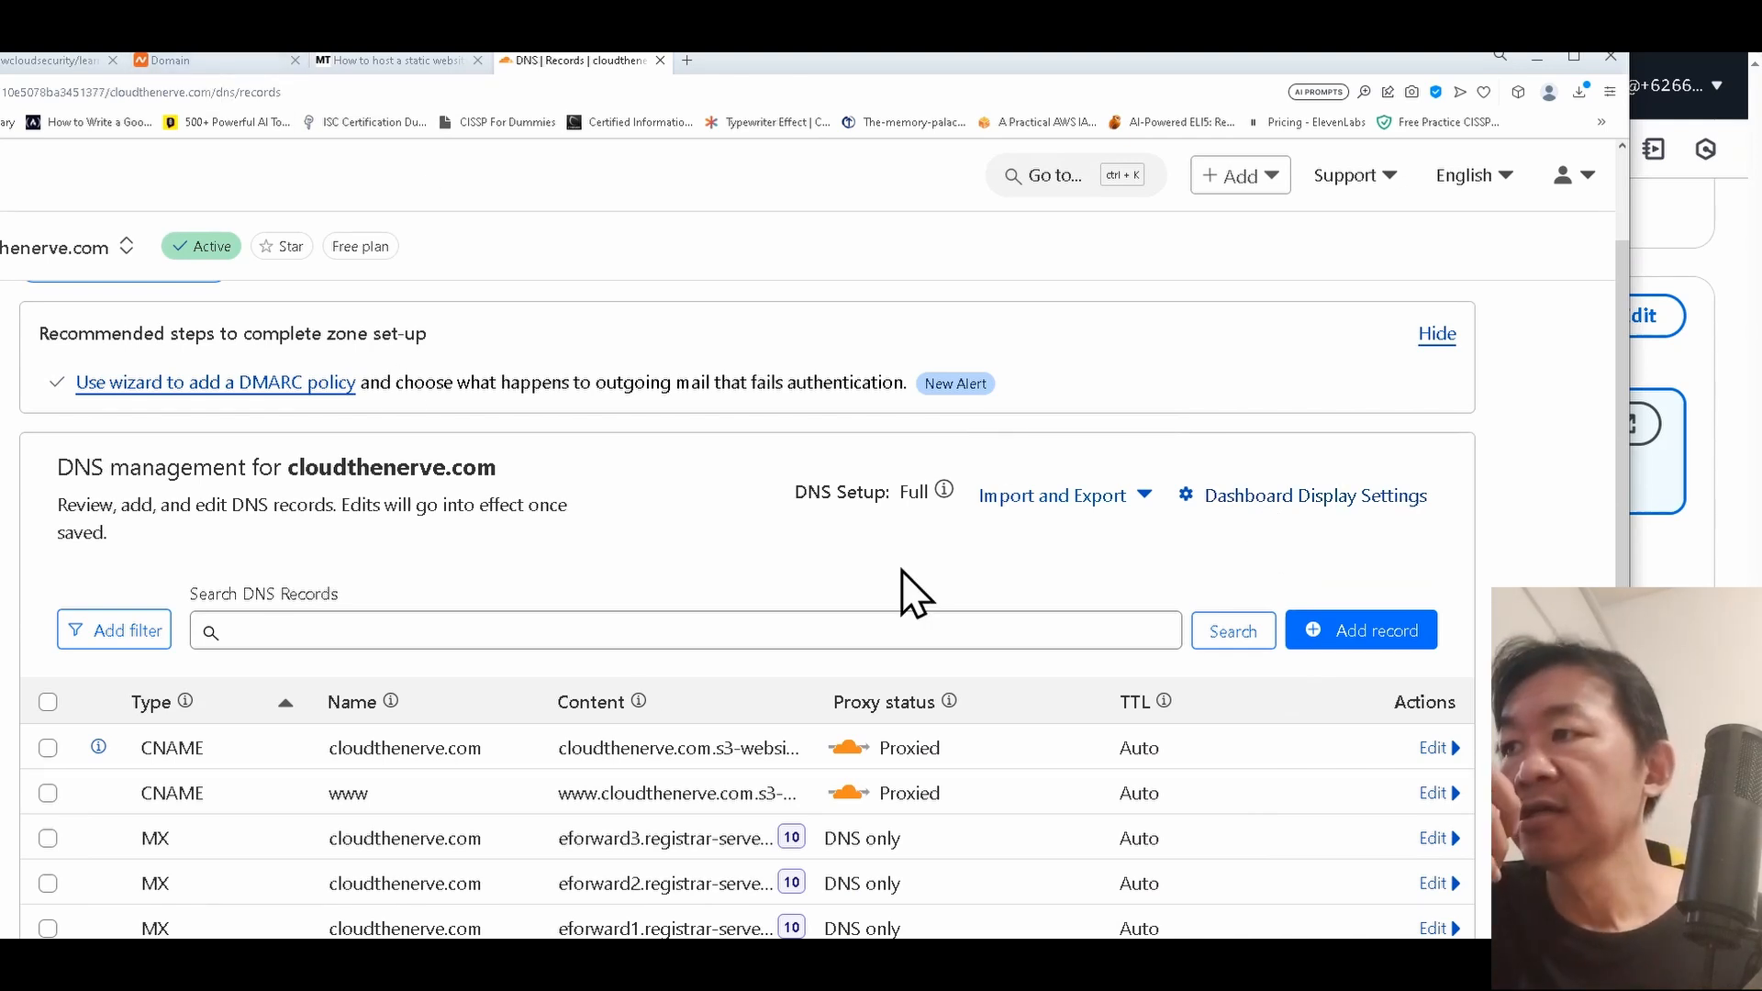
Switch to the Namecheap domain page of cloudthenerve.com and highlight the Custom DNS nameservers kipp.ns.cloudflare.com and perla.ns.cloudflare.com.
left_click(242, 63)
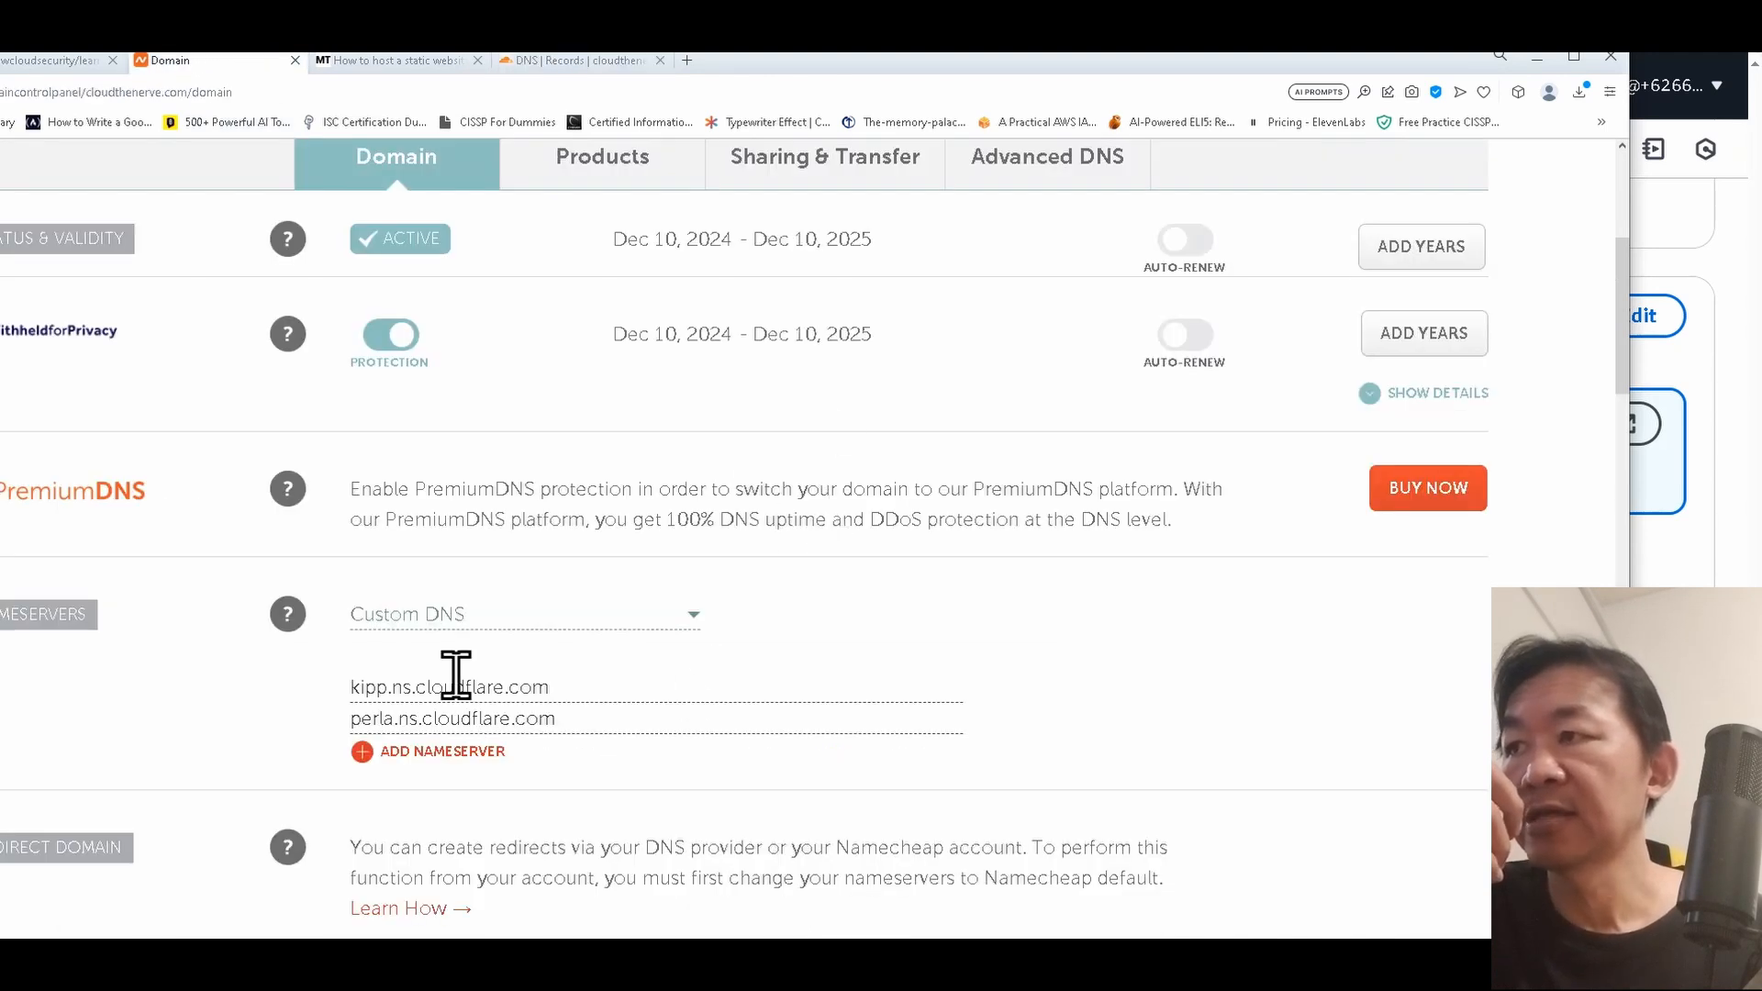
triple_click(653, 695)
left_click_drag(659, 734, 675, 762)
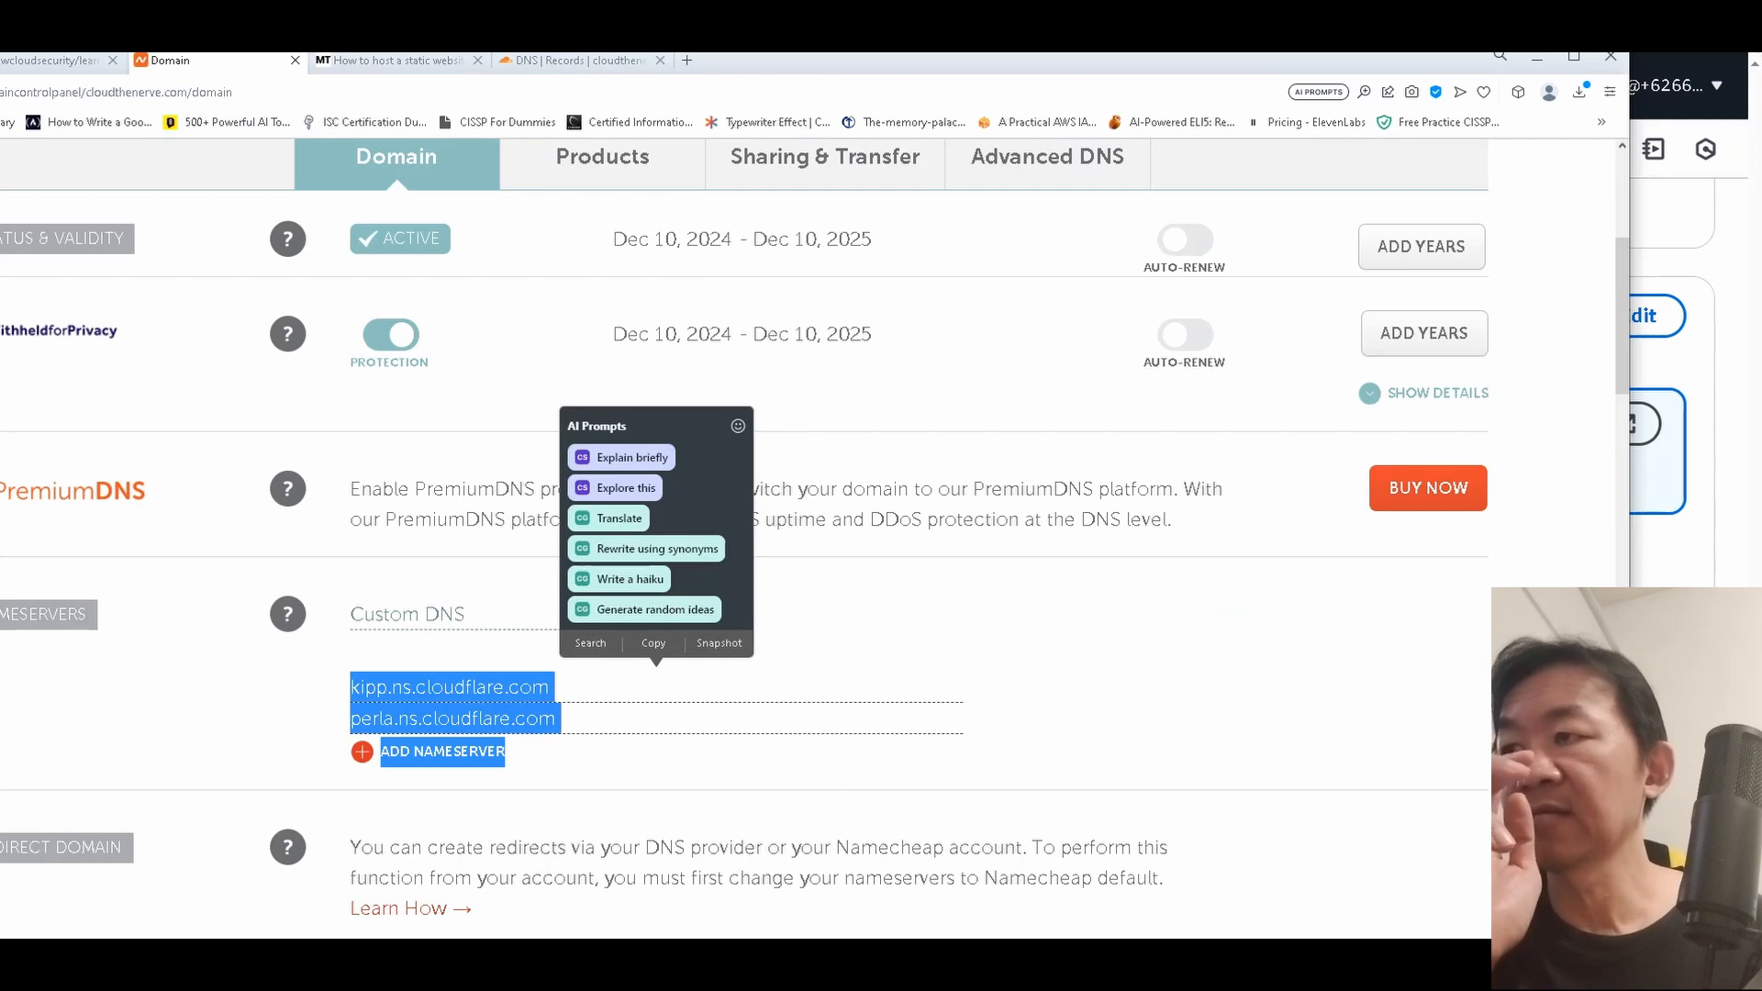
Switch to the S3 bucket in Microsoft Edge, bring up the cloudthenerve.com site window in Opera over it and reload the site.
mouse_move(244, 963)
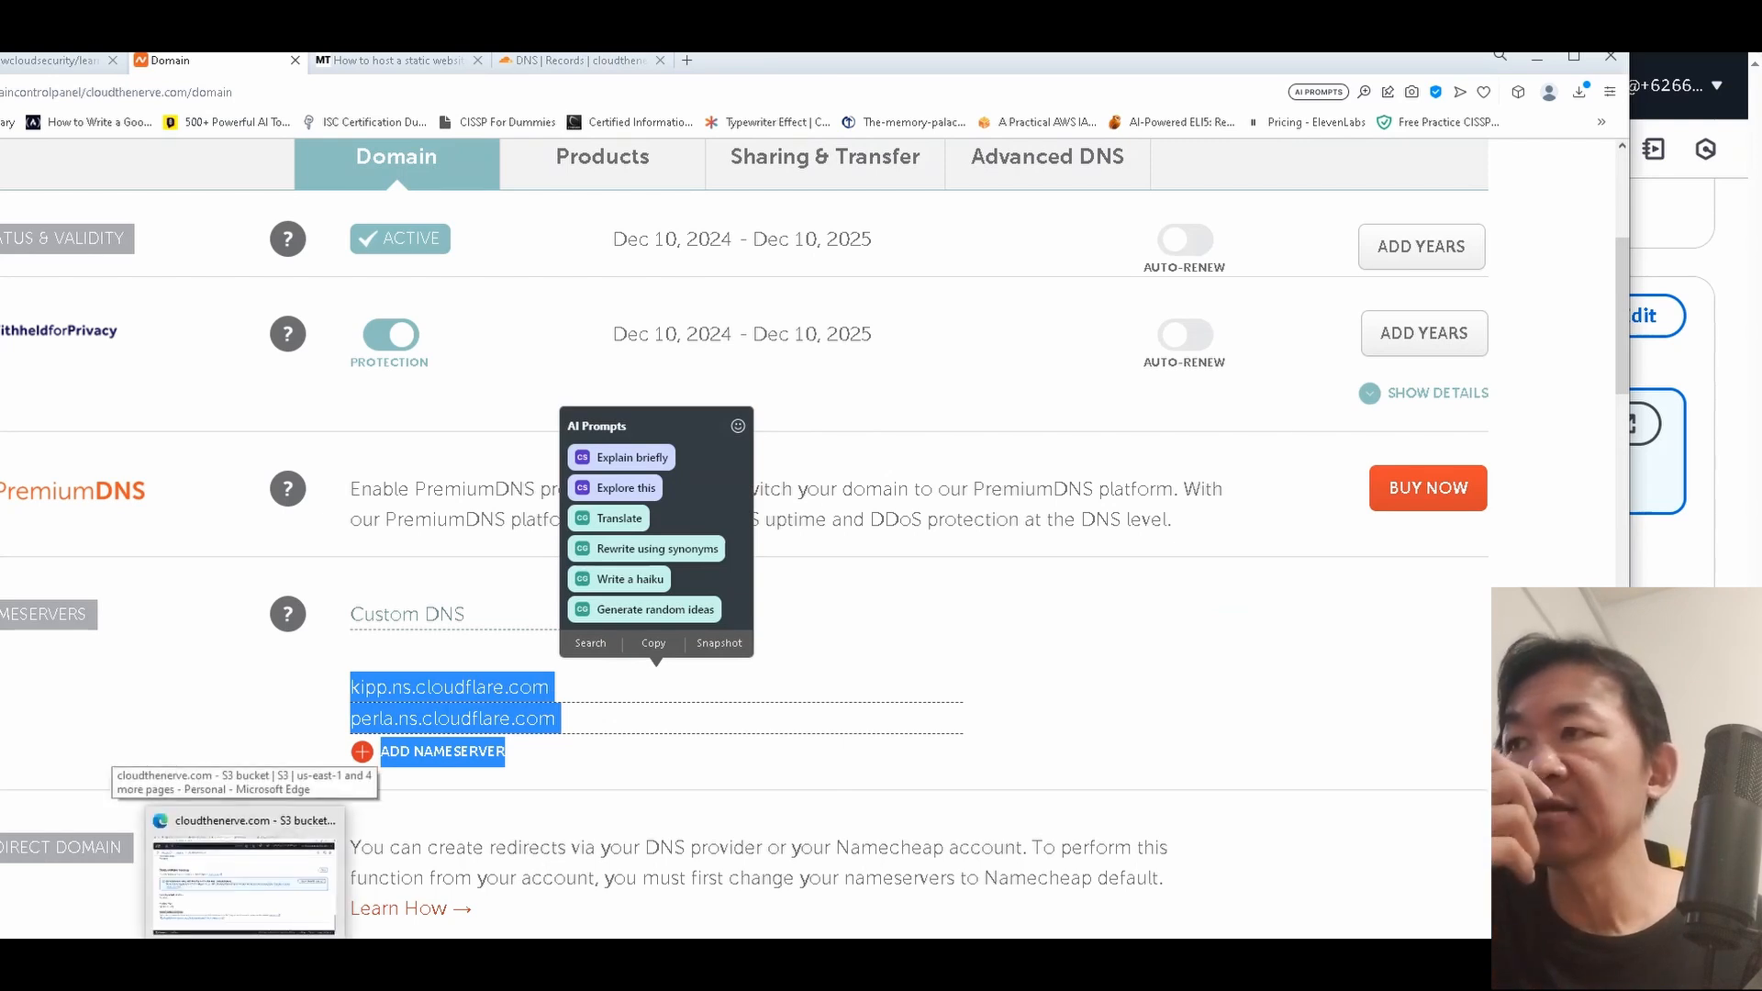
left_click(243, 881)
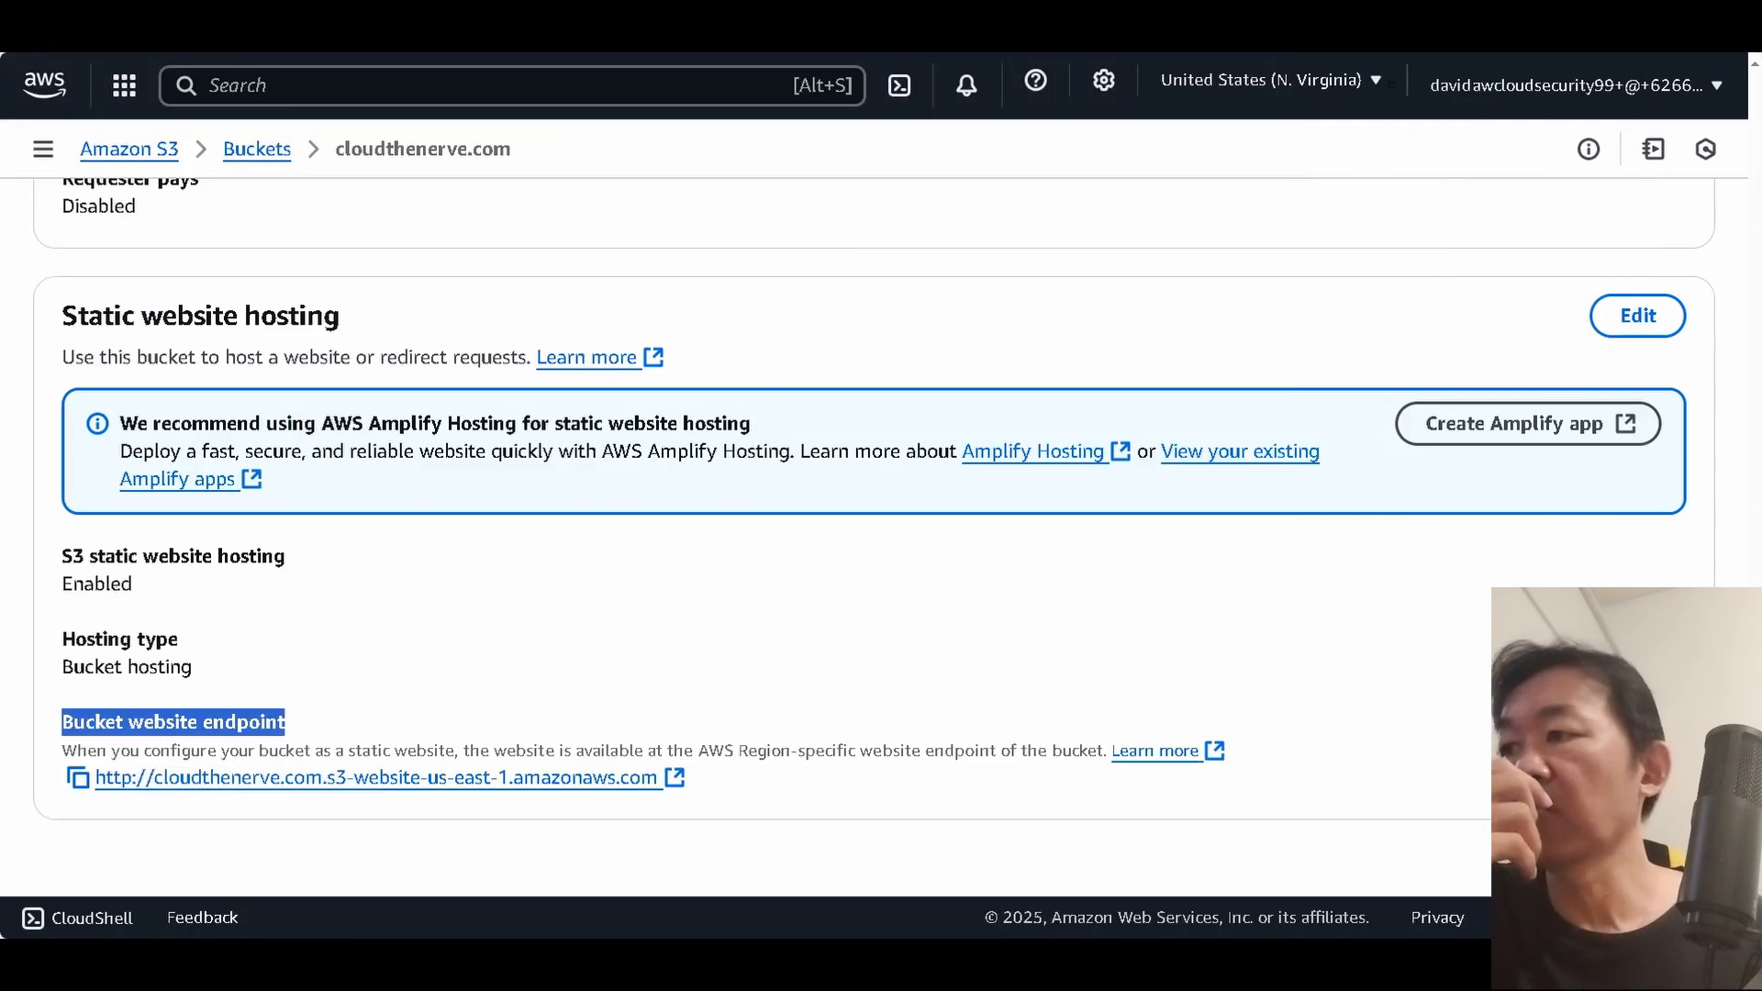
left_click(213, 963)
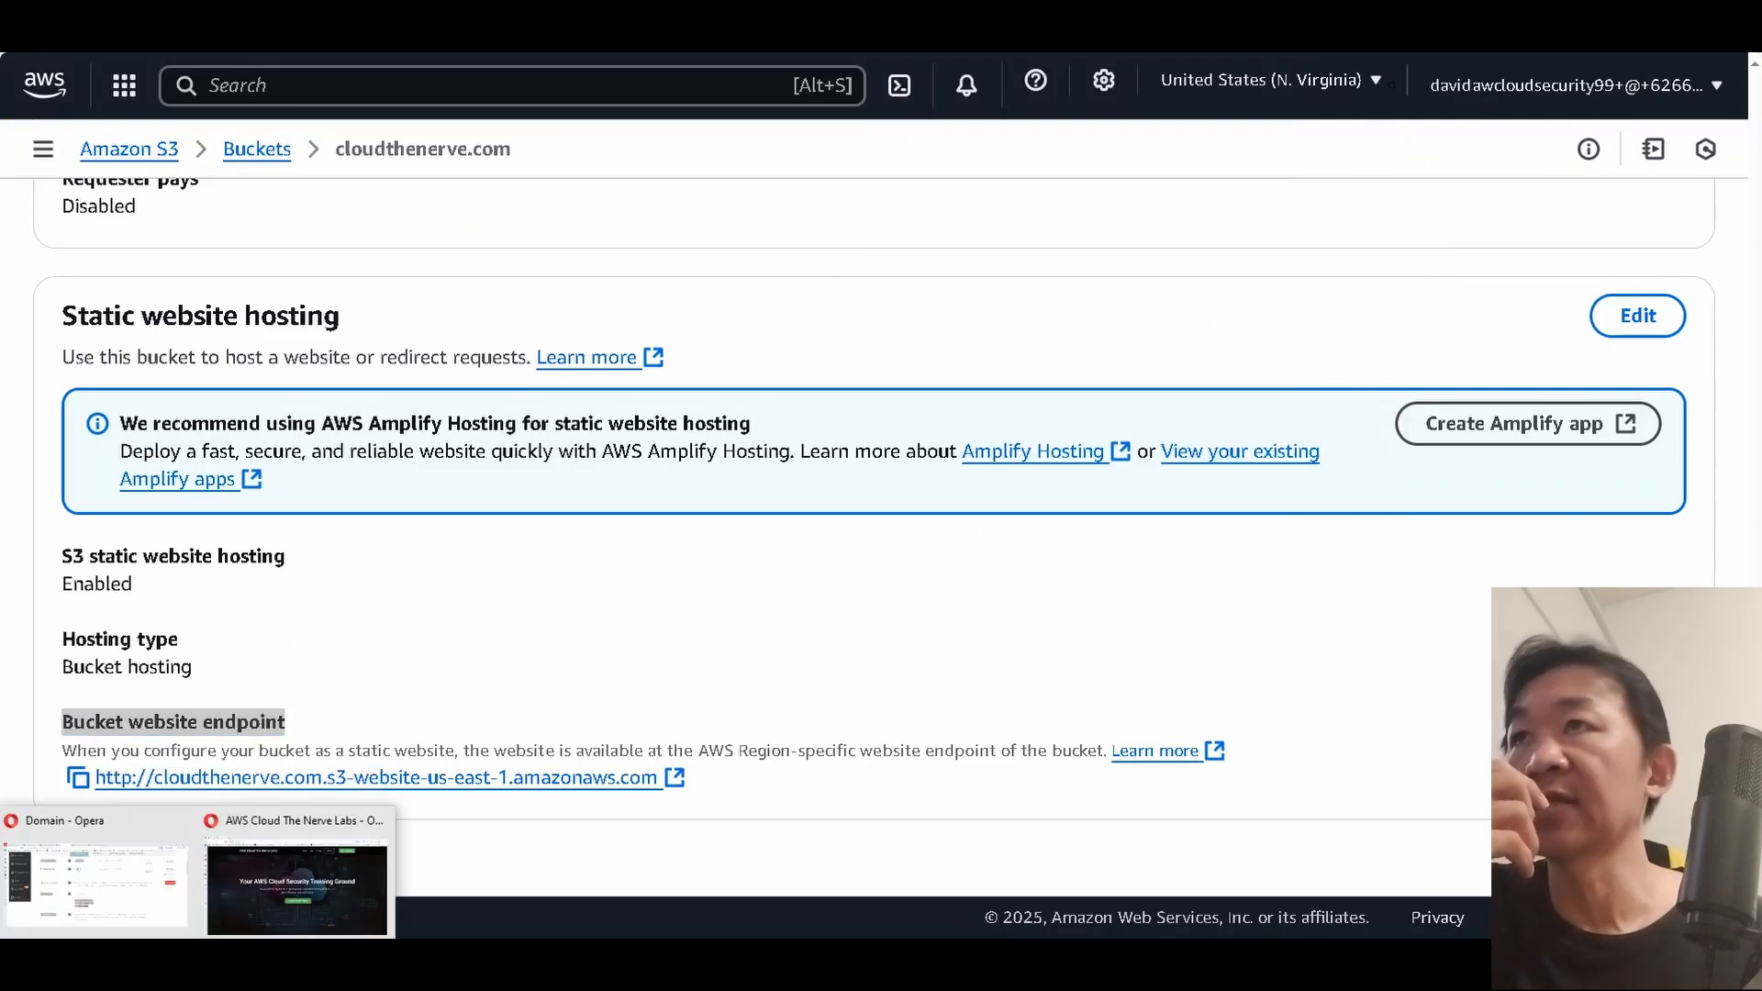
left_click(231, 912)
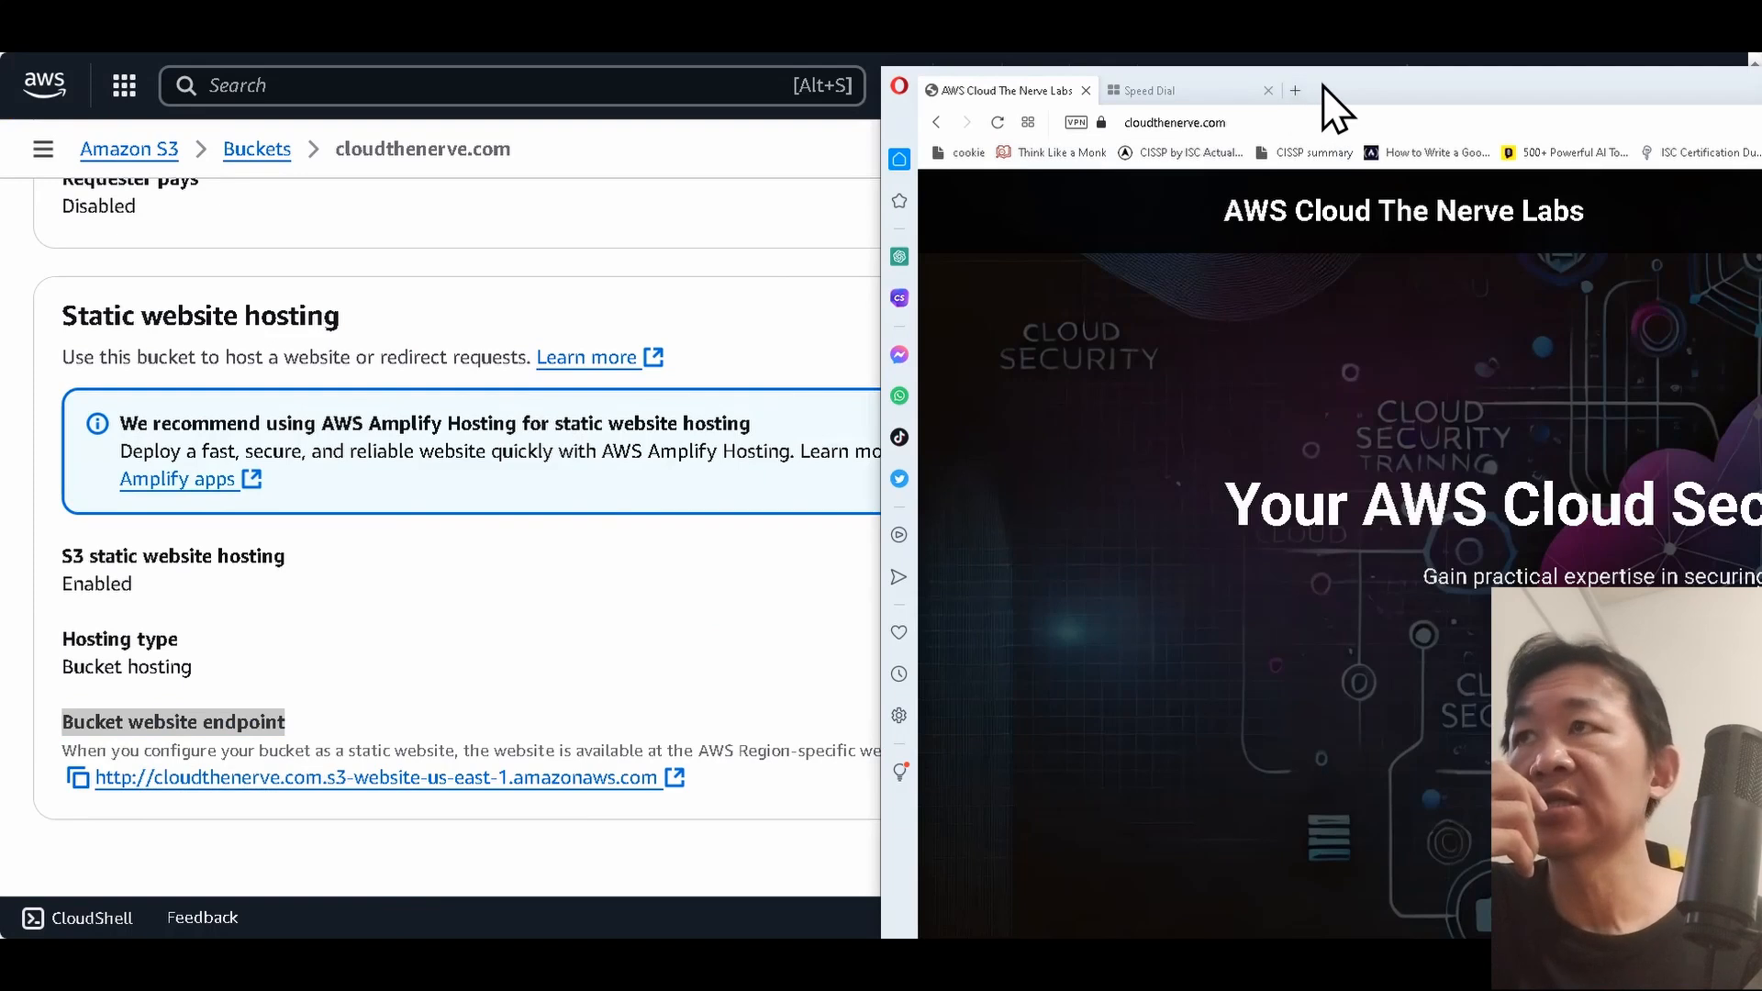
left_click_drag(1329, 107, 1002, 192)
left_click(672, 210)
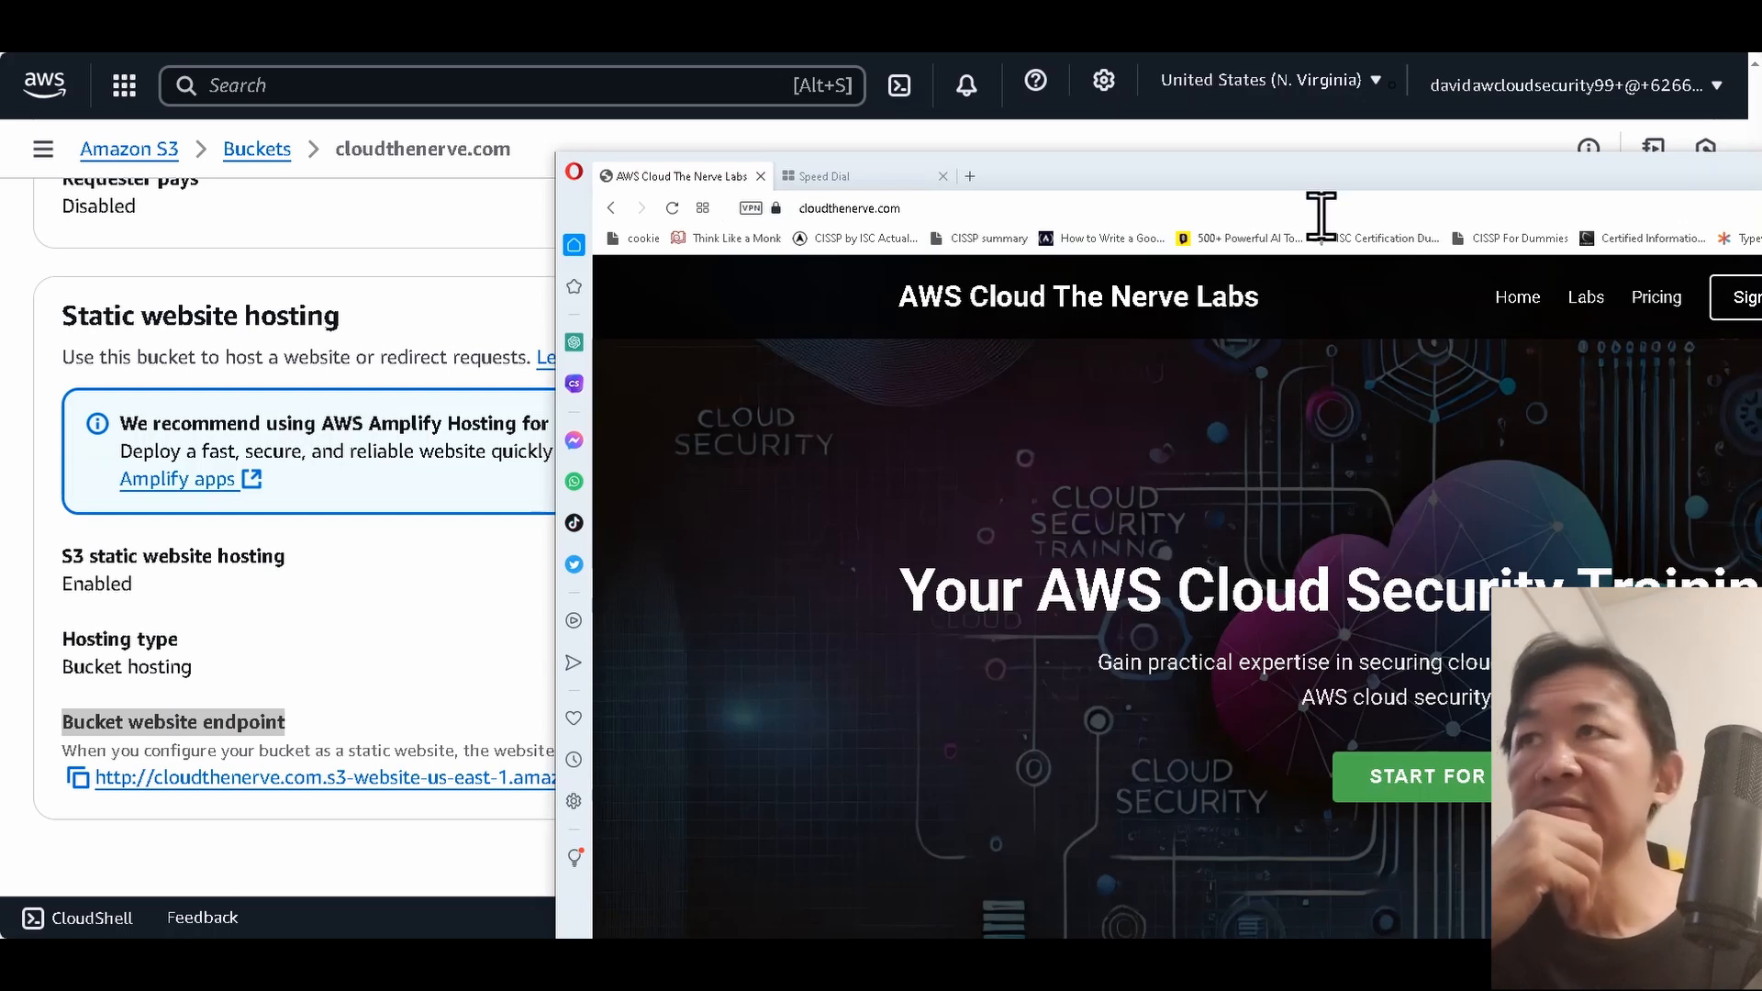
left_click_drag(1319, 174, 1076, 82)
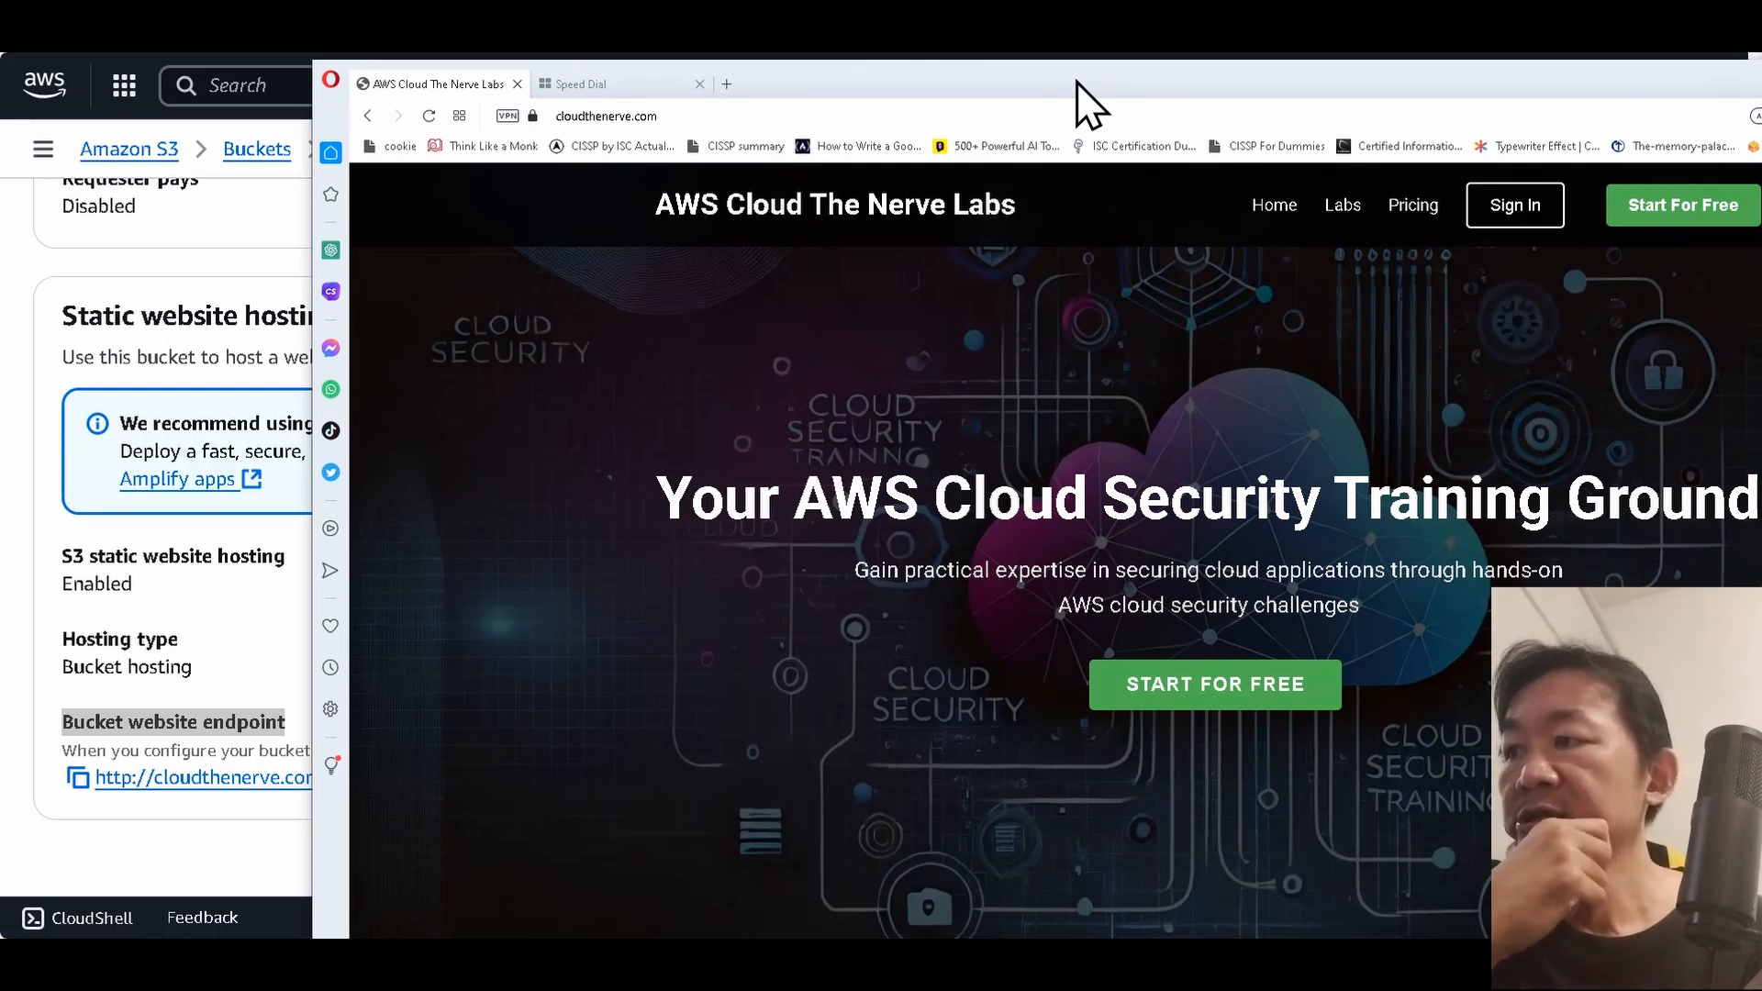
Return to the Namecheap nameserver settings in Opera, and bring back the cloudthenerve.com site window and maximize it.
mouse_move(198, 954)
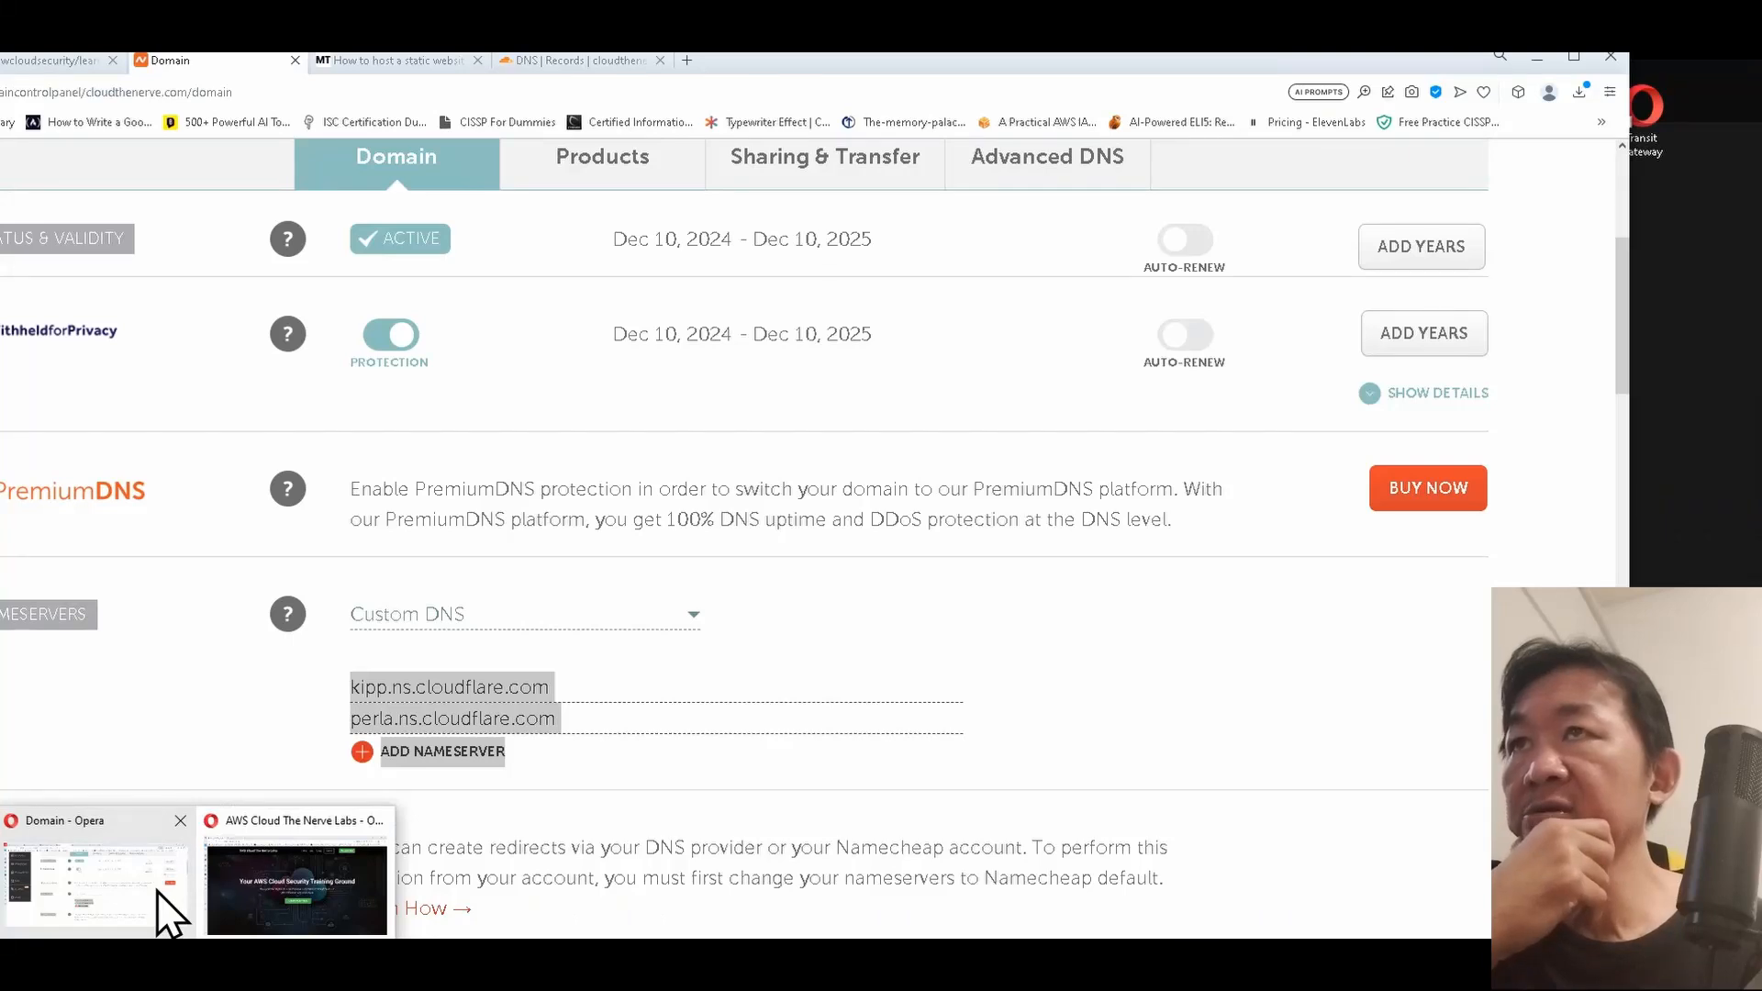
left_click(157, 890)
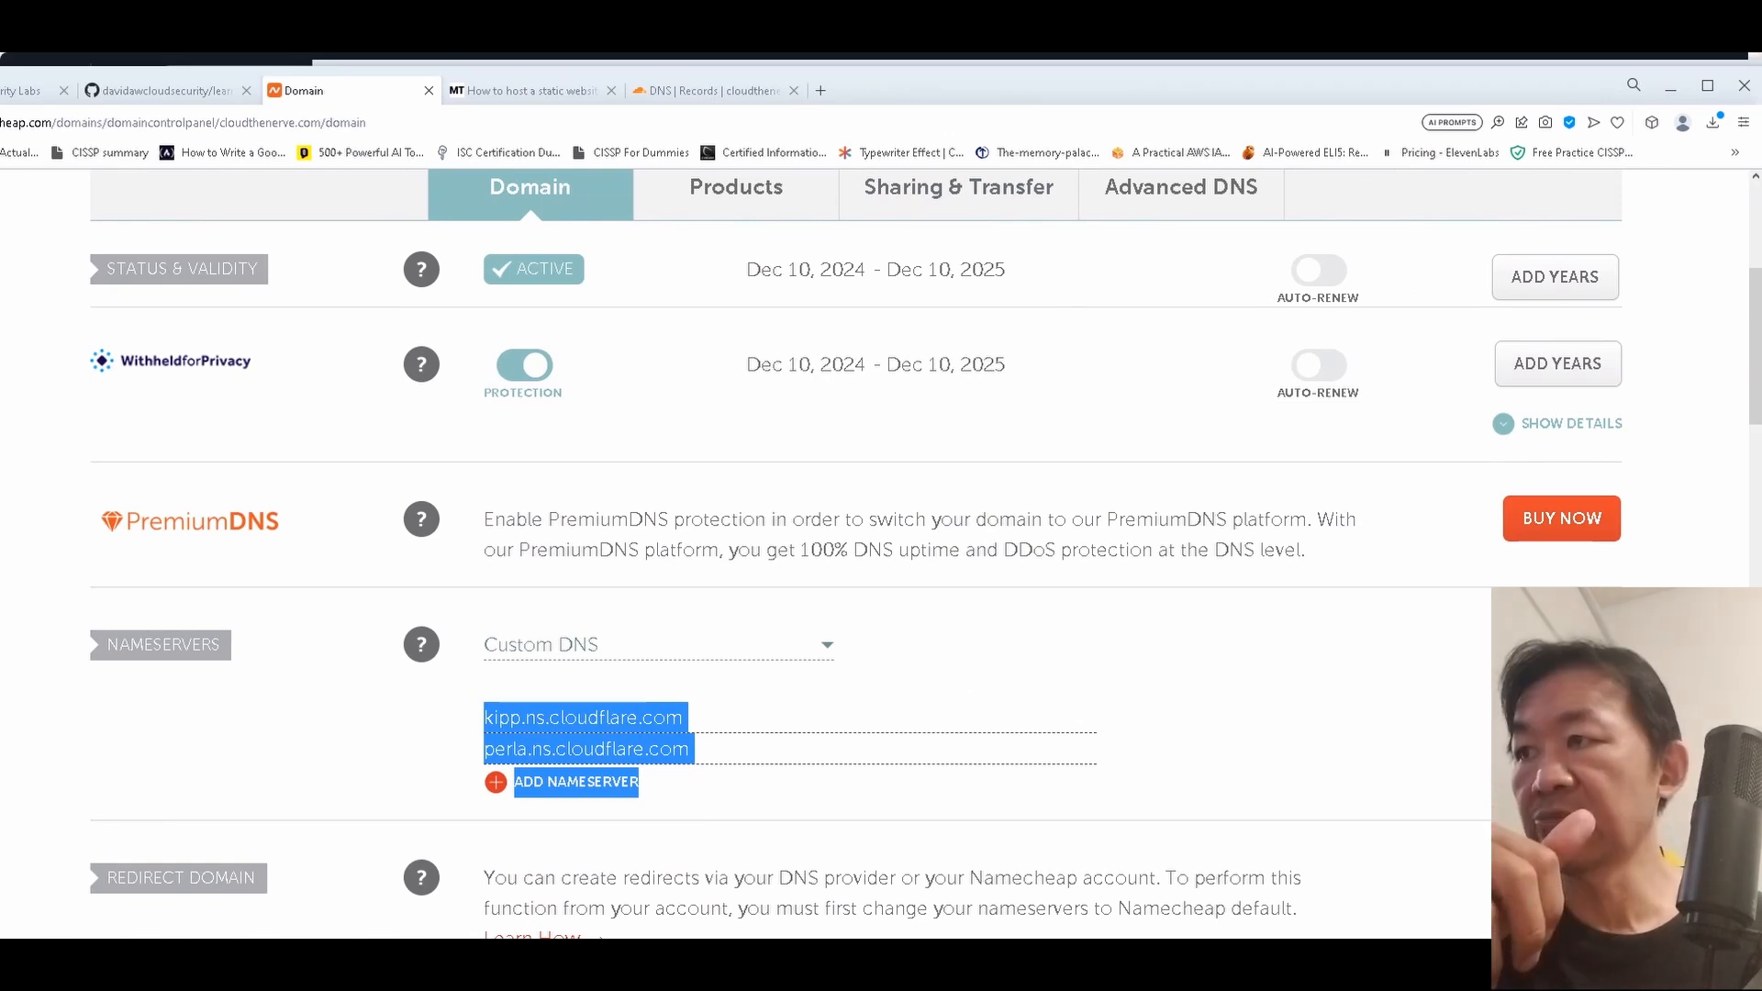
left_click(257, 963)
left_click(256, 963)
double_click(991, 80)
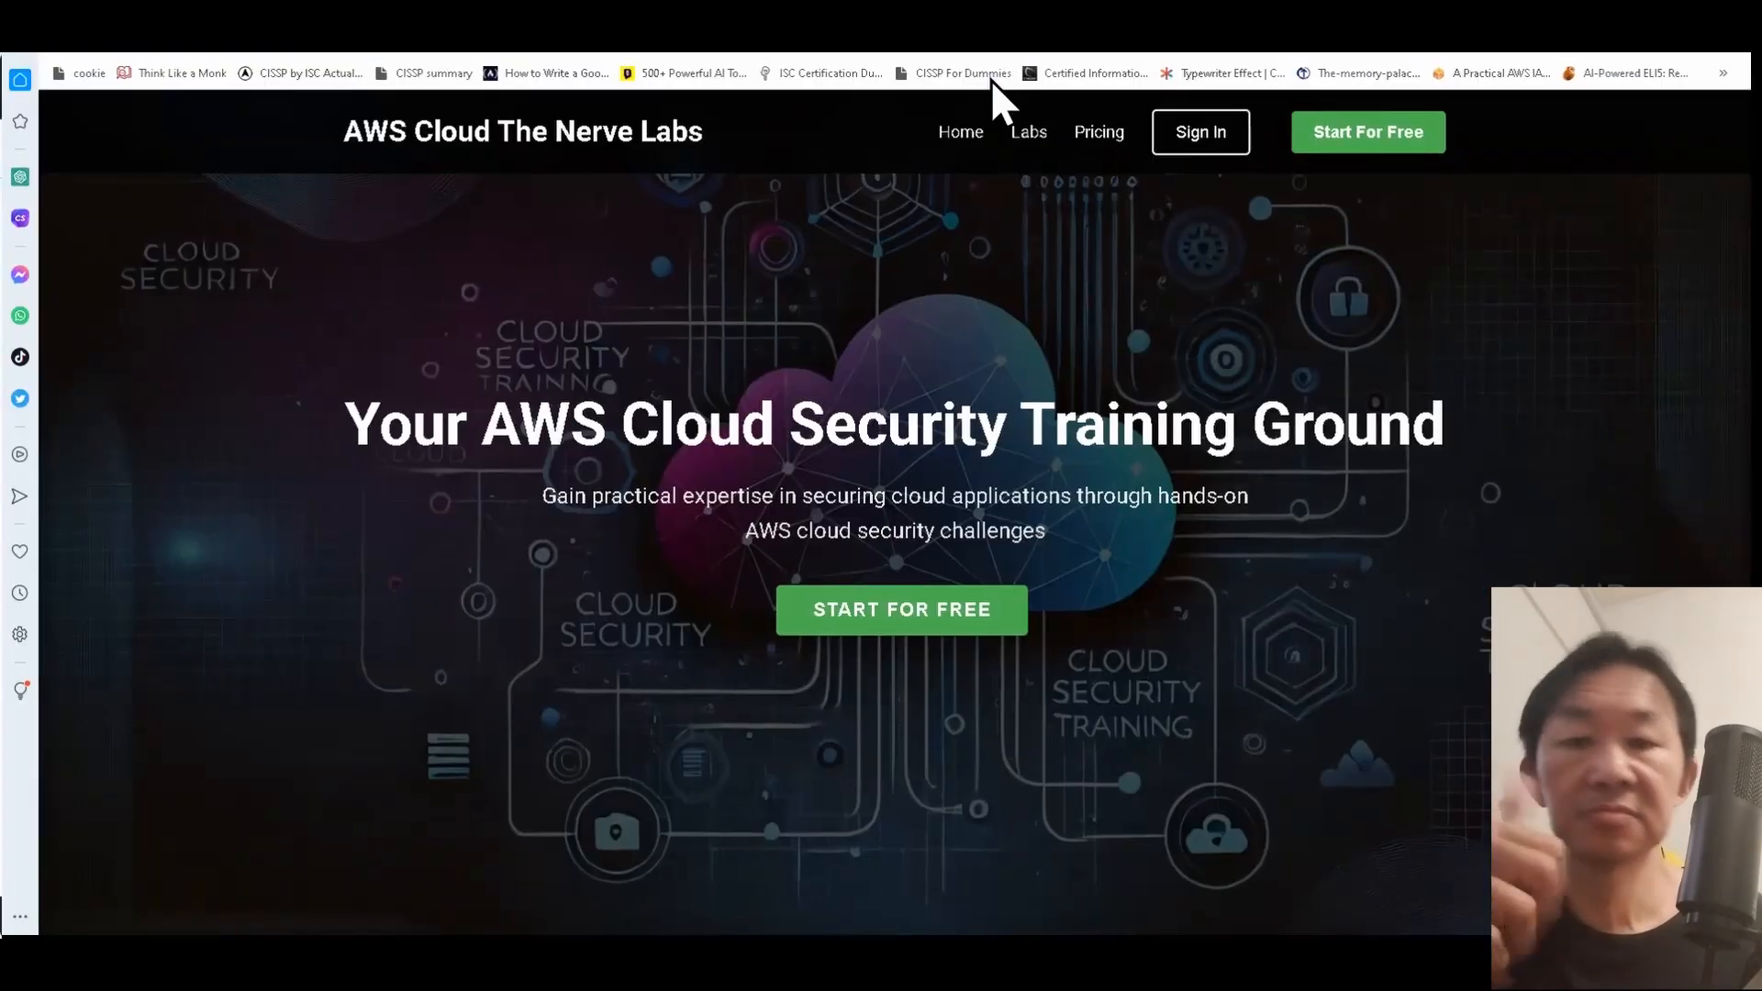